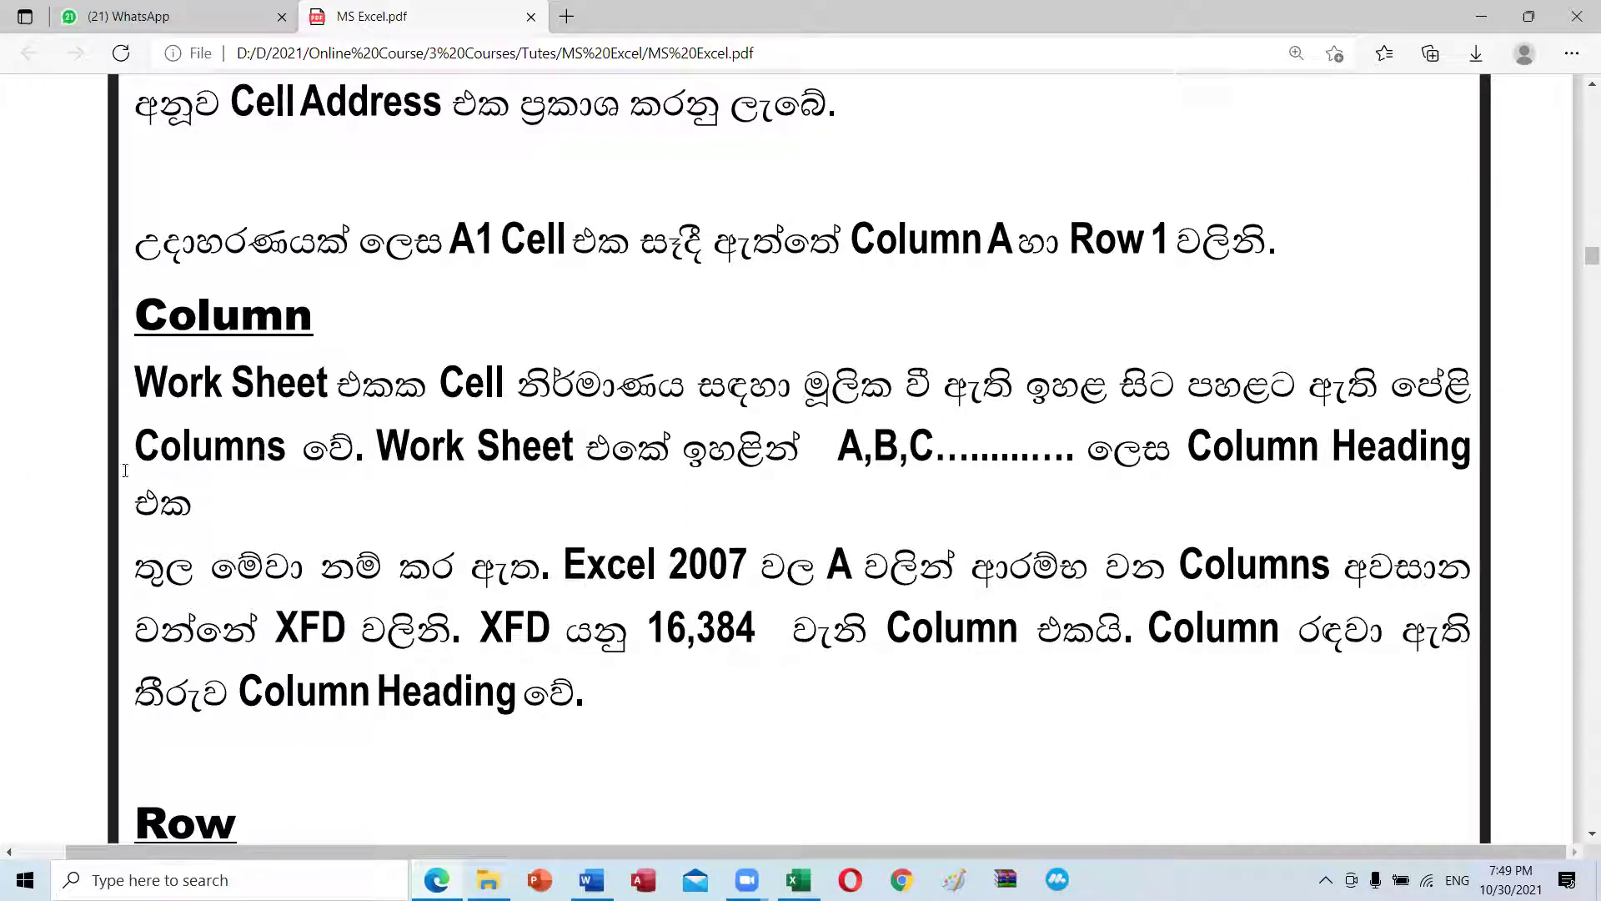
Step: Scroll the PDF to the Formula Bar section, highlight 'Active', then return to Excel
scroll(629, 672, "down", 4)
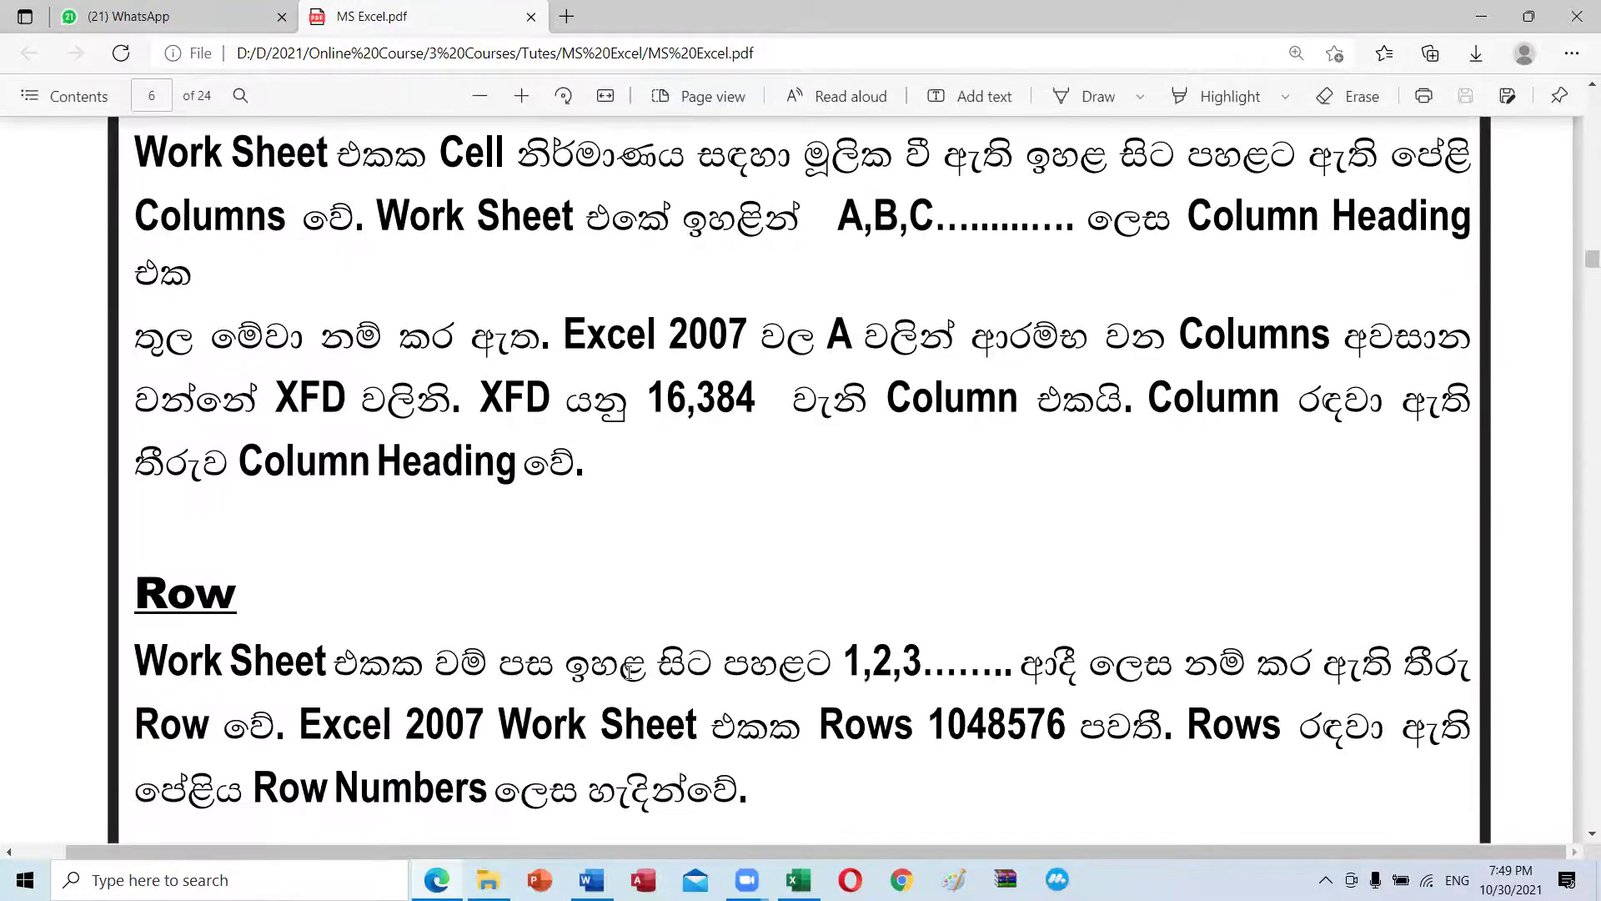
scroll(595, 576, "down", 3)
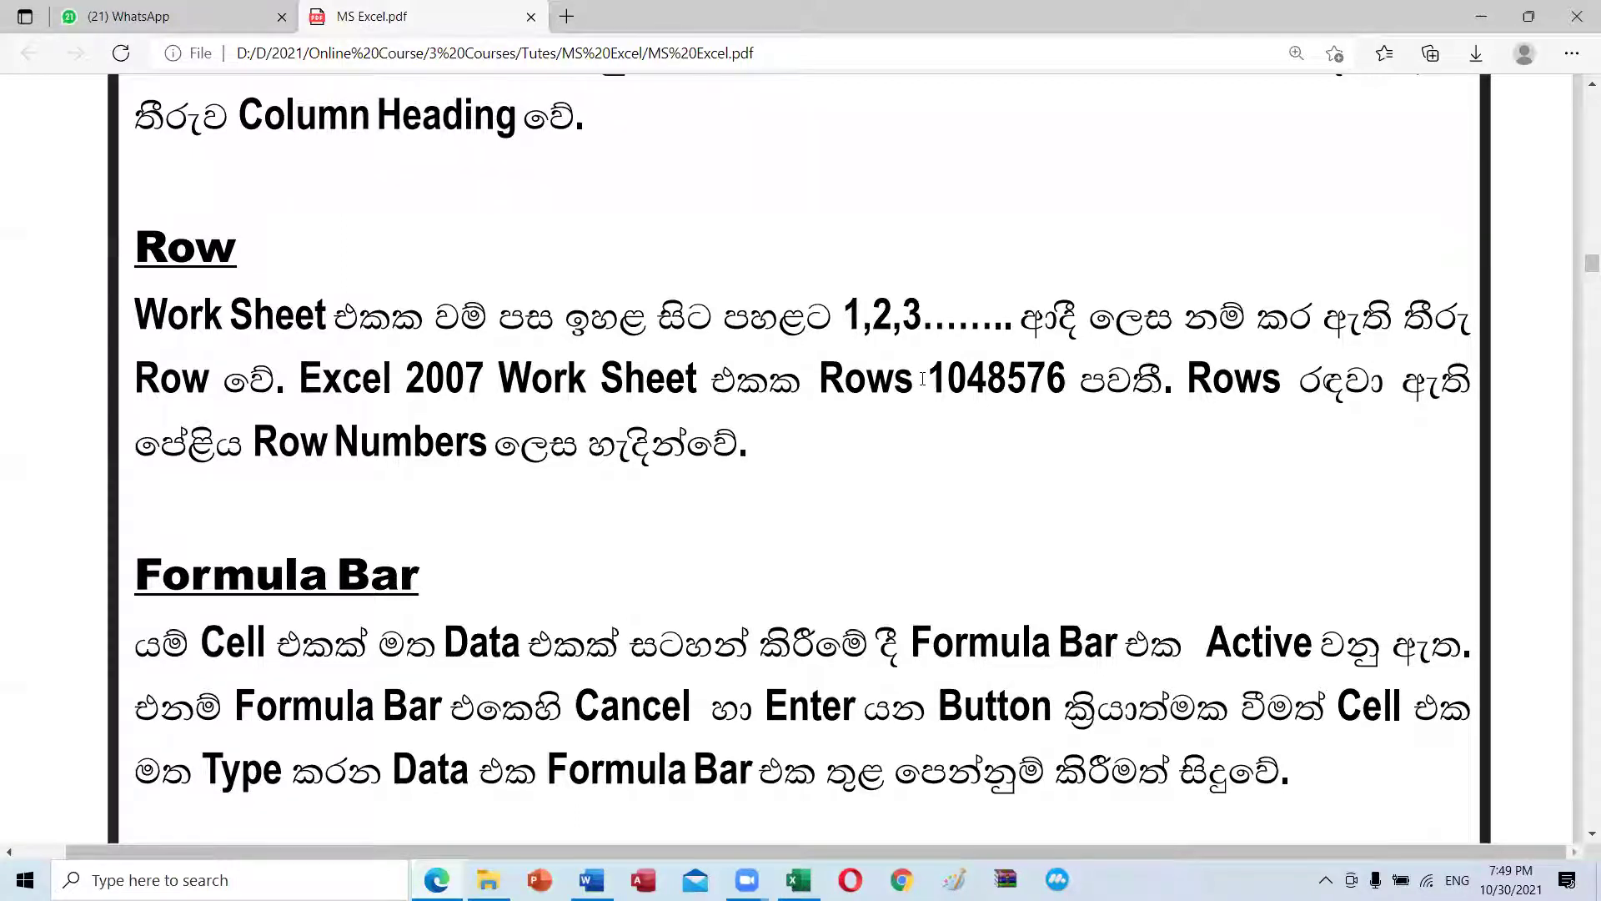
scroll(923, 379, "down", 4)
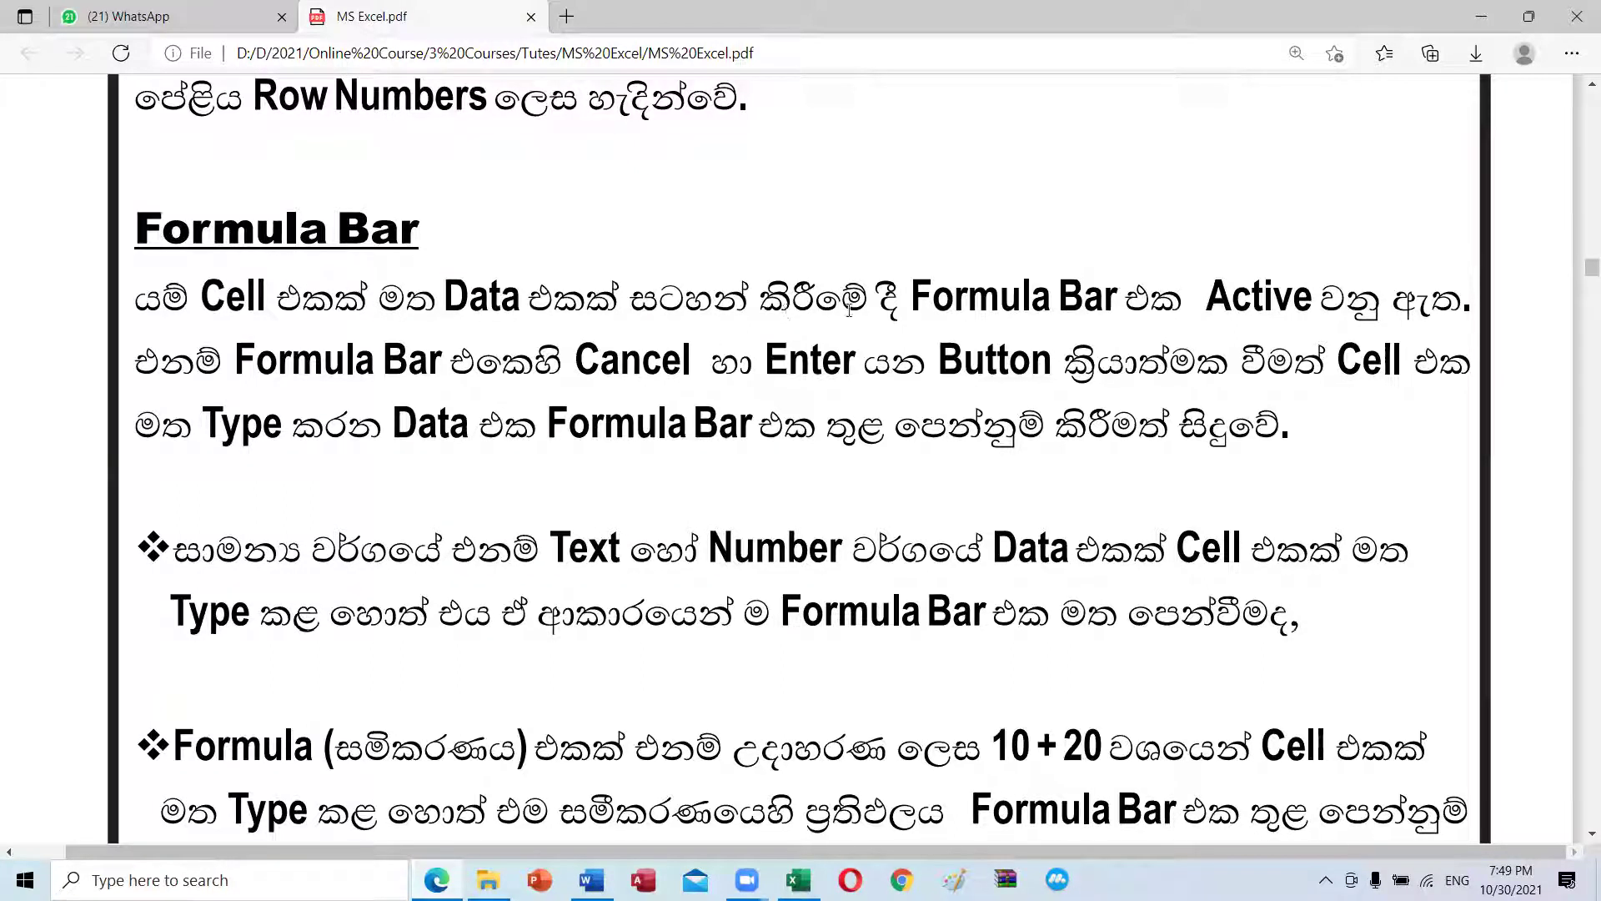
left_click_drag(1324, 310, 1253, 299)
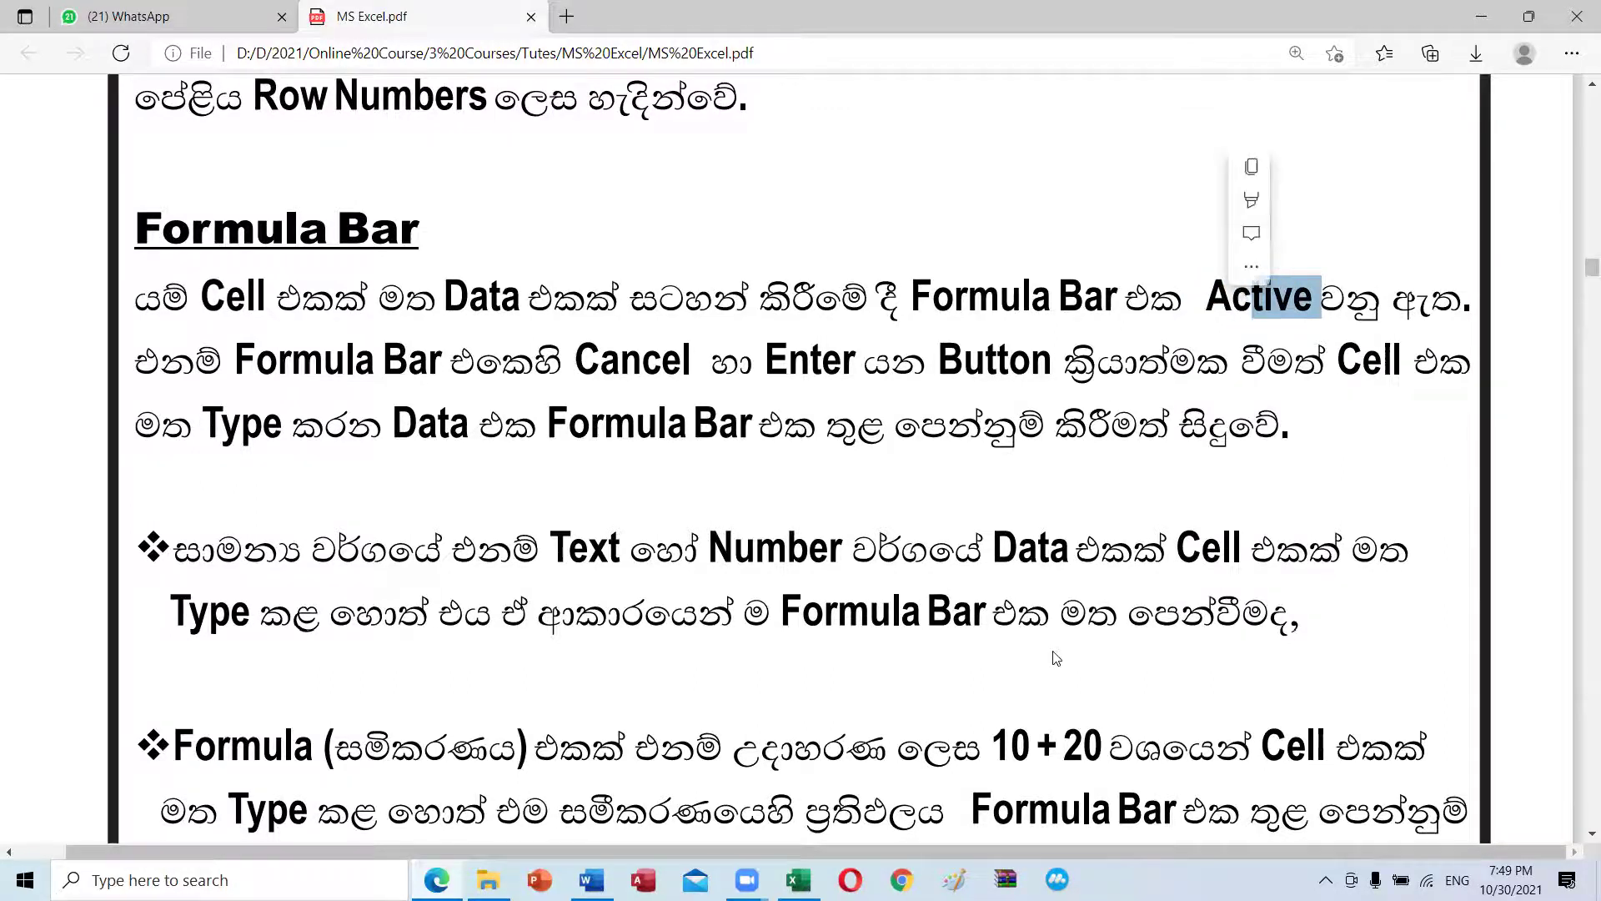
mouse_move(798, 880)
left_click(859, 841)
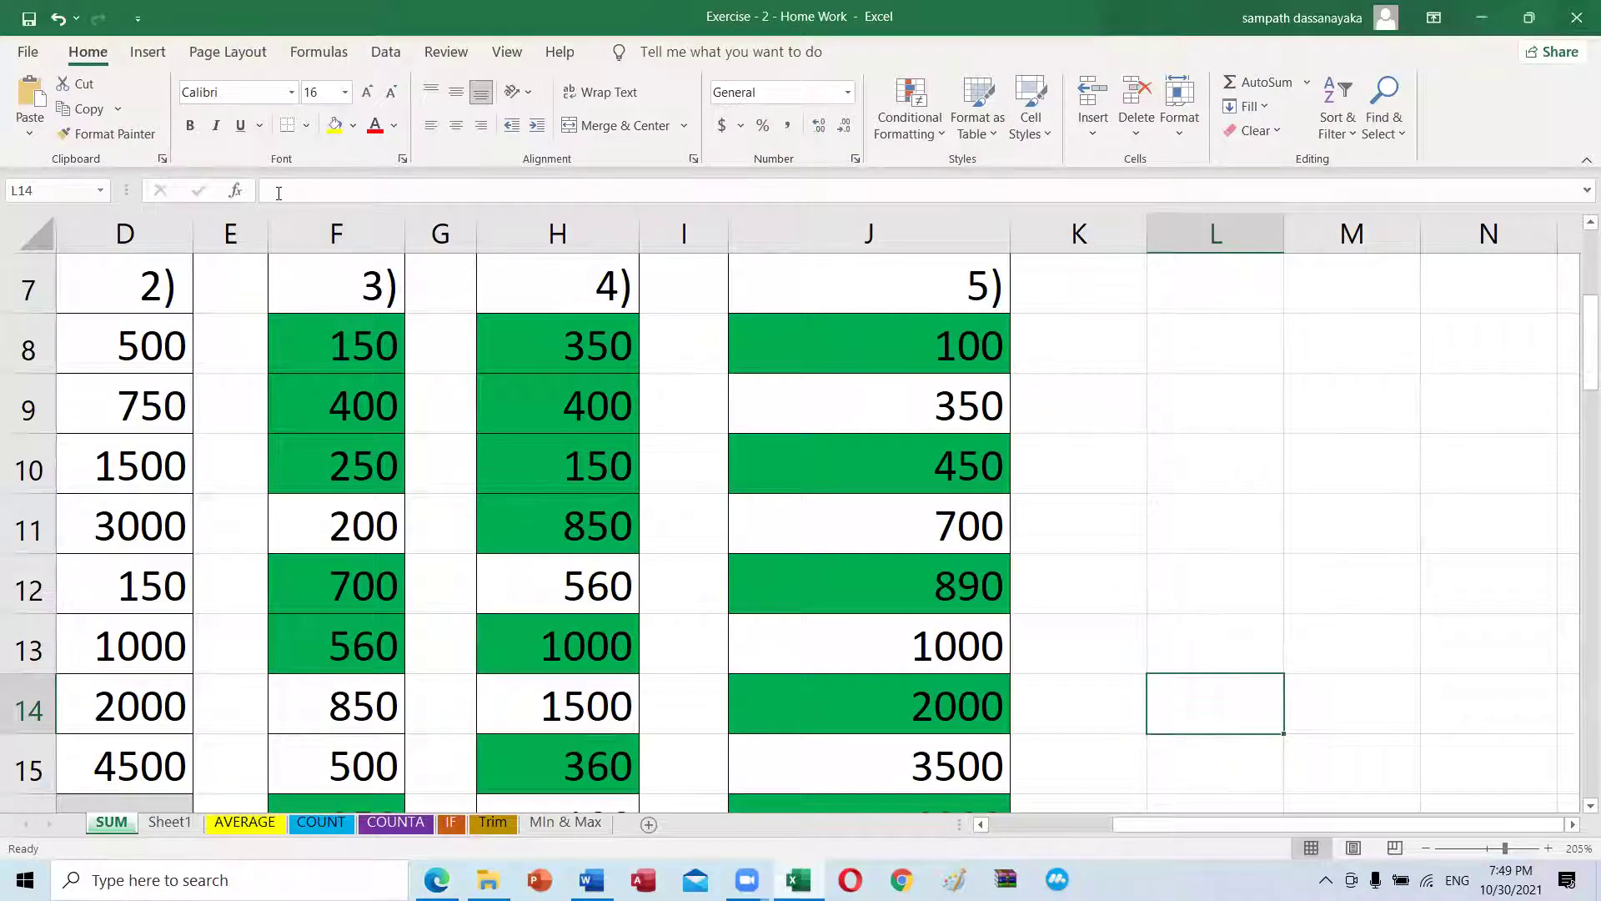
Step: Remove the stray f from L14 and select L12, glancing at the tutorial
type("f")
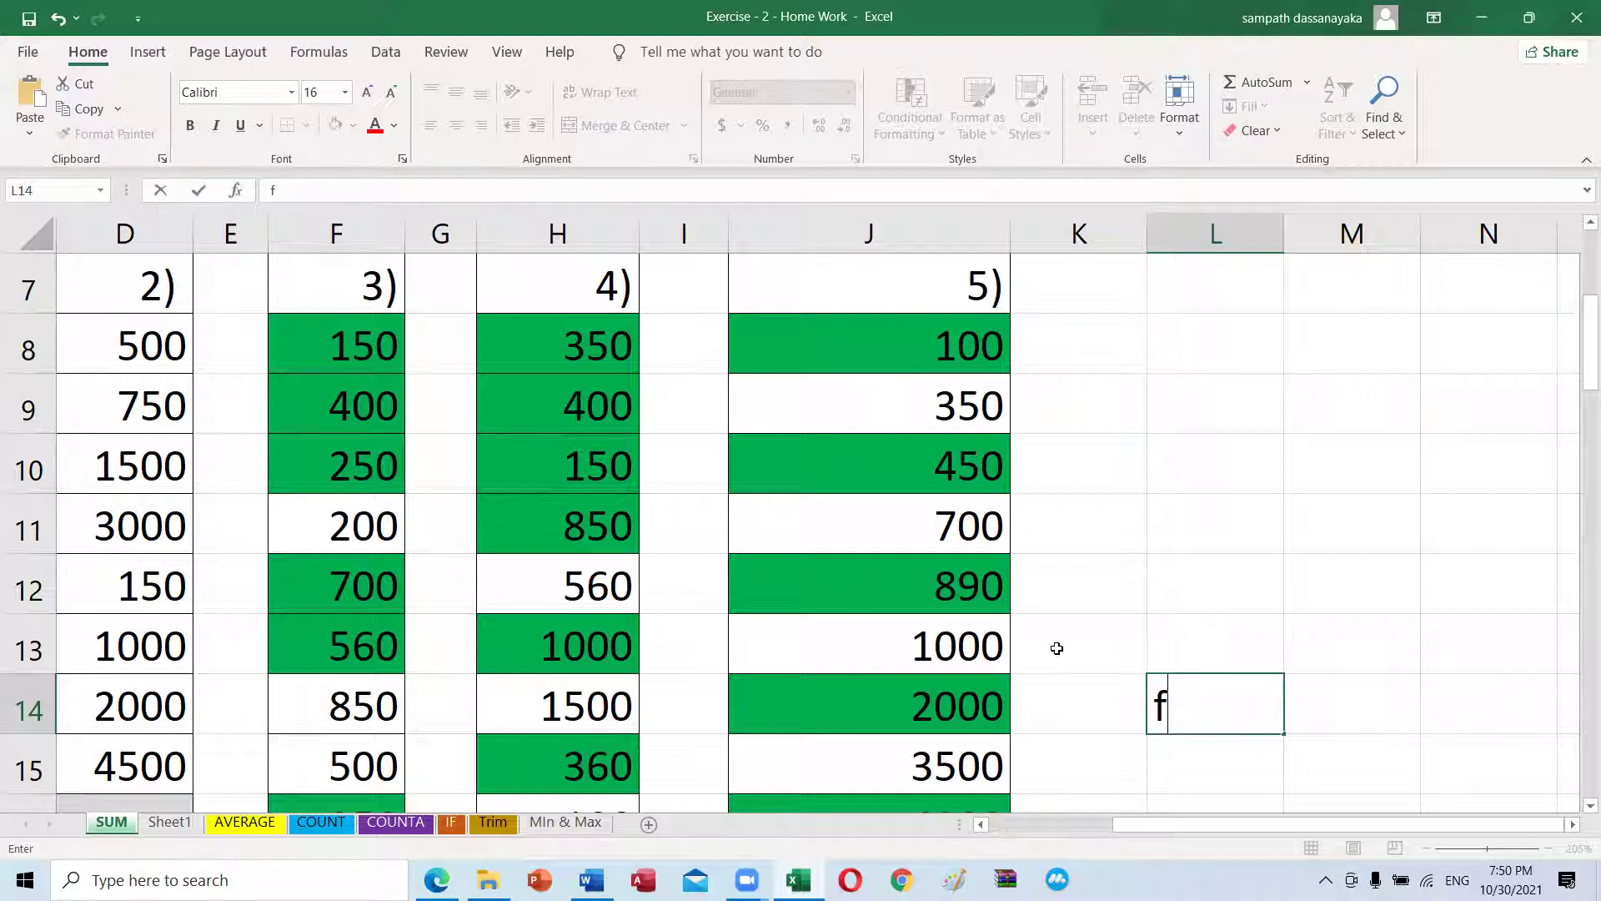
key("BackSpace")
left_click(1188, 588)
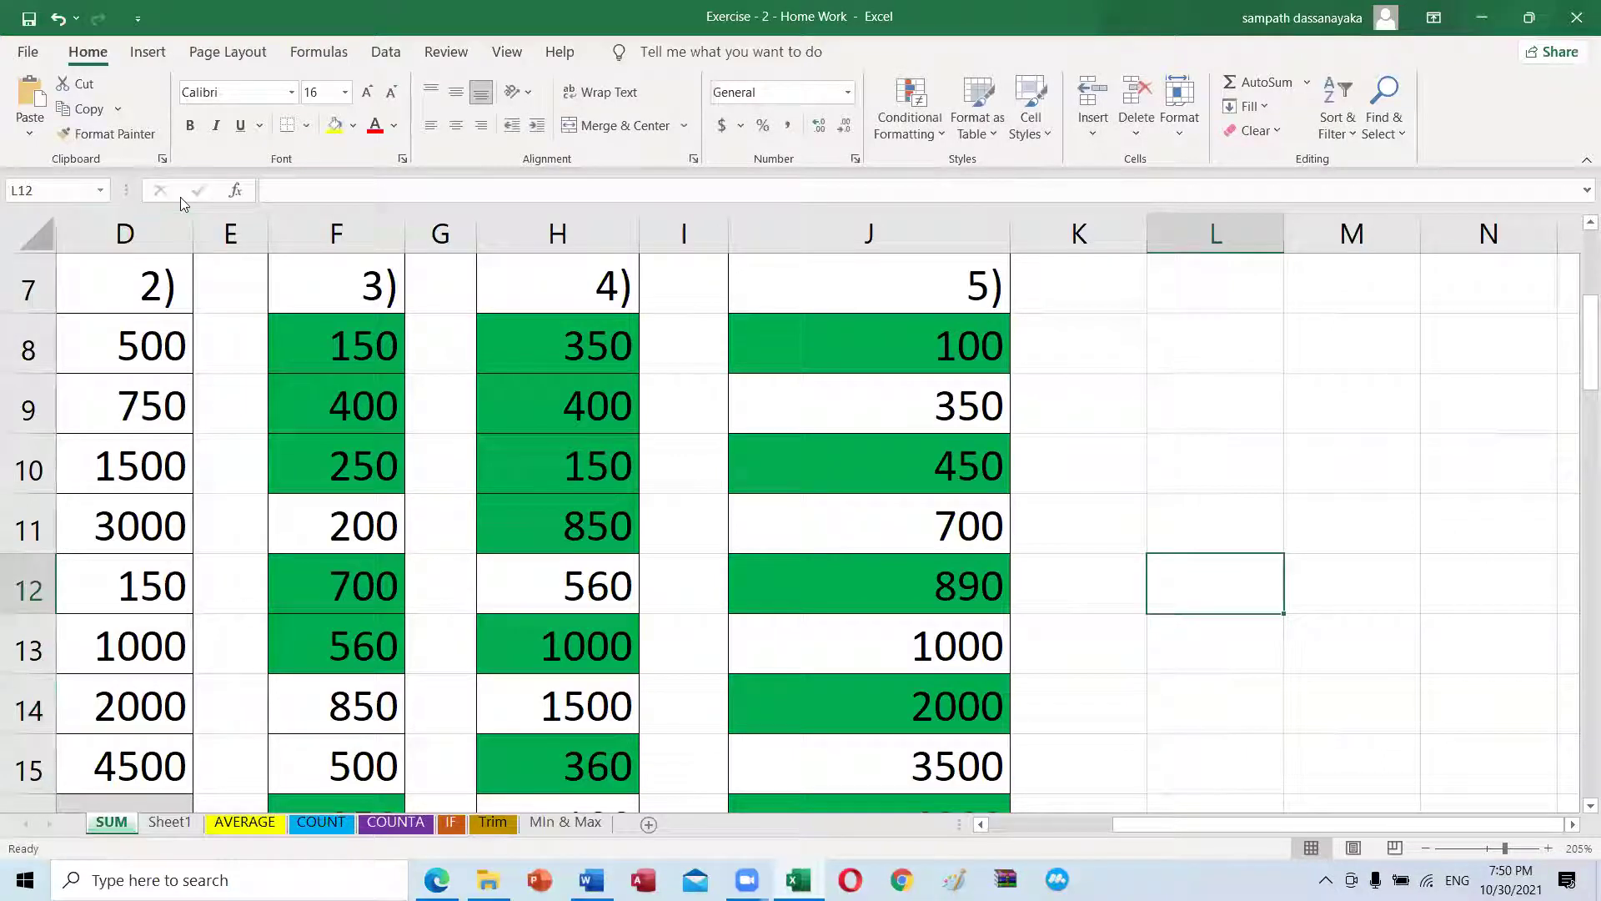
key("BackSpace")
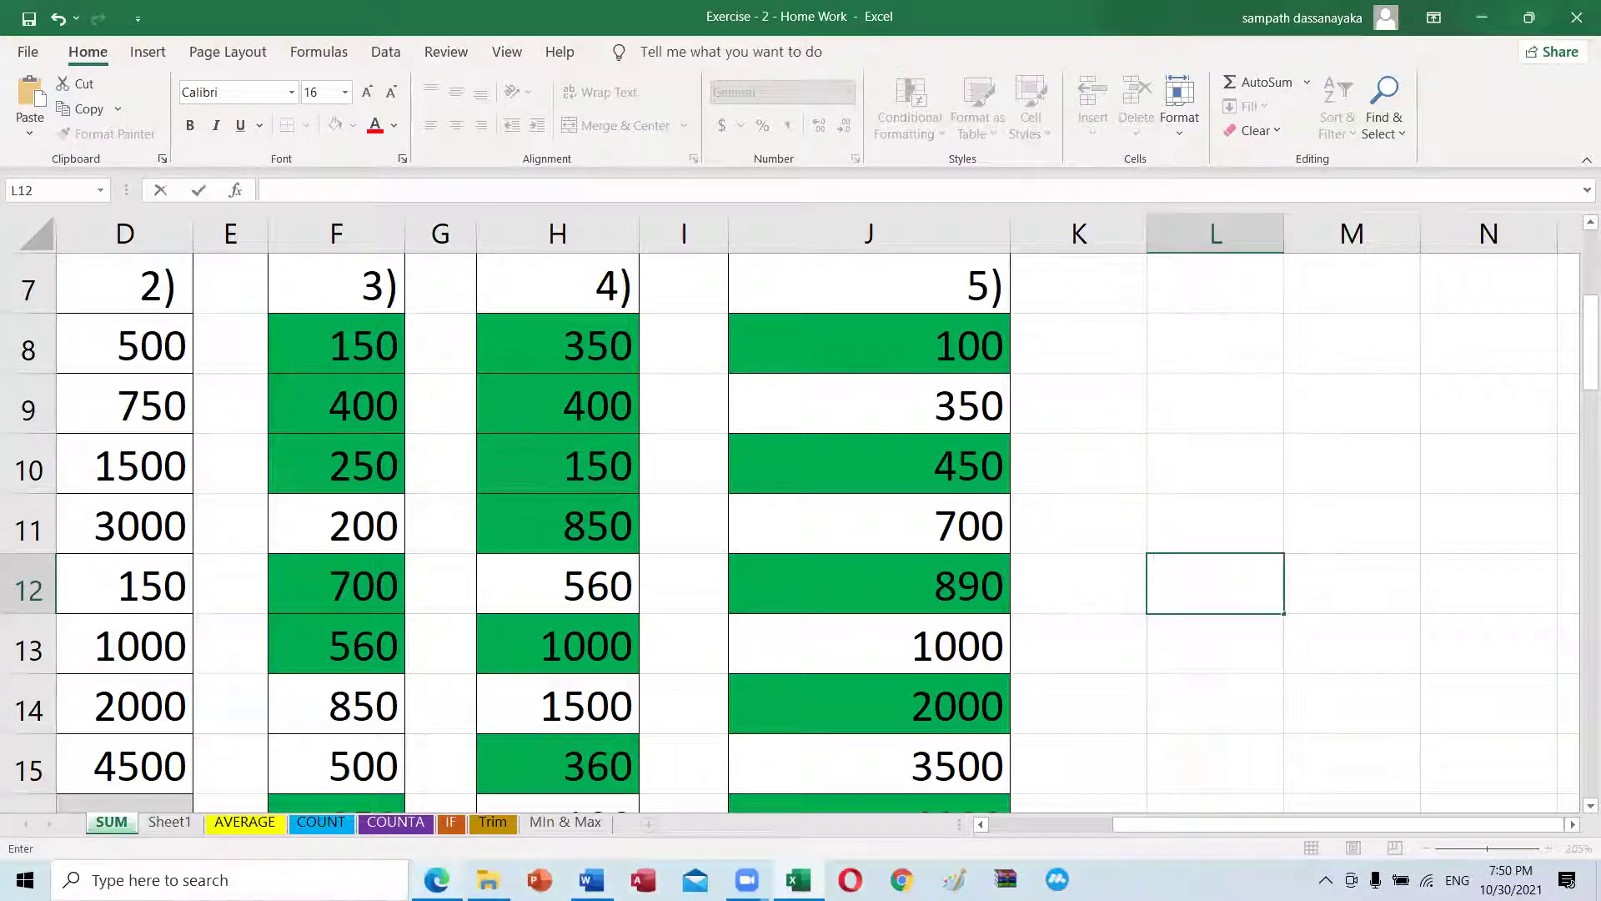
key("alt+Tab")
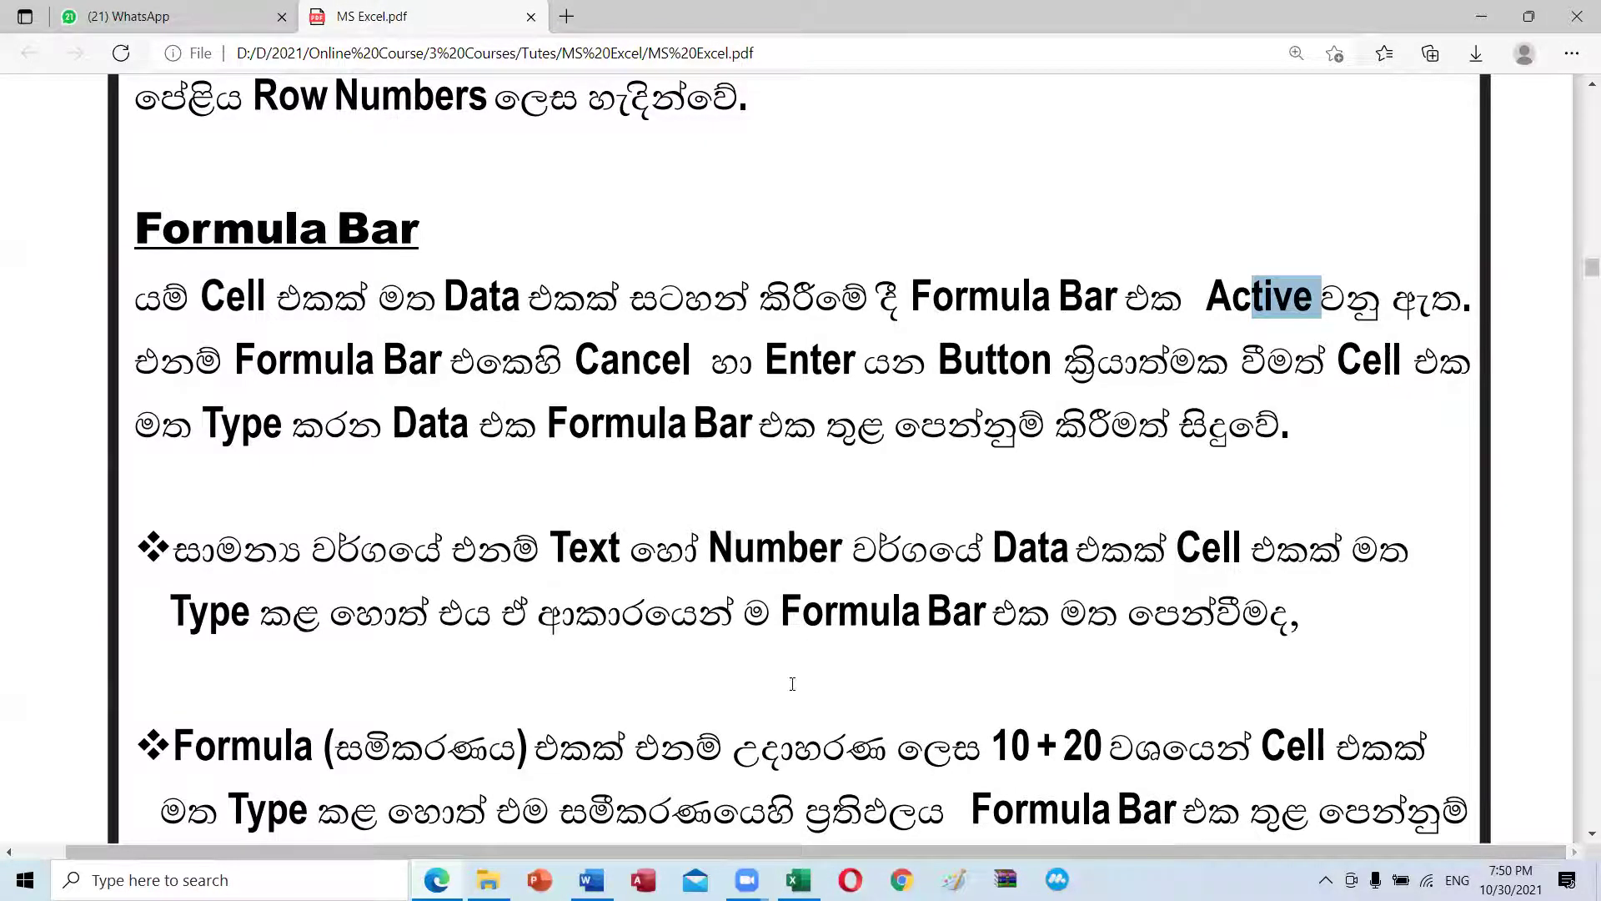
left_click(799, 880)
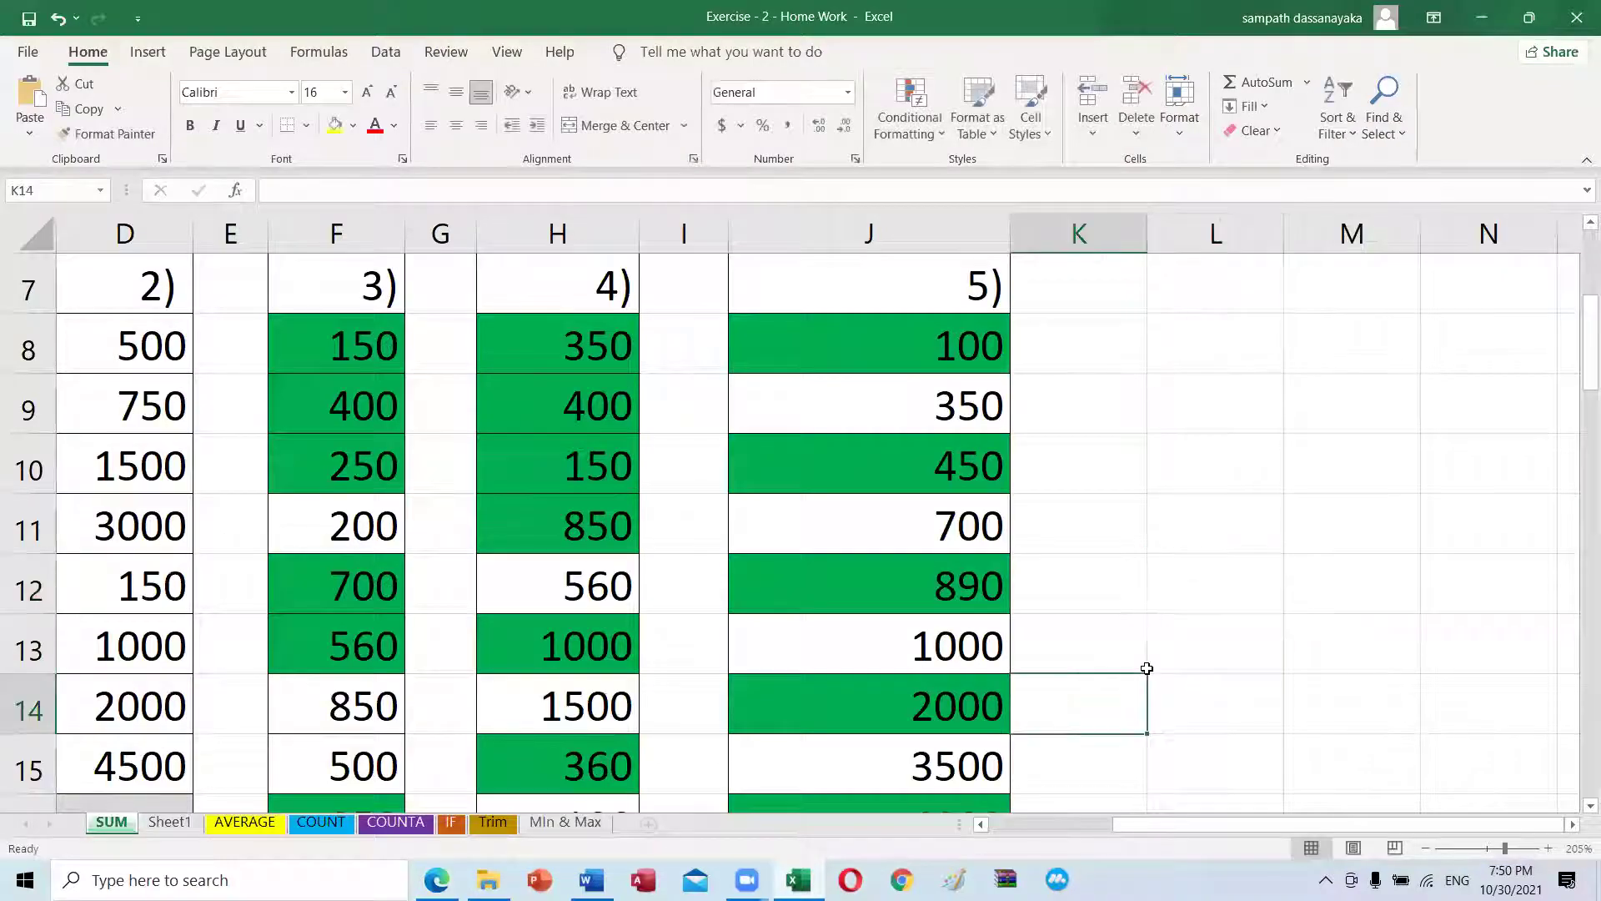
Step: Enter text a in L12 and number 1 in L13, then compare their alignment
type("a")
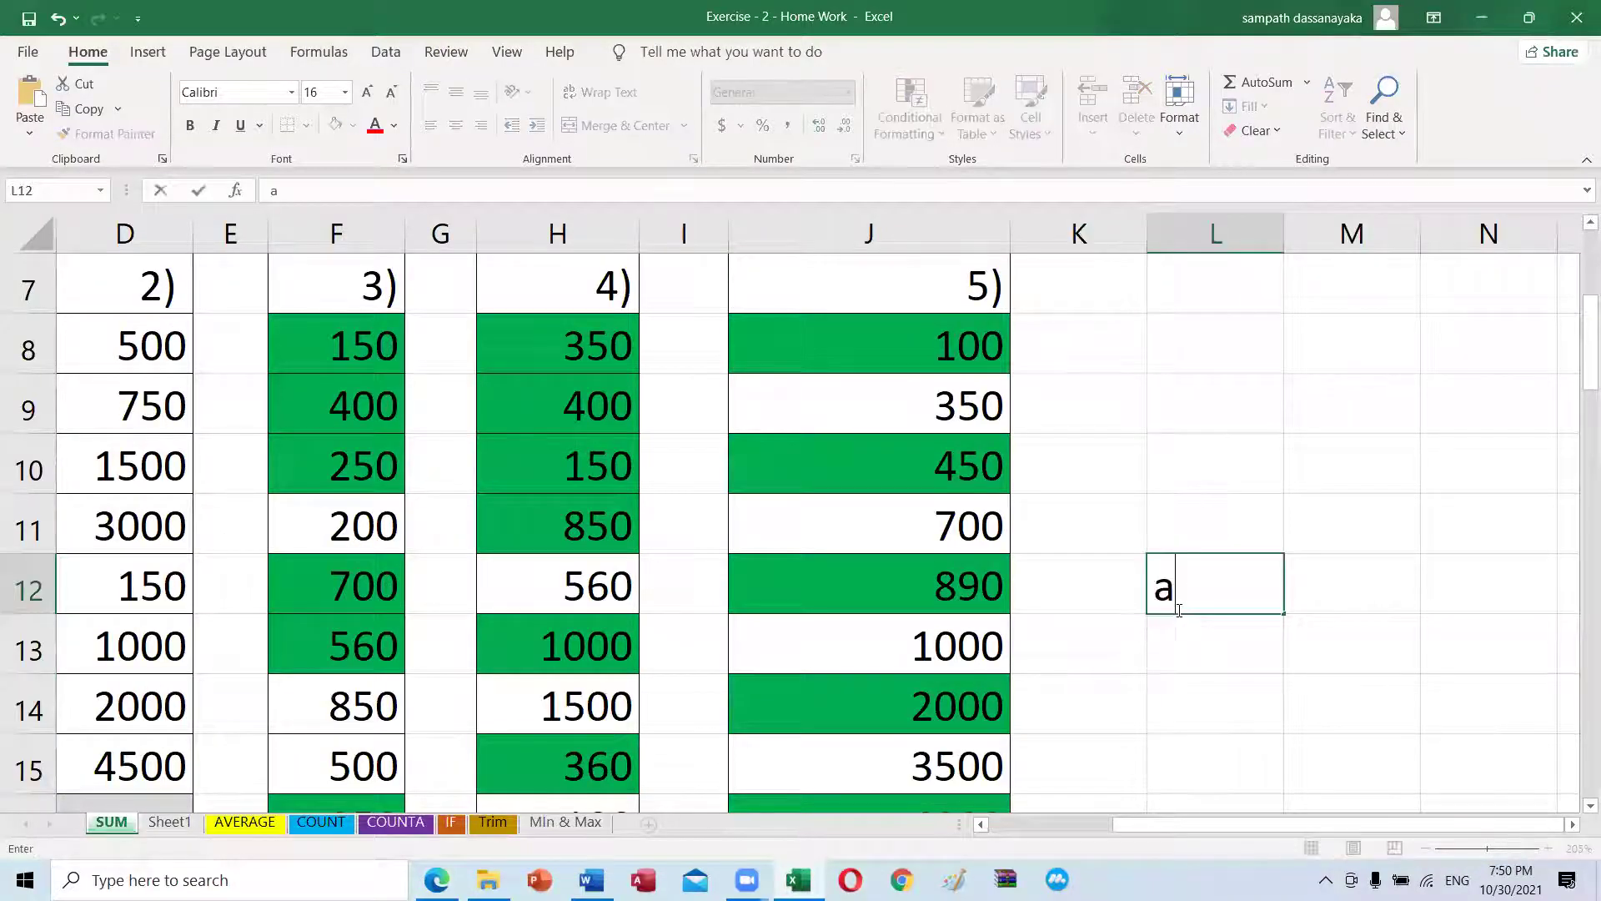
key("Return")
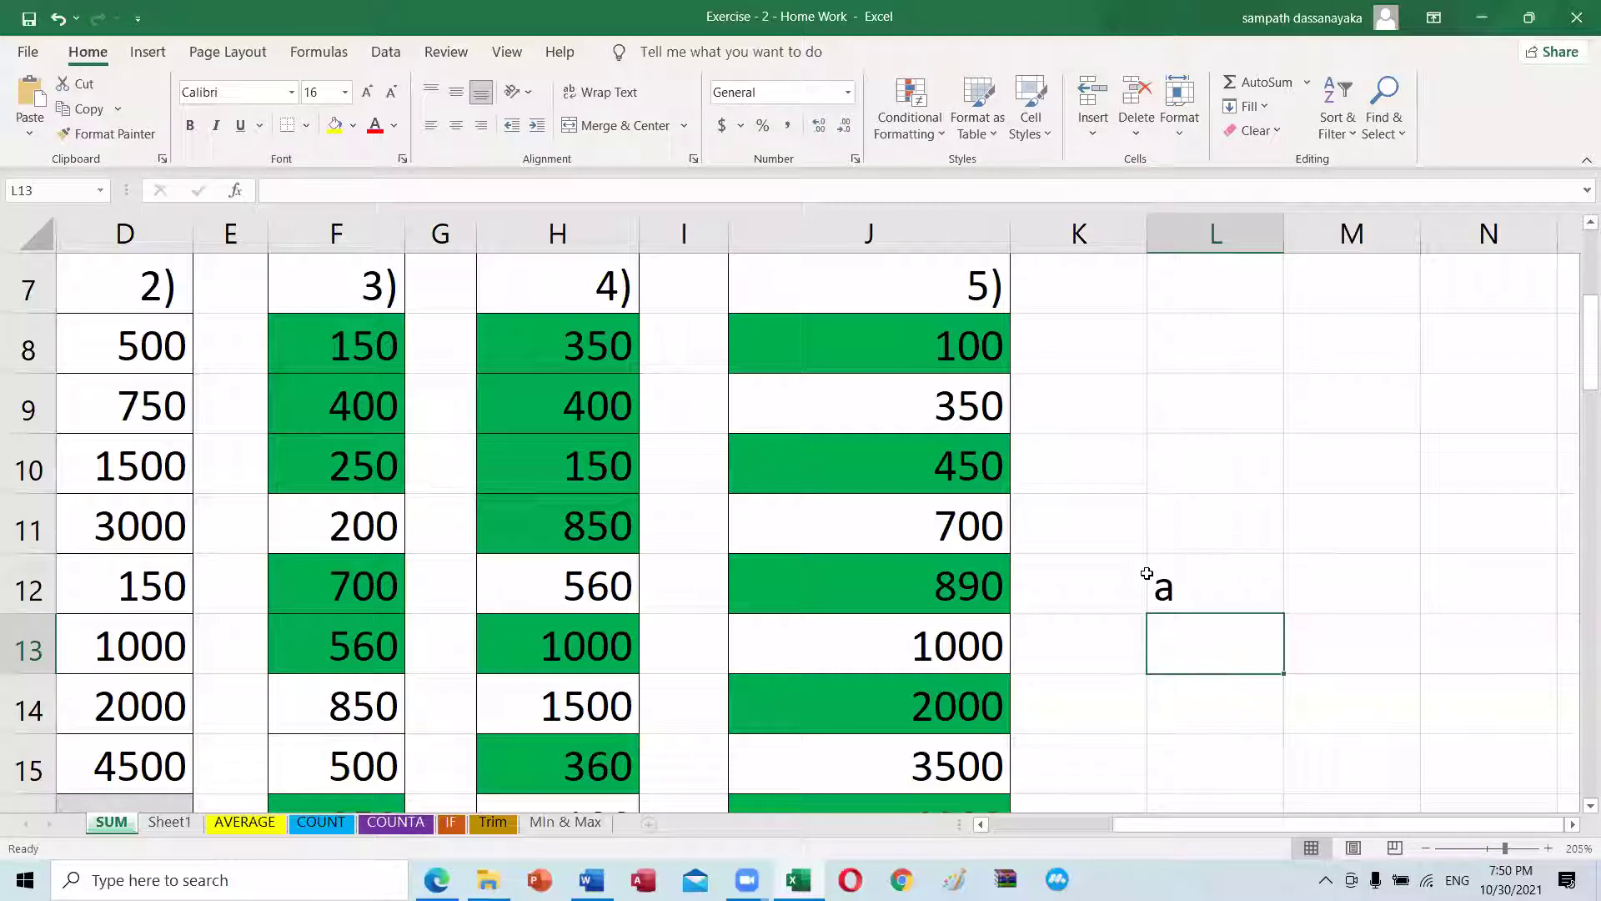
left_click(1148, 572)
left_click(1219, 654)
type("1")
key("Return")
left_click(1232, 649)
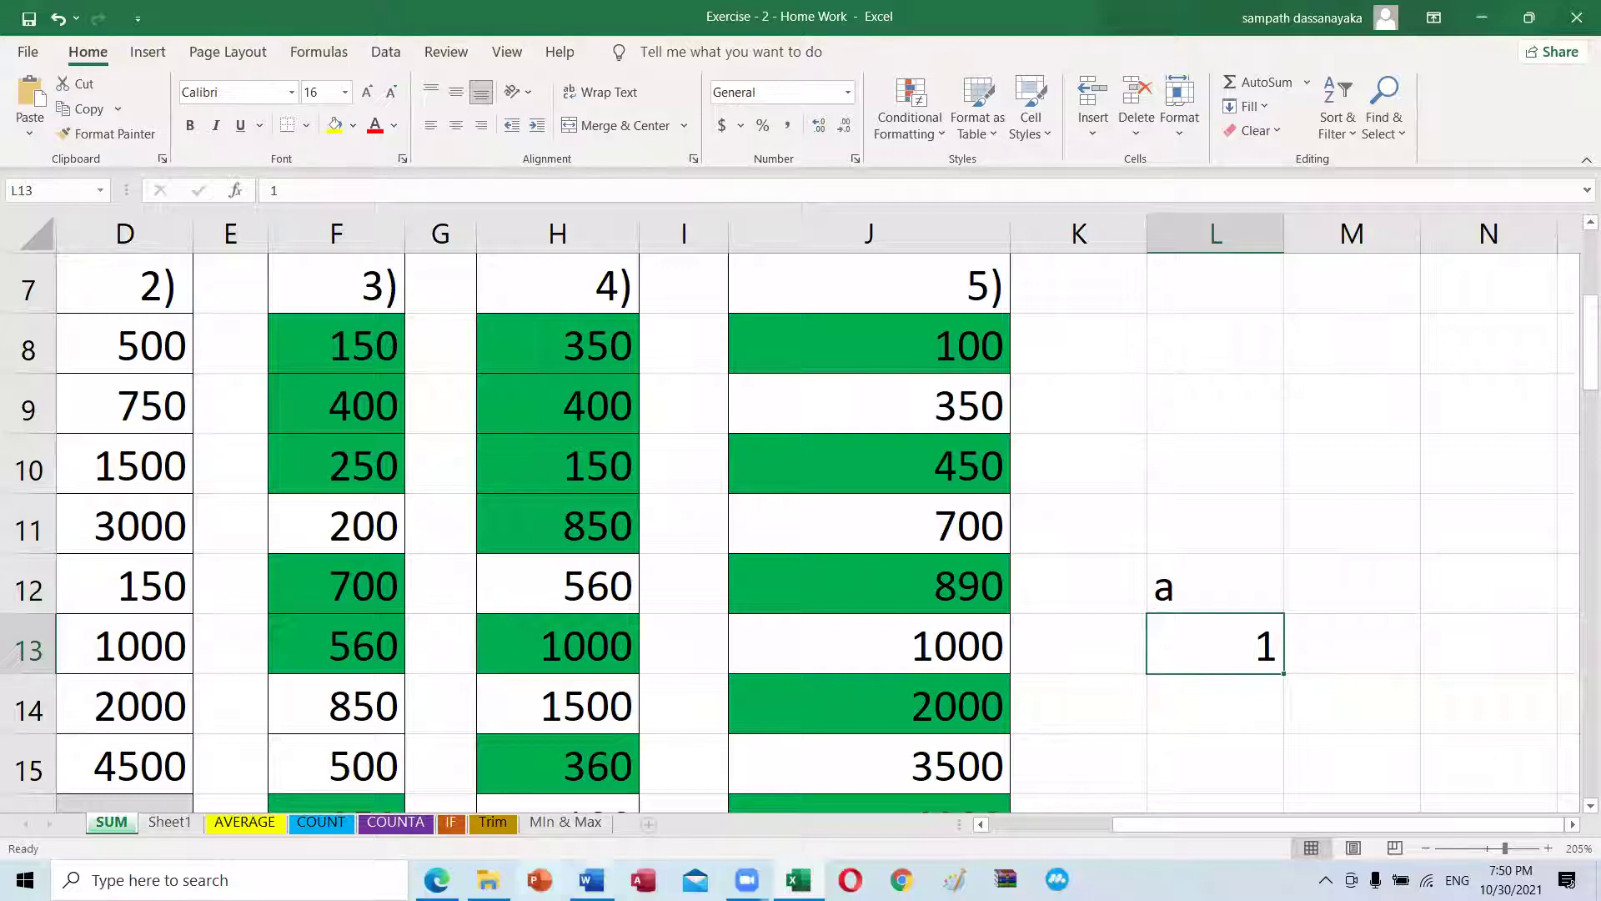
left_click(436, 880)
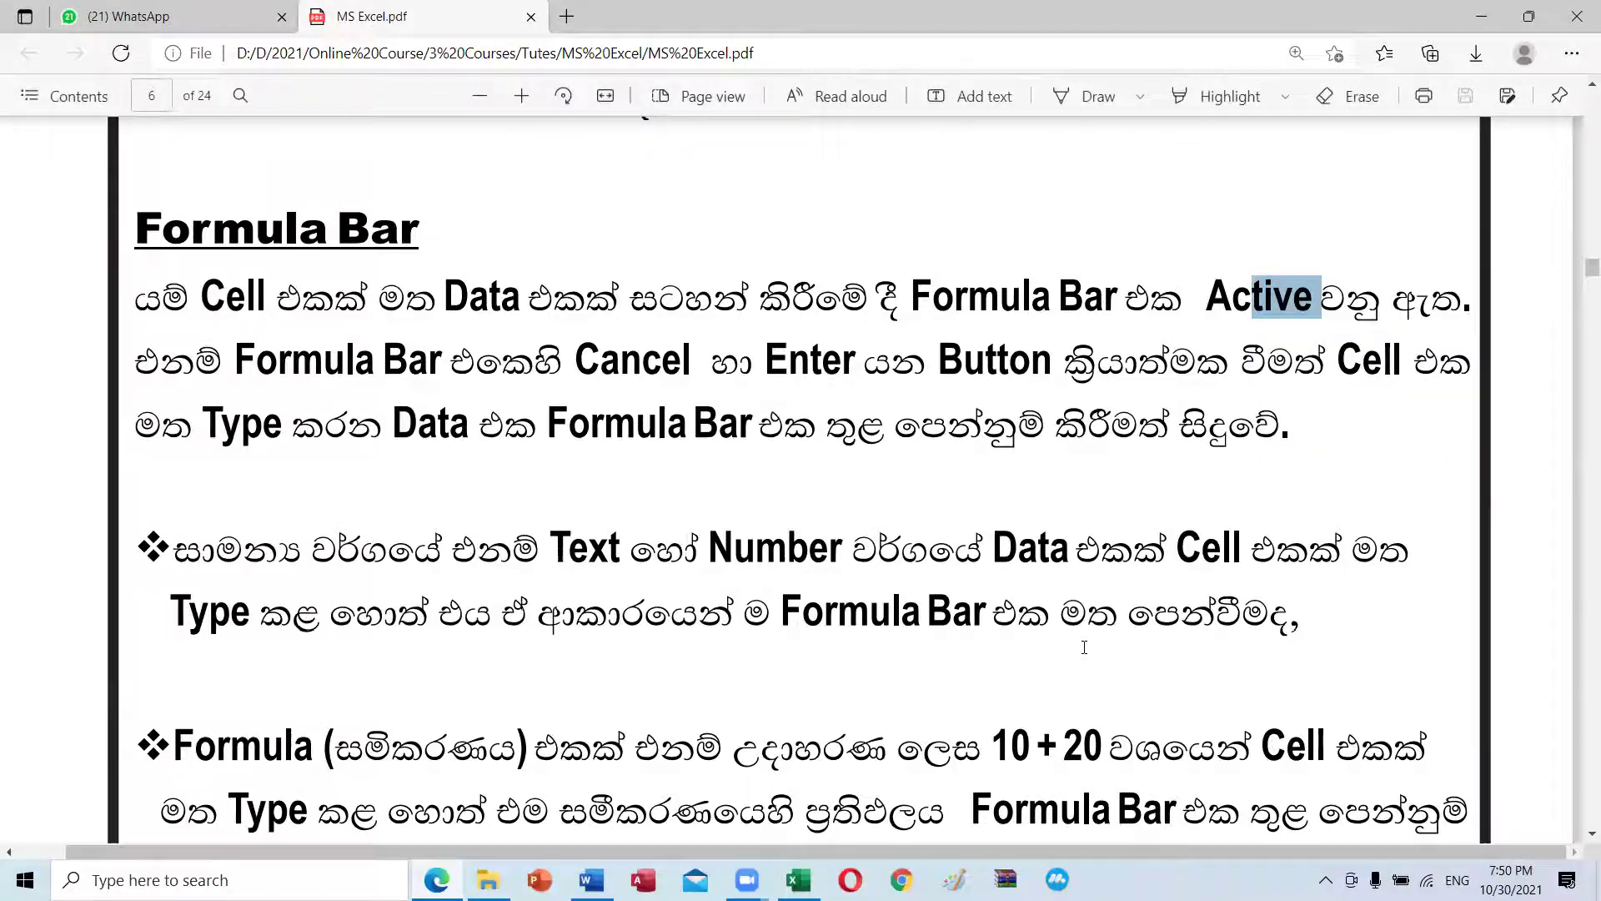
Step: Highlight the '10 + 20' formula example and read on to the Name Box section
scroll(1004, 663, "down", 4)
scroll(592, 494, "down", 2)
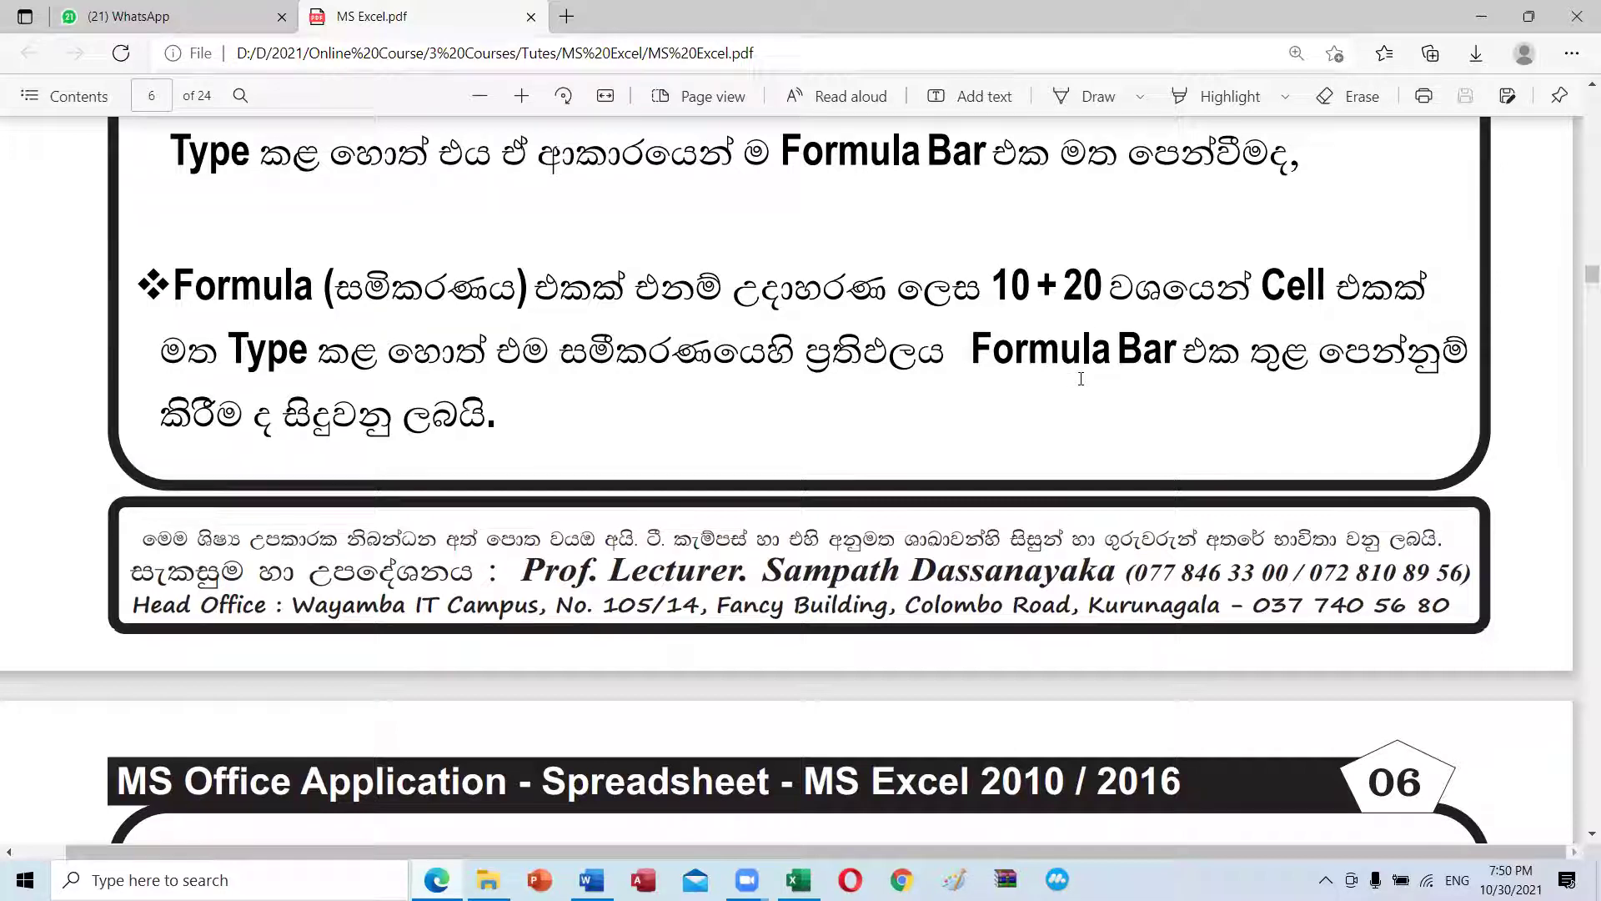
scroll(572, 398, "down", 2)
scroll(572, 397, "up", 2)
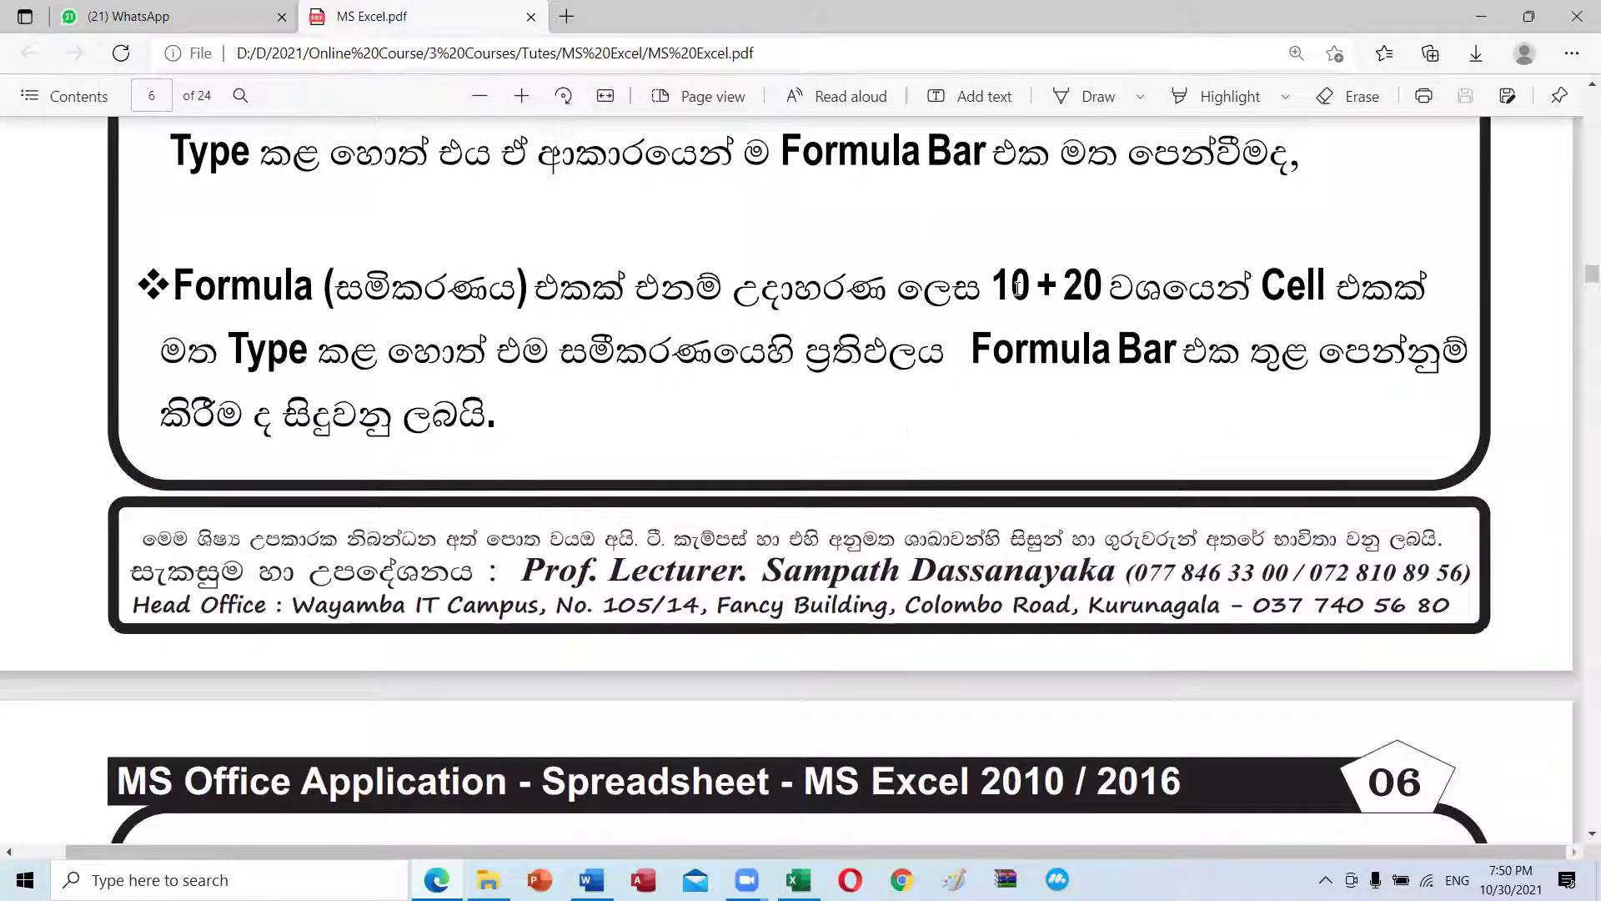
left_click_drag(993, 286, 1089, 286)
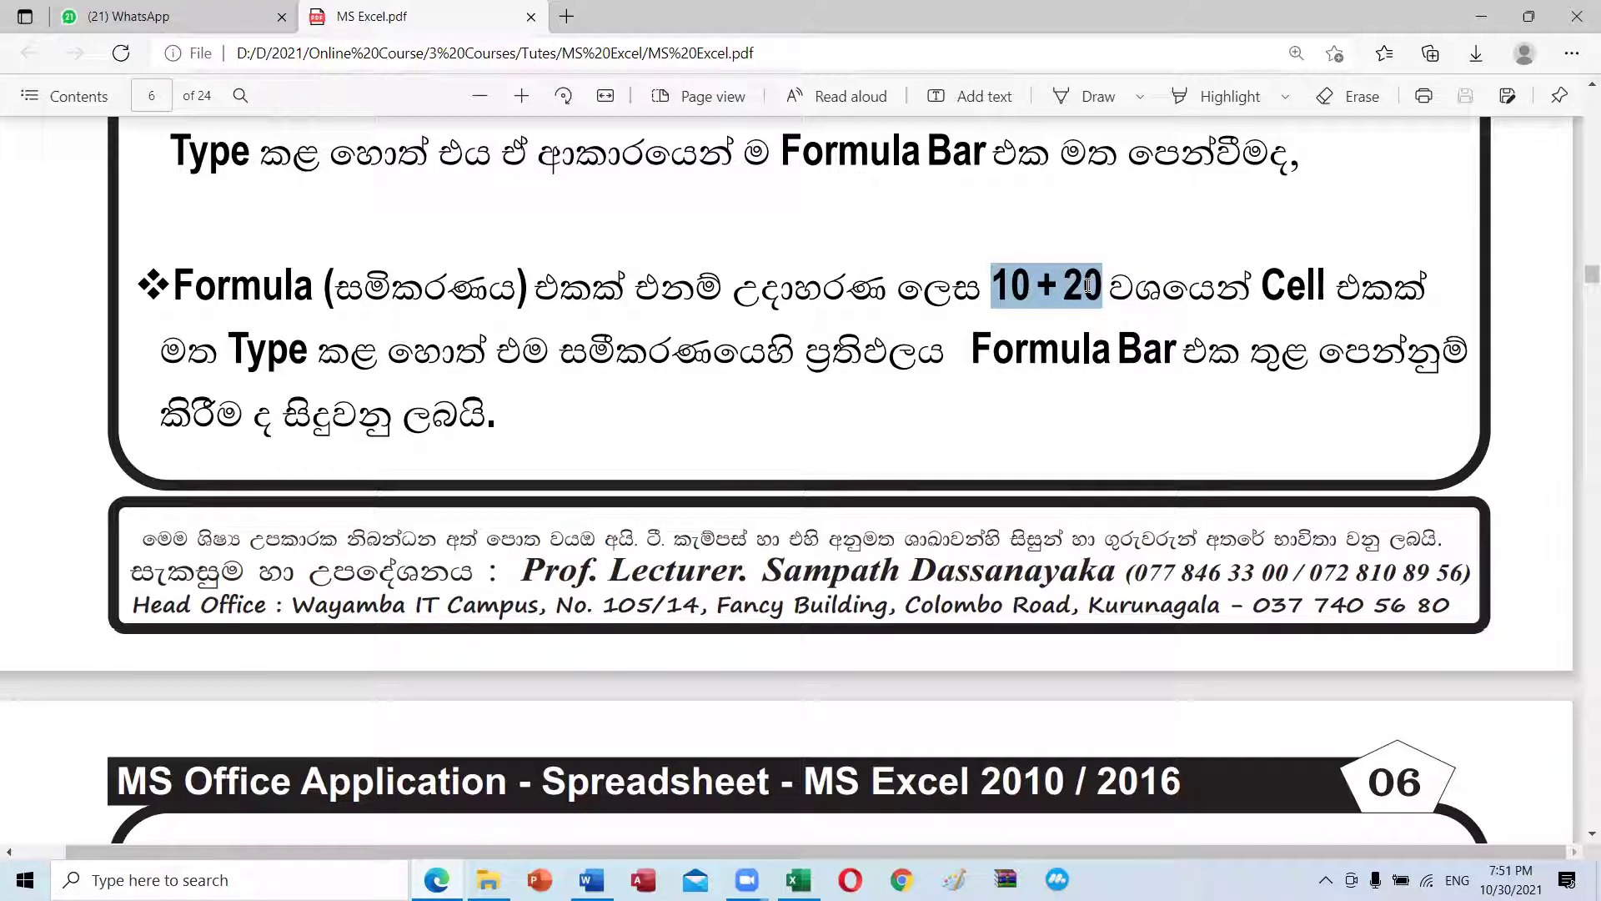
left_click(1010, 275)
left_click_drag(992, 287, 1092, 278)
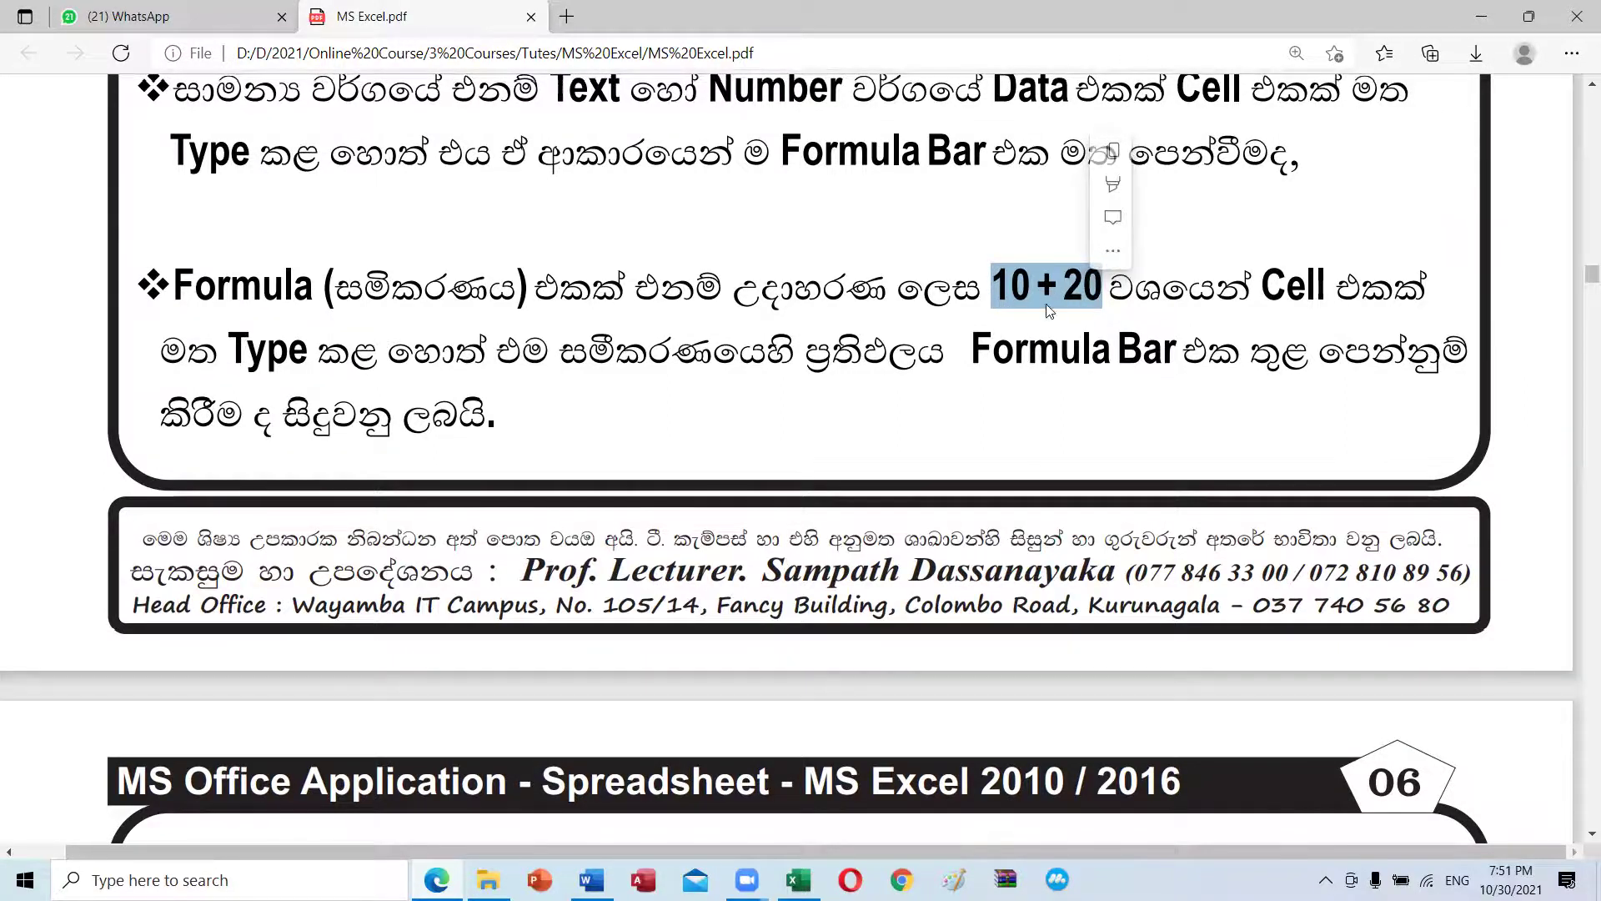
scroll(1045, 303, "down", 8)
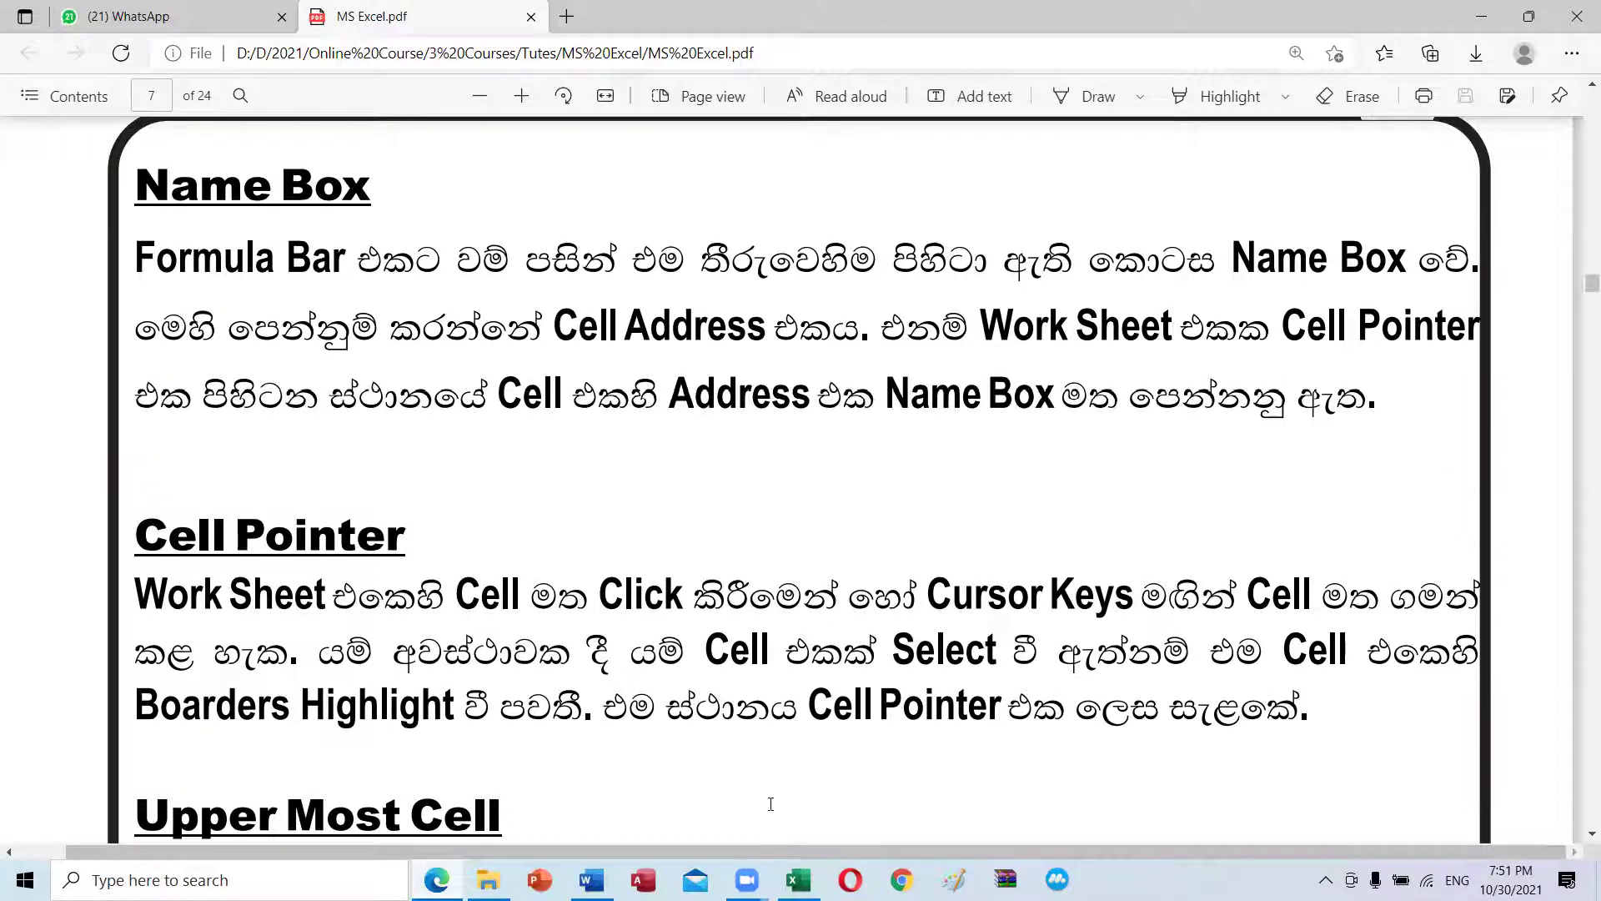
left_click(798, 880)
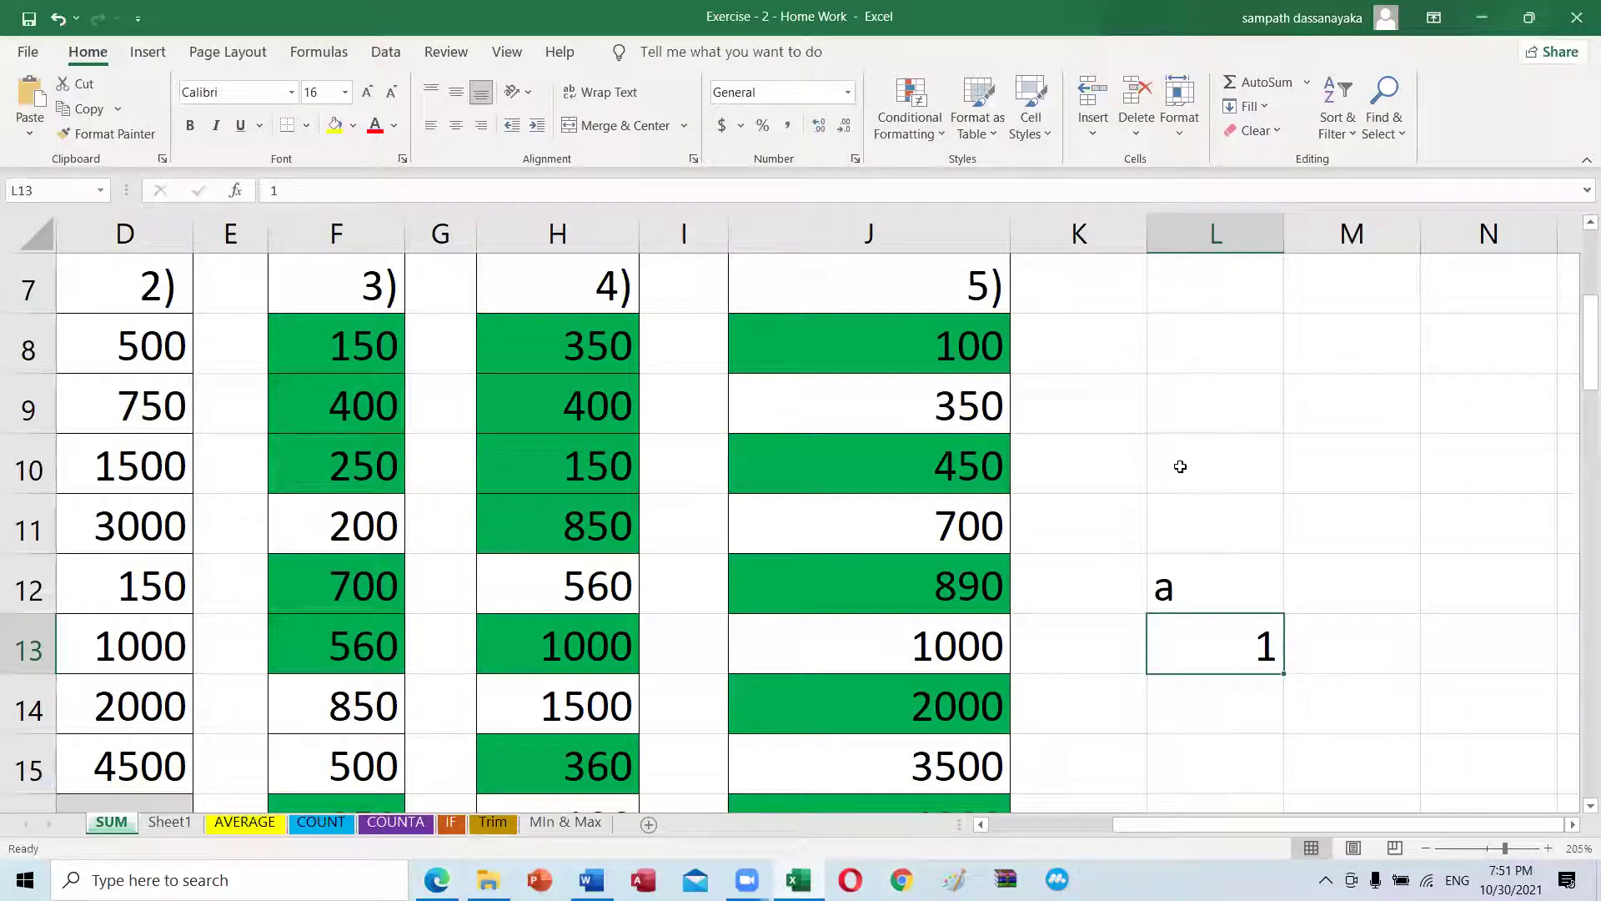
Step: Select cell L10 and the range L8:N11, then pick L14 after checking the tutorial
left_click(1180, 465)
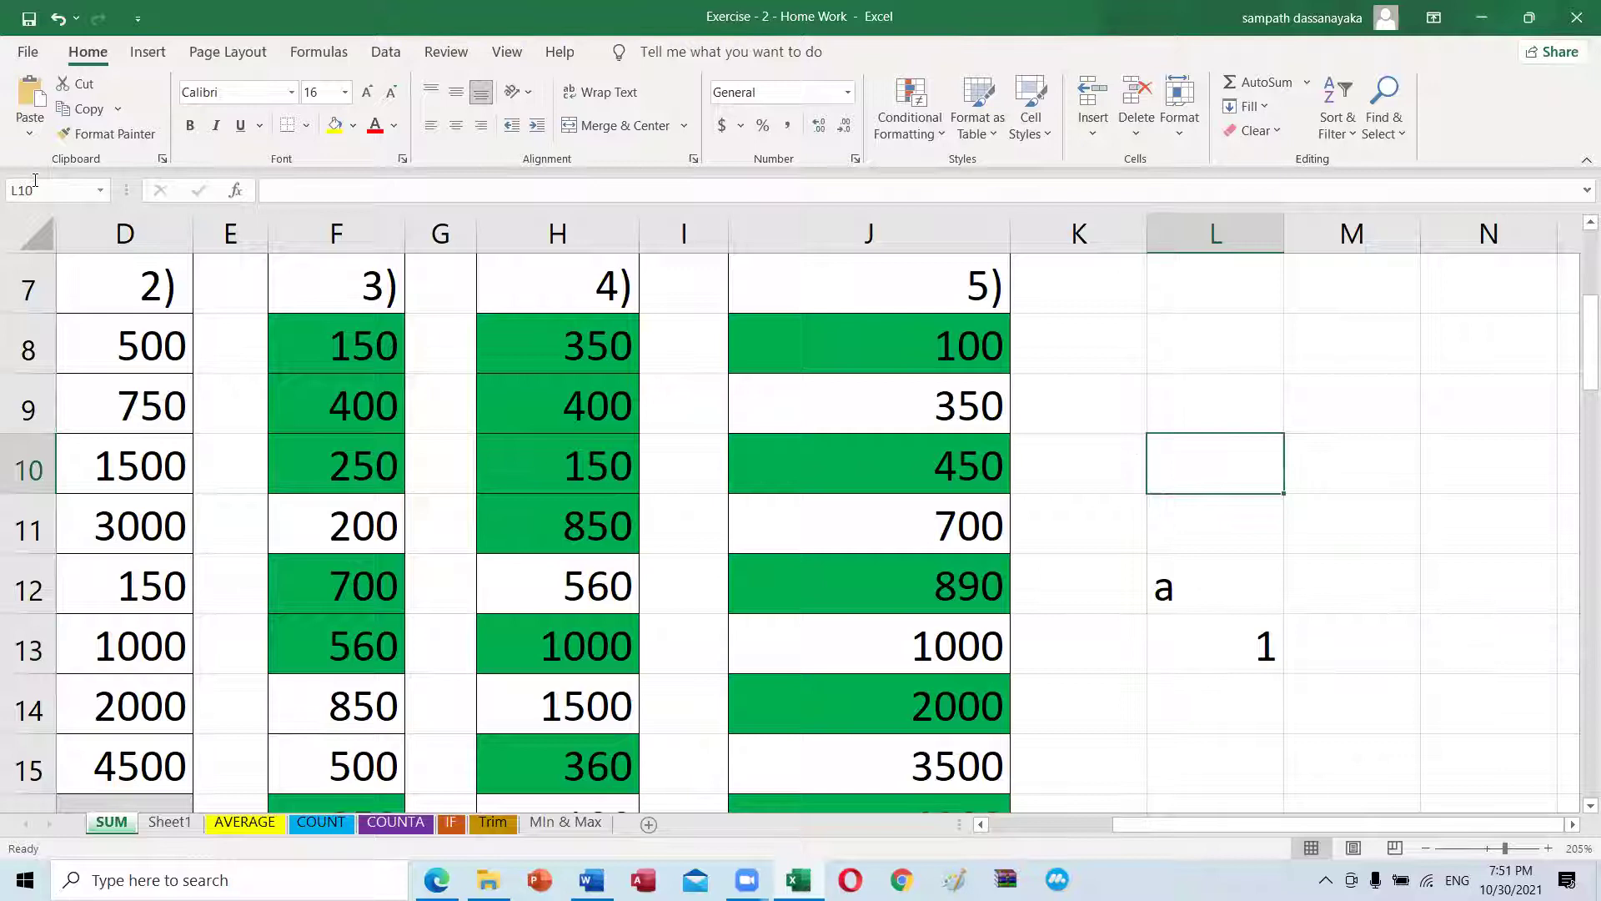
left_click_drag(1155, 345, 1427, 543)
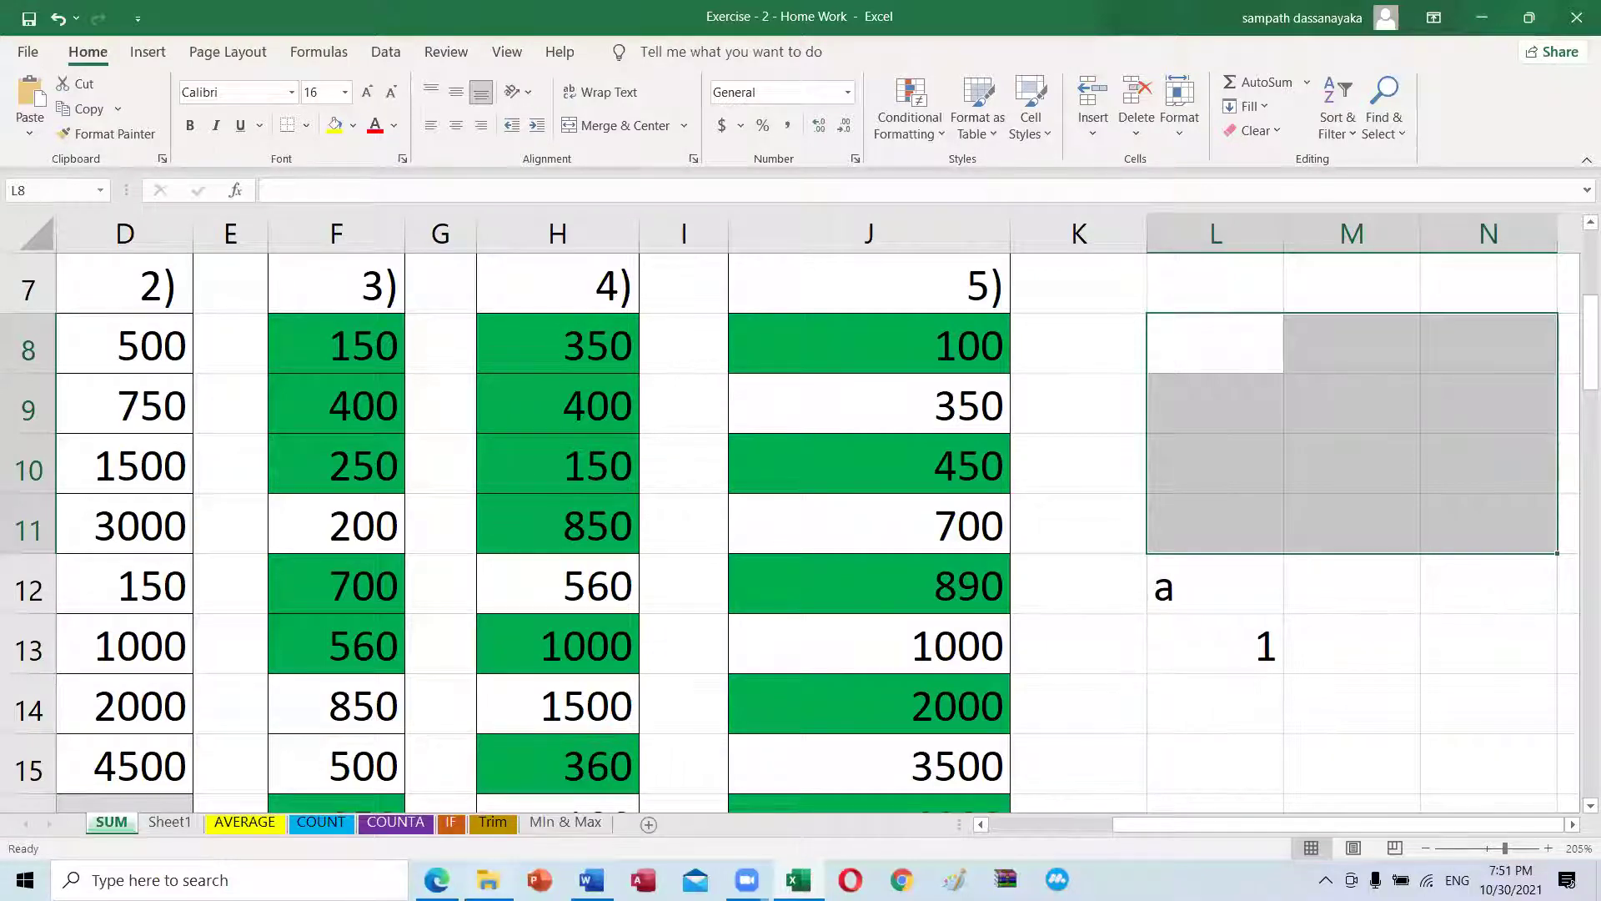
left_click(436, 879)
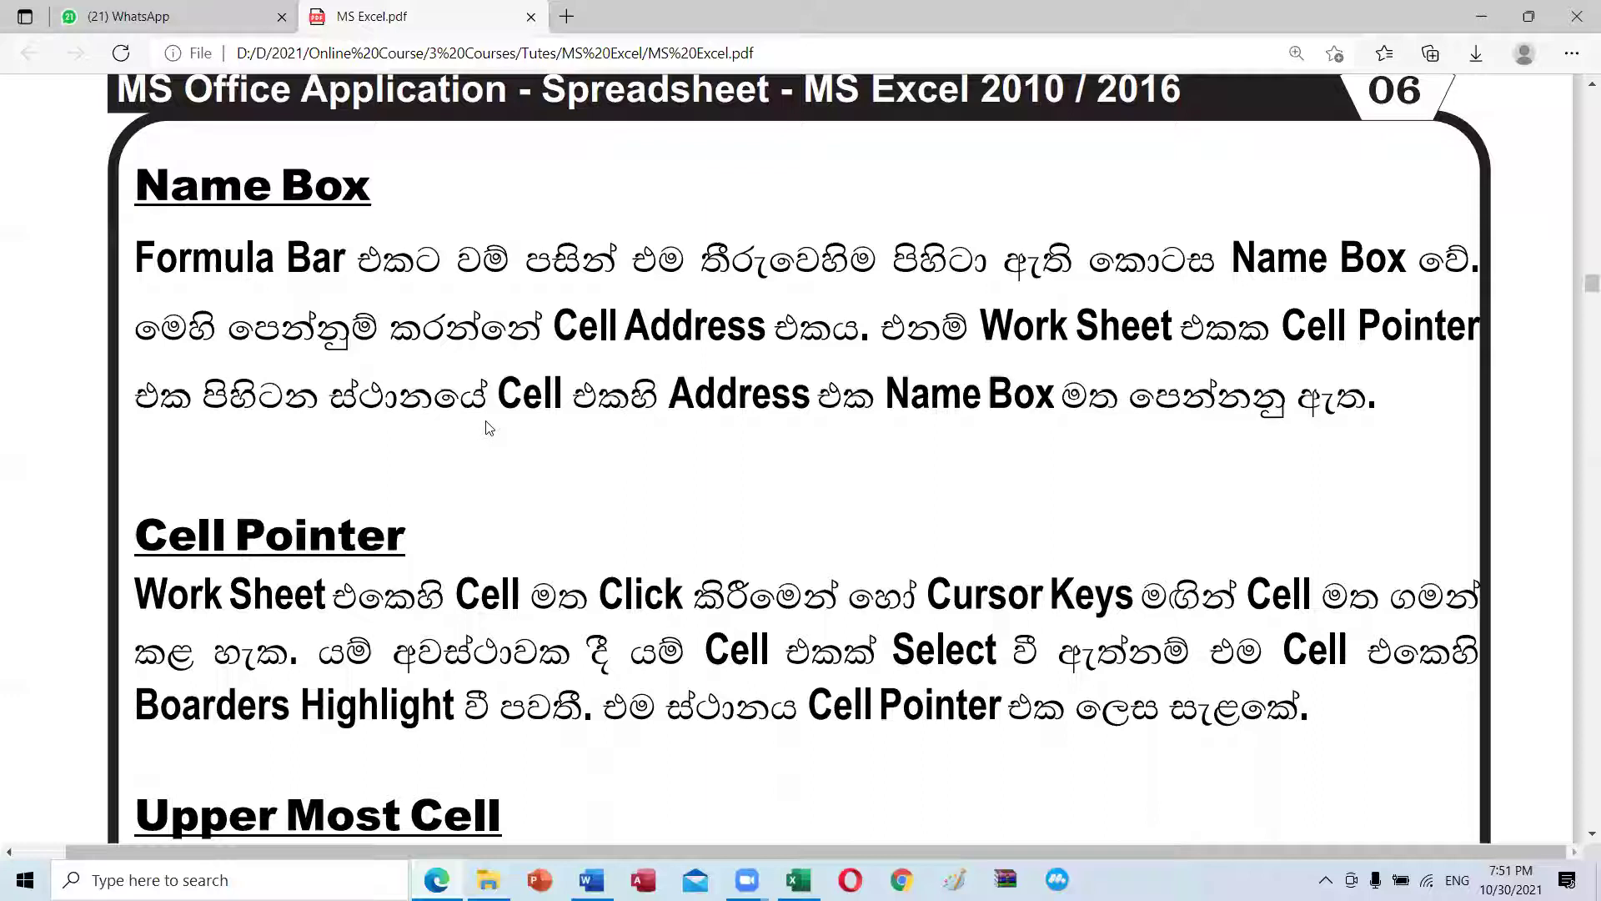
scroll(777, 406, "down", 4)
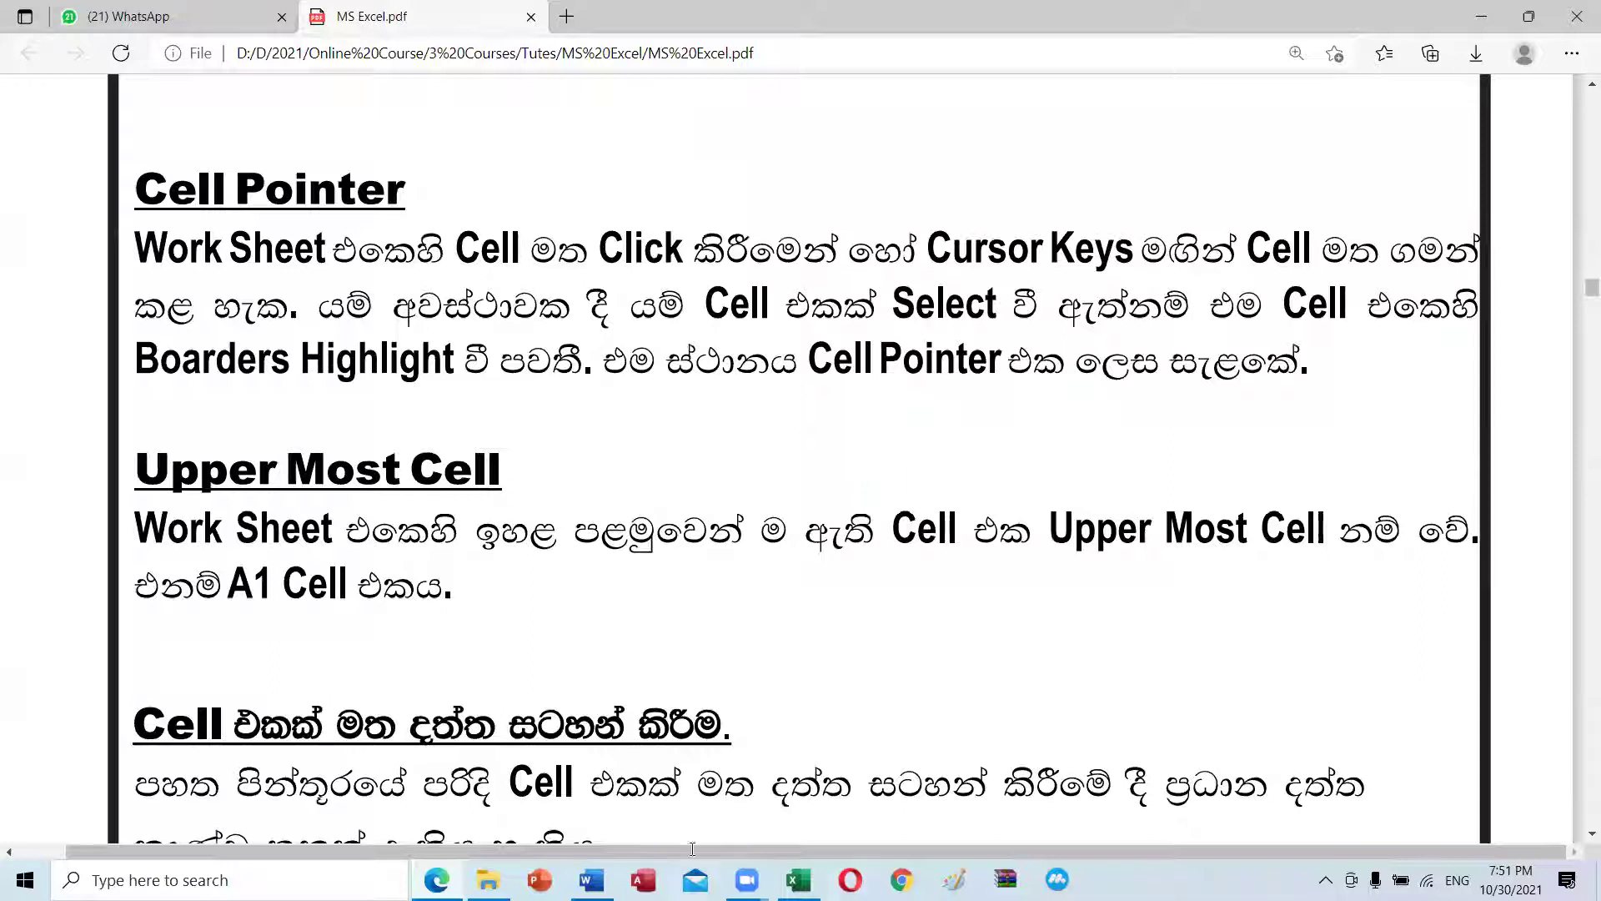
left_click(798, 879)
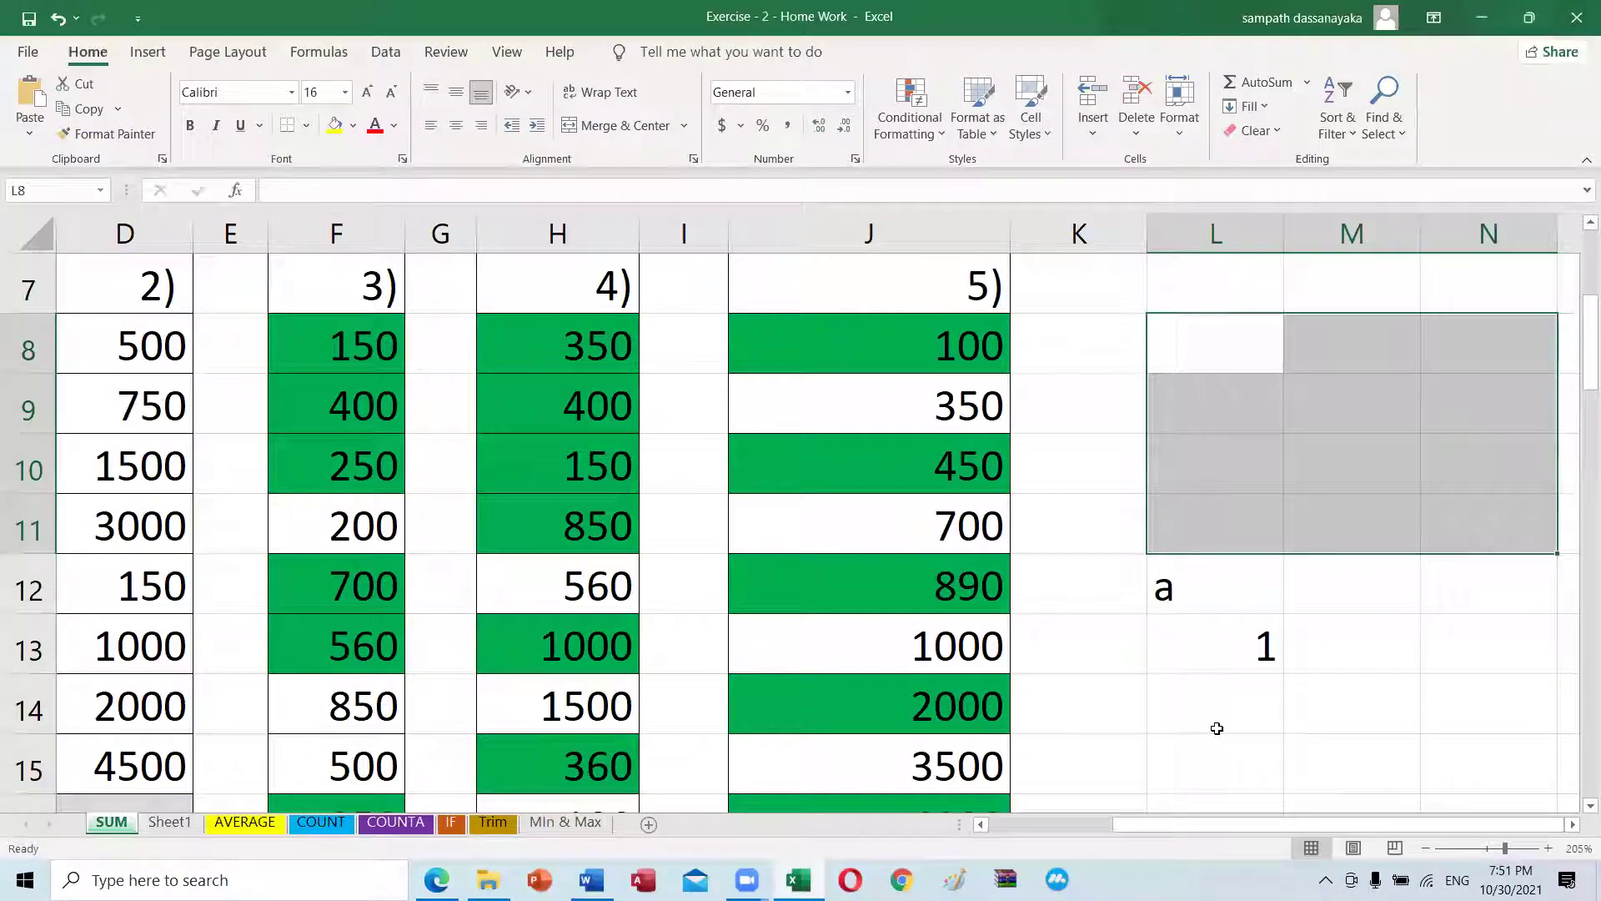
left_click(1175, 726)
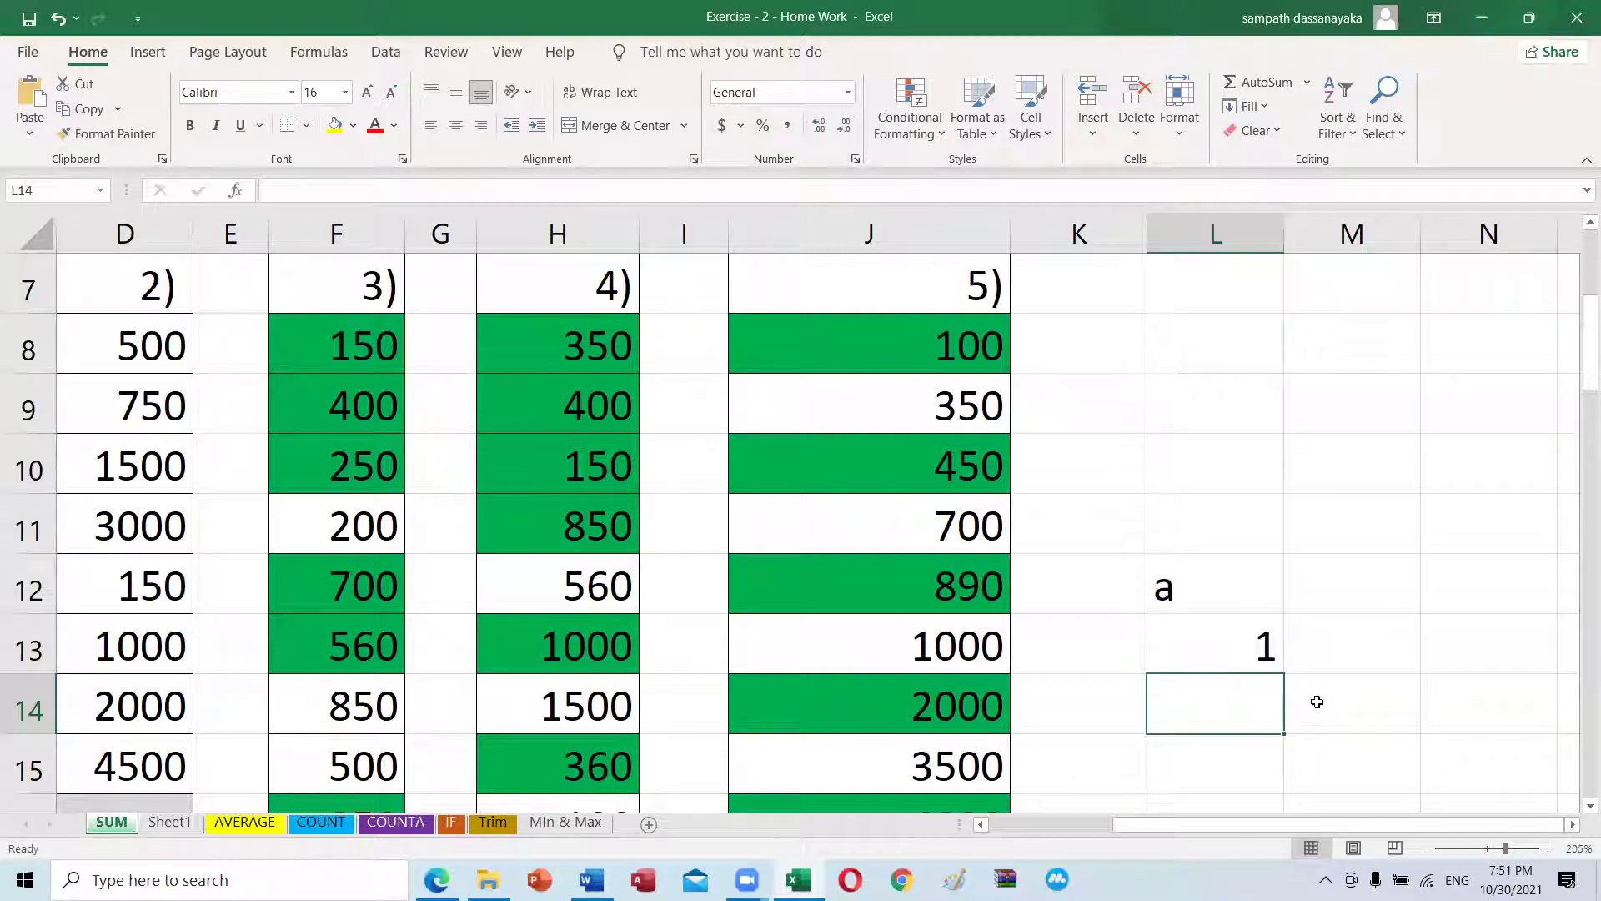
Step: Move the active cell around L10 and M9 with the arrow keys, ending on L12
left_click(1185, 444)
left_click(1356, 386)
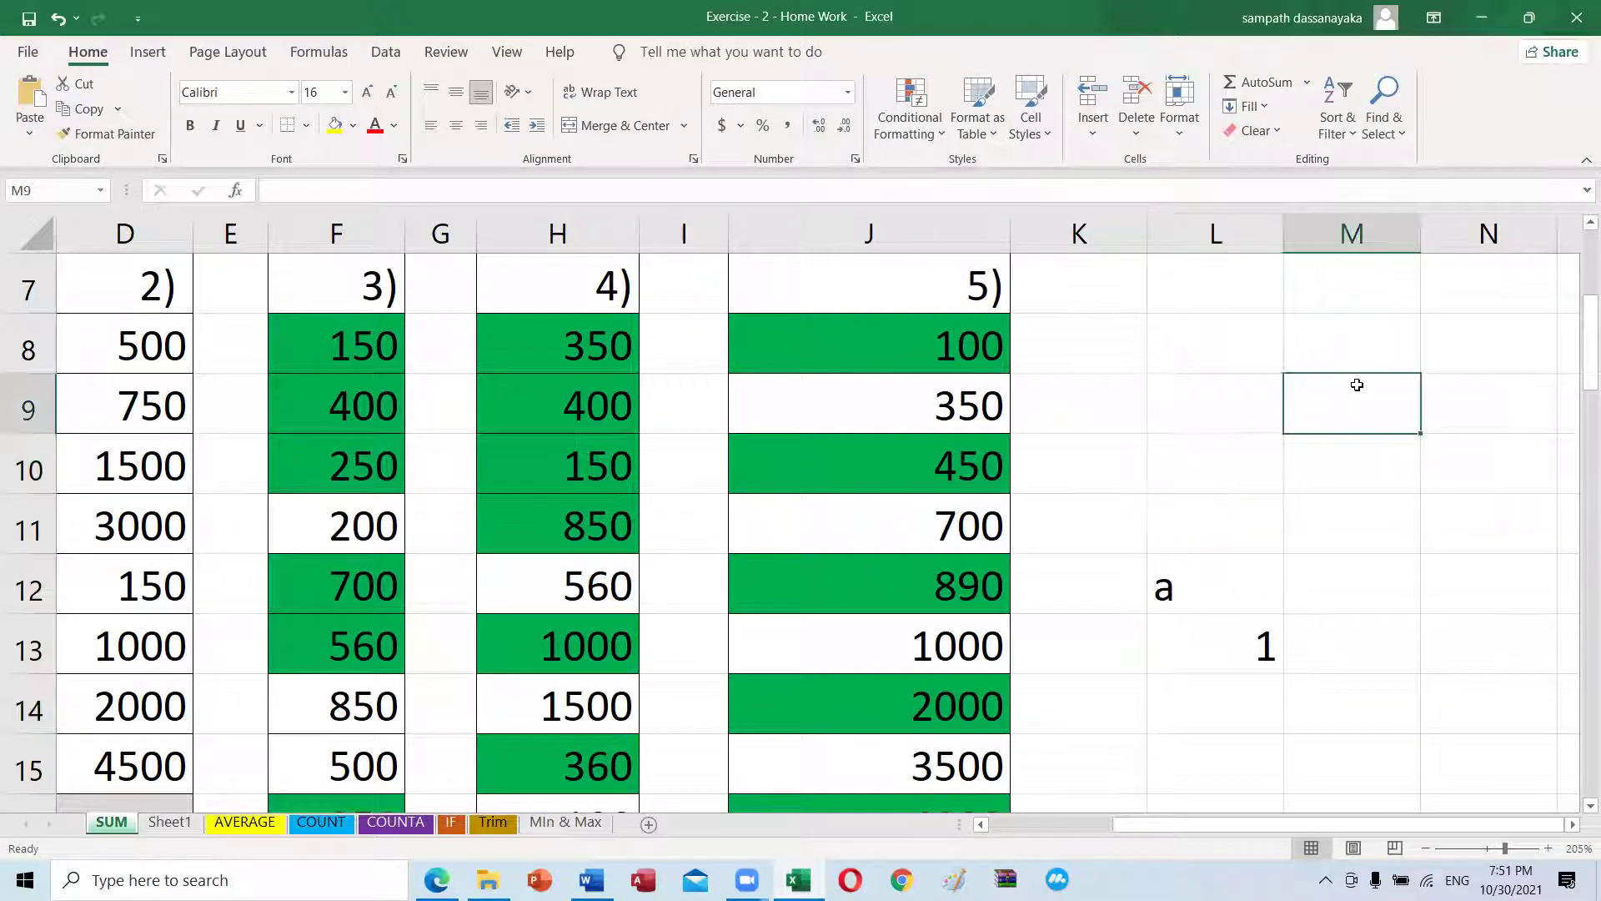
key("Left")
key("Down")
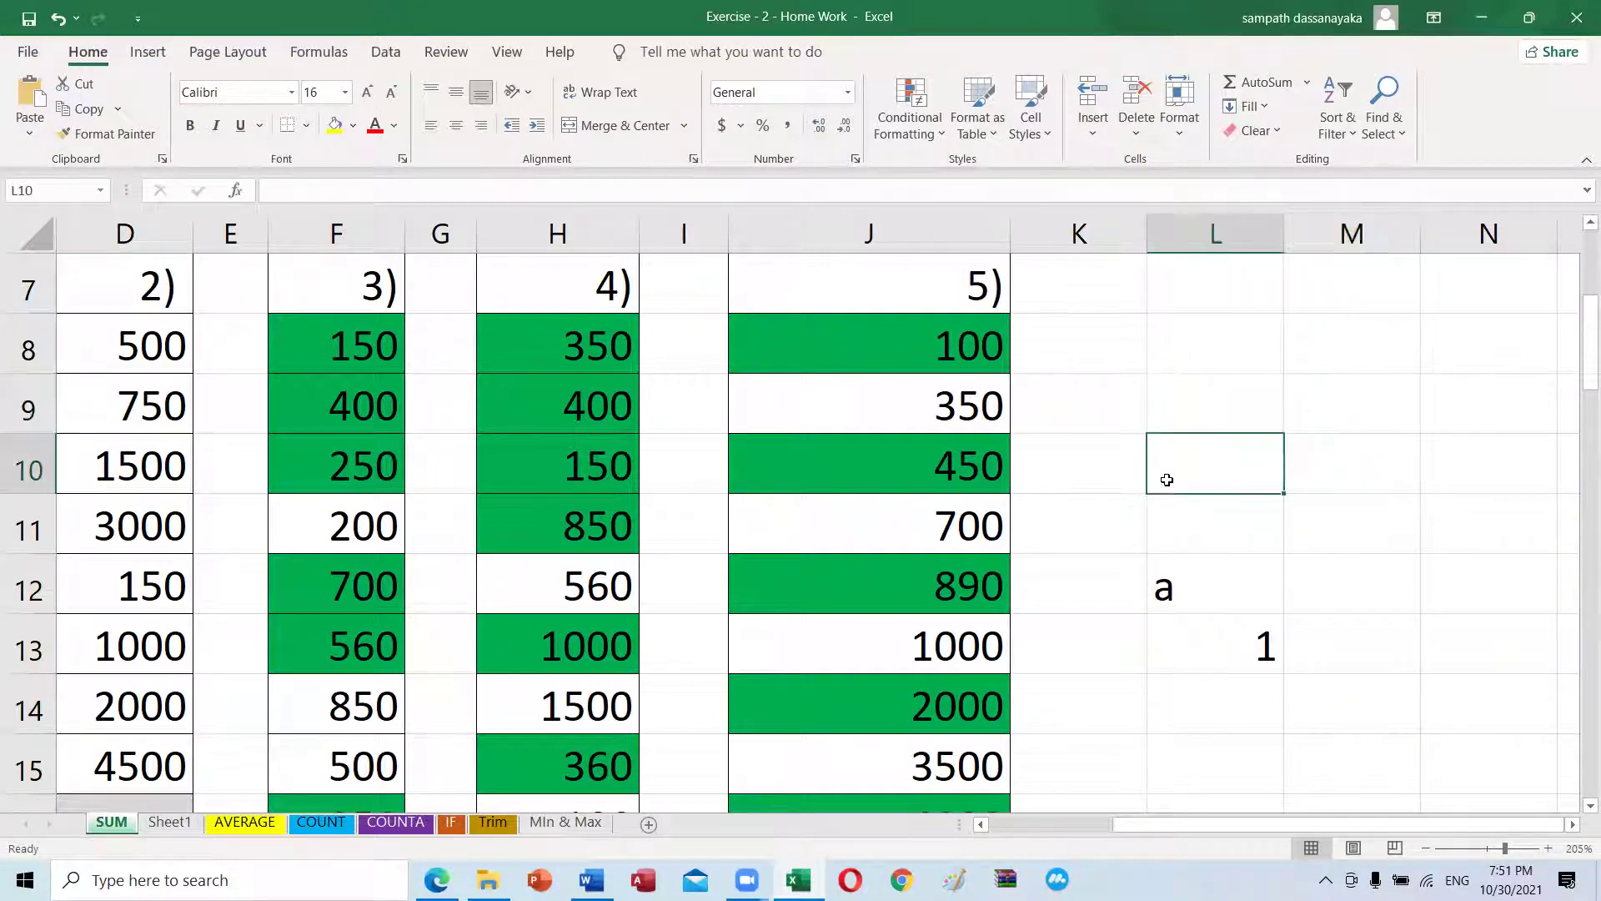
key("Up")
key("Up")
key("Right")
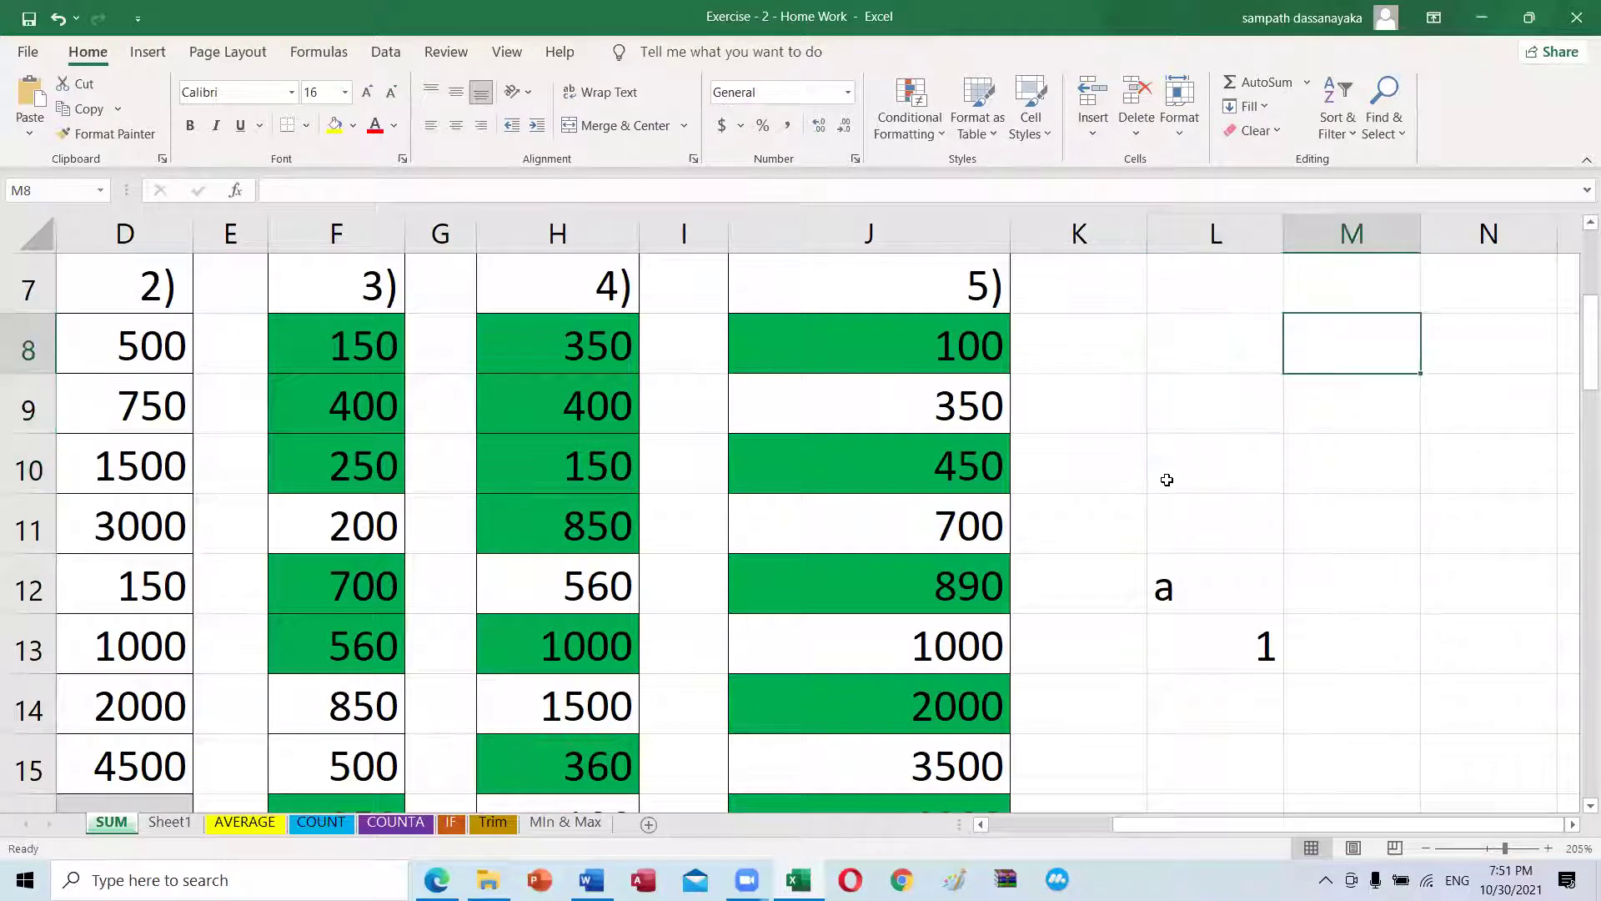
key("Down")
key("Down")
key("Down")
key("Left")
key("Left")
key("Left")
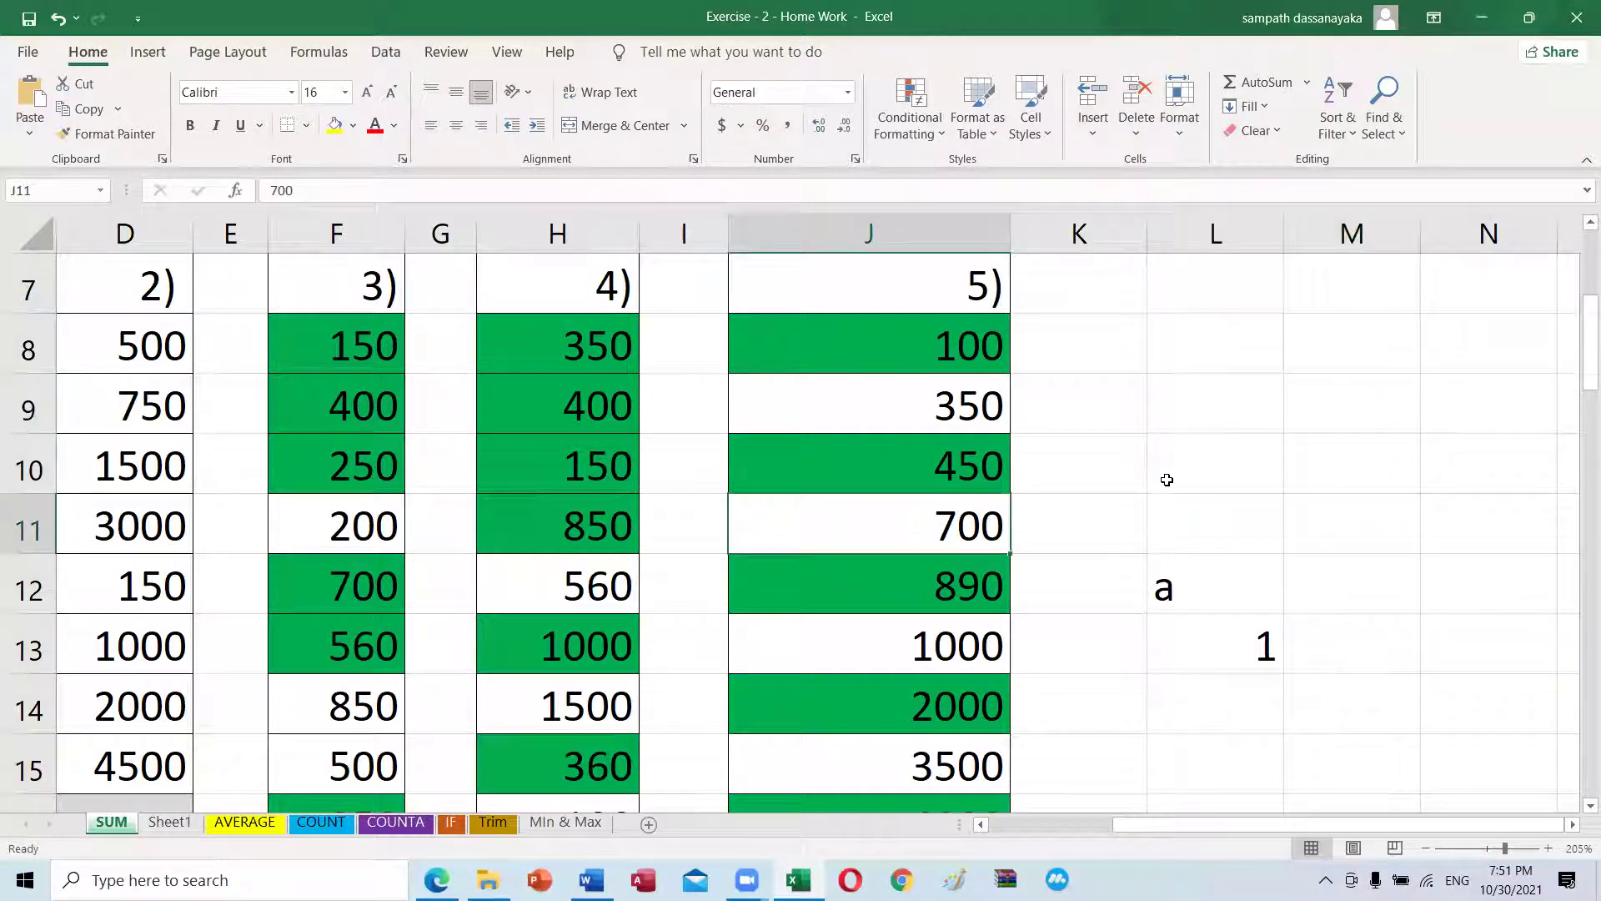
key("Up")
key("Right")
key("Right")
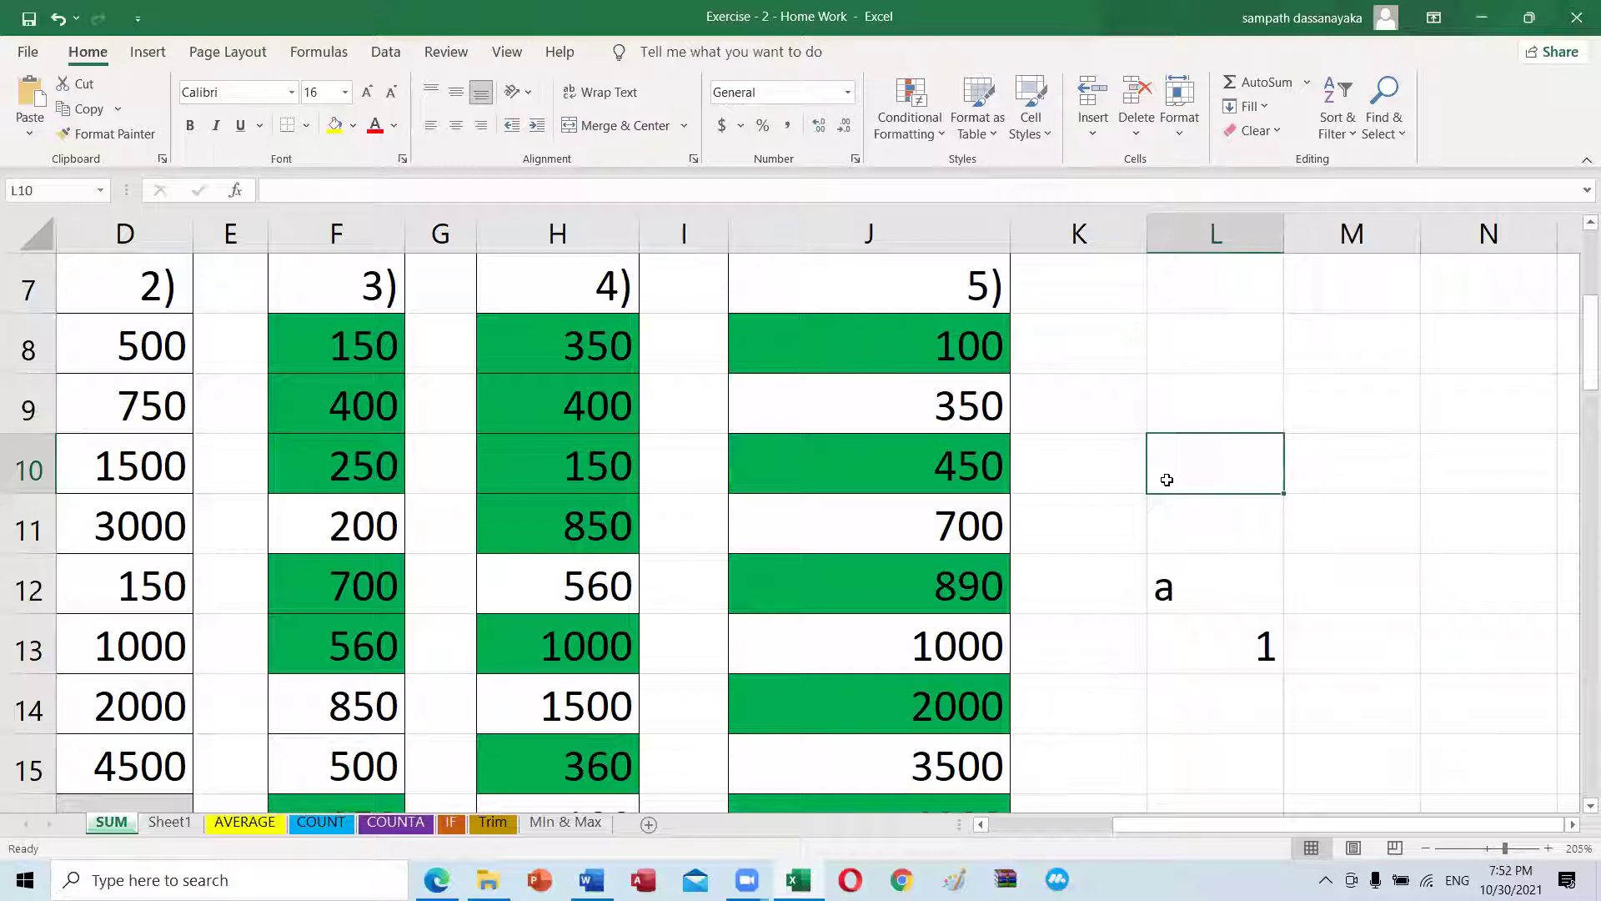
left_click(1210, 574)
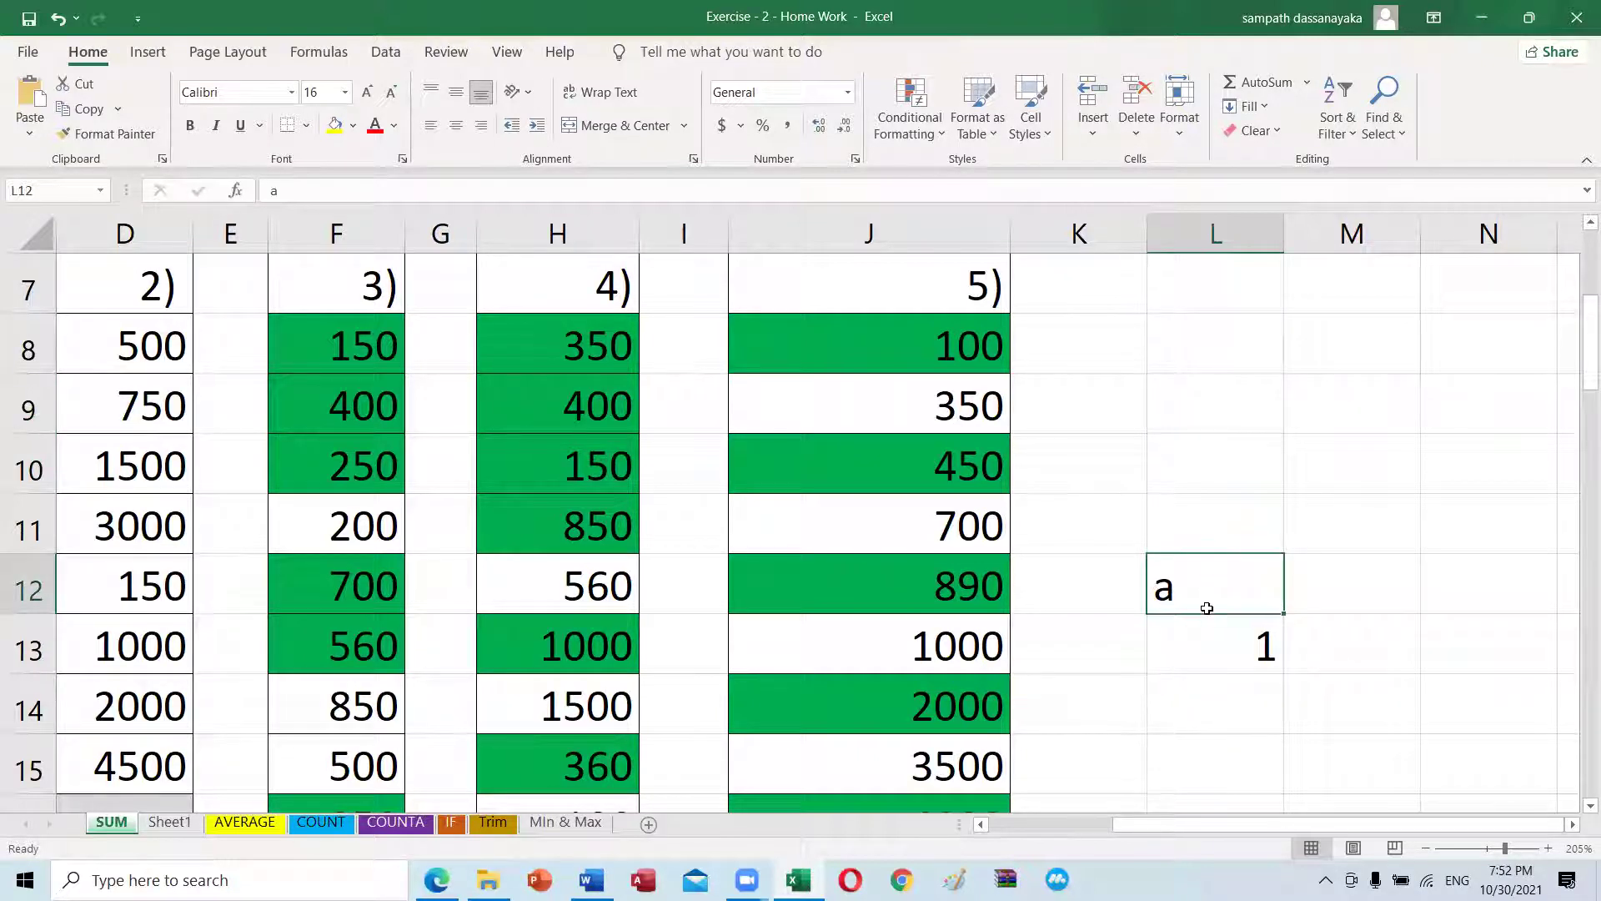
Step: Delete the 2) in D7 and undo it to restore the value
left_click(128, 304)
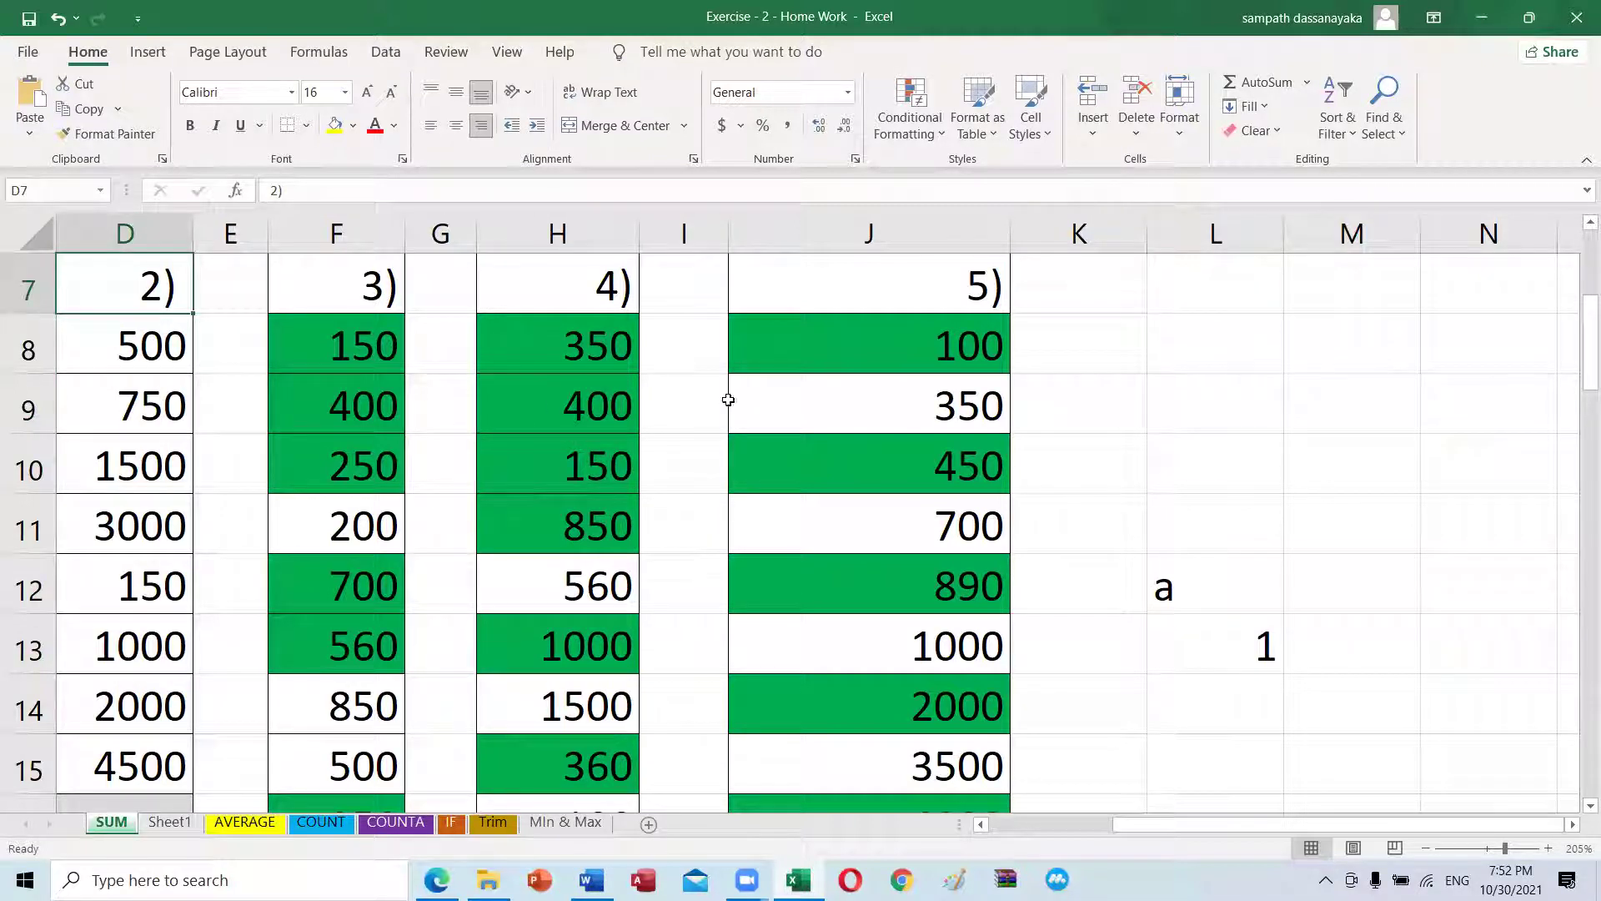
left_click(1217, 520)
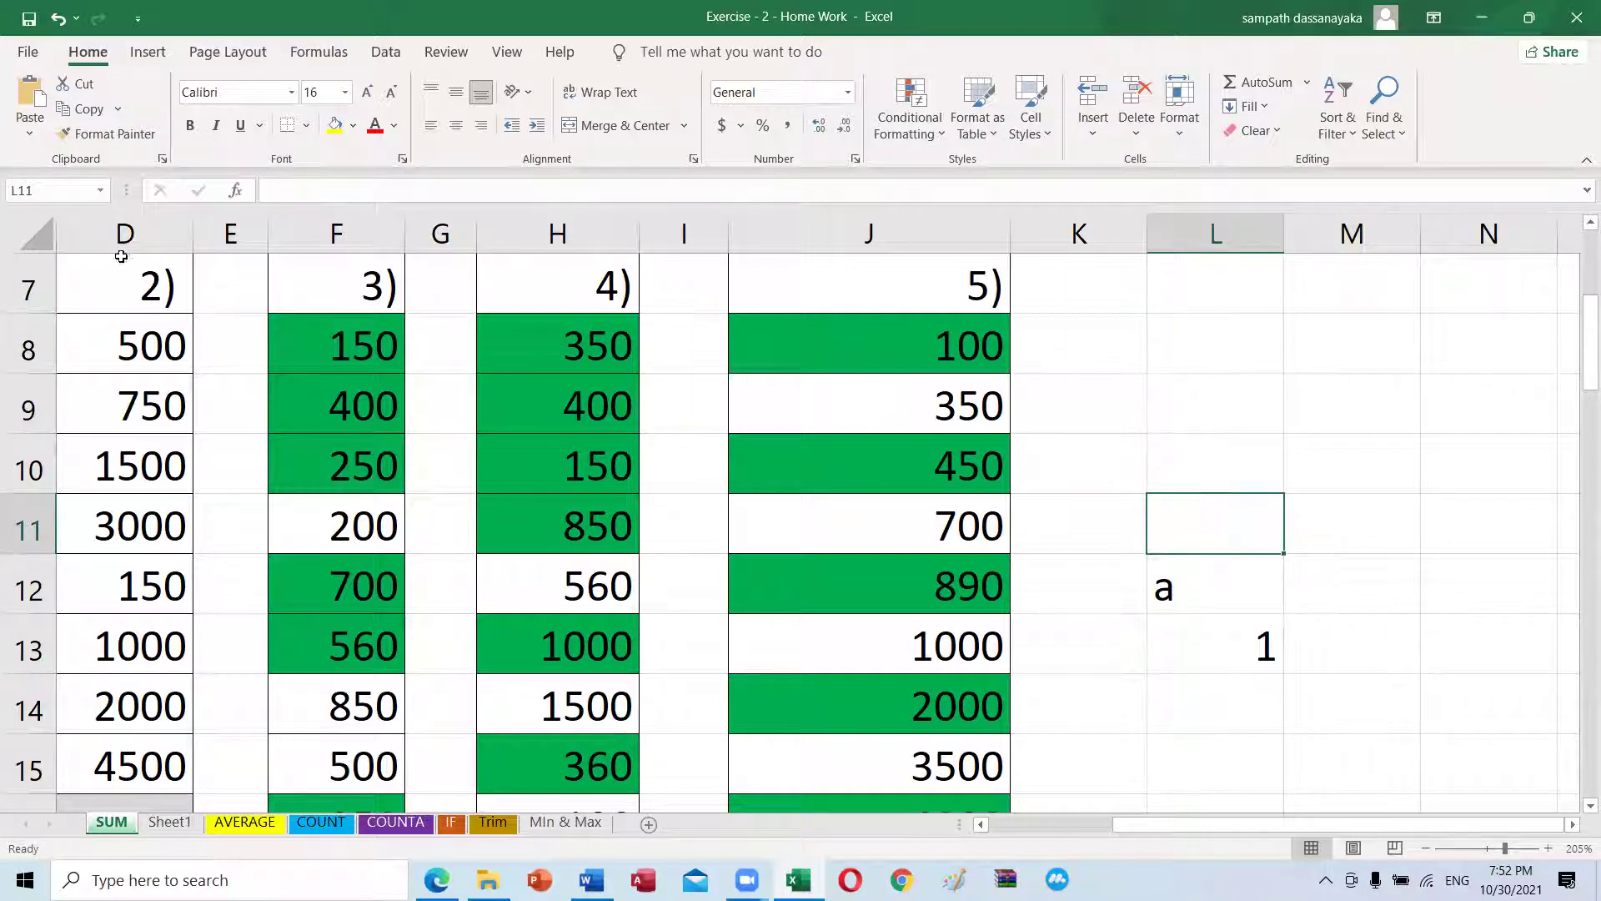
left_click(144, 291)
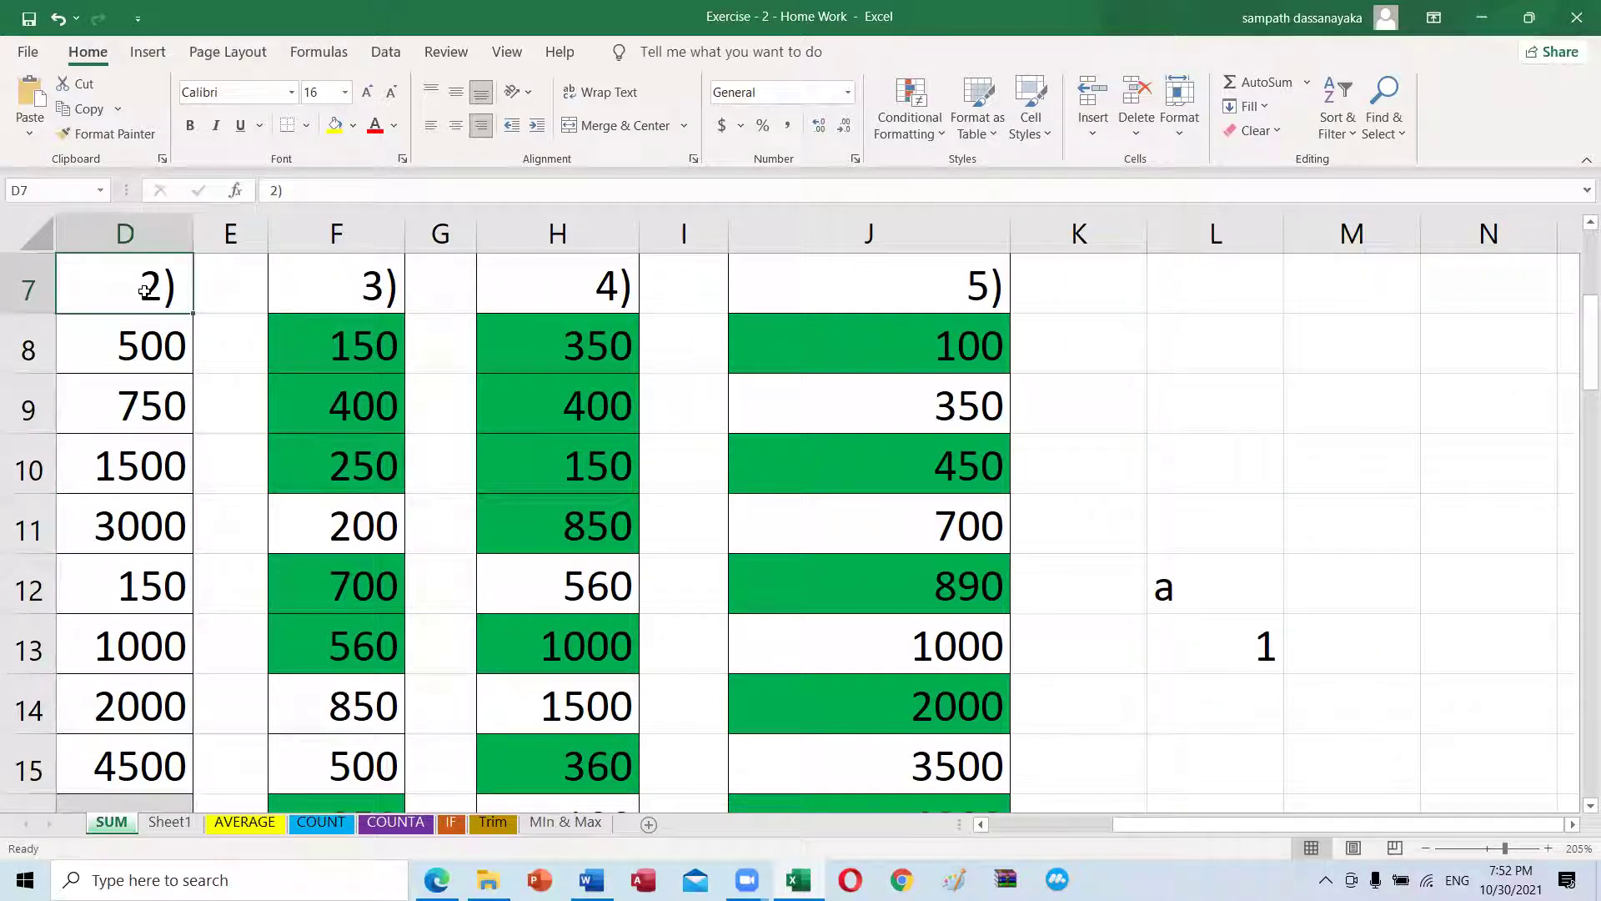
key("Delete")
key("ctrl+z")
key("alt+Tab")
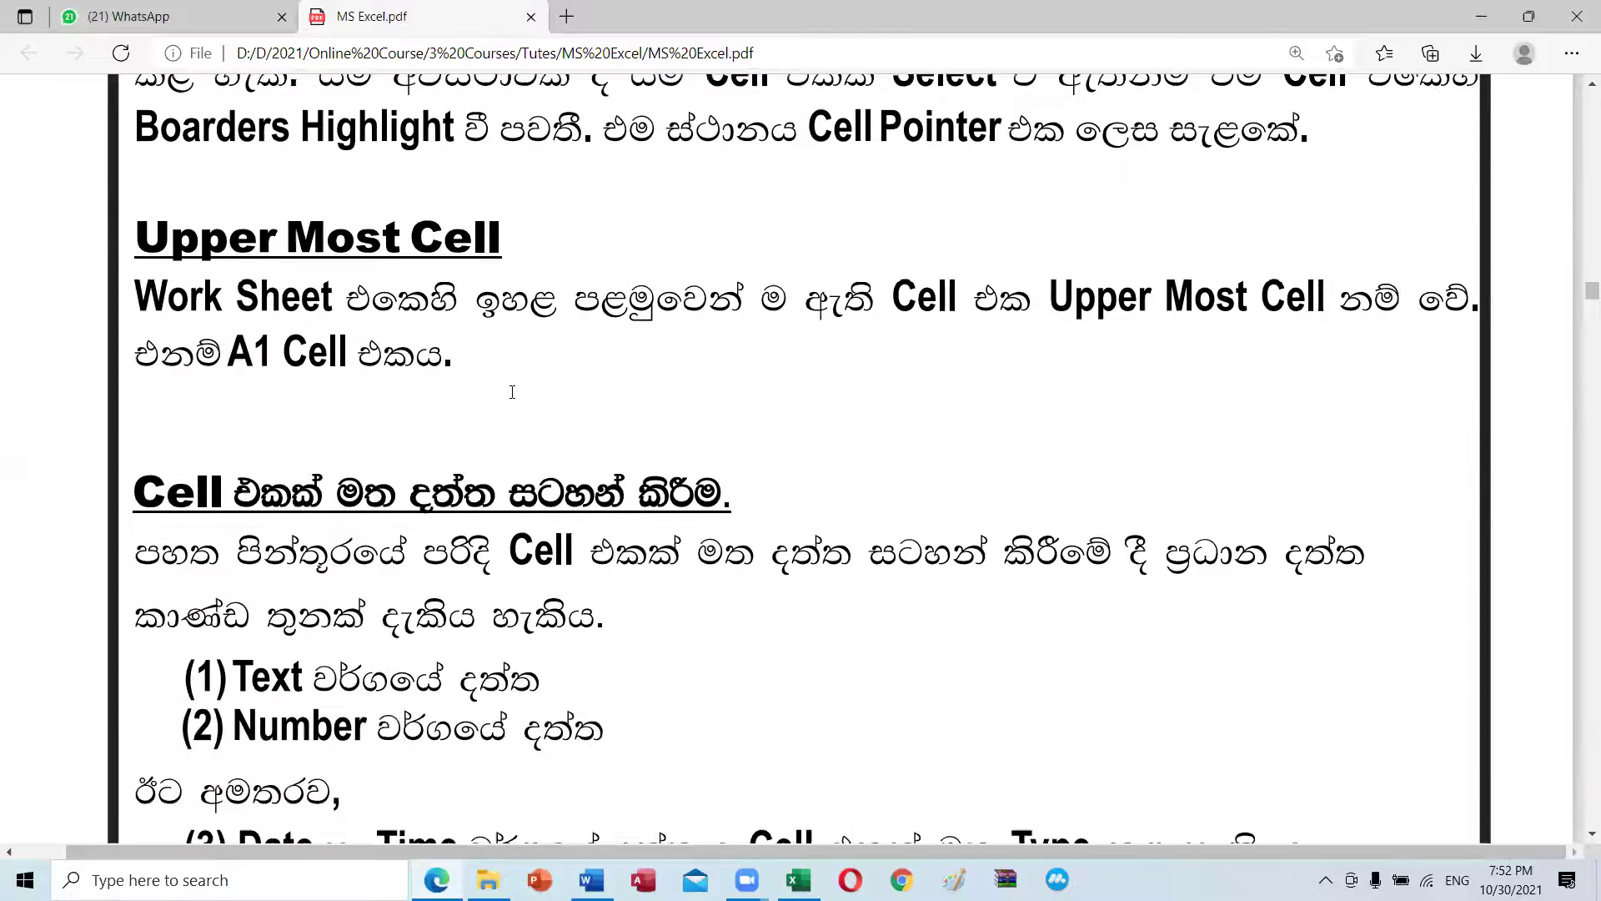
Step: Highlight A1 in the Upper Most Cell explanation, then clear the highlight
scroll(512, 392, "up", 3)
scroll(423, 392, "down", 2)
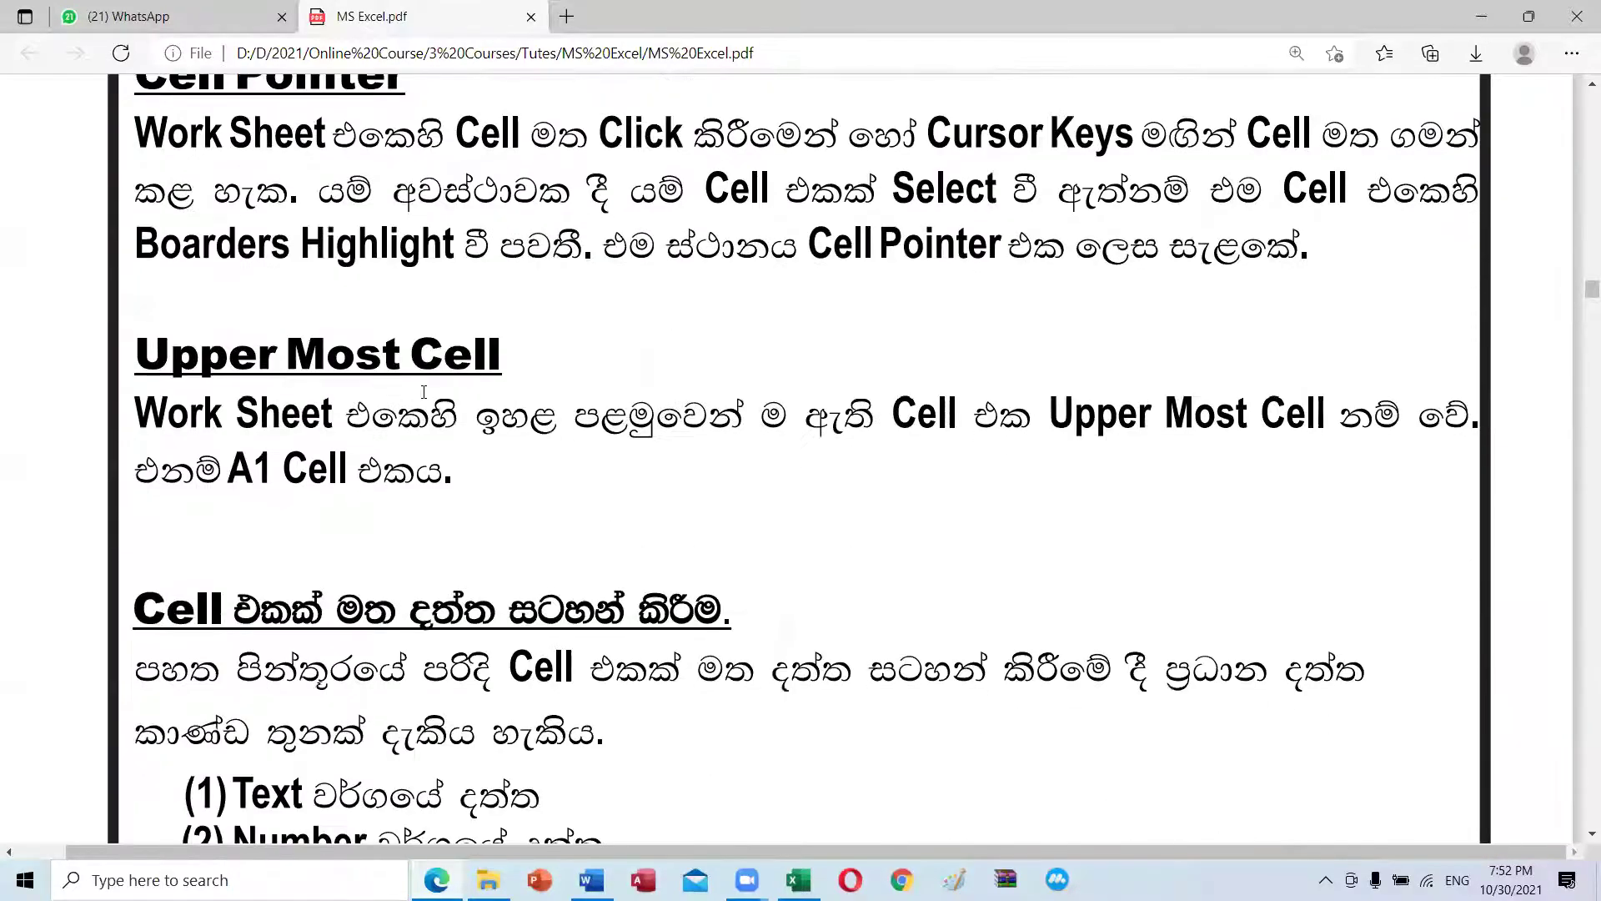
left_click_drag(231, 469, 342, 468)
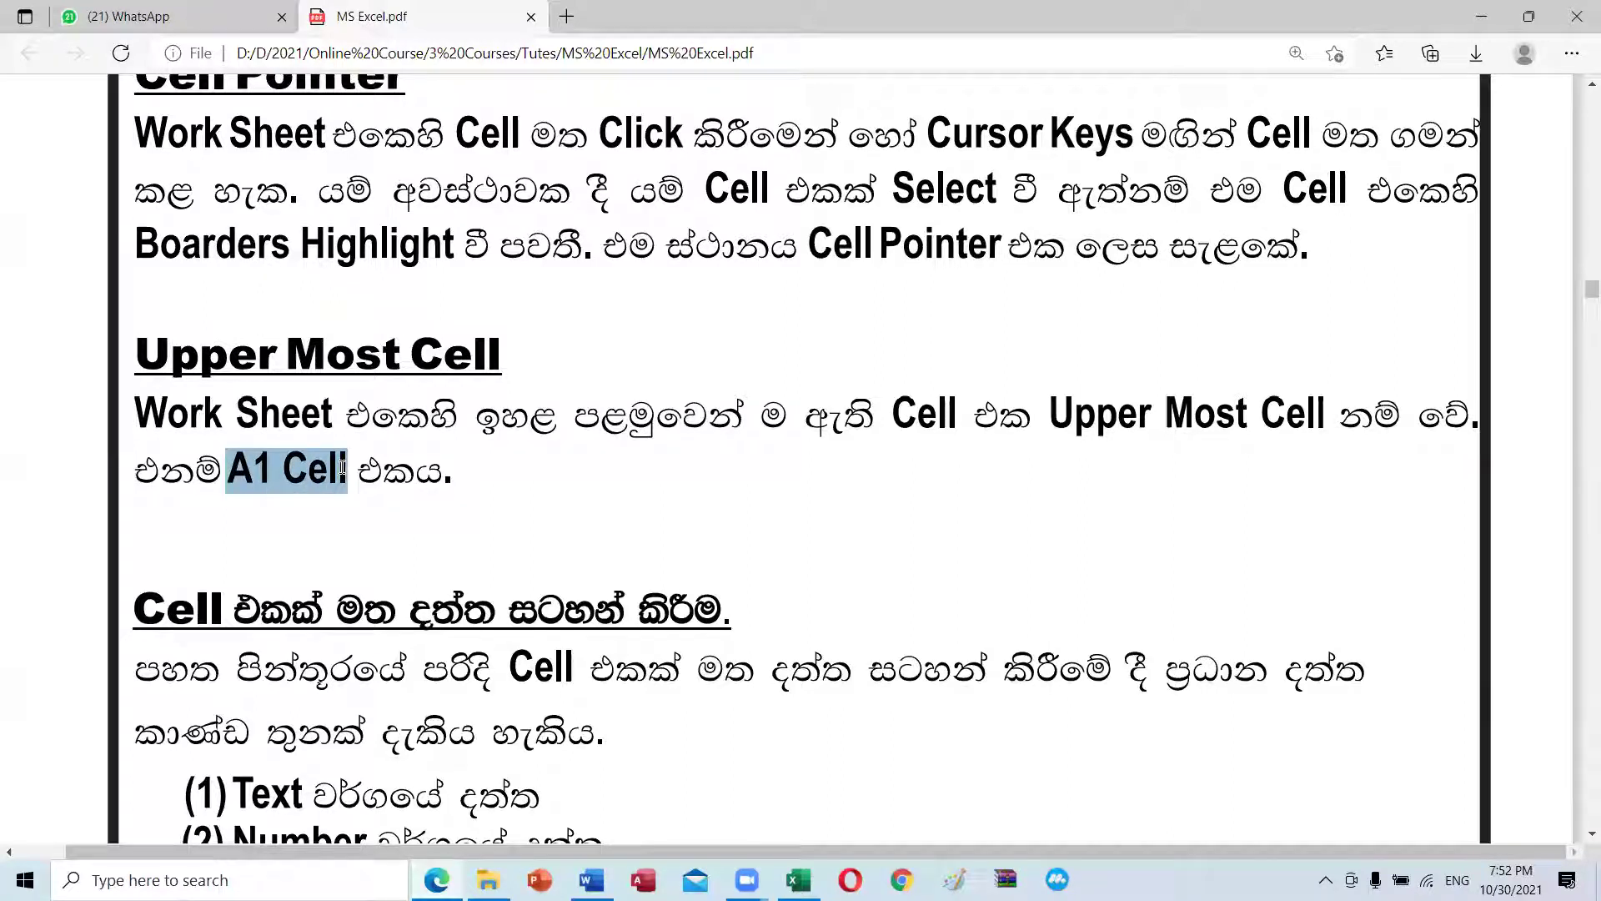
scroll(572, 500, "down", 3)
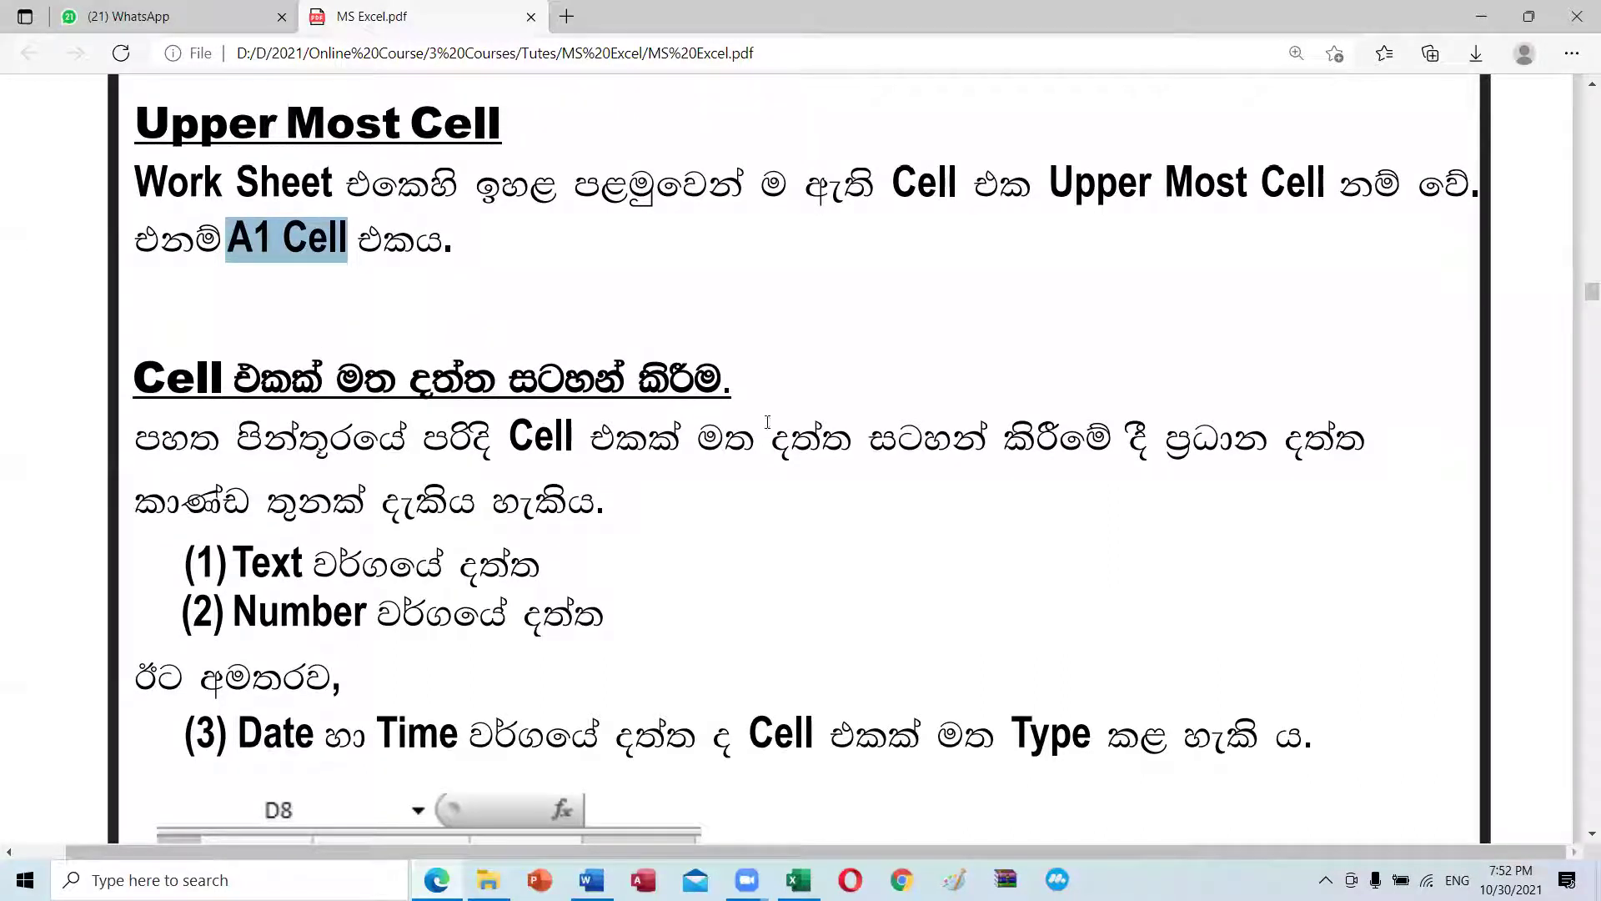
left_click(768, 465)
Step: Highlight the Text, Number and Alpha Numeric Data Type labels in the data types list
scroll(688, 446, "down", 3)
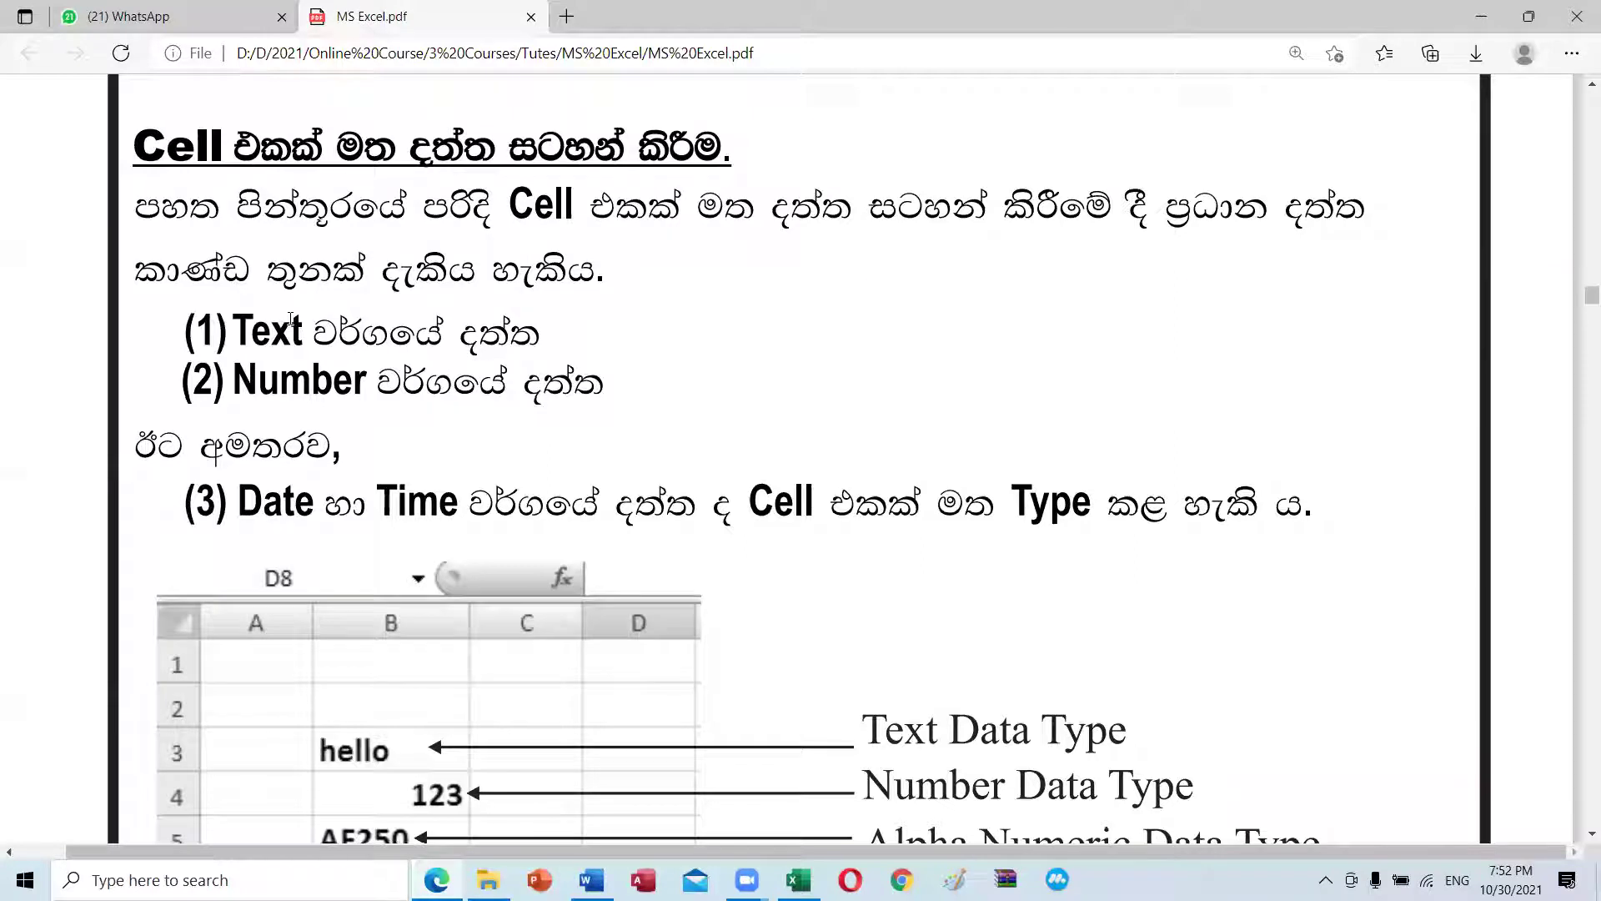
left_click_drag(302, 330, 250, 331)
scroll(398, 664, "down", 1)
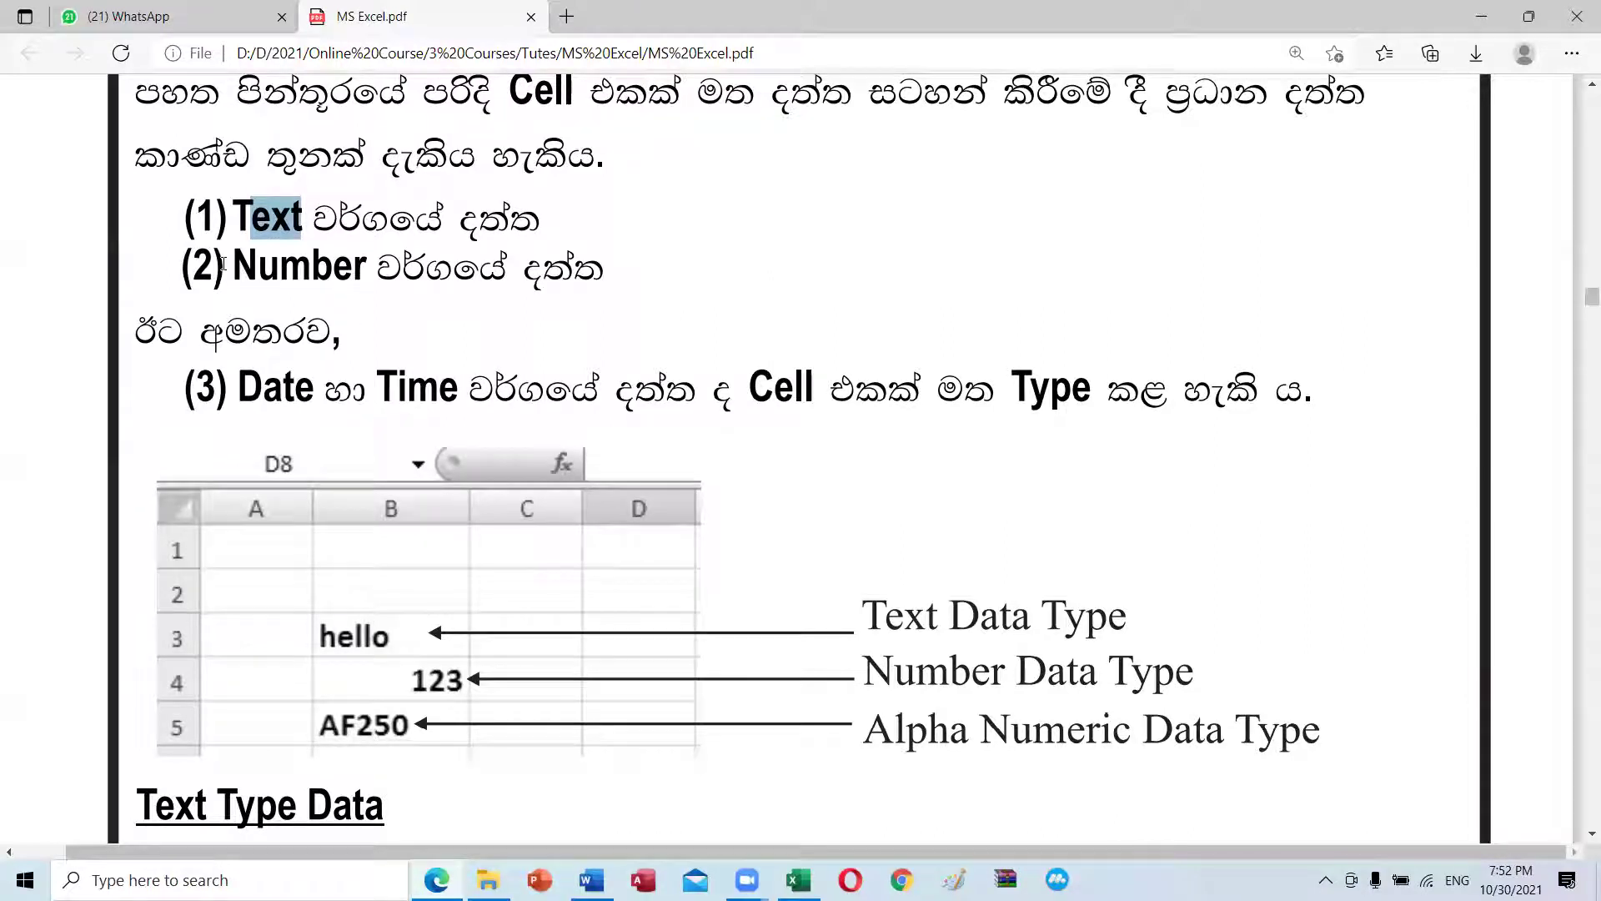
left_click_drag(222, 265, 383, 260)
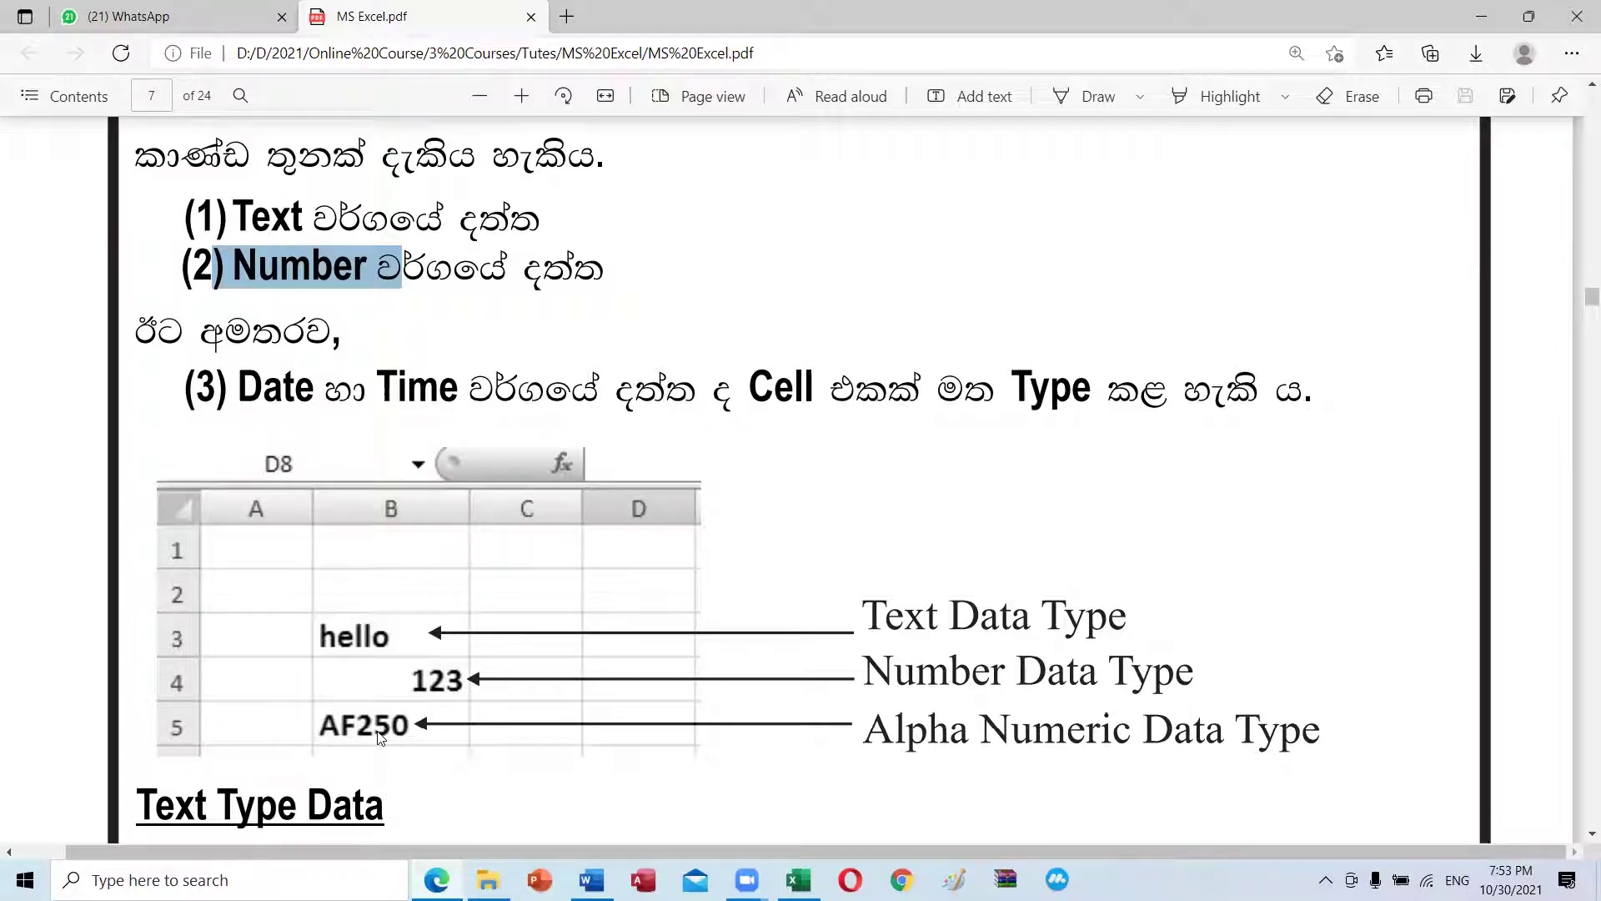
scroll(371, 731, "down", 3)
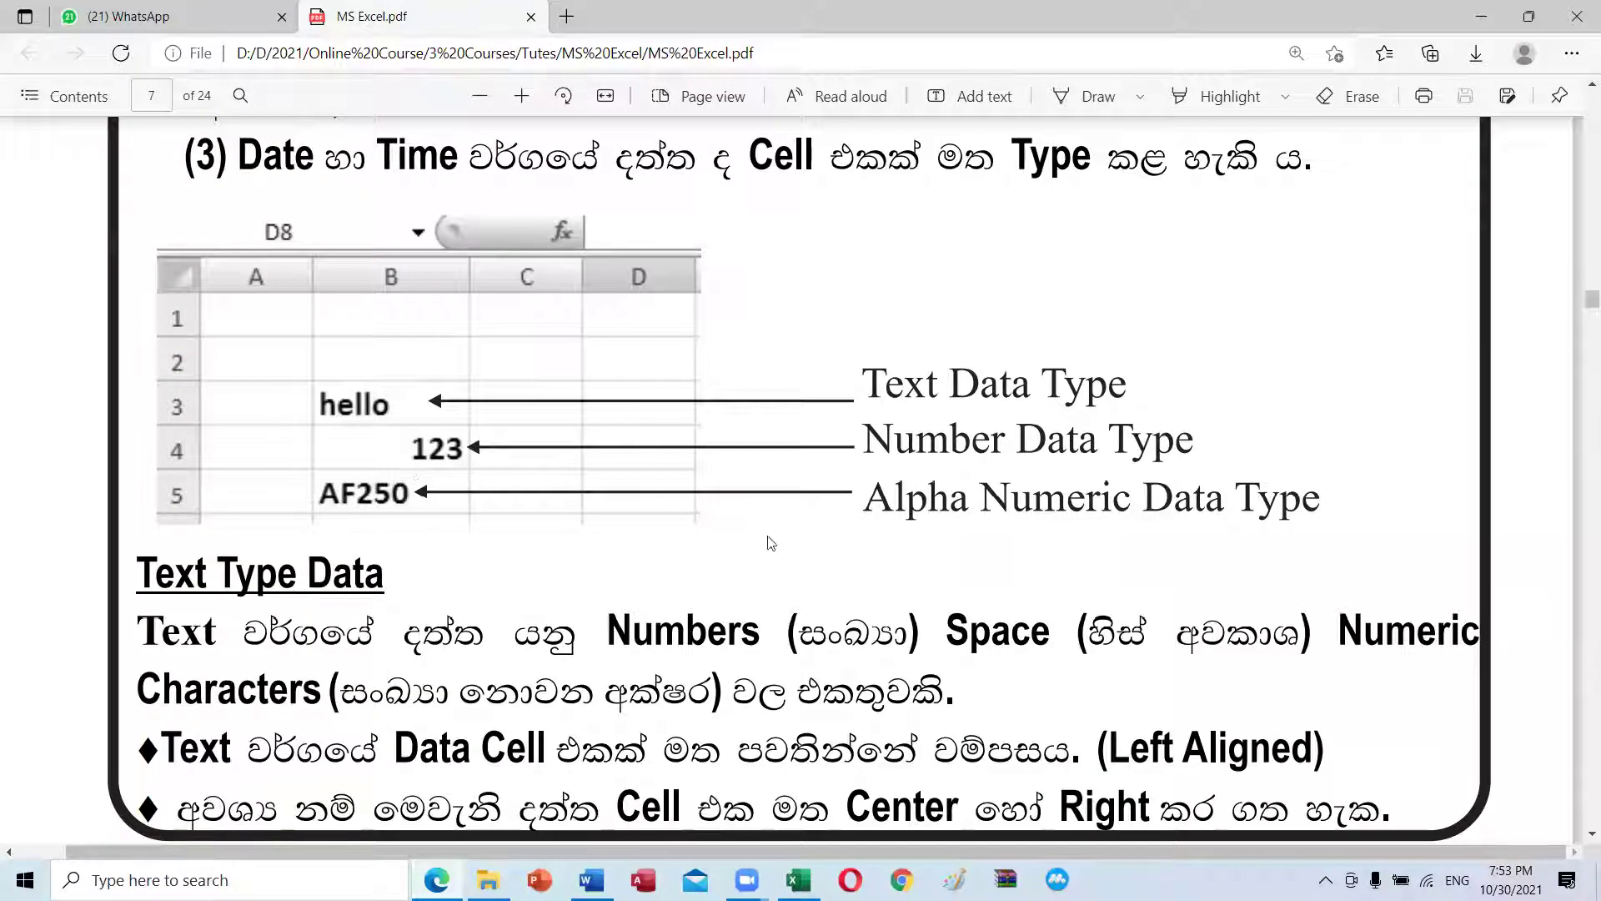
left_click_drag(878, 500, 1264, 483)
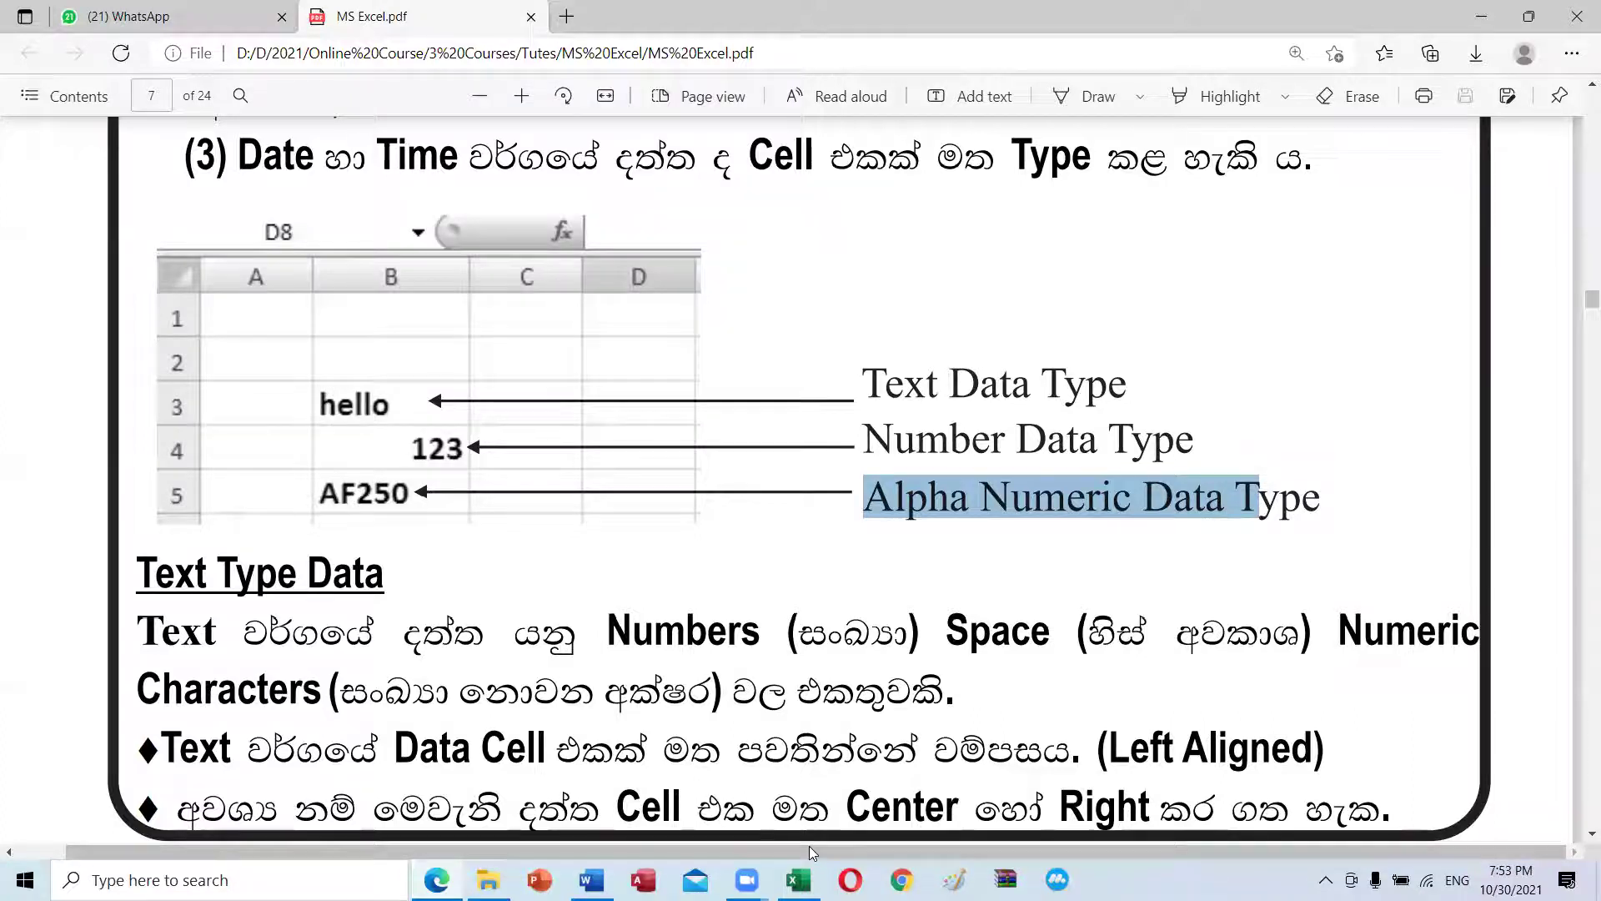
left_click(798, 879)
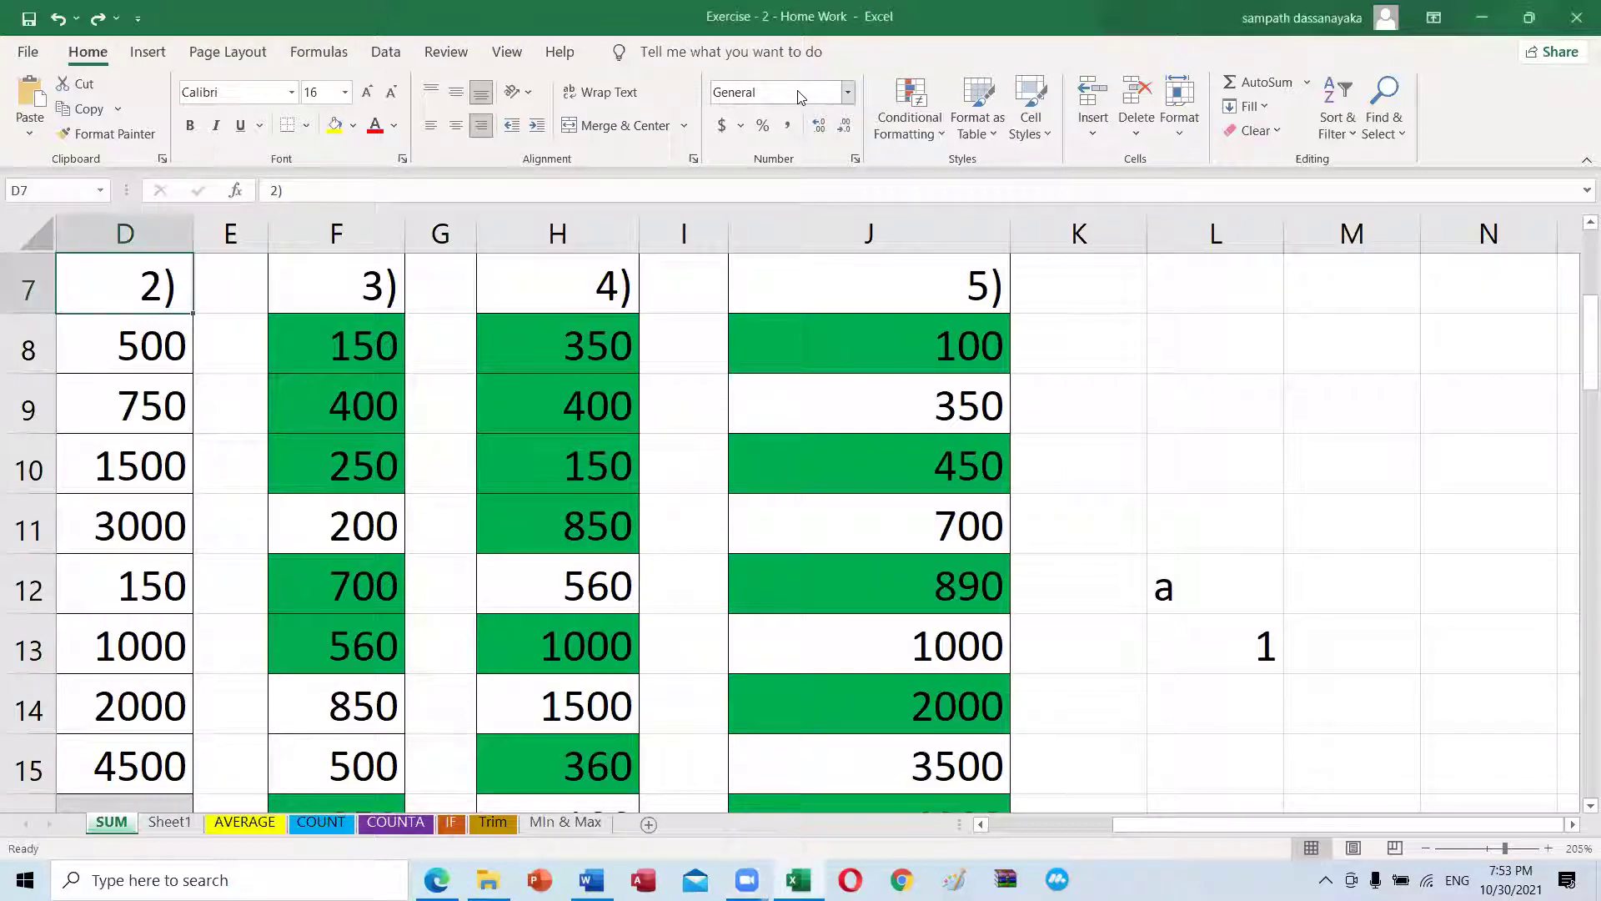
left_click(846, 93)
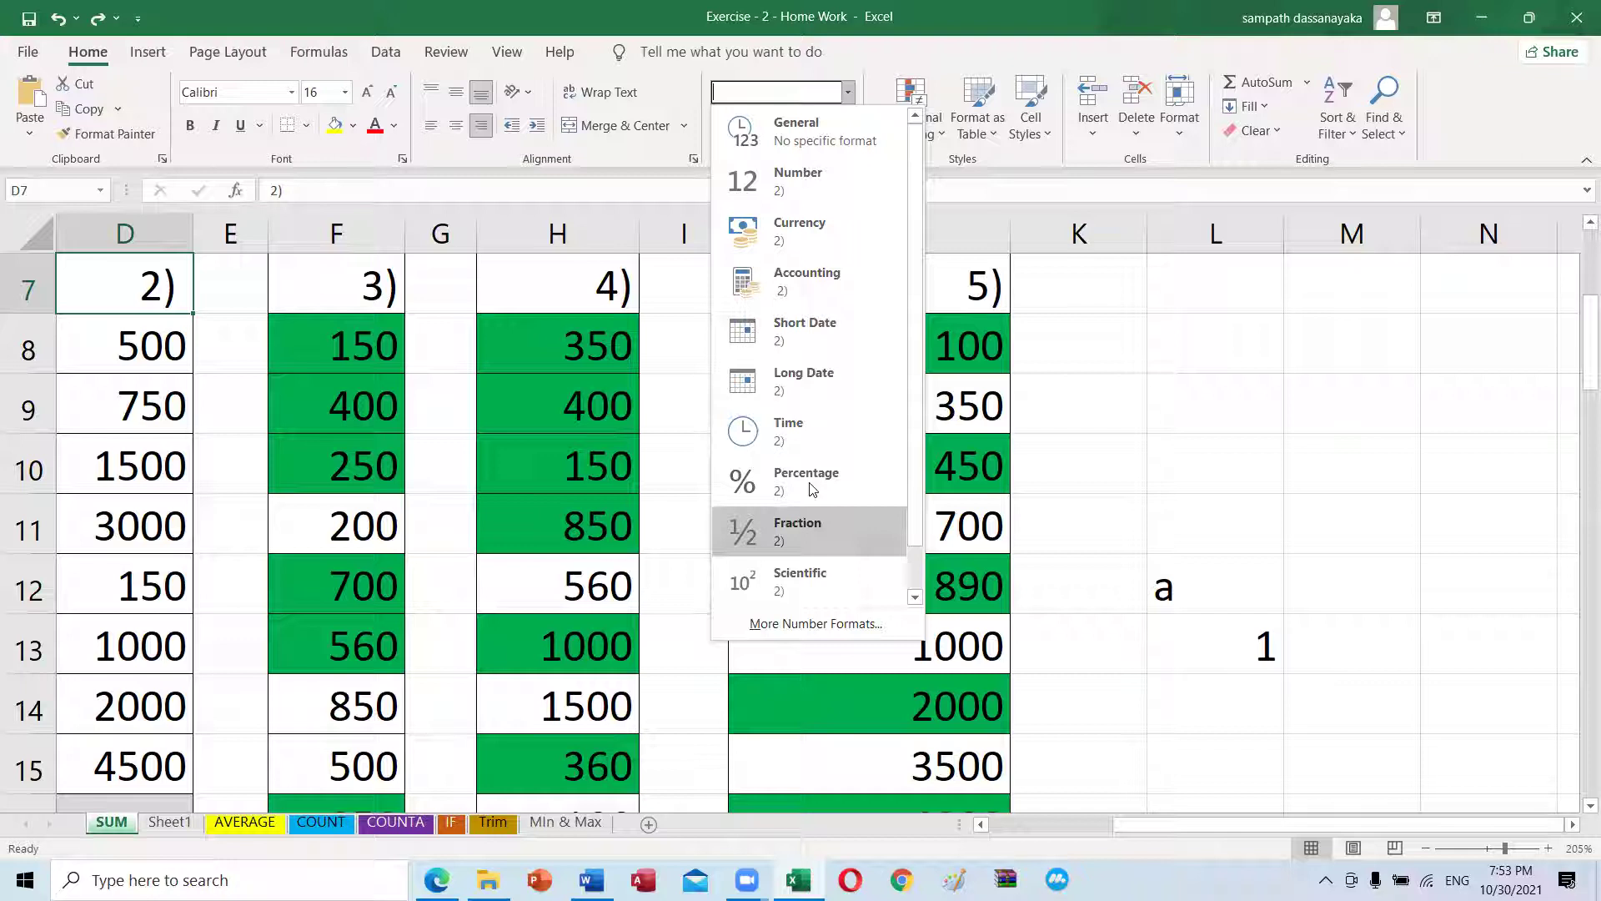
left_click(1187, 501)
left_click(1201, 468)
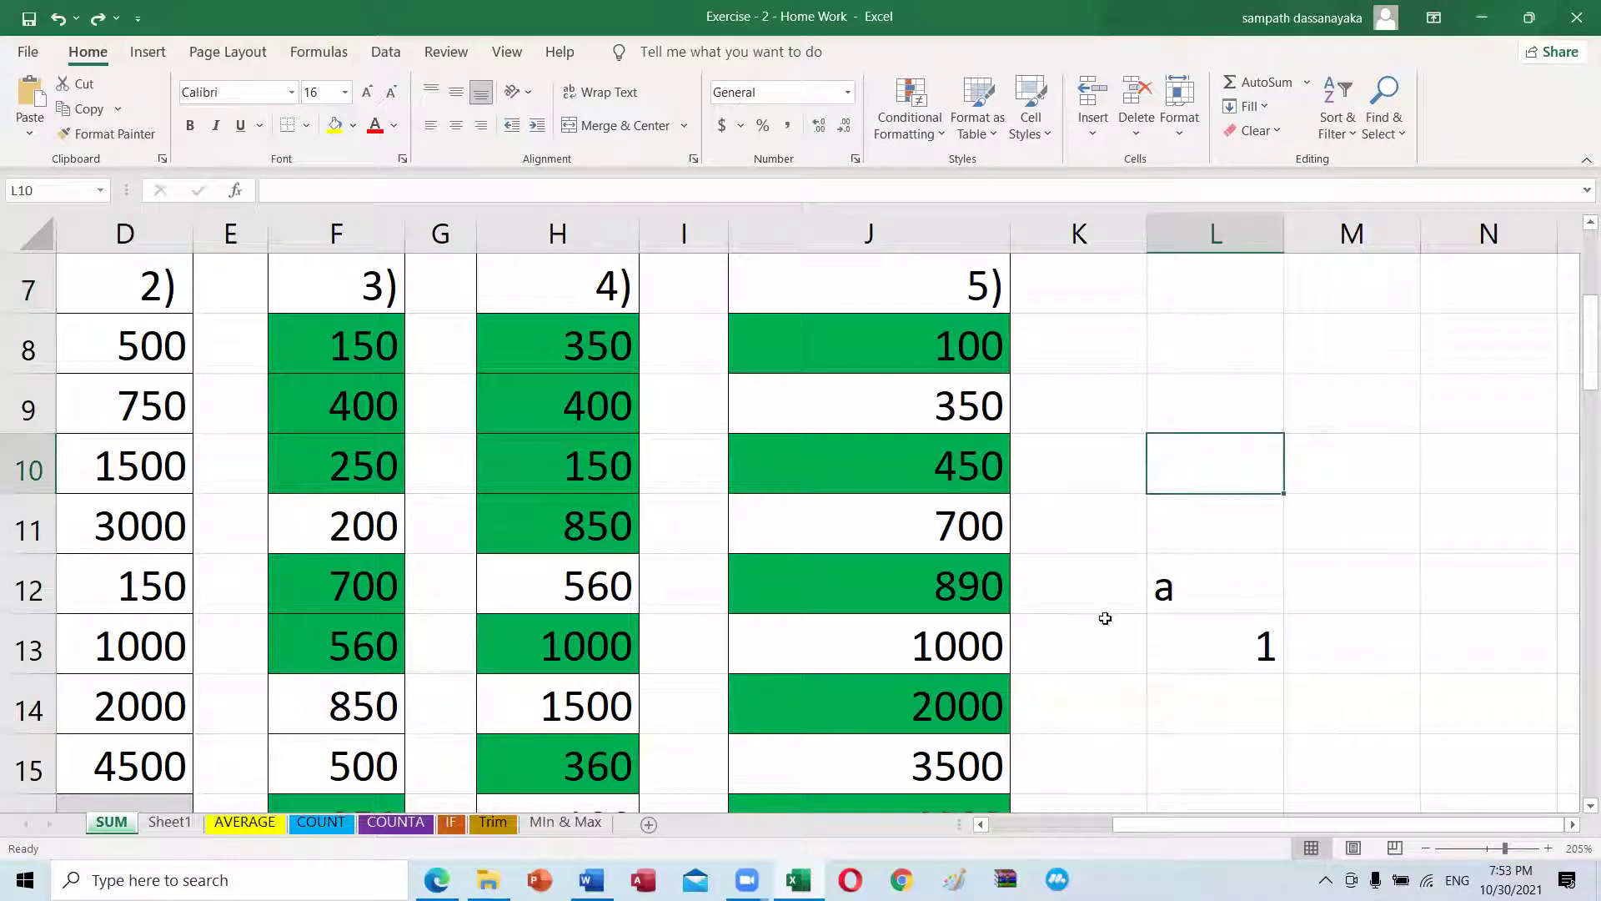
left_click(431, 867)
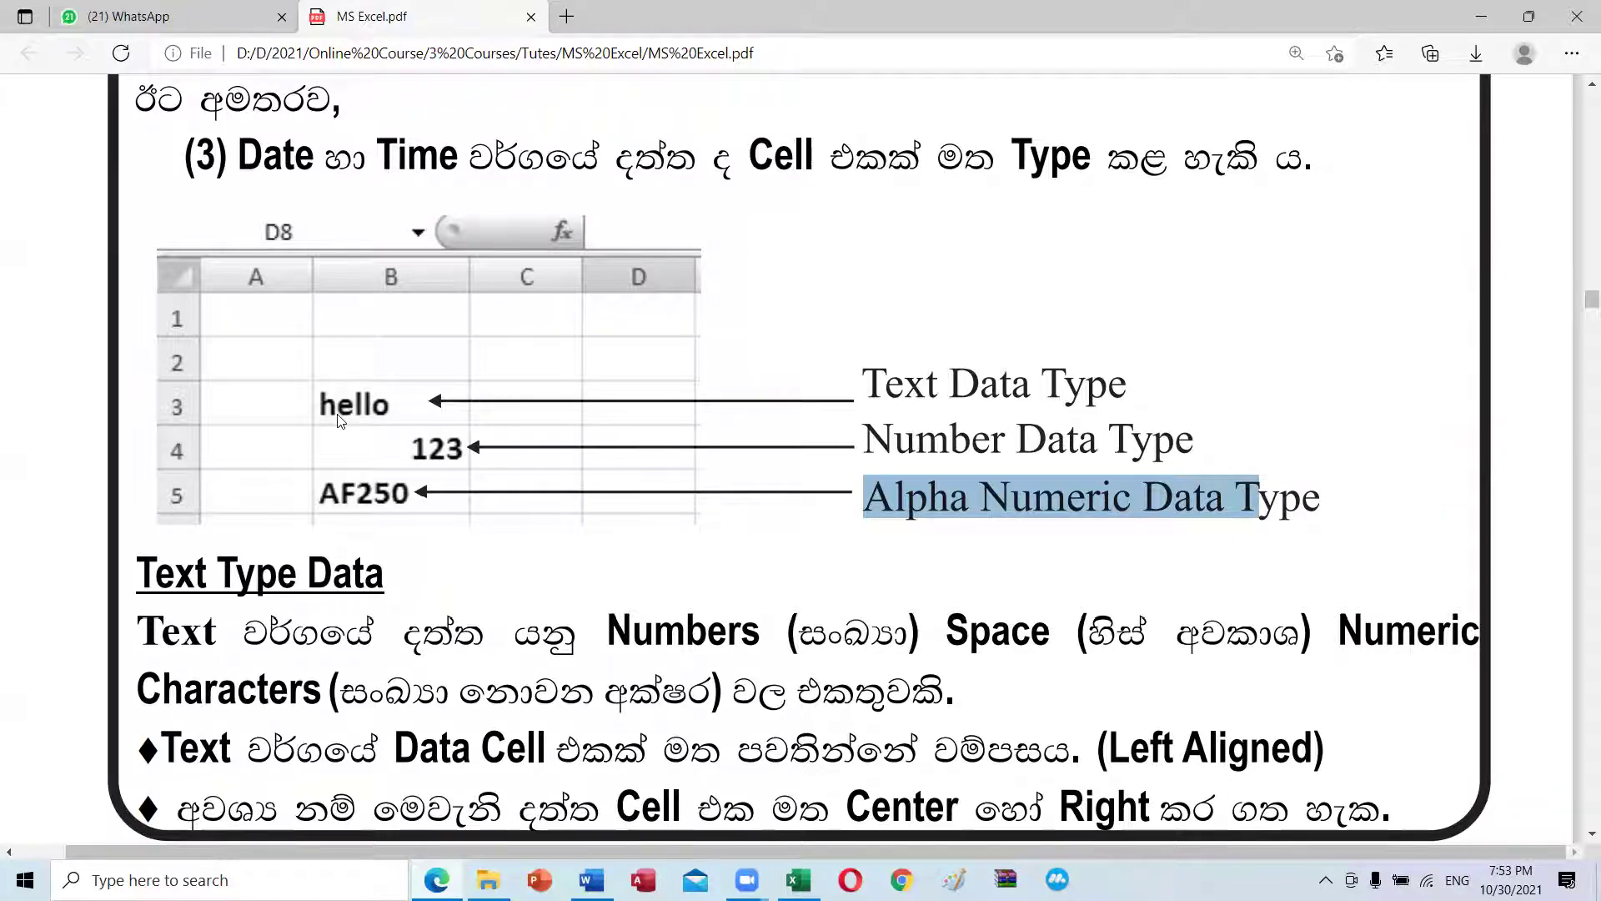
left_click(798, 880)
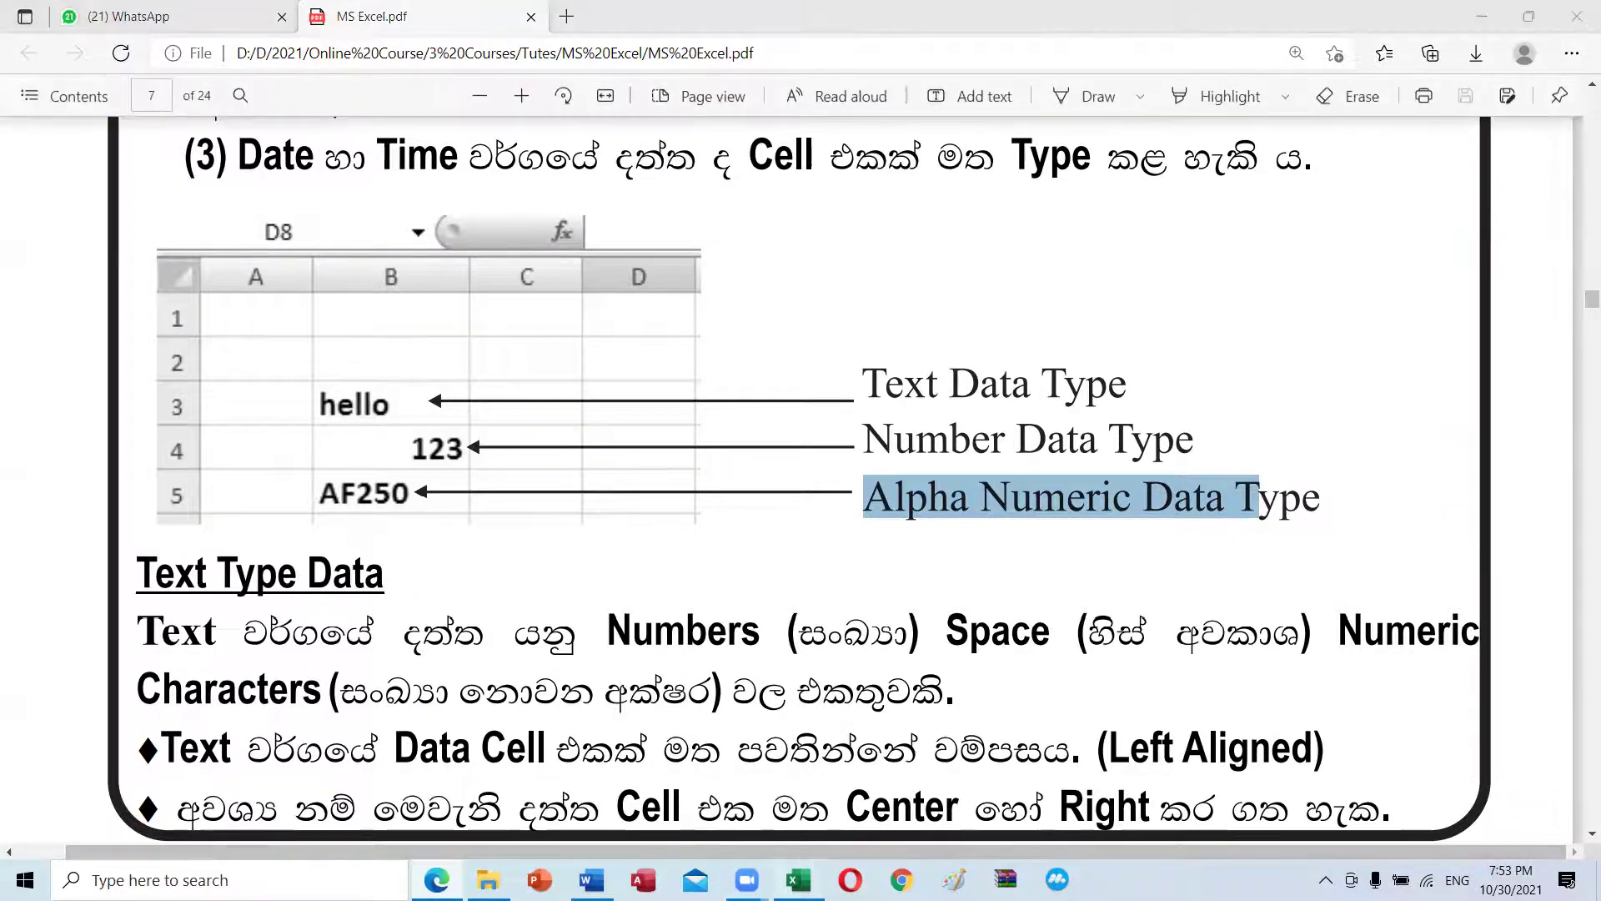
Step: Enter jjj in L9, 12 in L10 and a5? in L11
left_click(1203, 602)
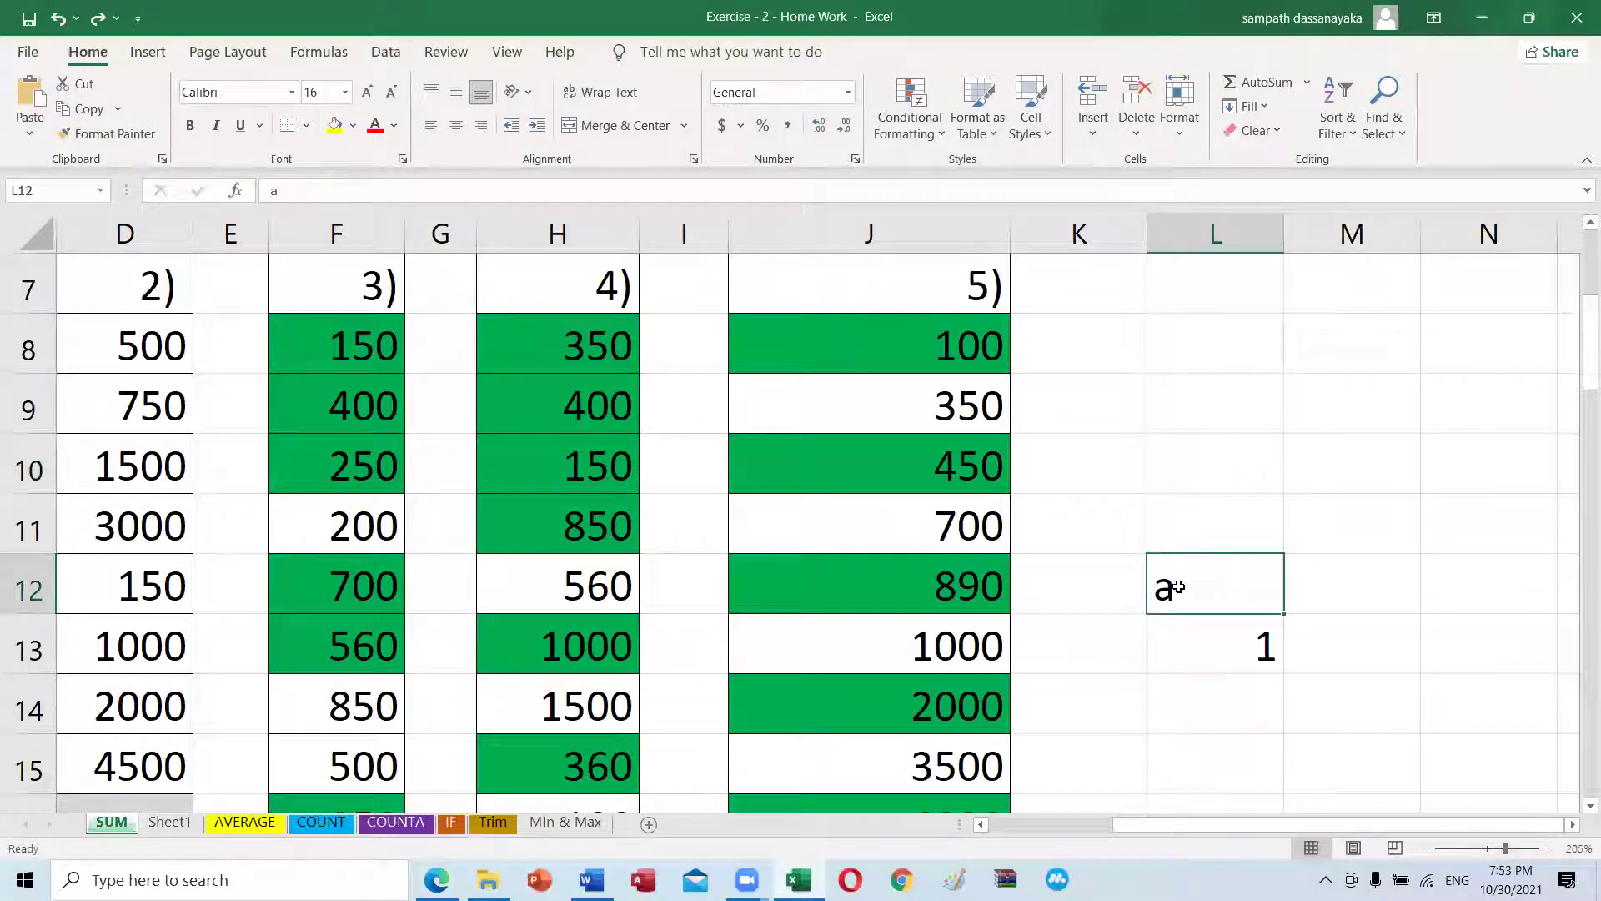
left_click(1182, 401)
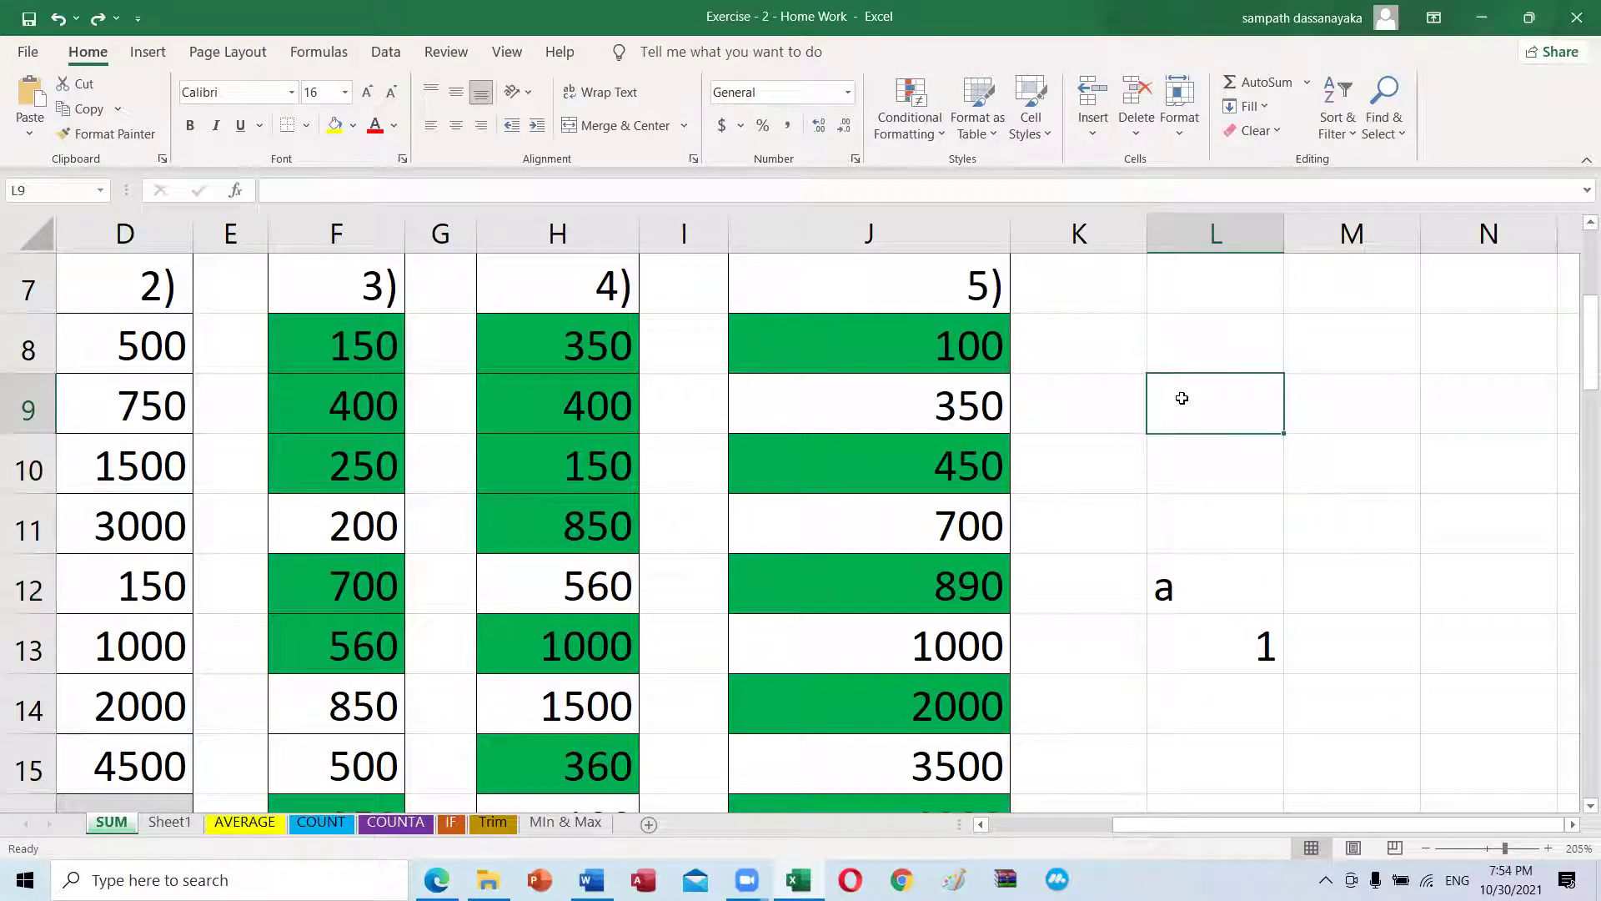
type("jjj")
key("Return")
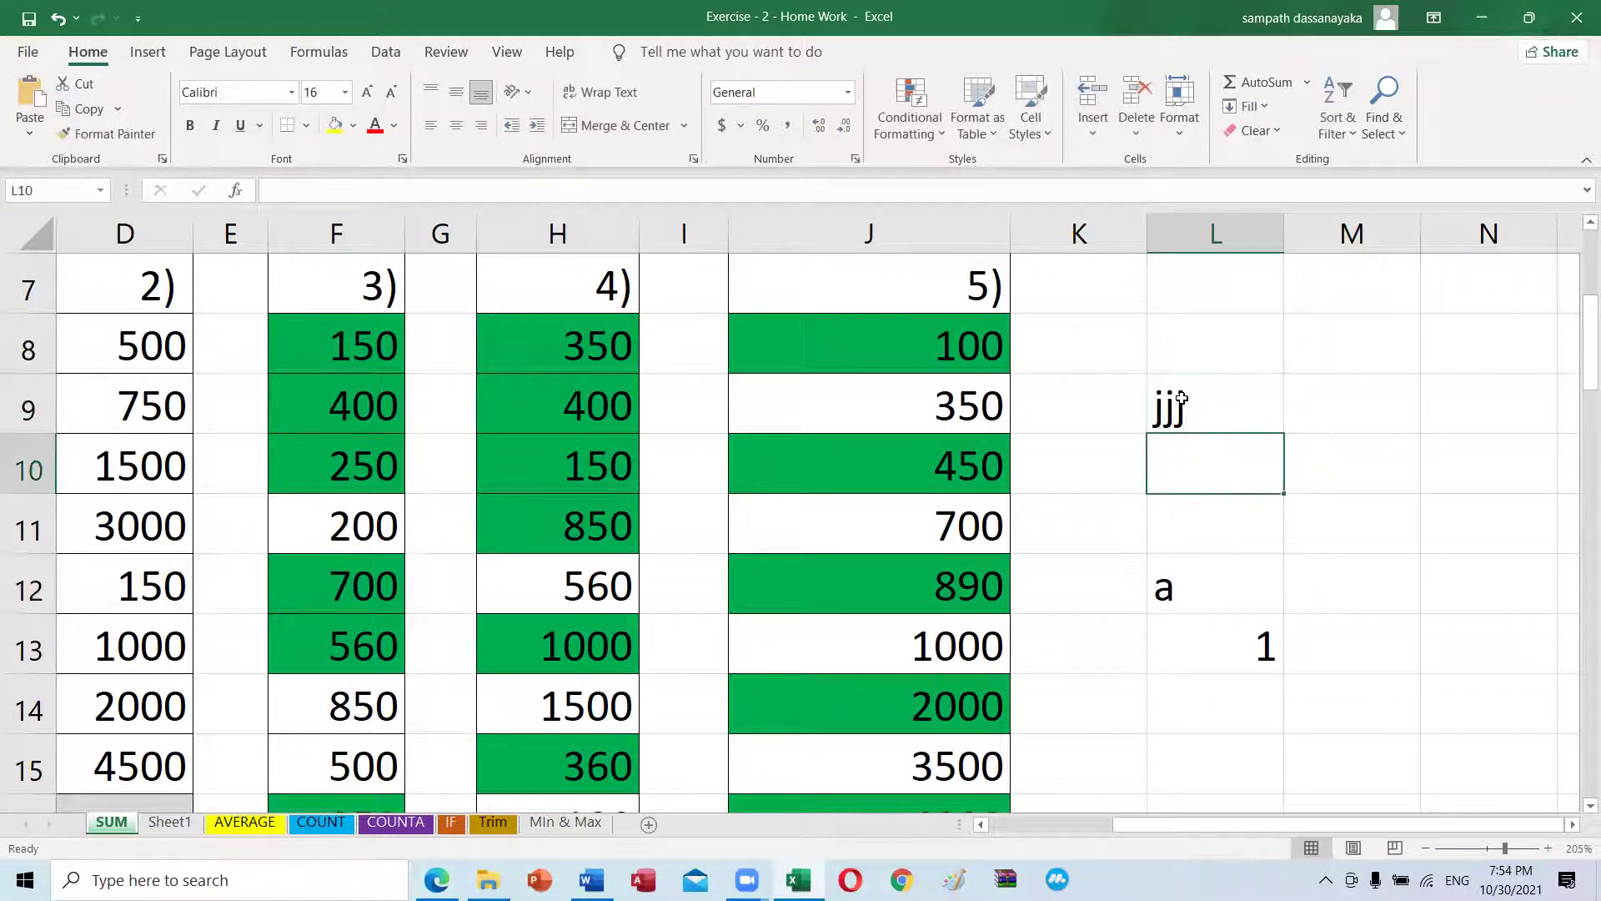
type("123")
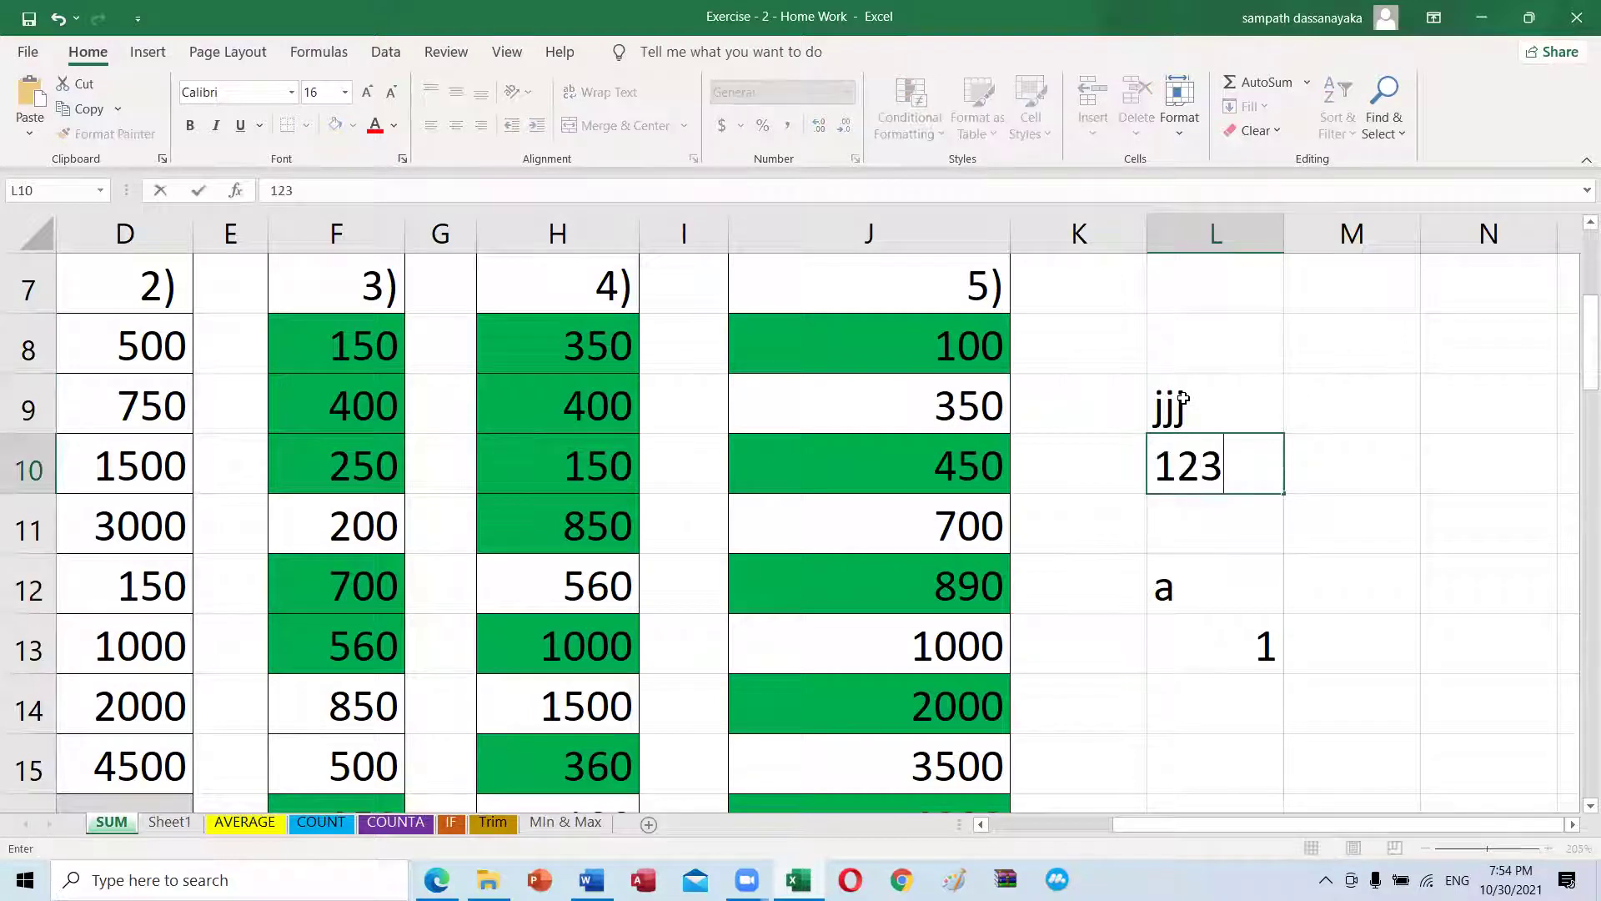
key("BackSpace")
key("Return")
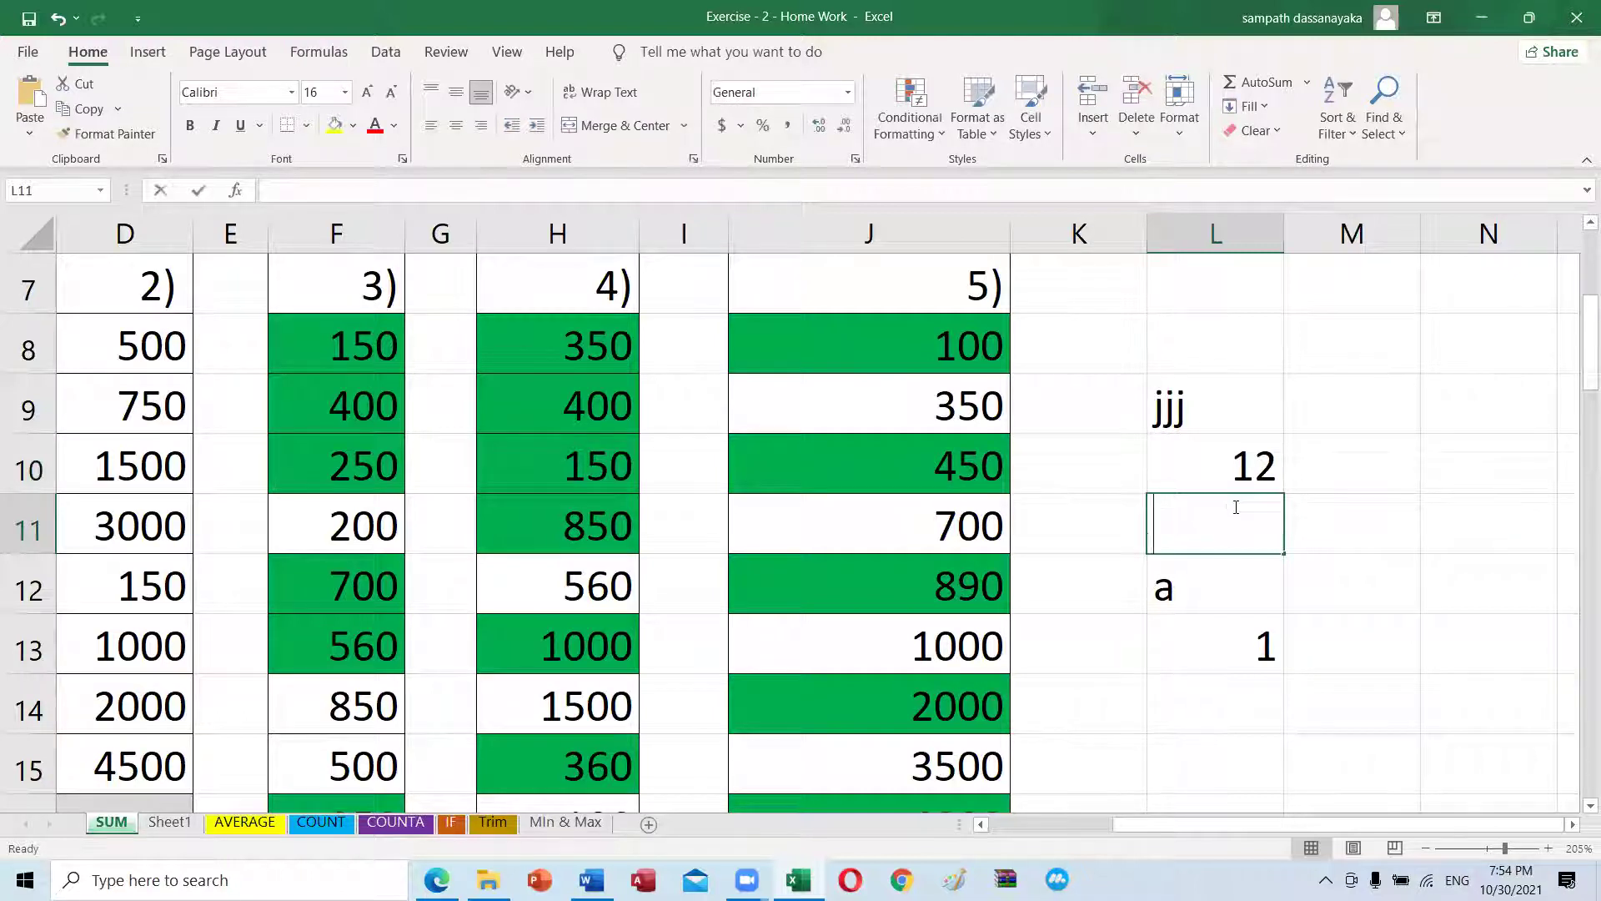
type("a5")
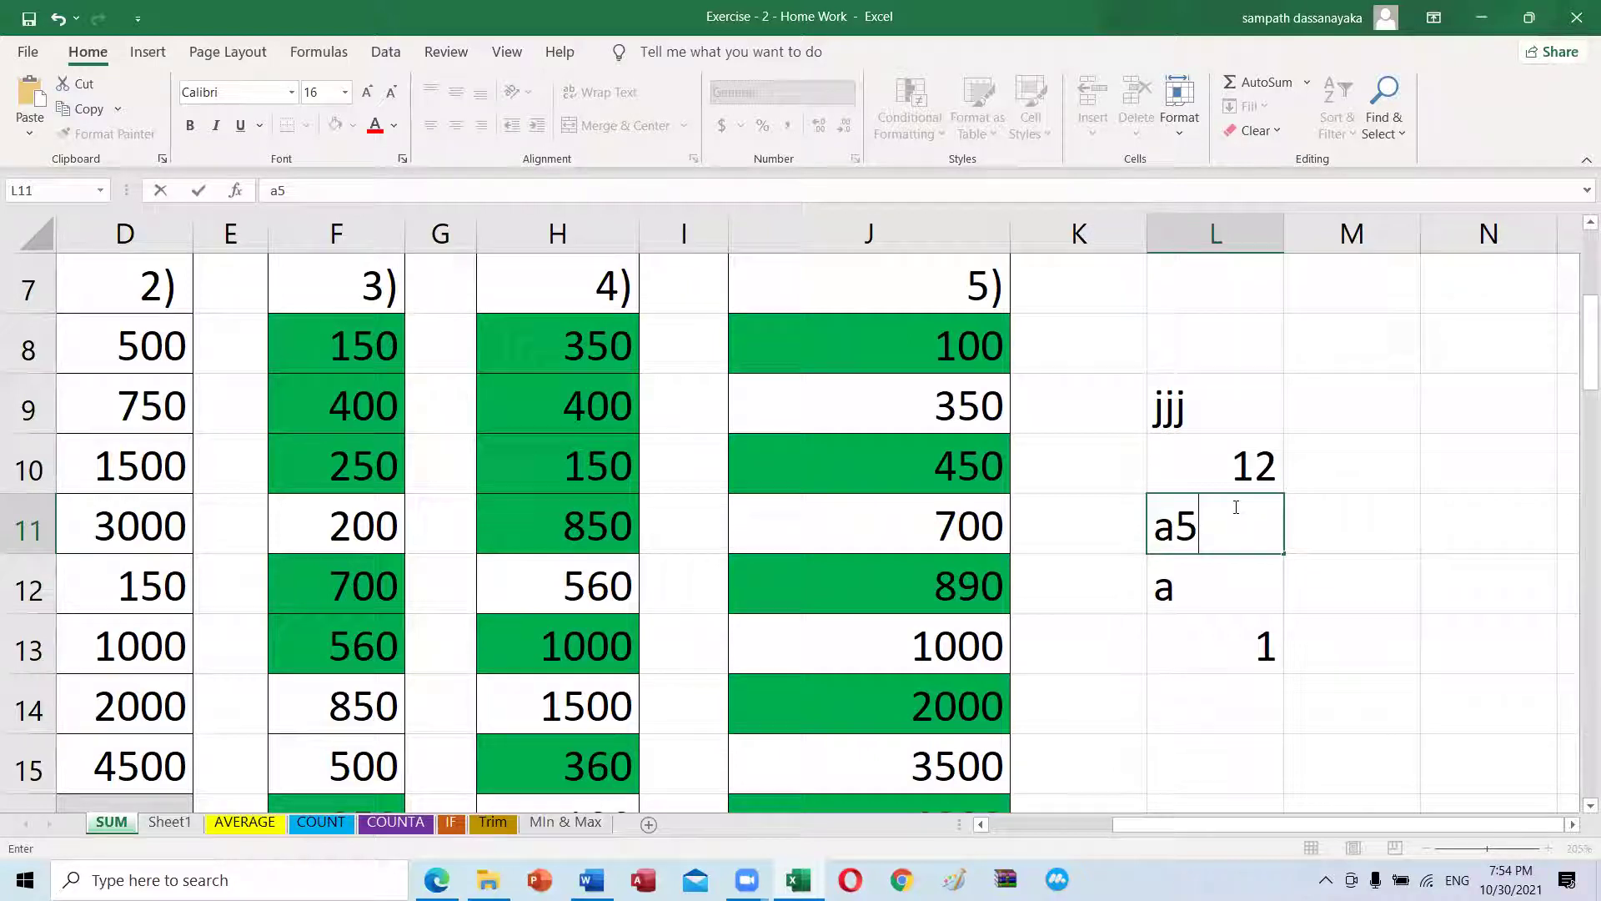
type("?")
key("Return")
Step: Click through L9, L10 and L11 to compare how jjj, 12 and a5? align
left_click(1233, 506)
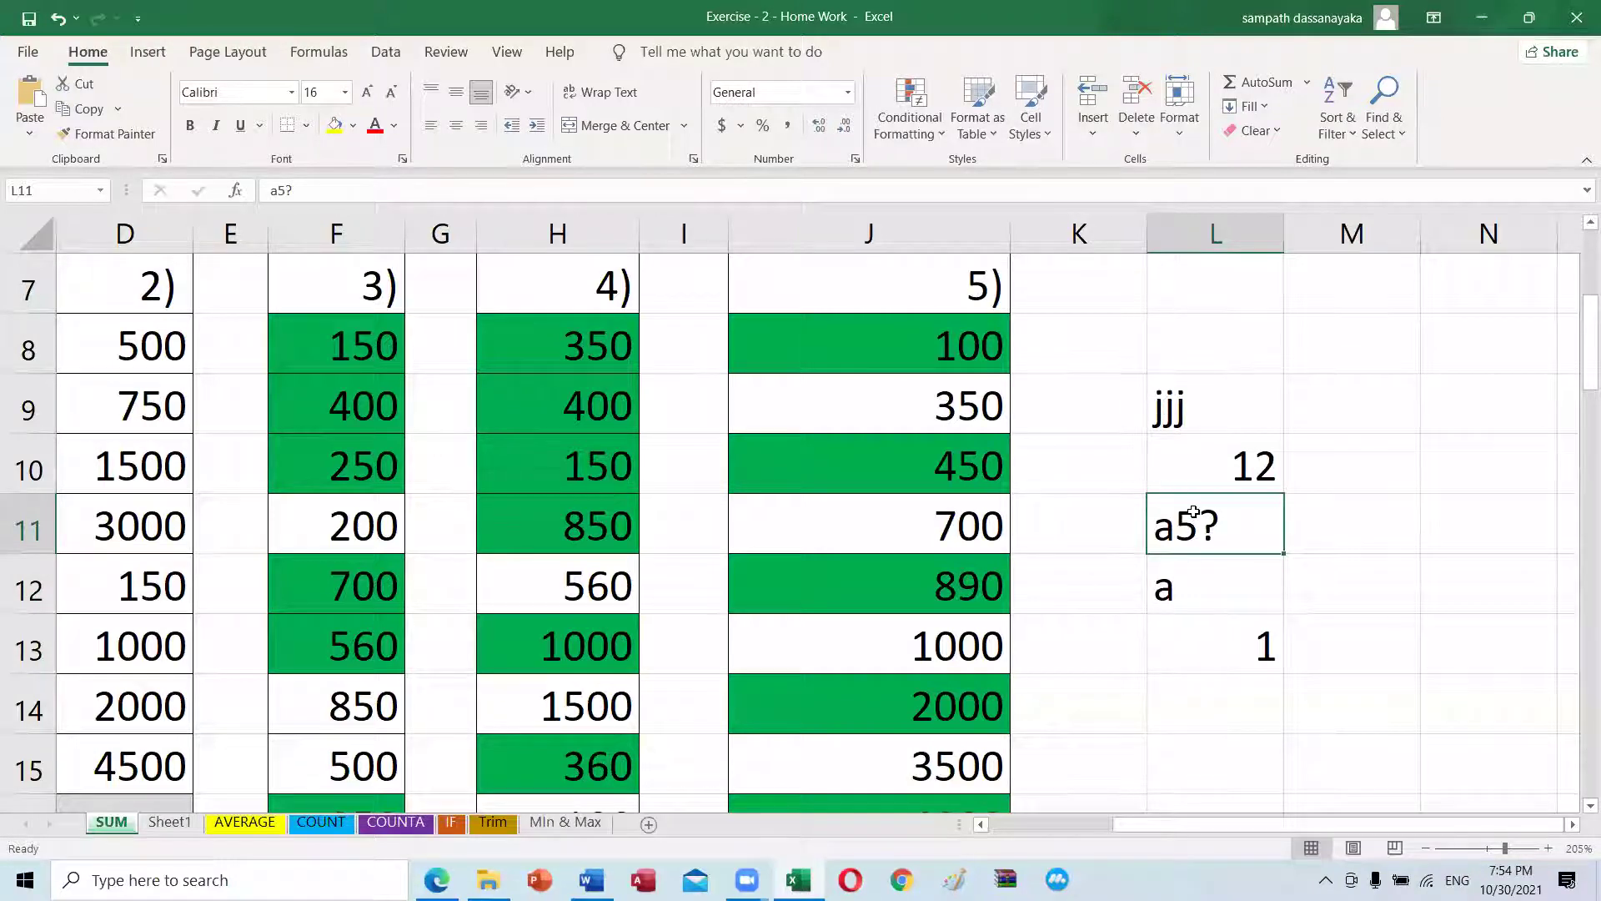
left_click(1202, 417)
left_click(1251, 459)
left_click(1205, 500)
left_click(1208, 404)
left_click(1240, 458)
left_click(1230, 513)
left_click(1237, 474)
left_click(1223, 407)
left_click(1226, 458)
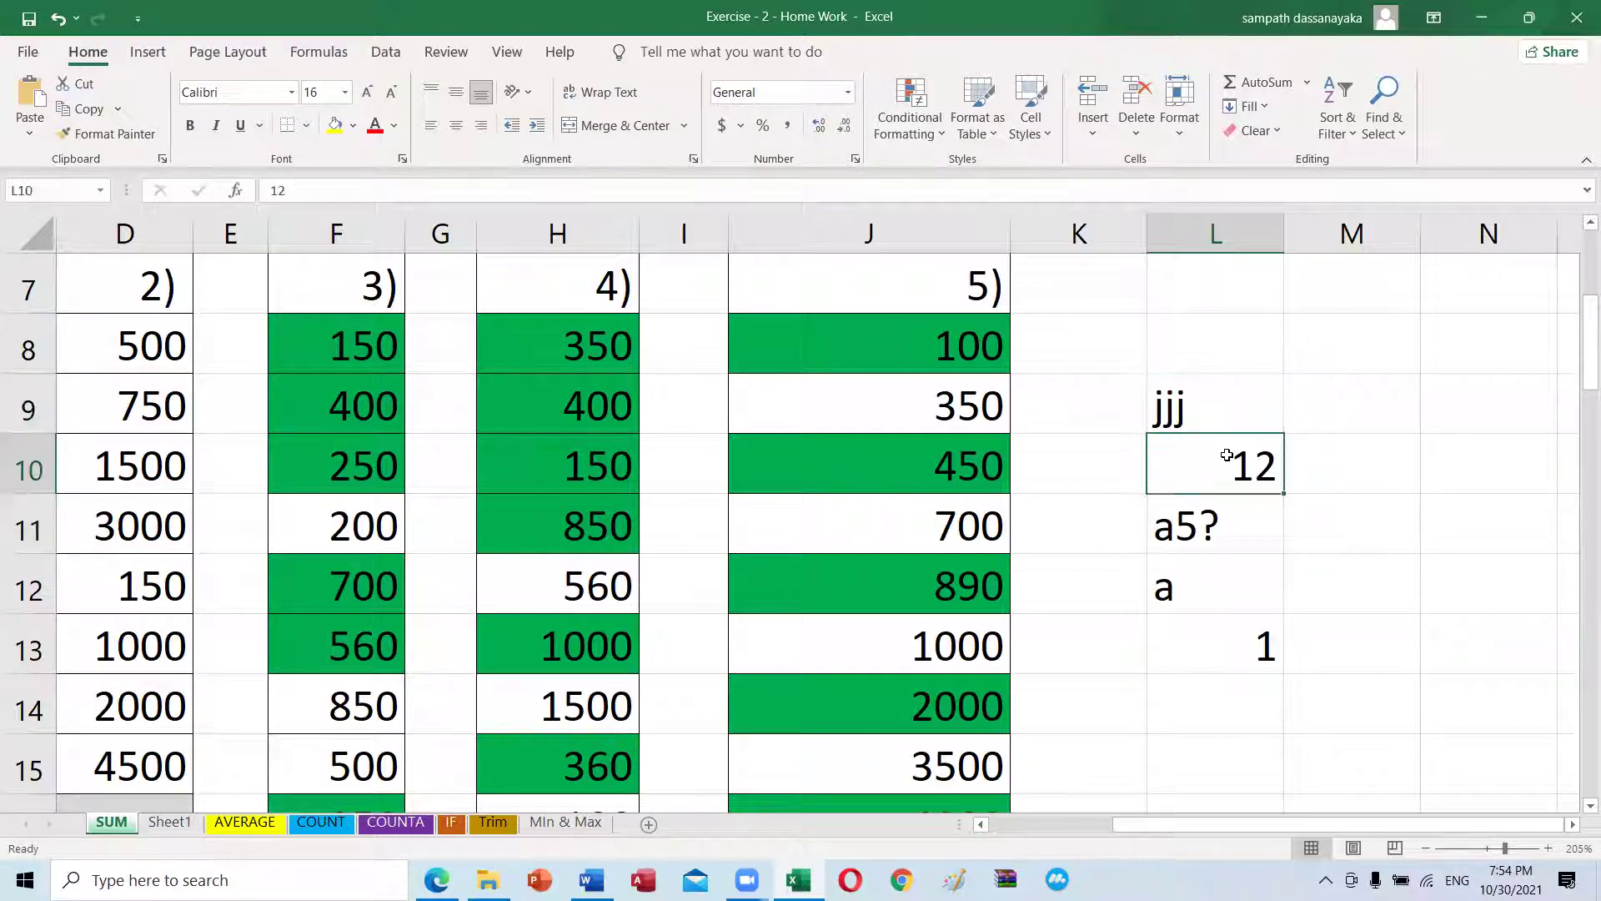
left_click(1208, 518)
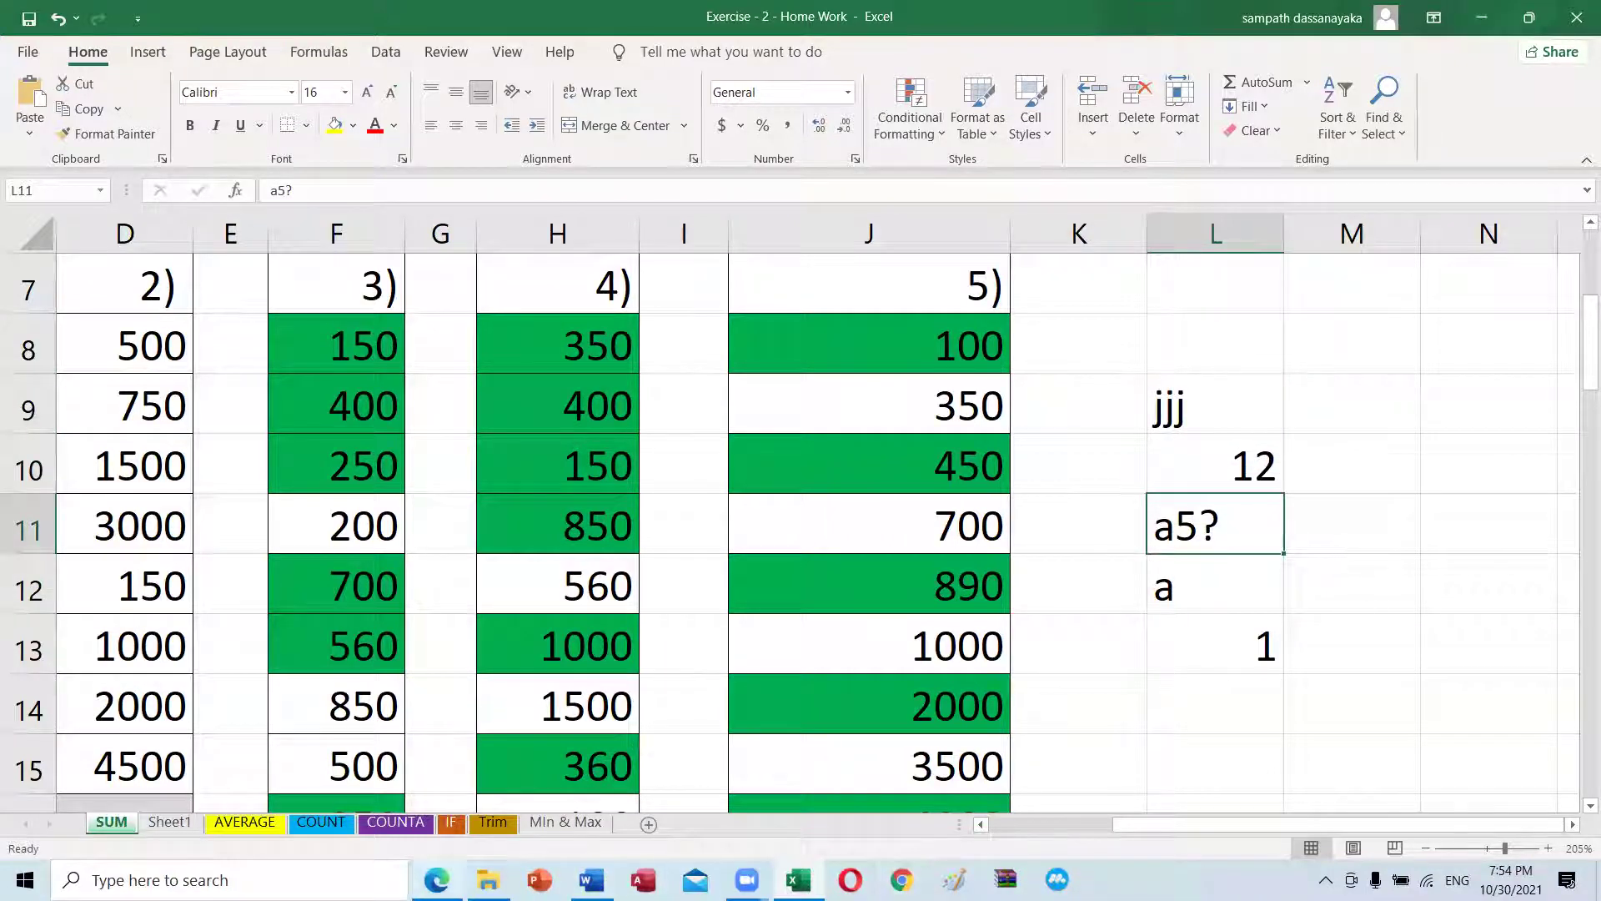
left_click(436, 880)
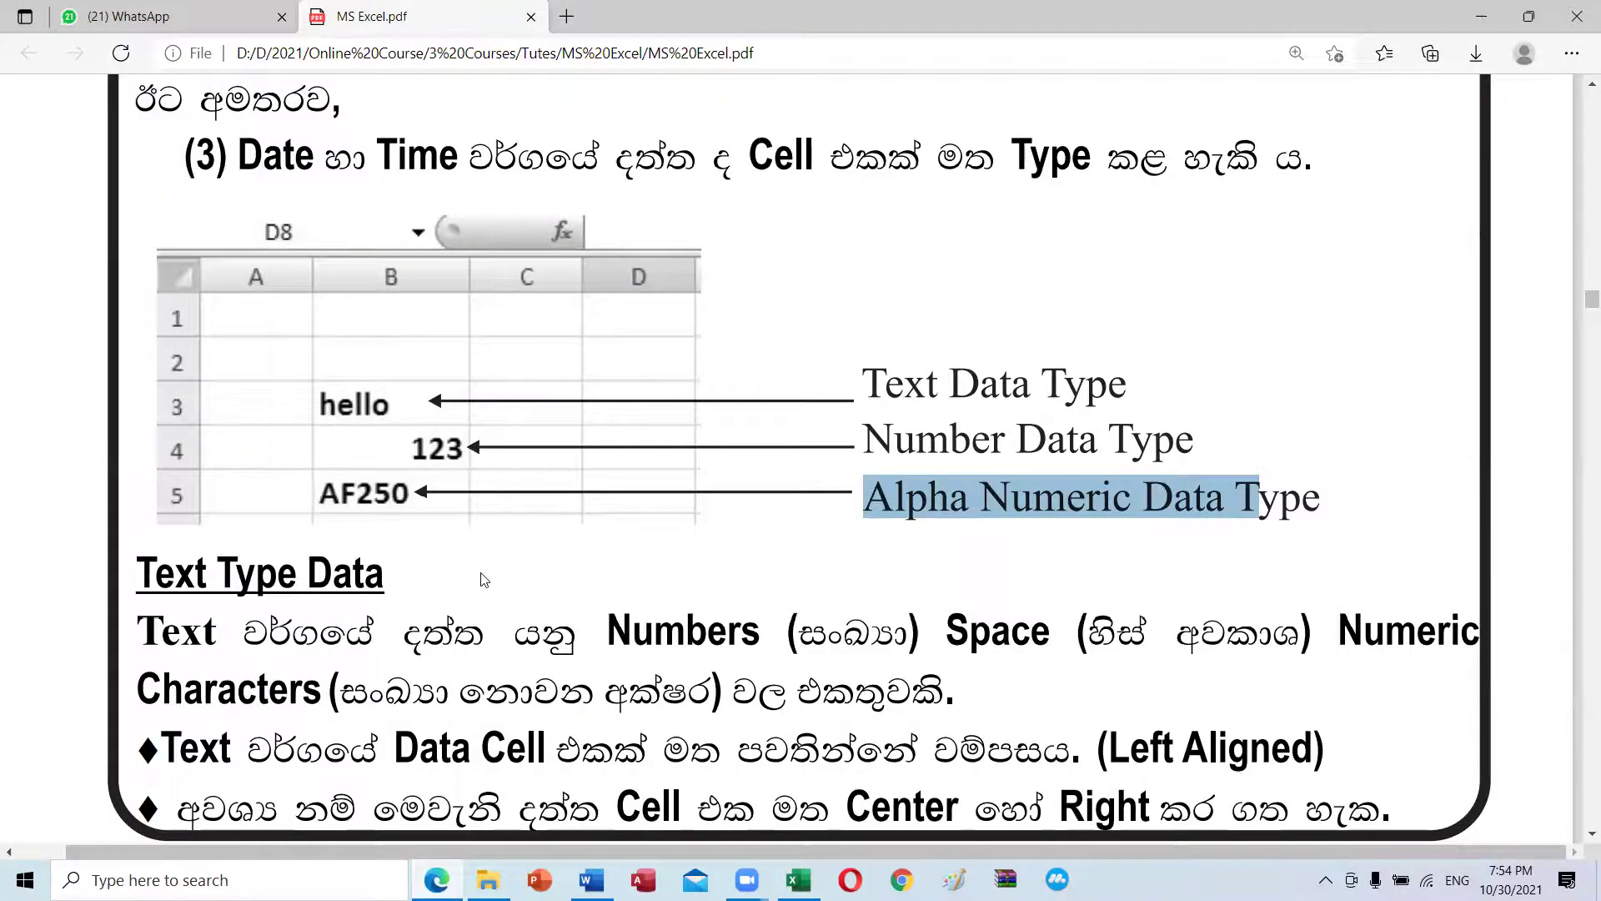
Step: Highlight 'Text Data Type', 'Numbers' and 'Space', then read down to Number Type Data
scroll(485, 576, "down", 5)
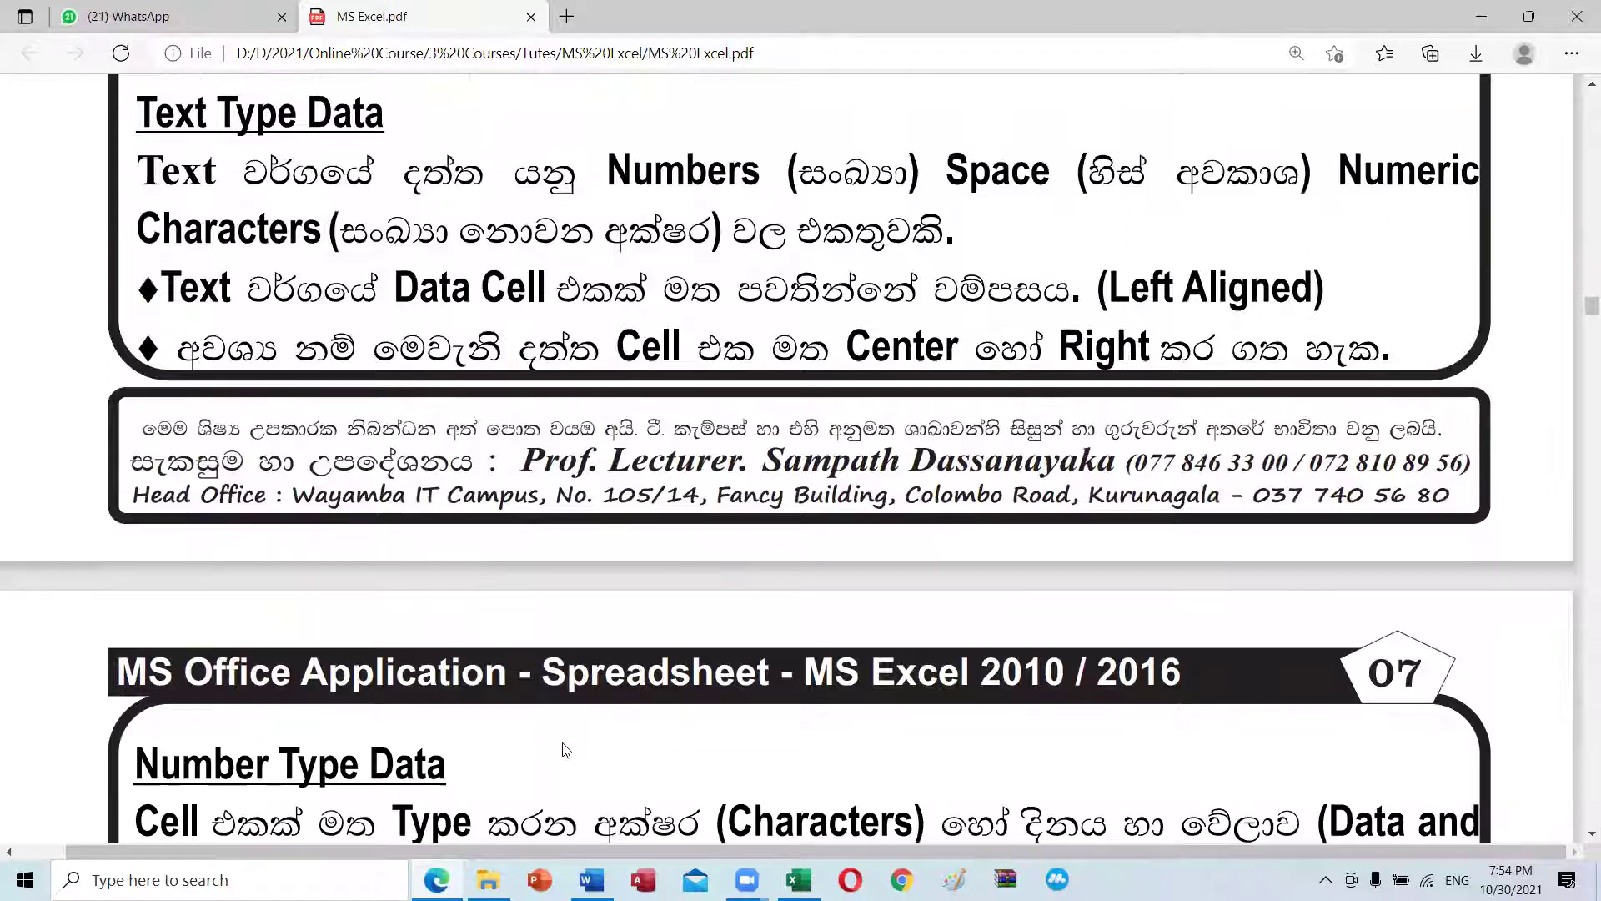
mouse_move(1100, 58)
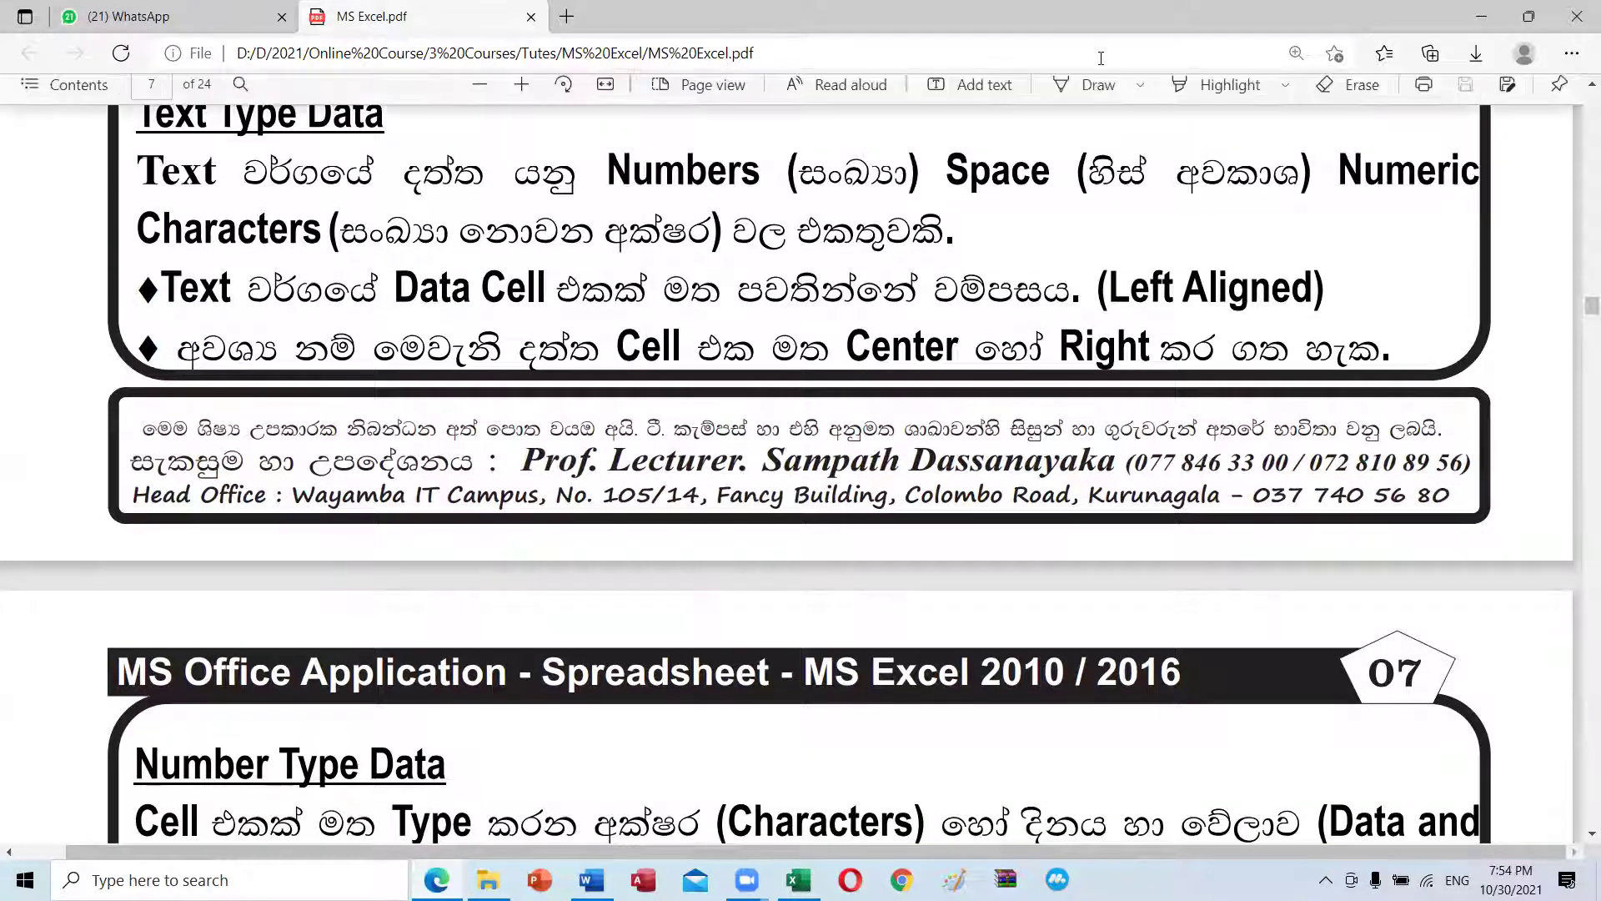
scroll(240, 260, "up", 1)
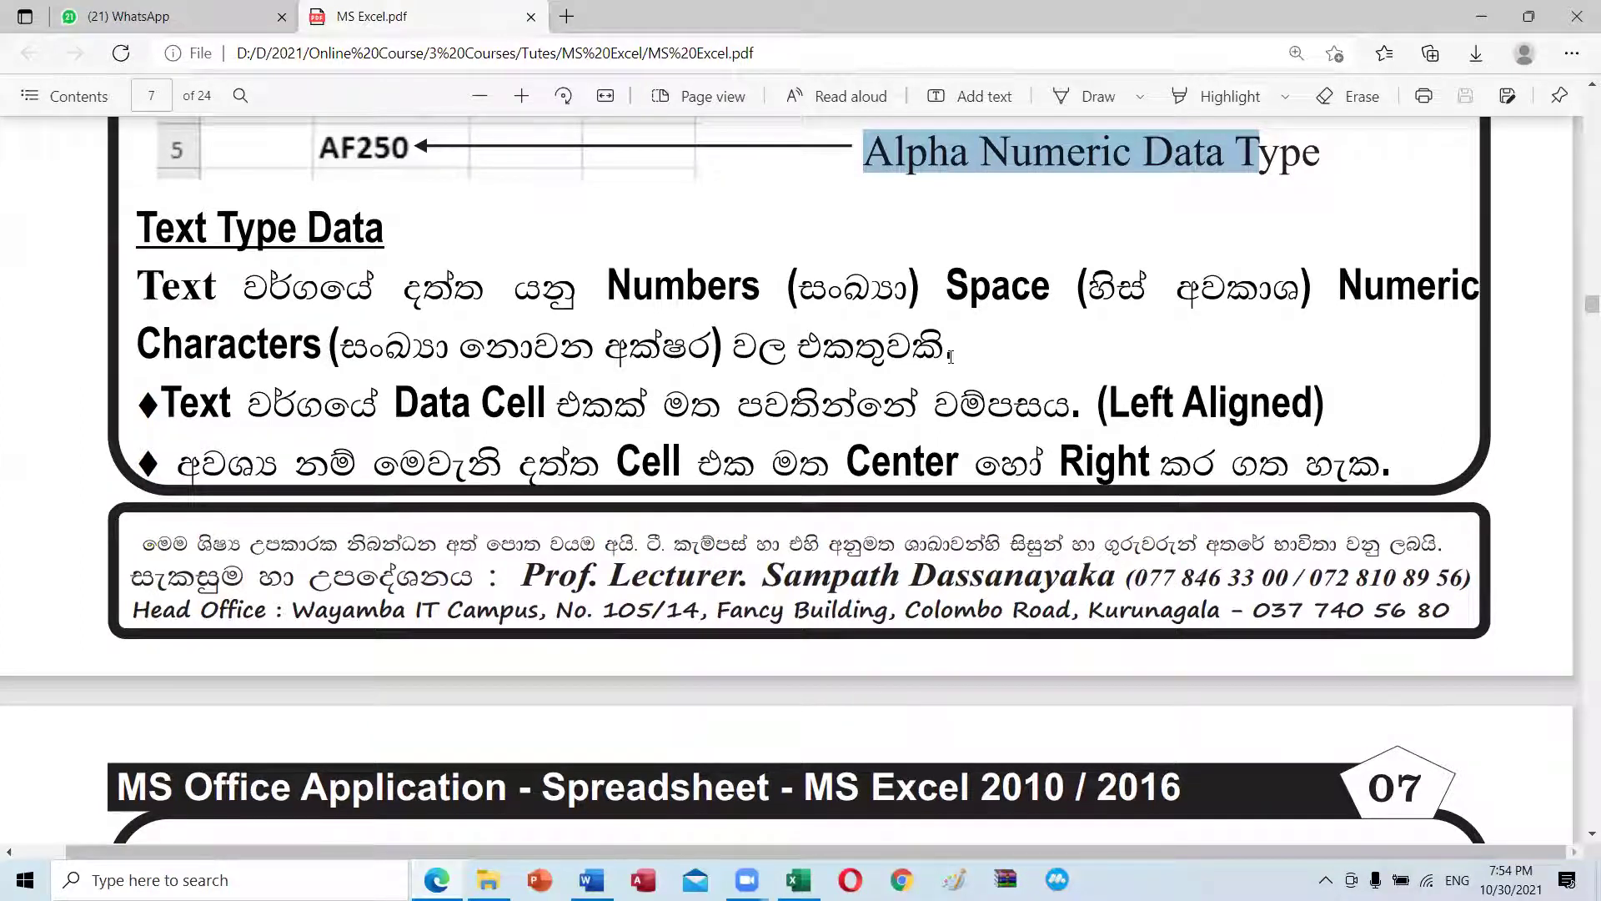
scroll(305, 246, "up", 3)
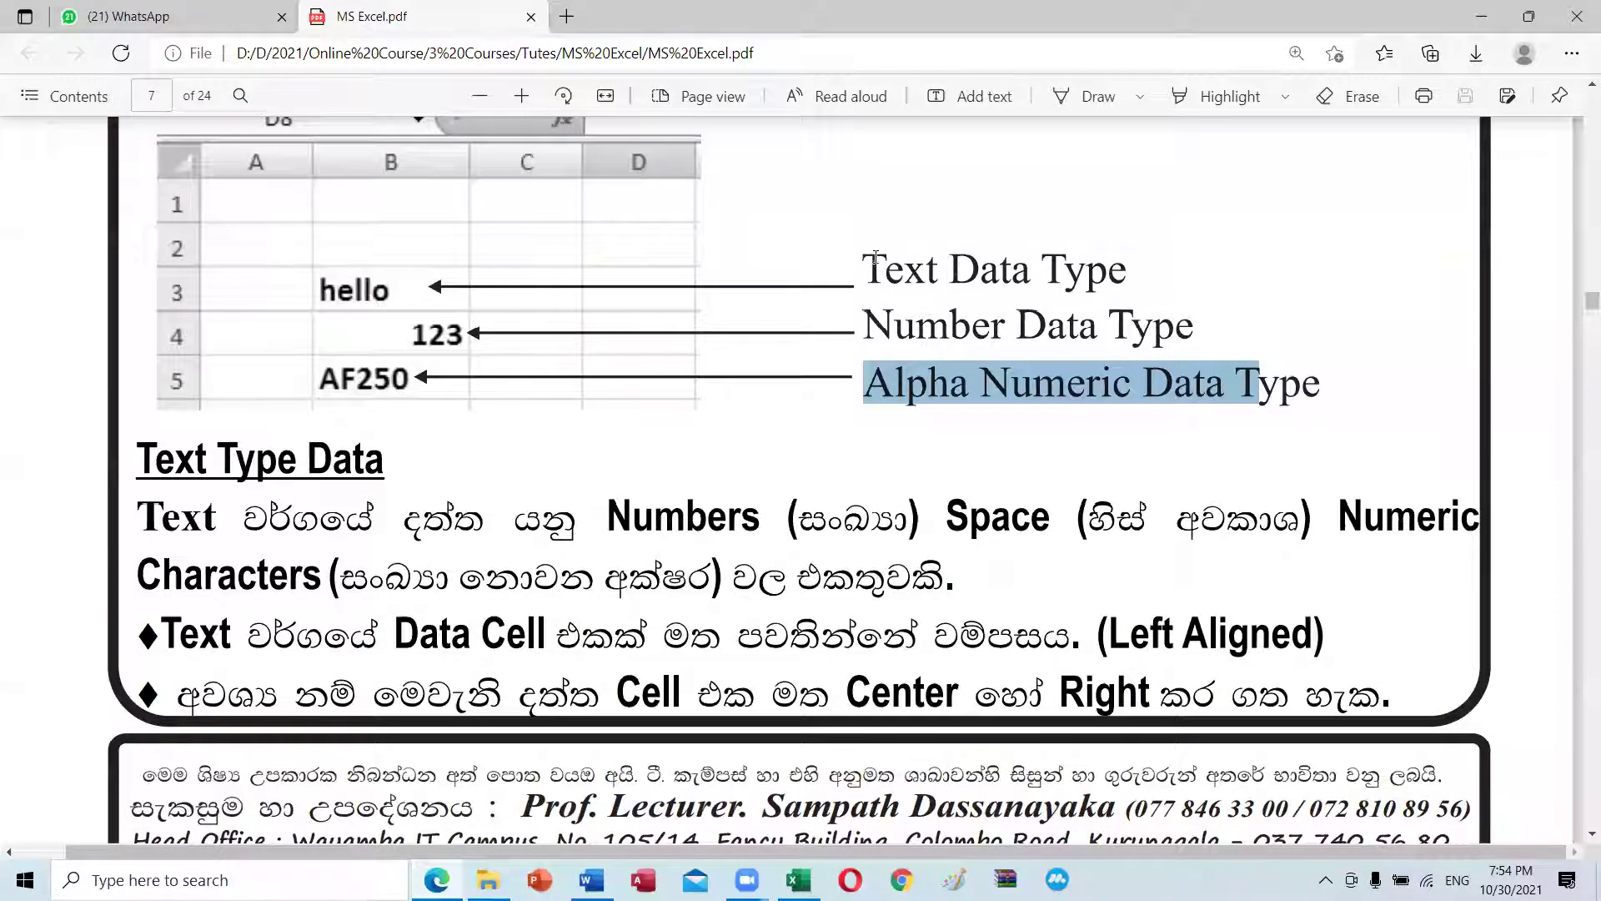
left_click_drag(876, 256, 1127, 269)
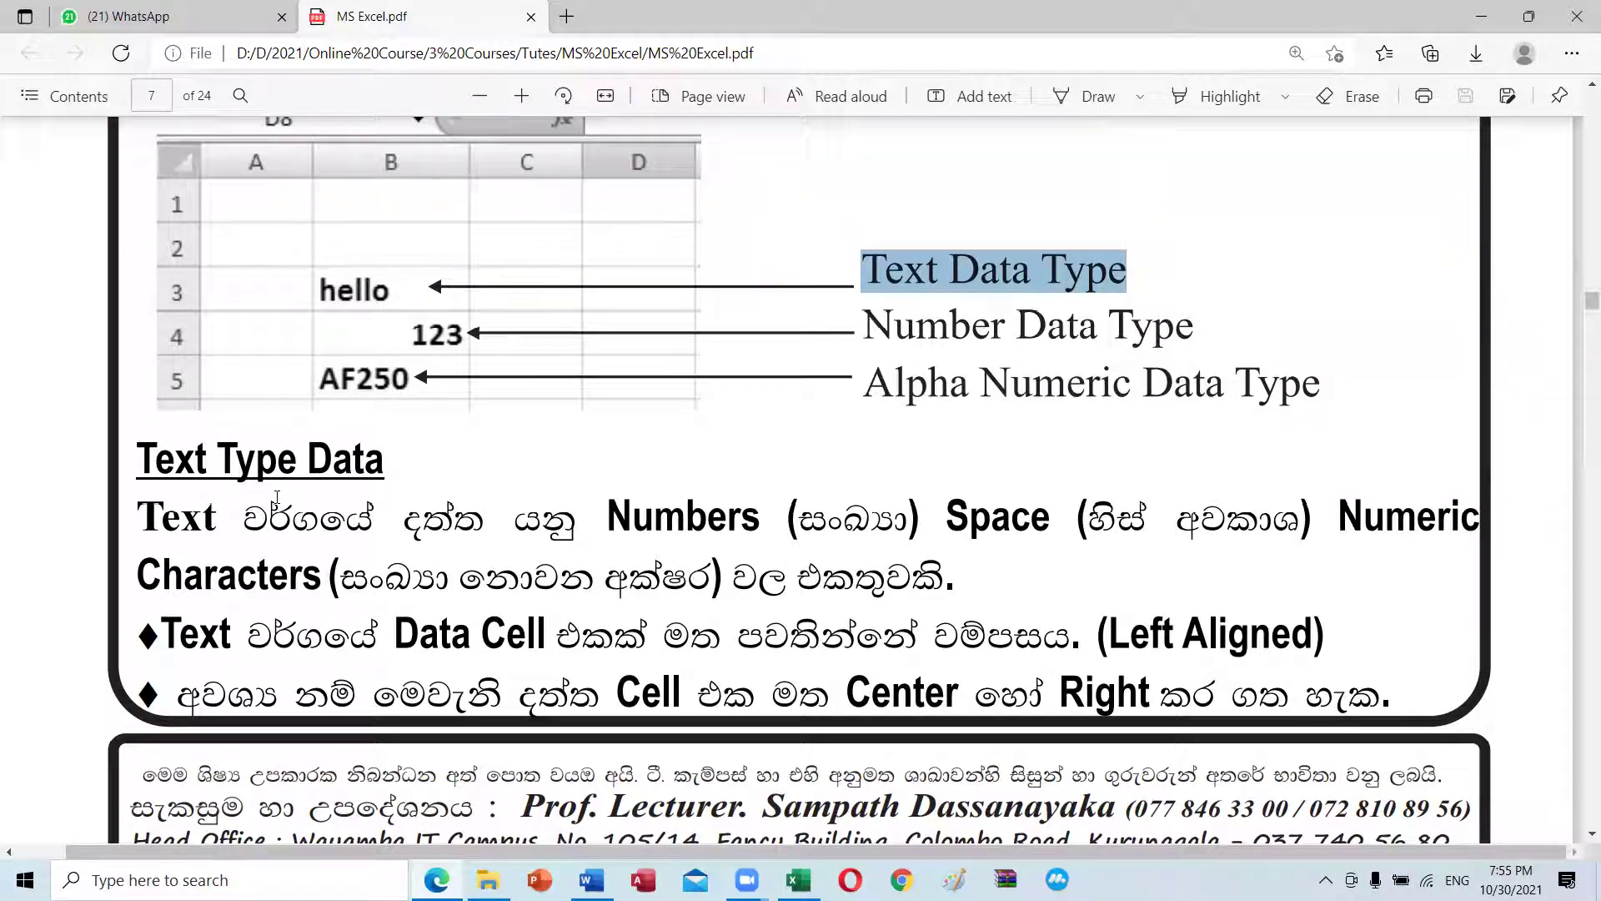
left_click_drag(607, 514, 761, 517)
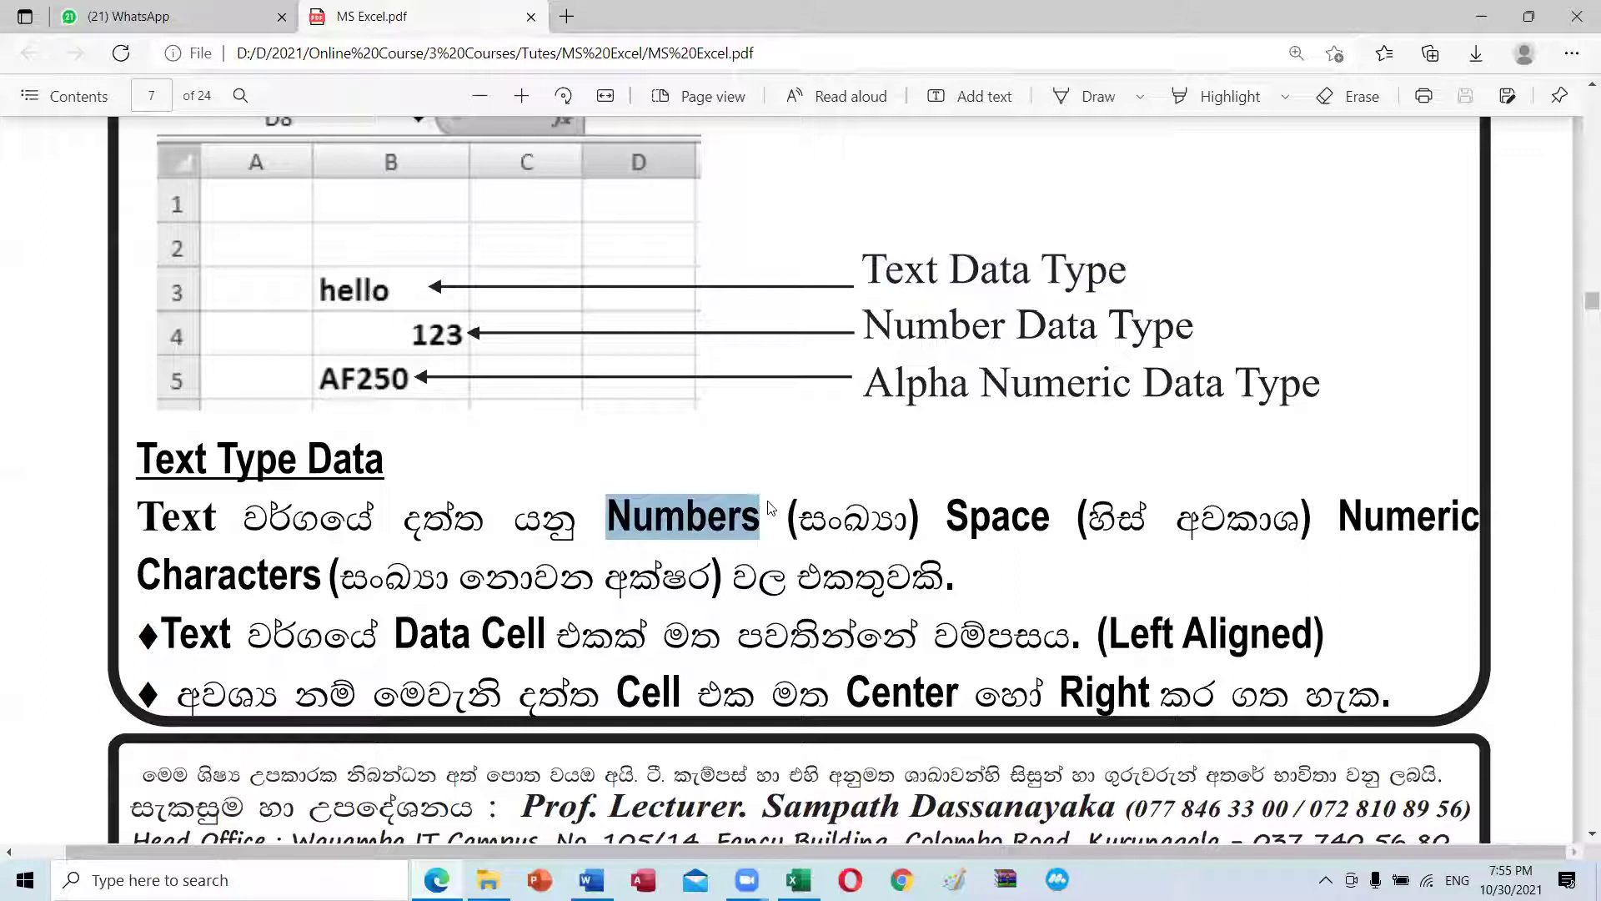
left_click_drag(947, 514, 968, 515)
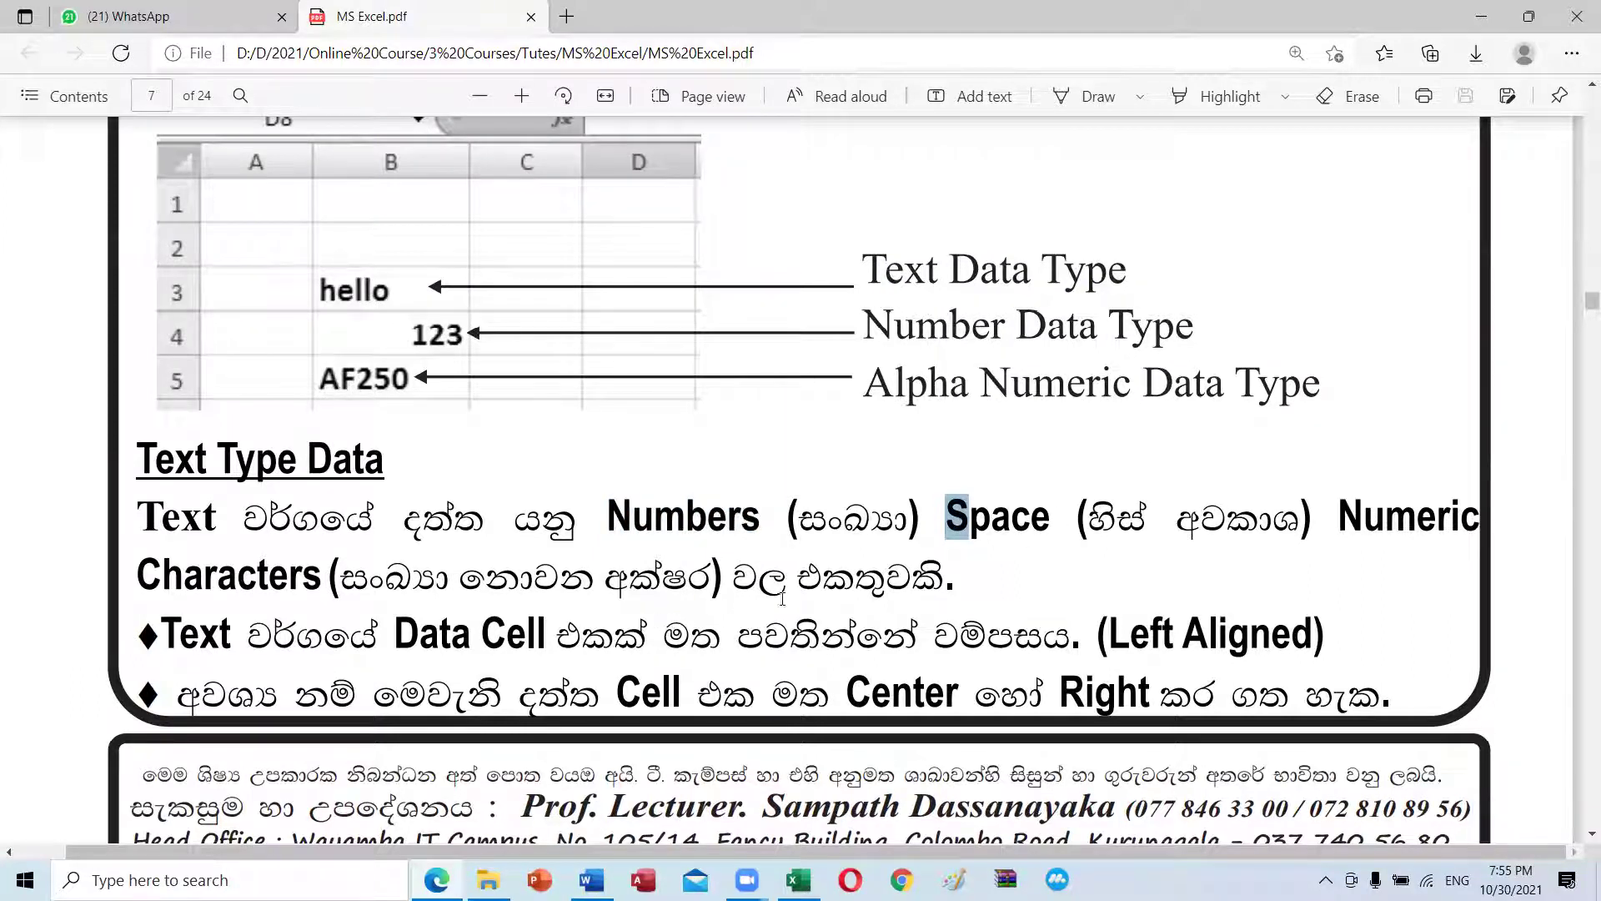
scroll(828, 574, "down", 1)
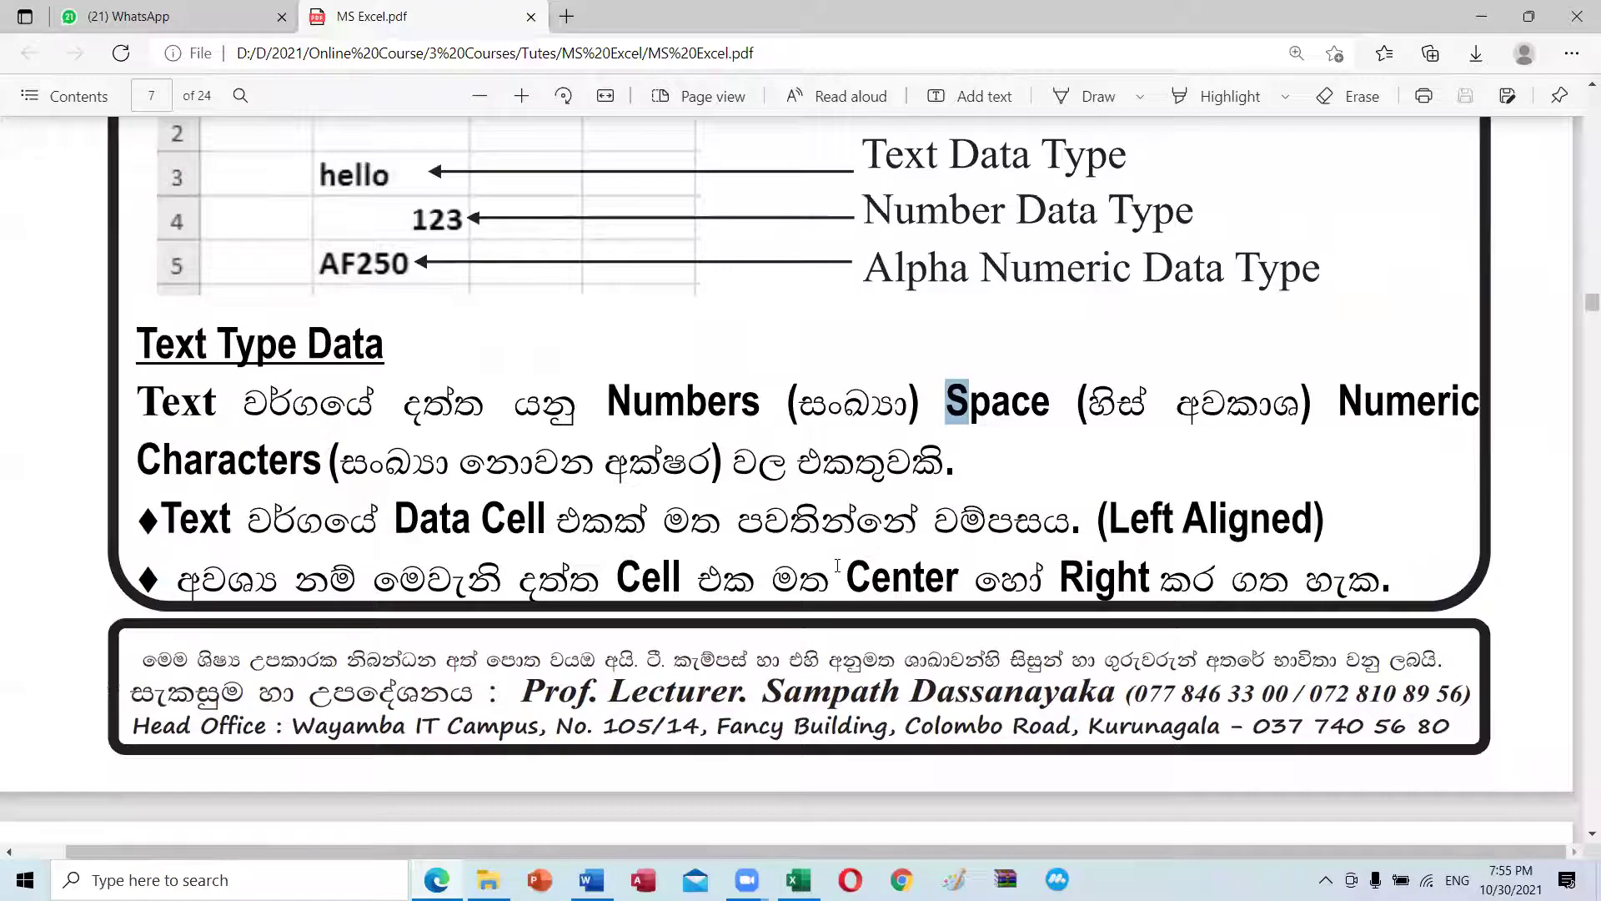
scroll(898, 526, "down", 1)
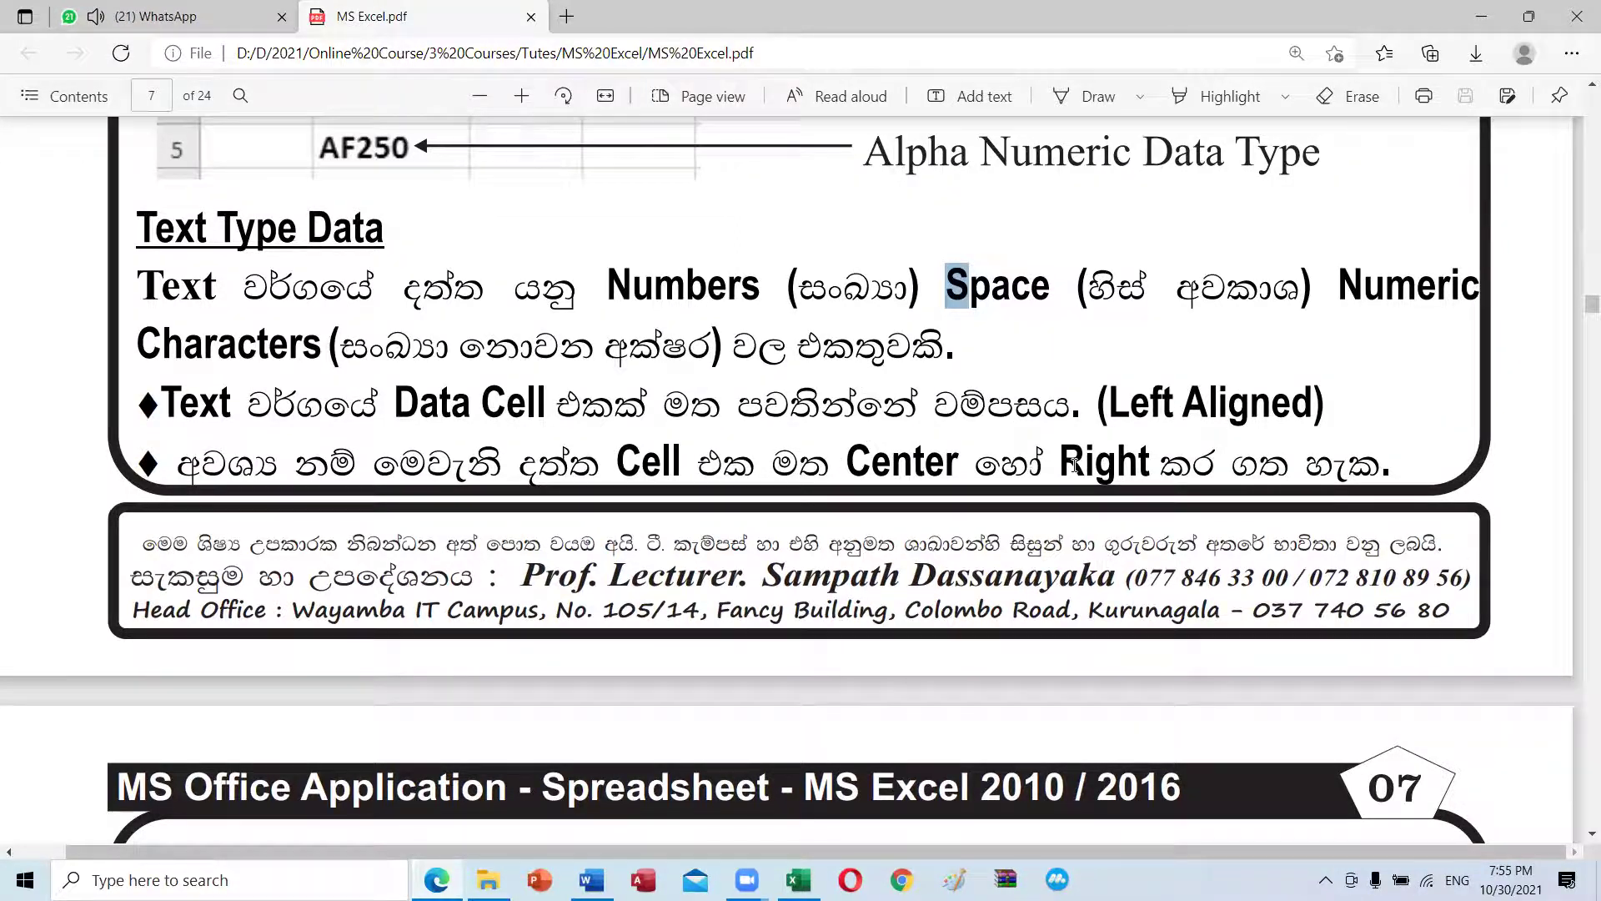
scroll(1217, 438, "down", 3)
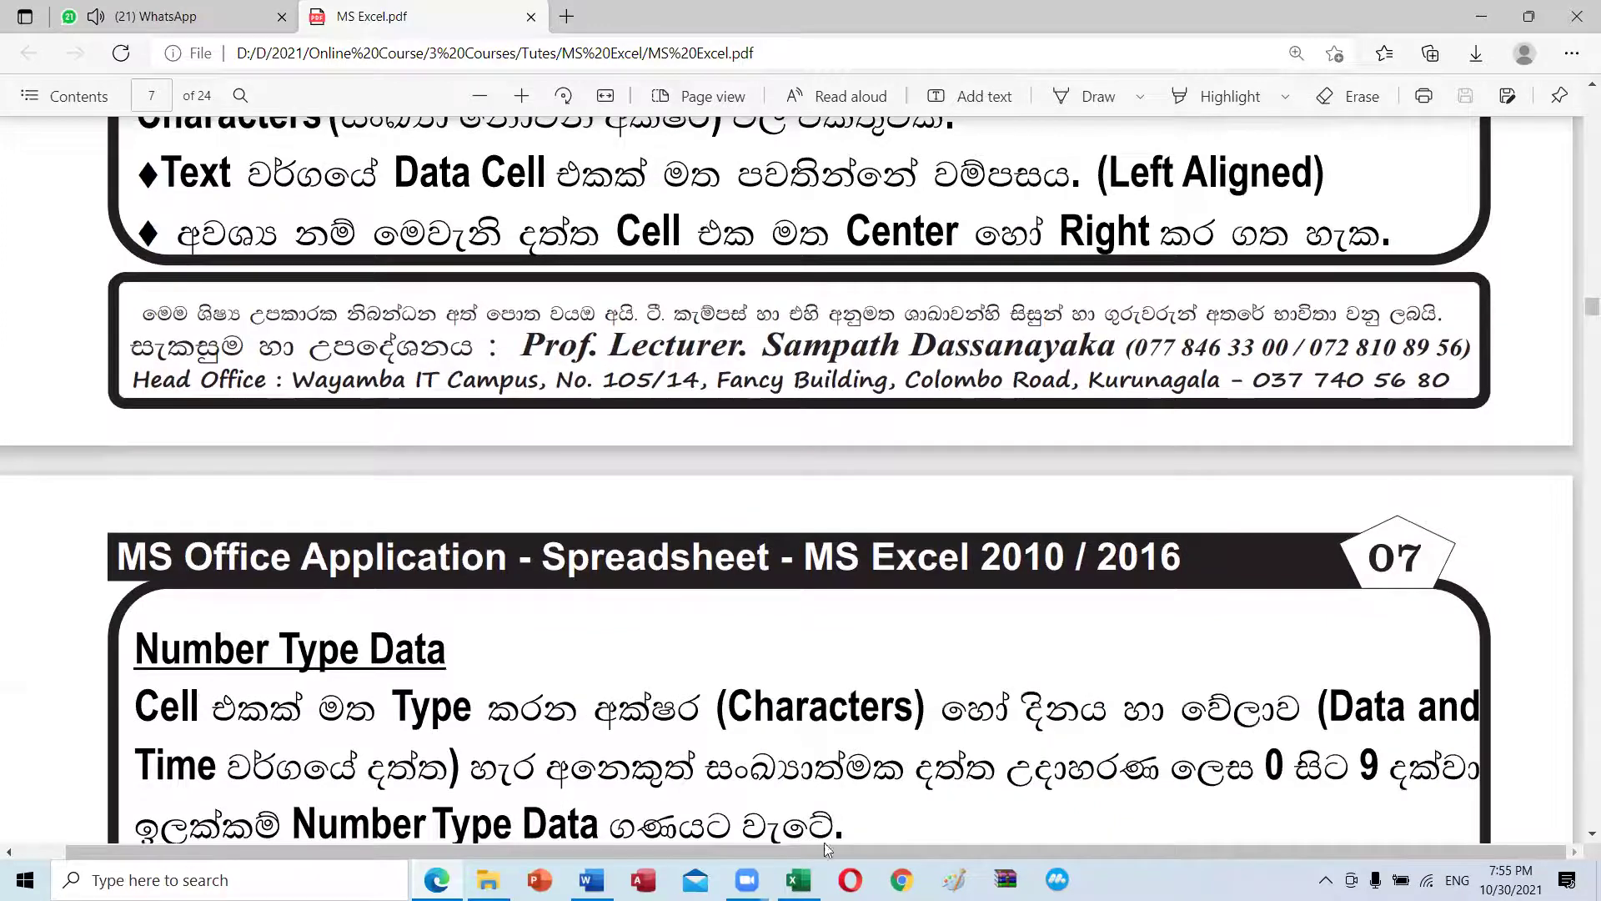
left_click(799, 879)
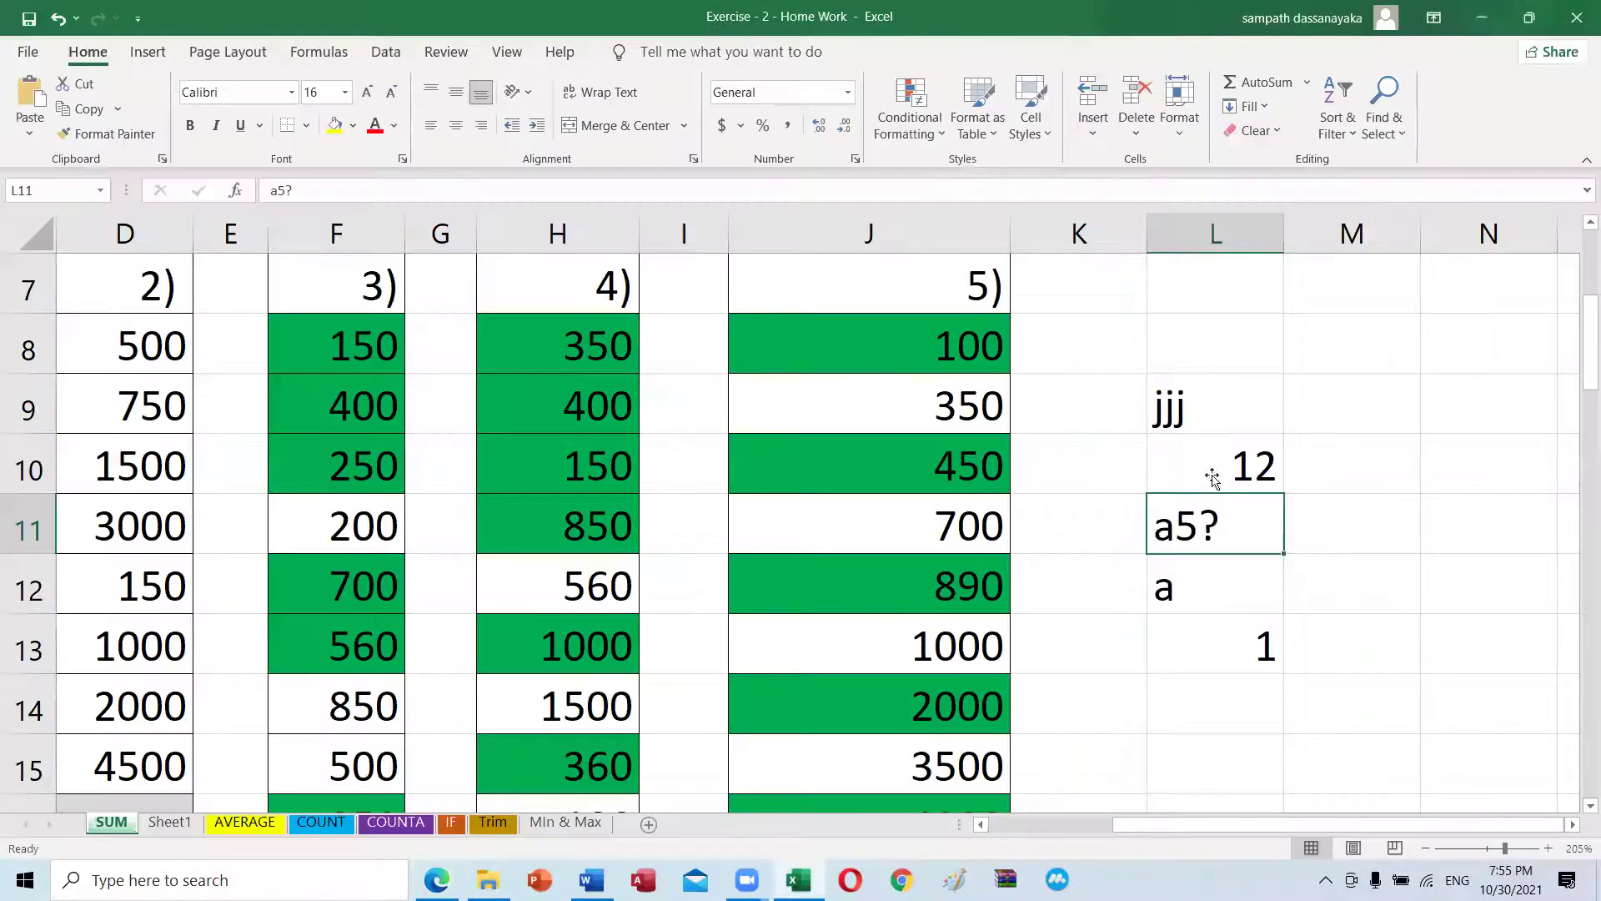
Step: Cycle jjj in L9 through Center and Align Right, settle on Align Left, then resume the tutorial
left_click(1170, 403)
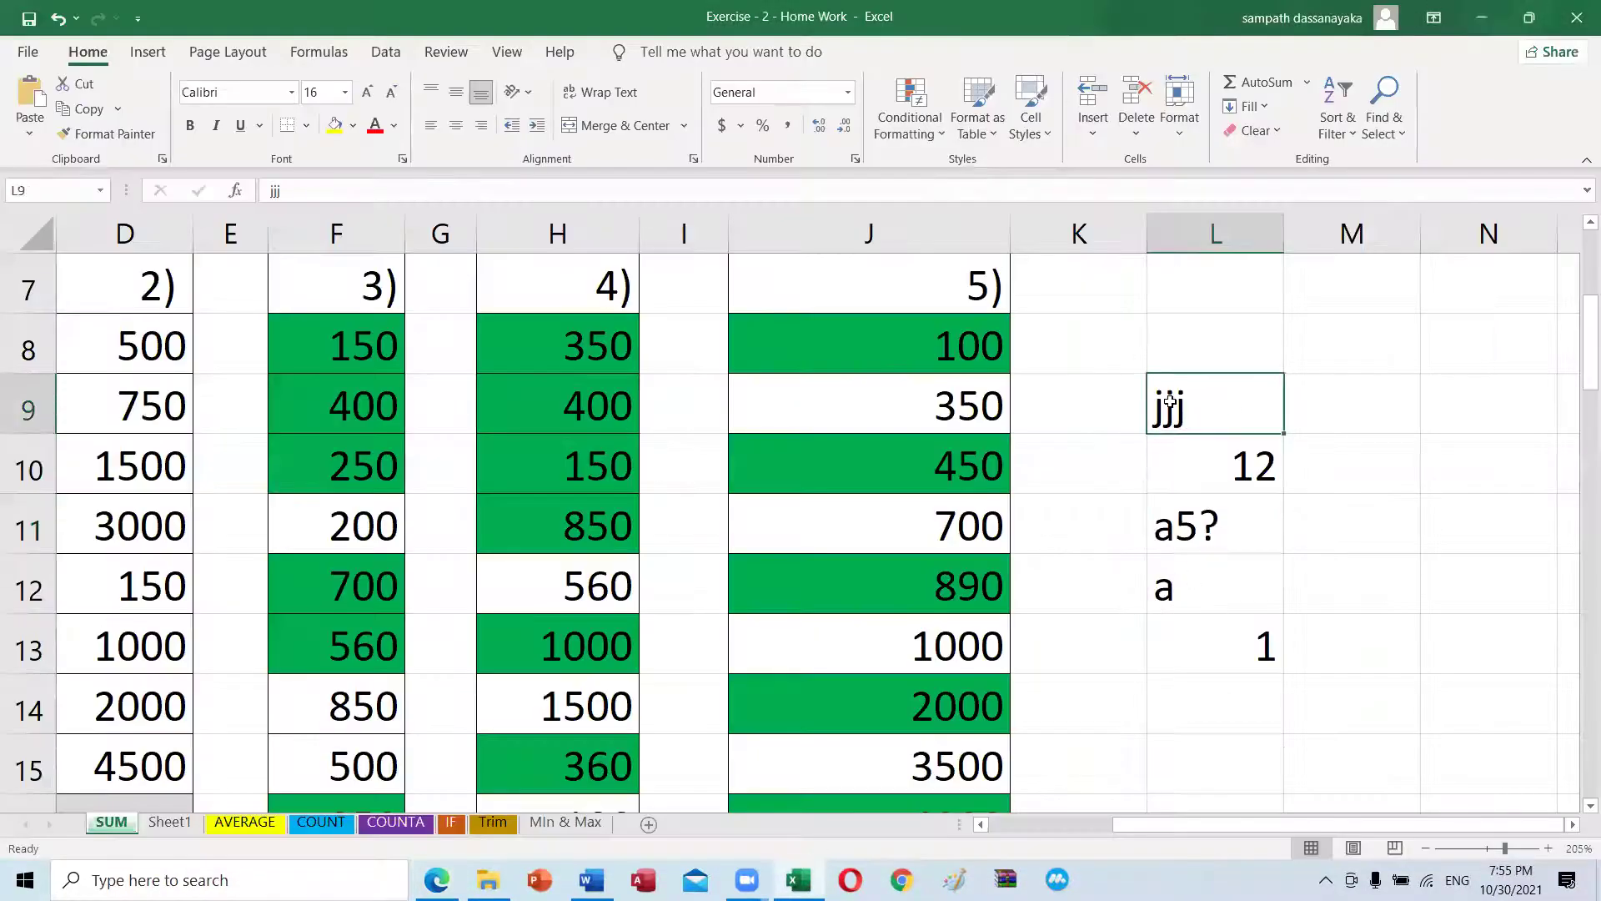
left_click(458, 125)
left_click(481, 127)
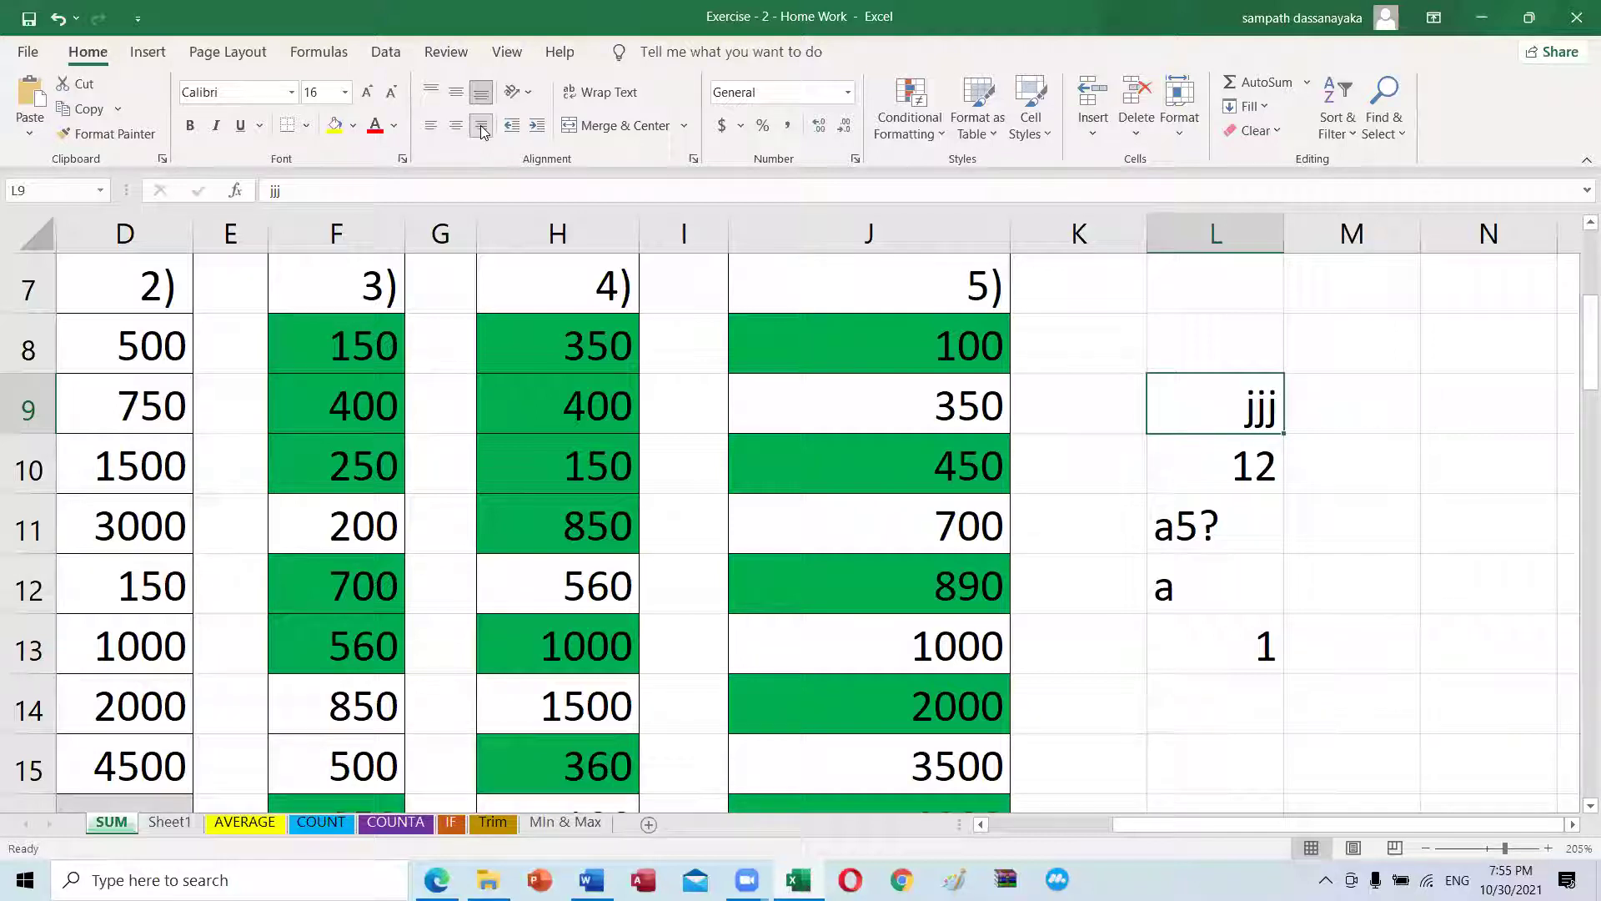
left_click(456, 125)
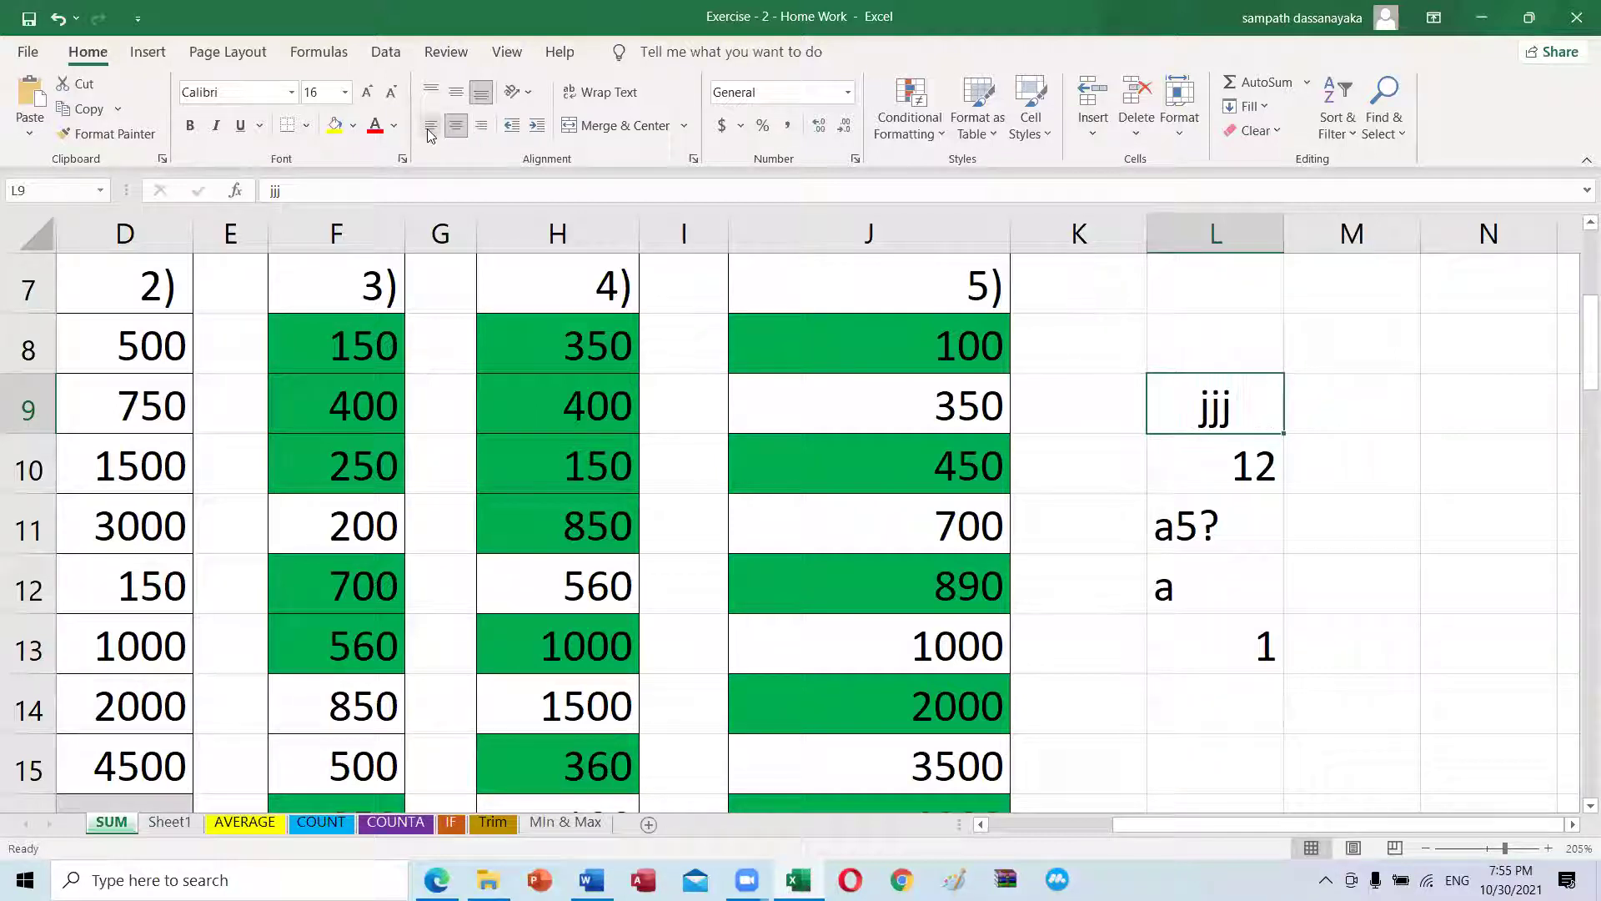
left_click(430, 125)
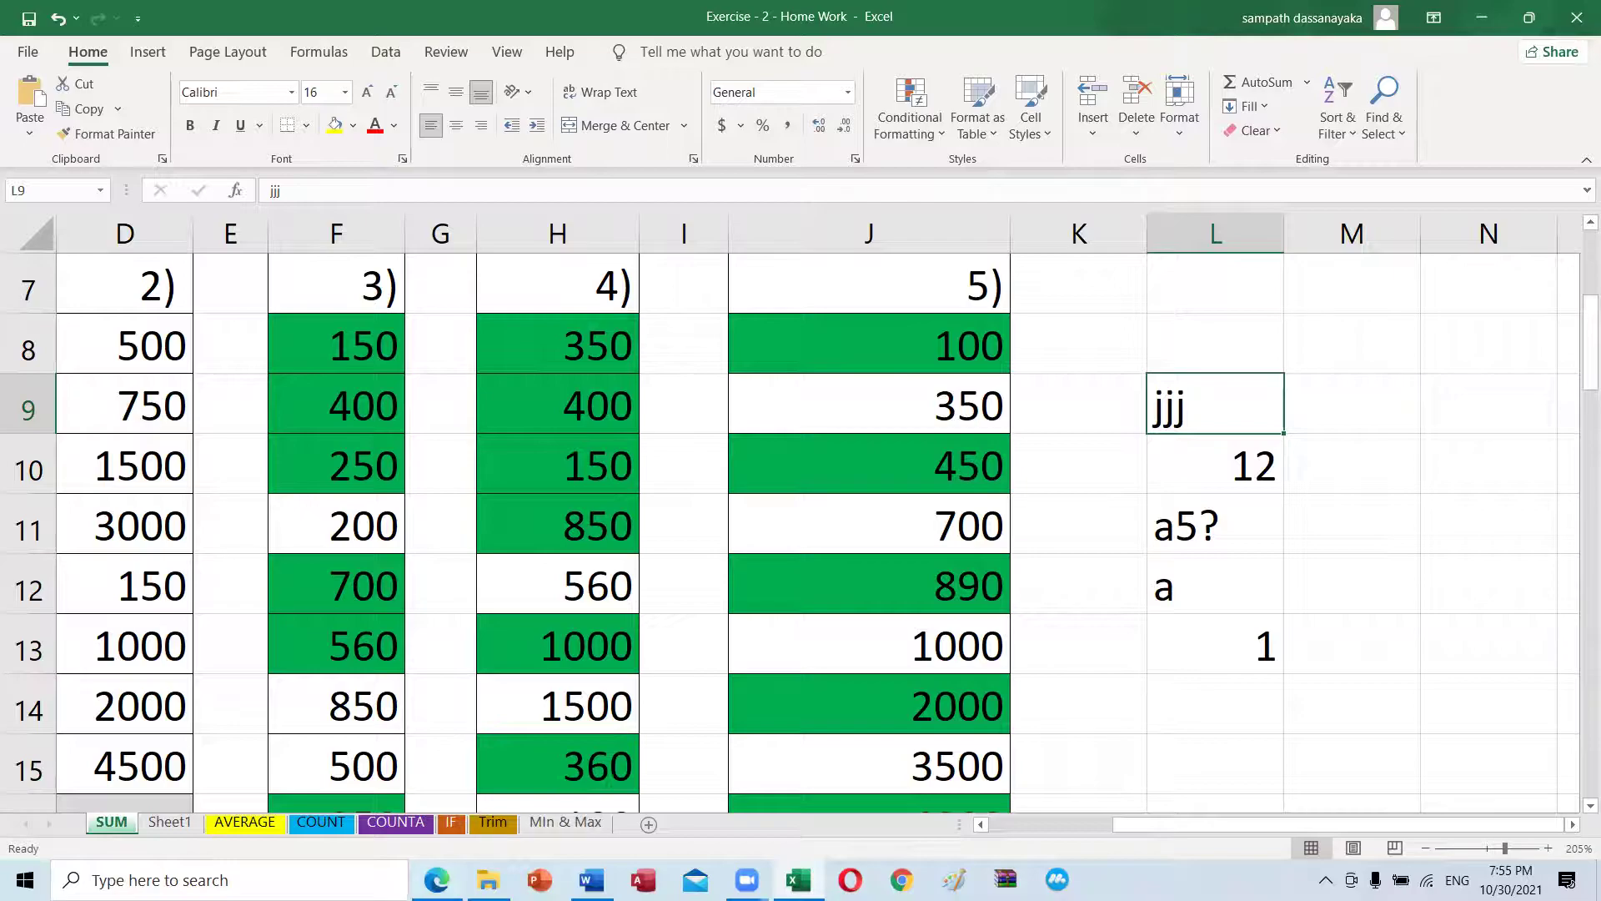
left_click(436, 880)
scroll(426, 421, "down", 5)
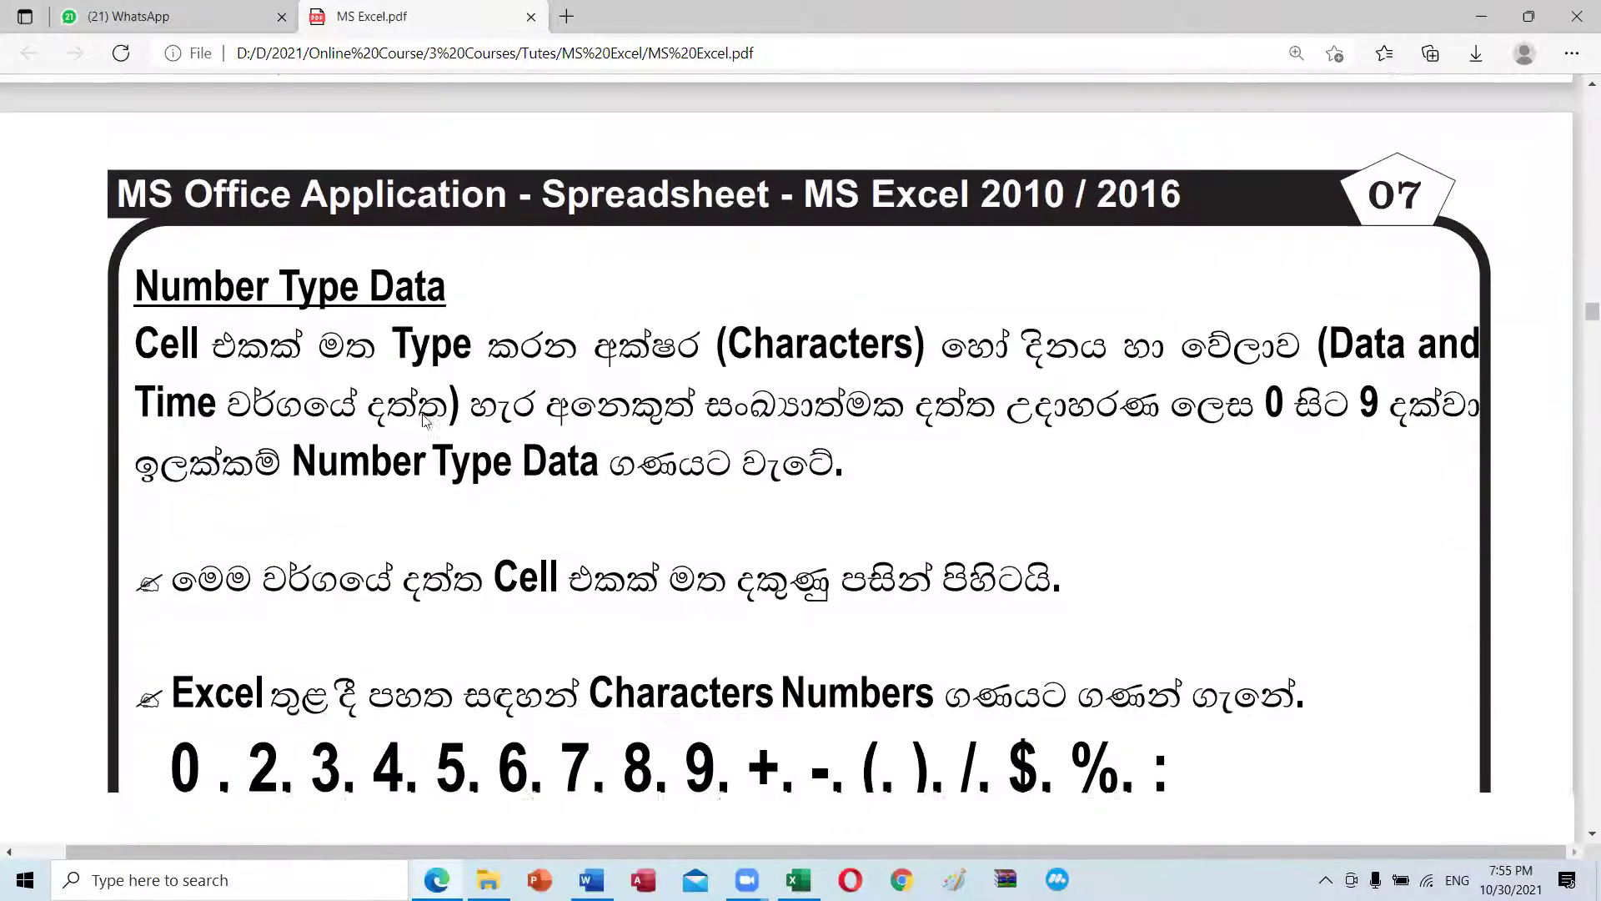
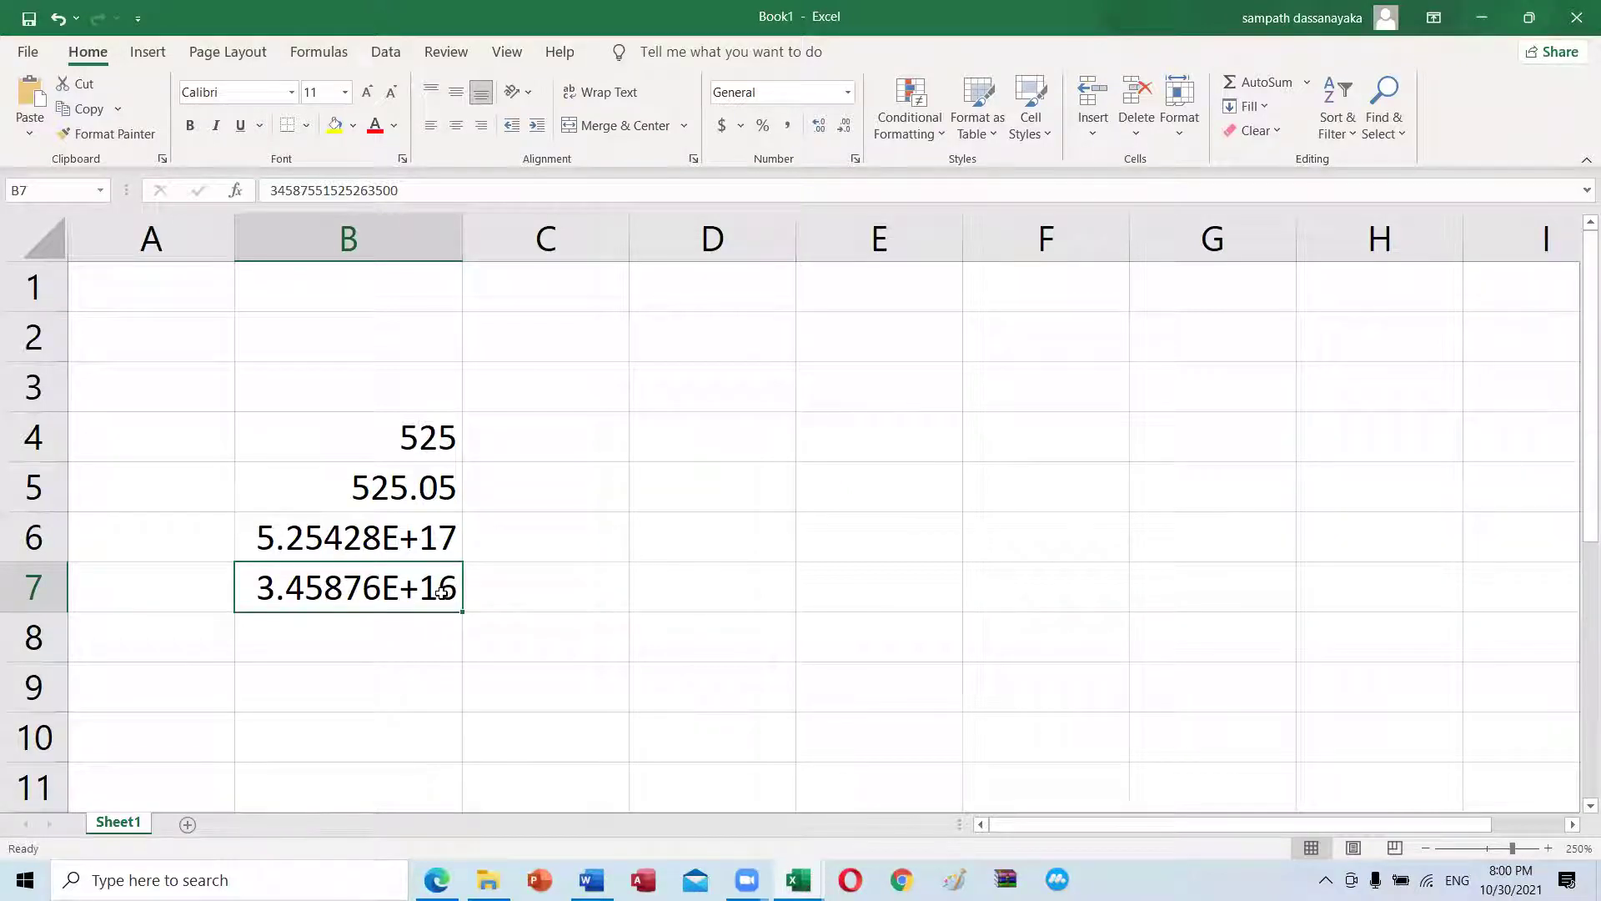
Step: Check the full values stored in B6 and B7, then bring up the PDF tutorial
left_click(440, 537)
left_click(428, 575)
left_click(437, 879)
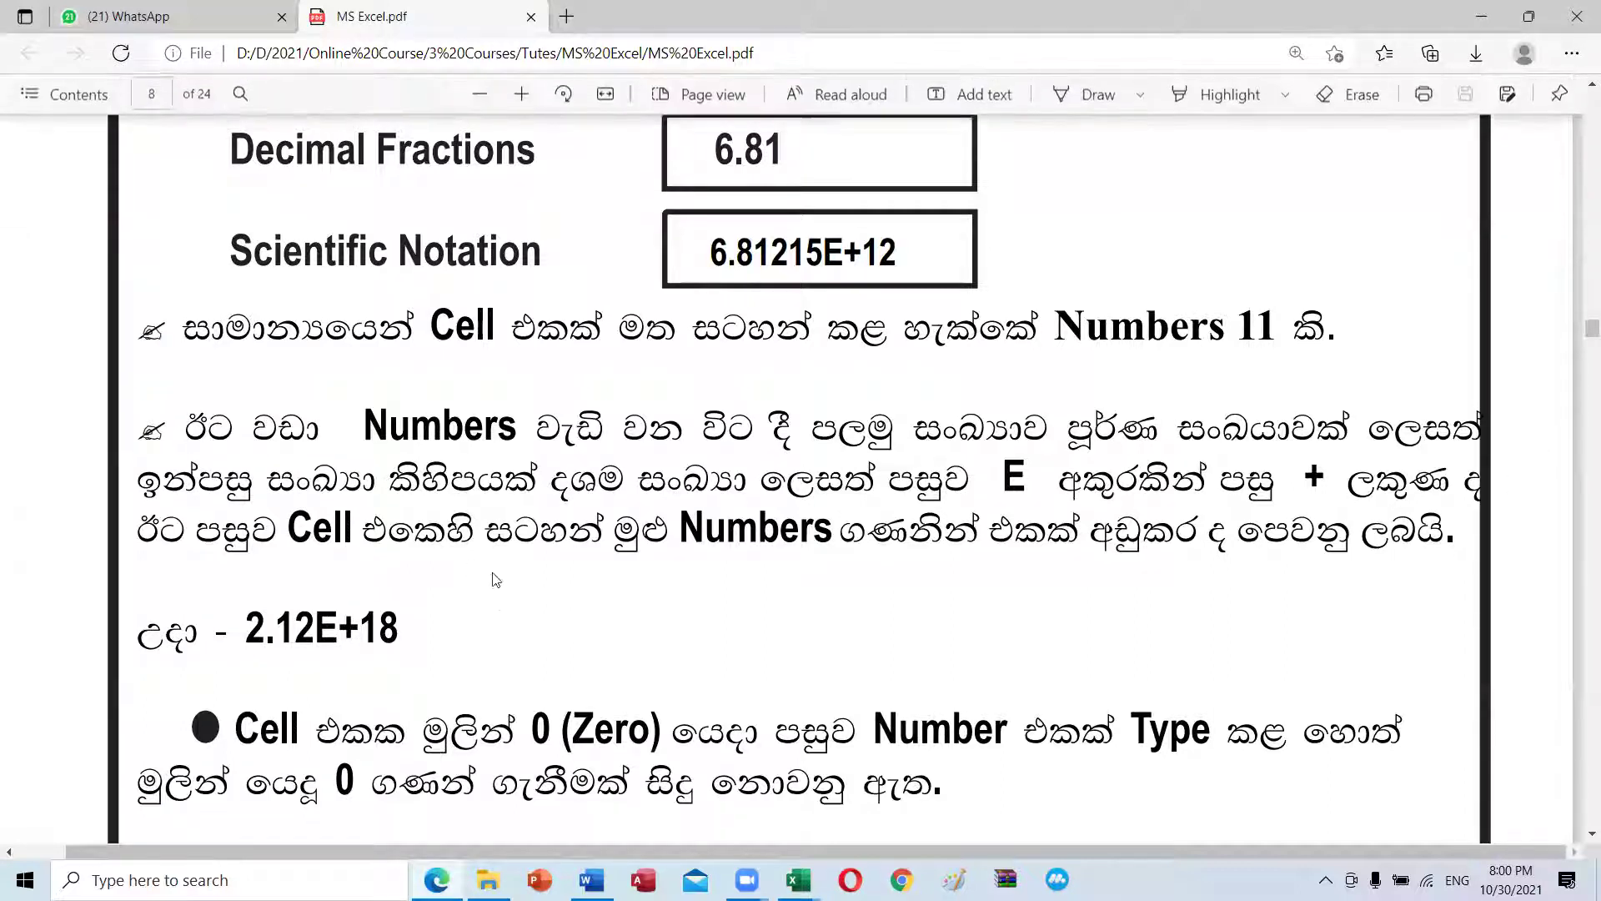
Step: Highlight the PDF sentence about shortened digits, then return to Book1 and select C7
left_click_drag(711, 530, 1337, 536)
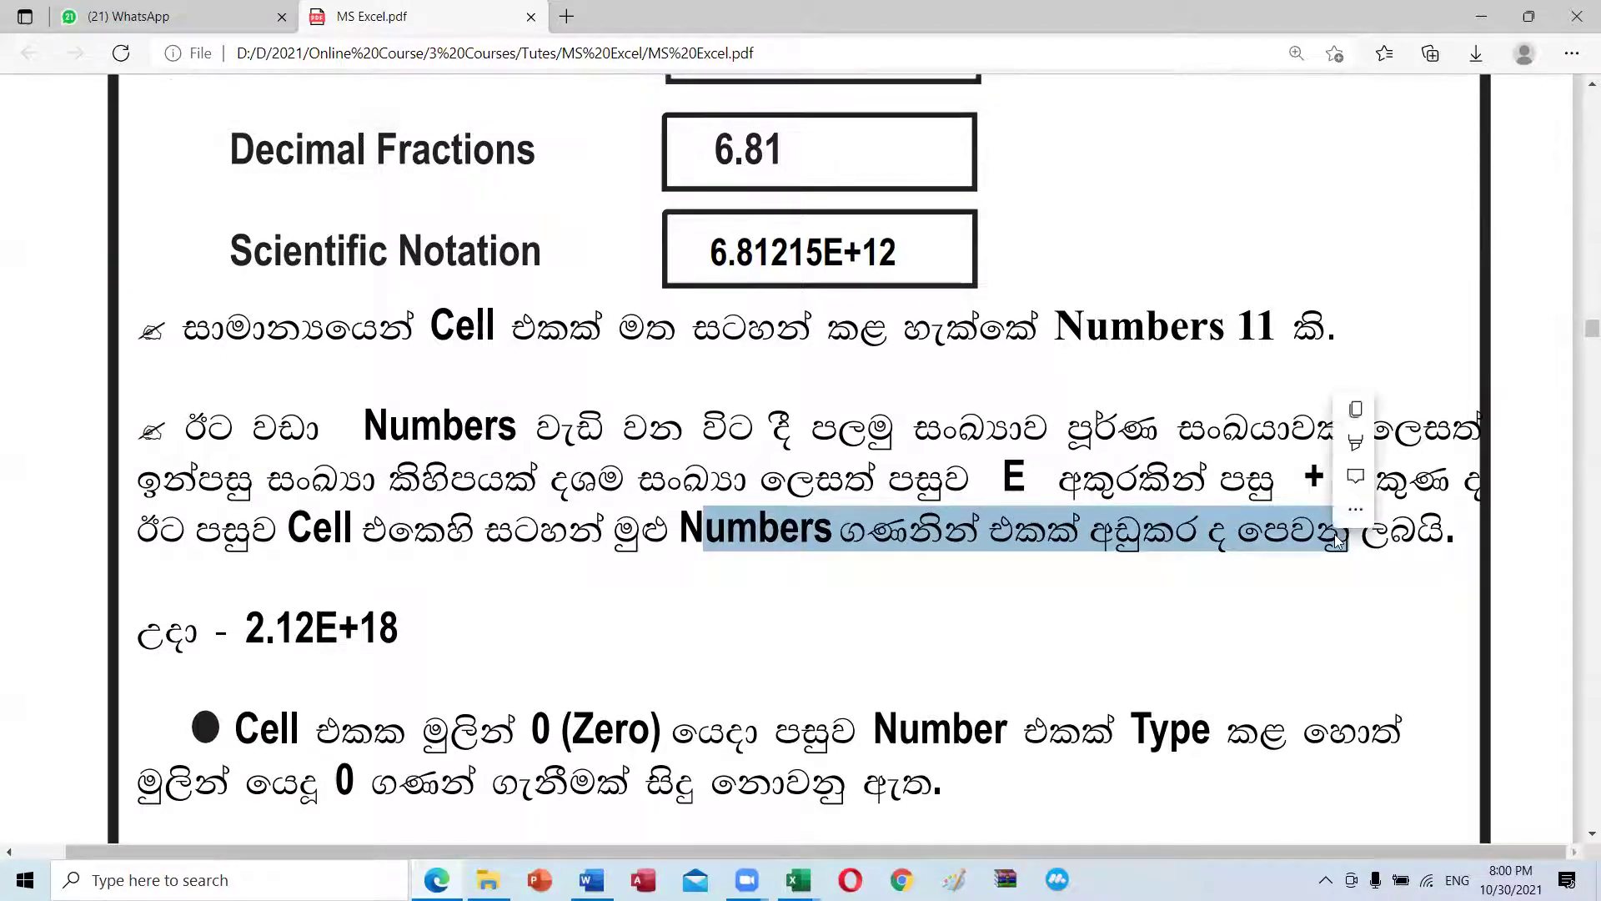
left_click(798, 880)
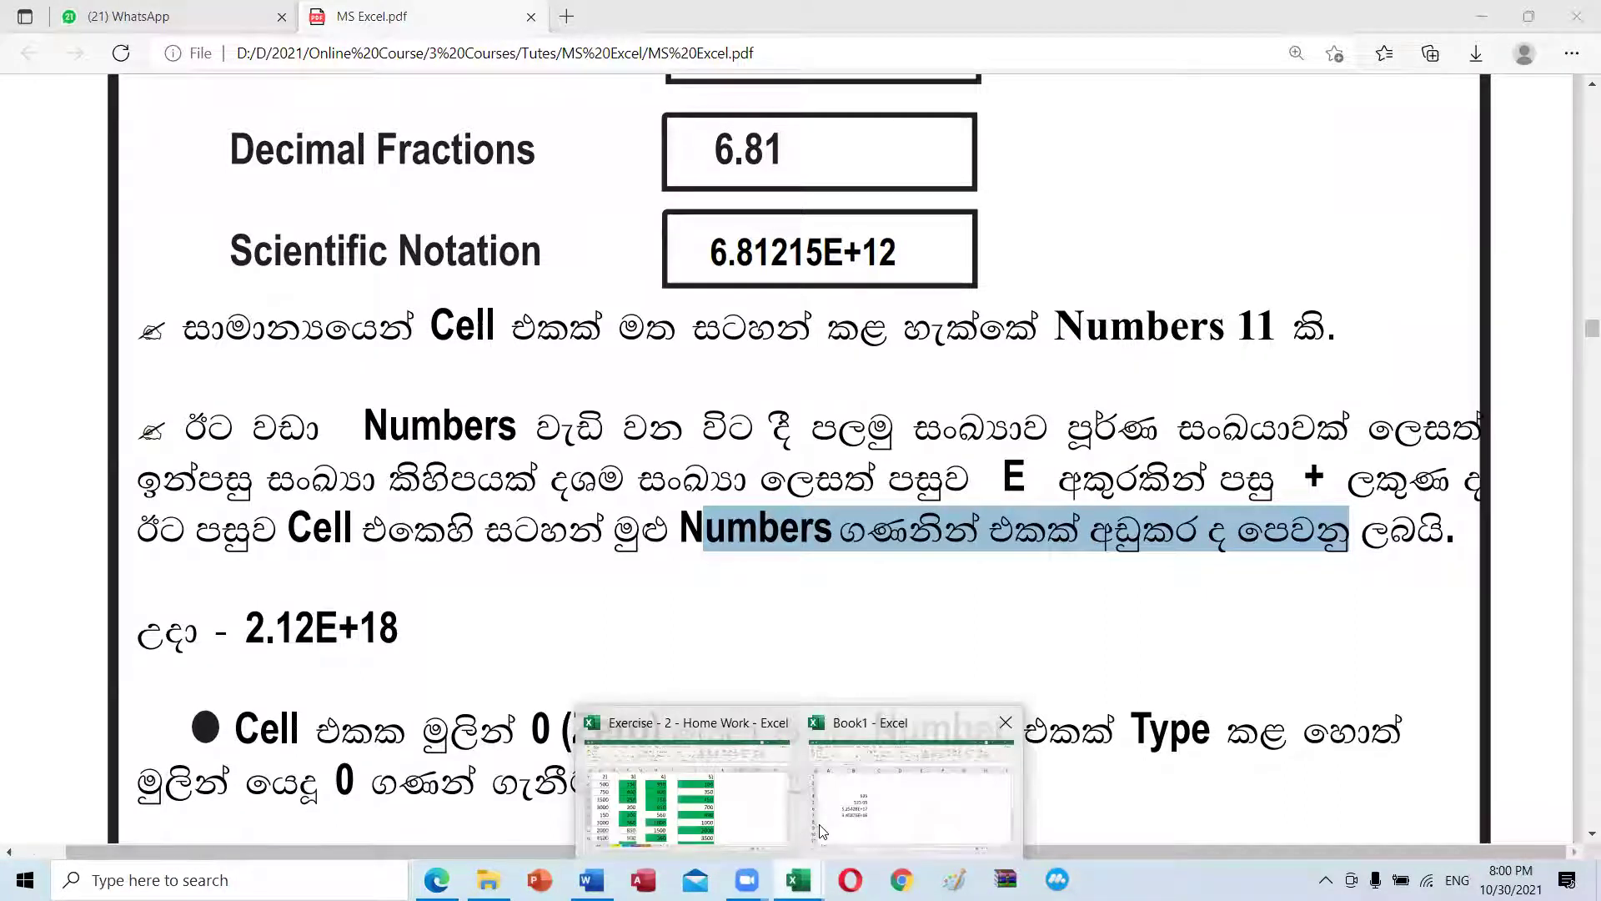
left_click(819, 830)
left_click(612, 567)
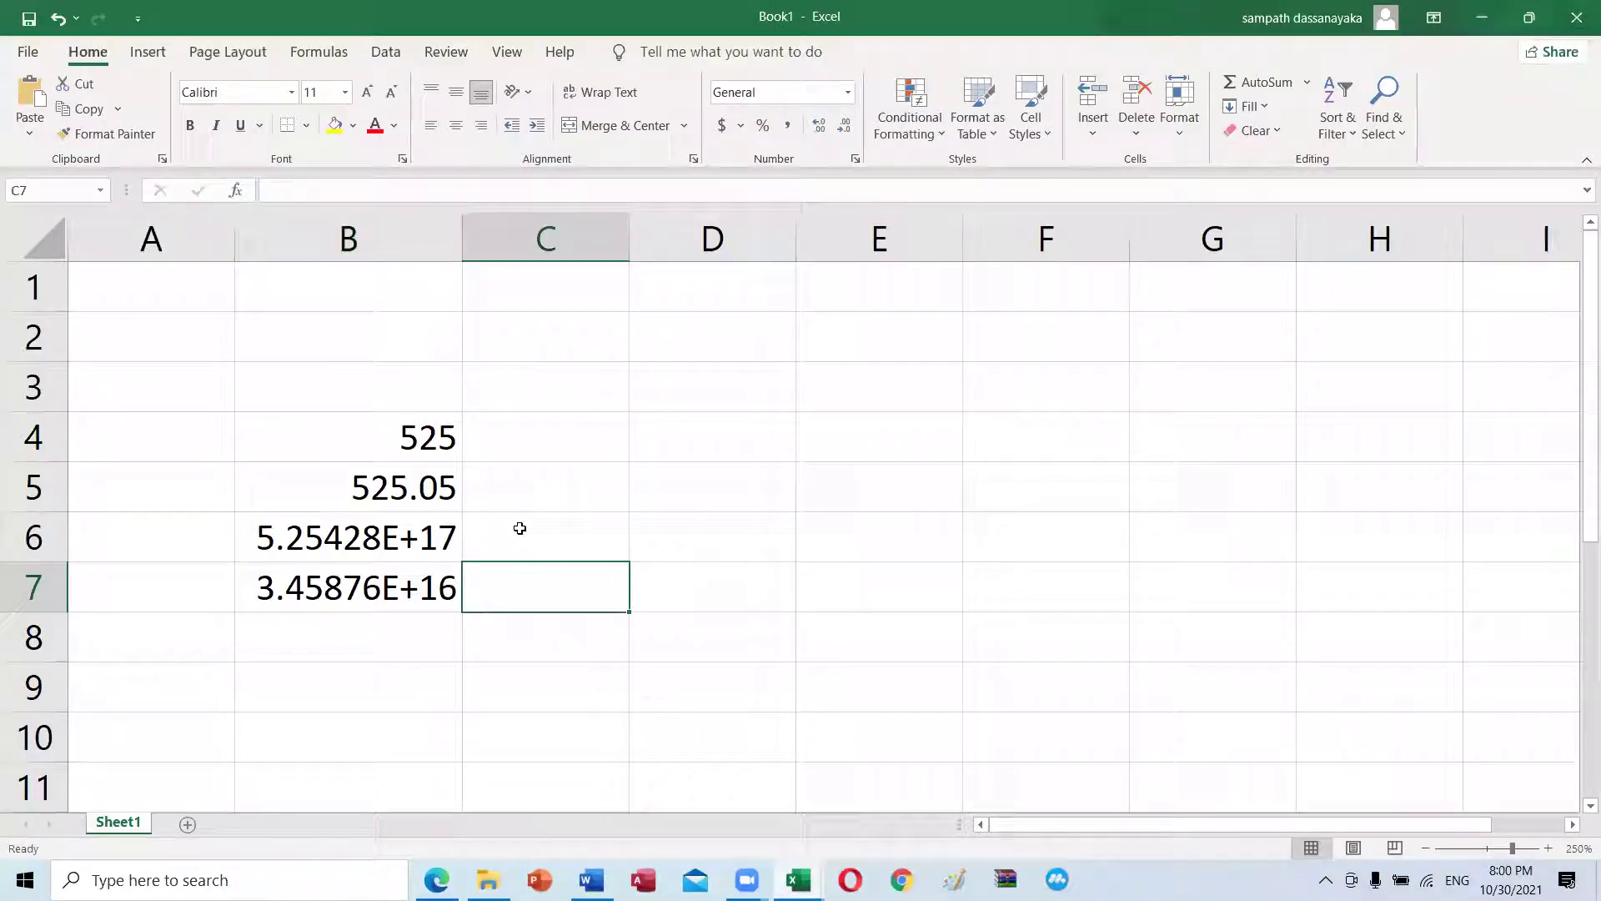
left_click(412, 542)
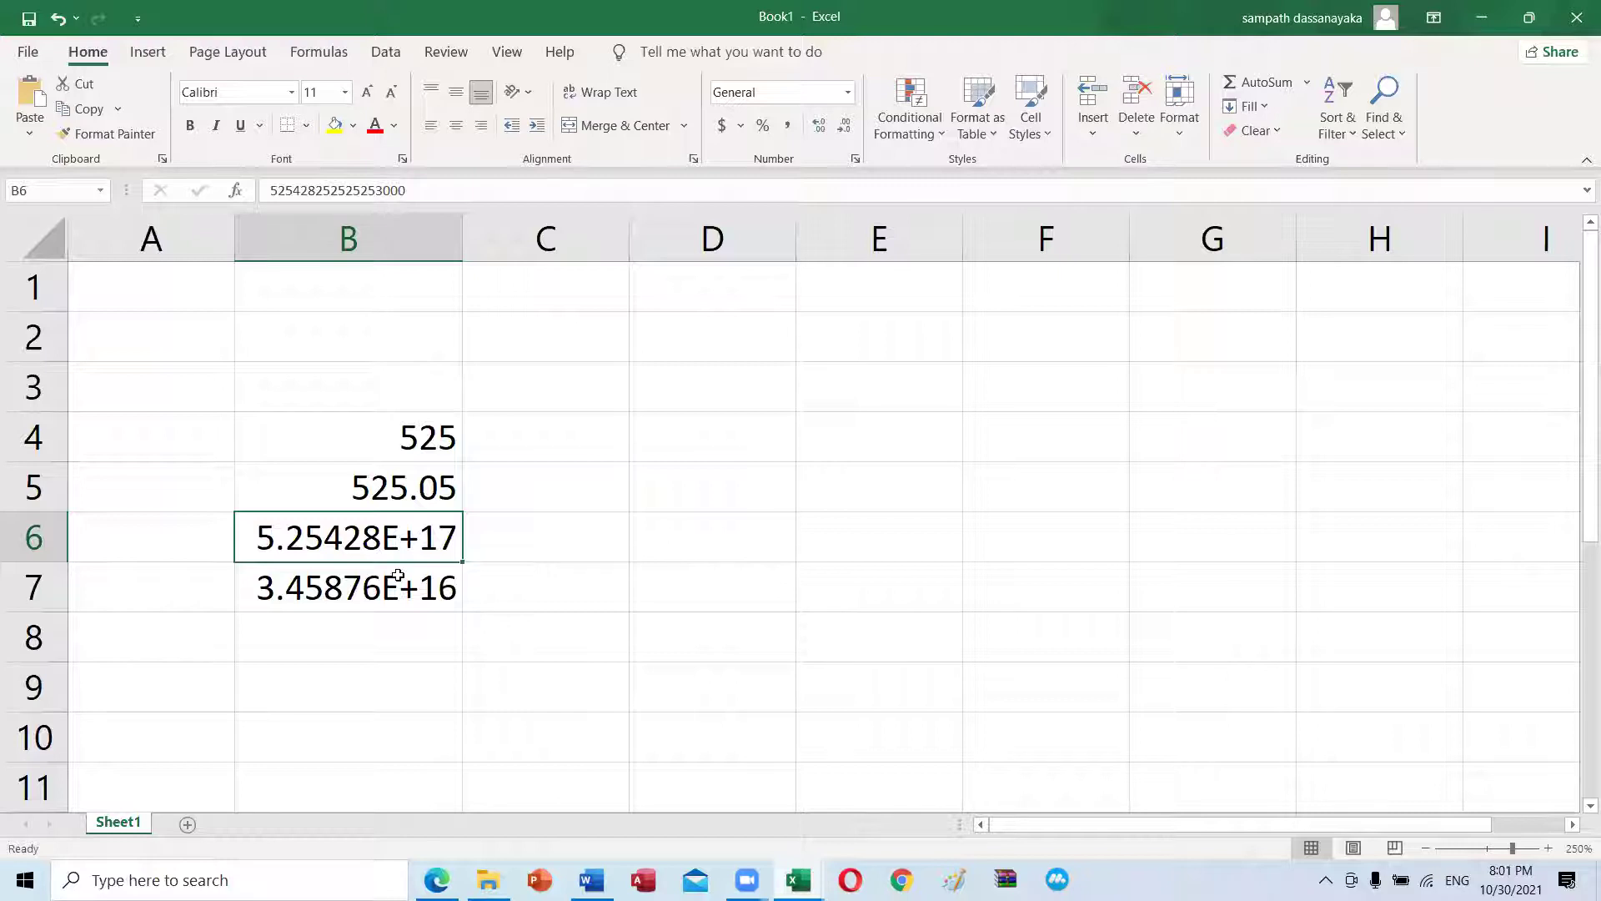
left_click(398, 575)
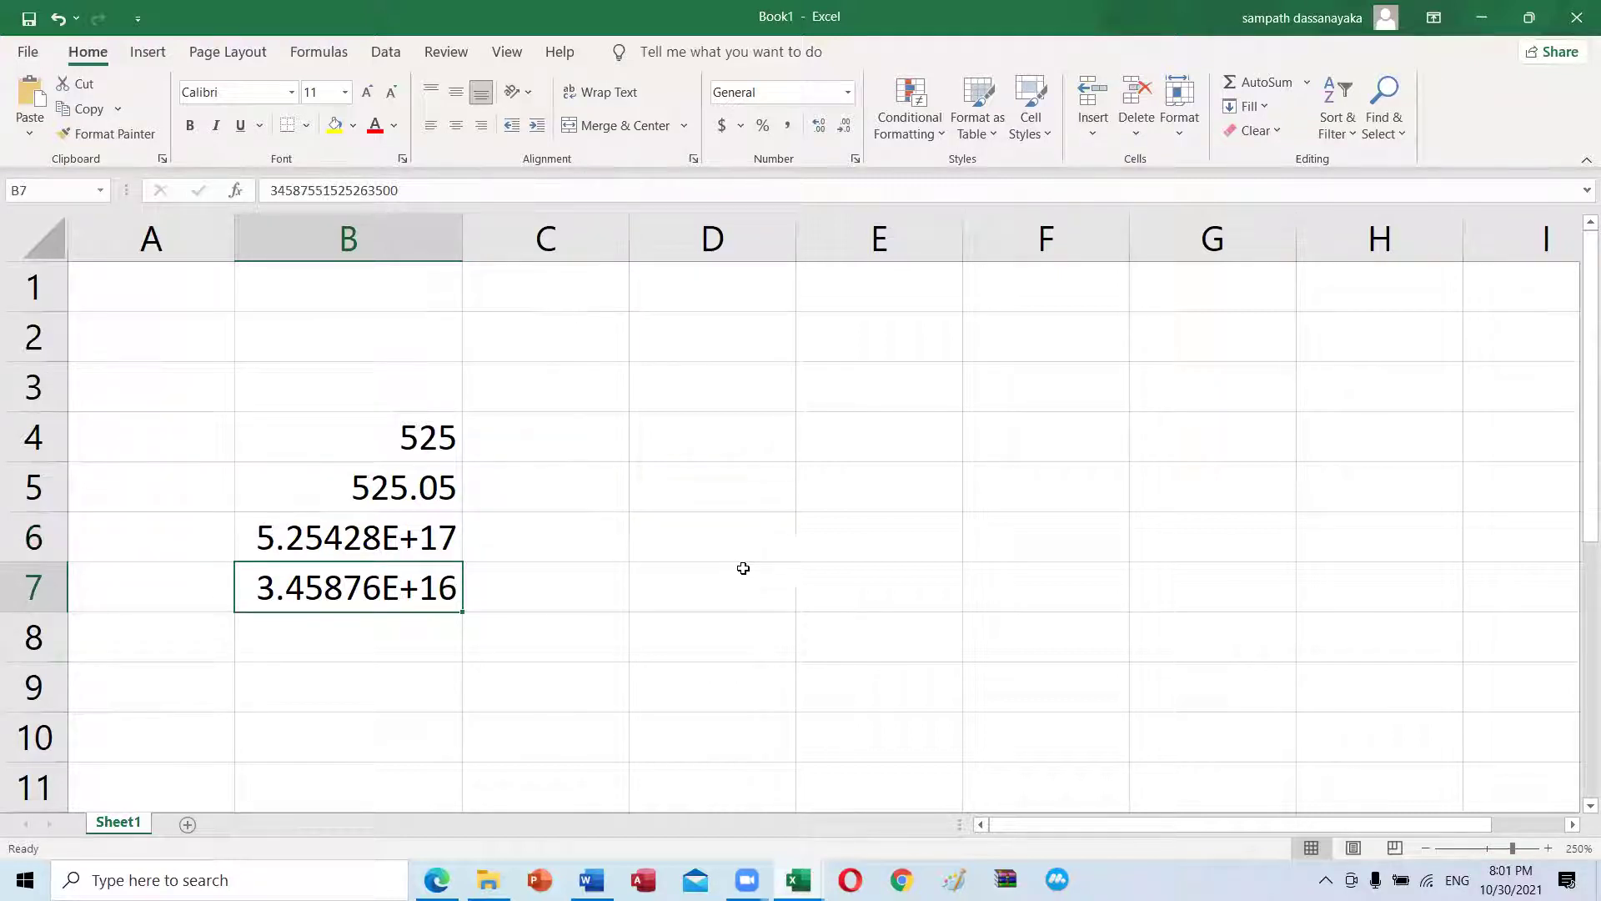
left_click(743, 532)
type("1111")
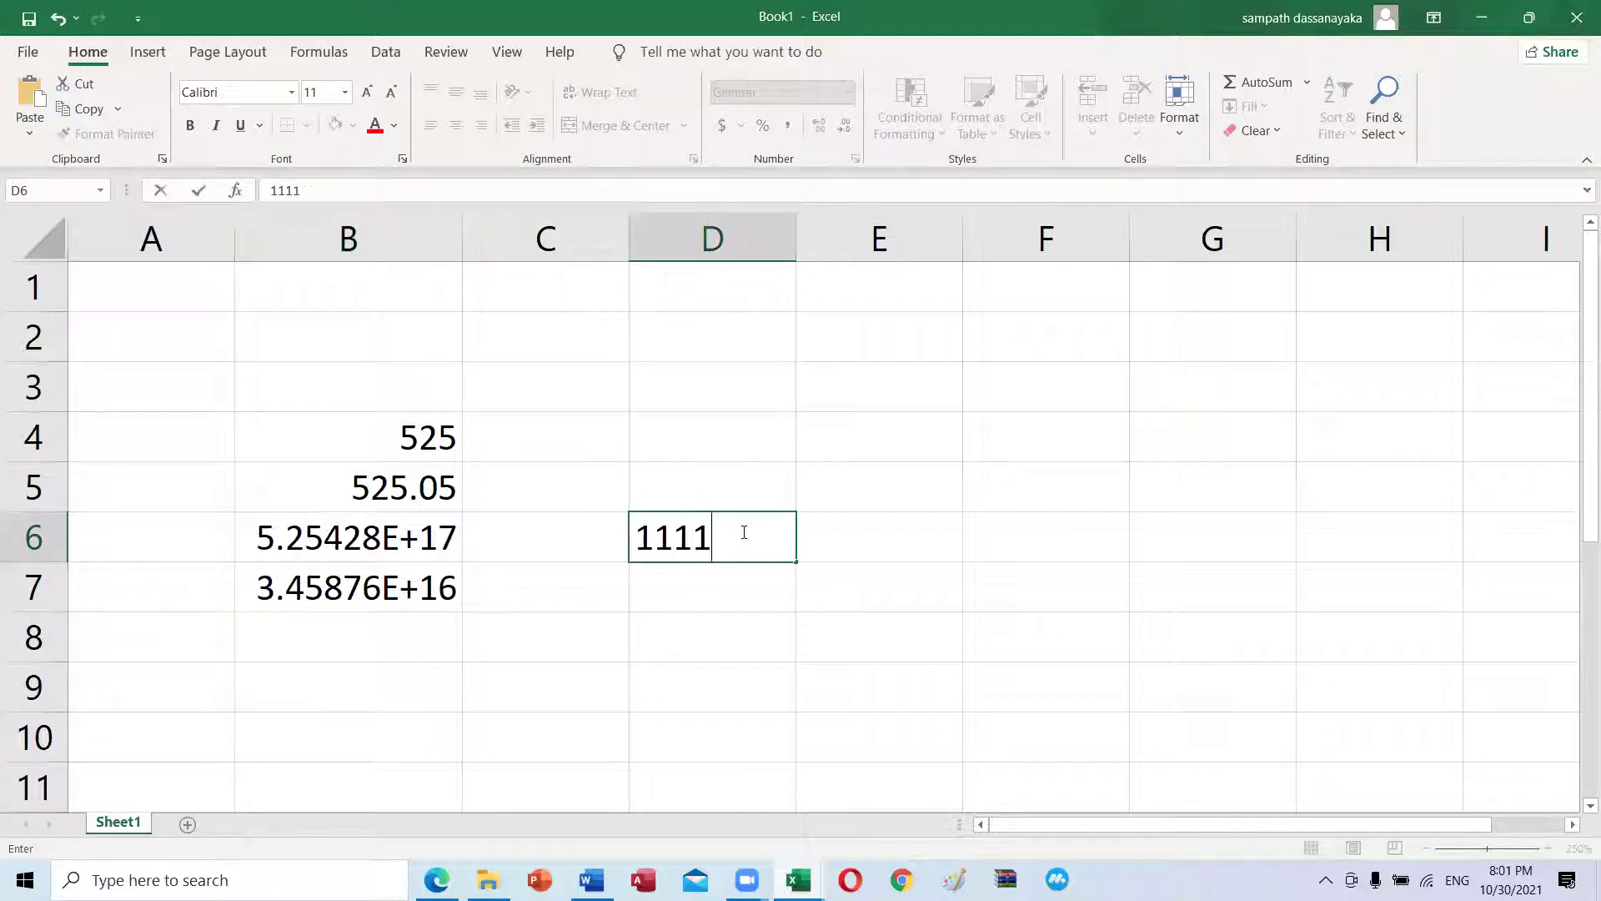
type("11111111111111")
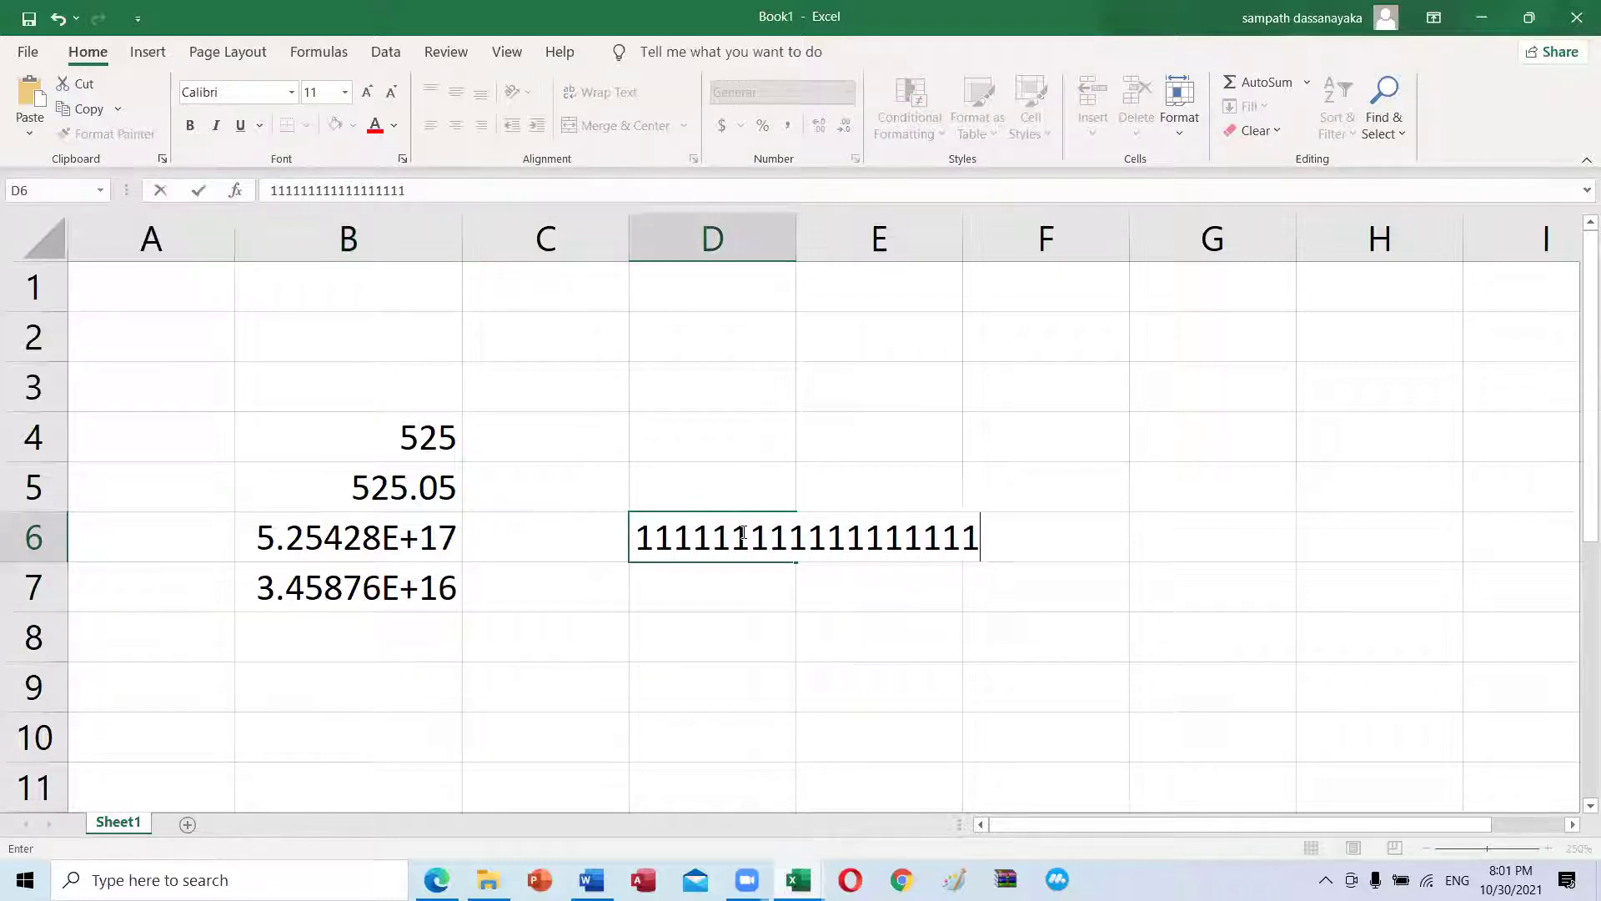
key("Return")
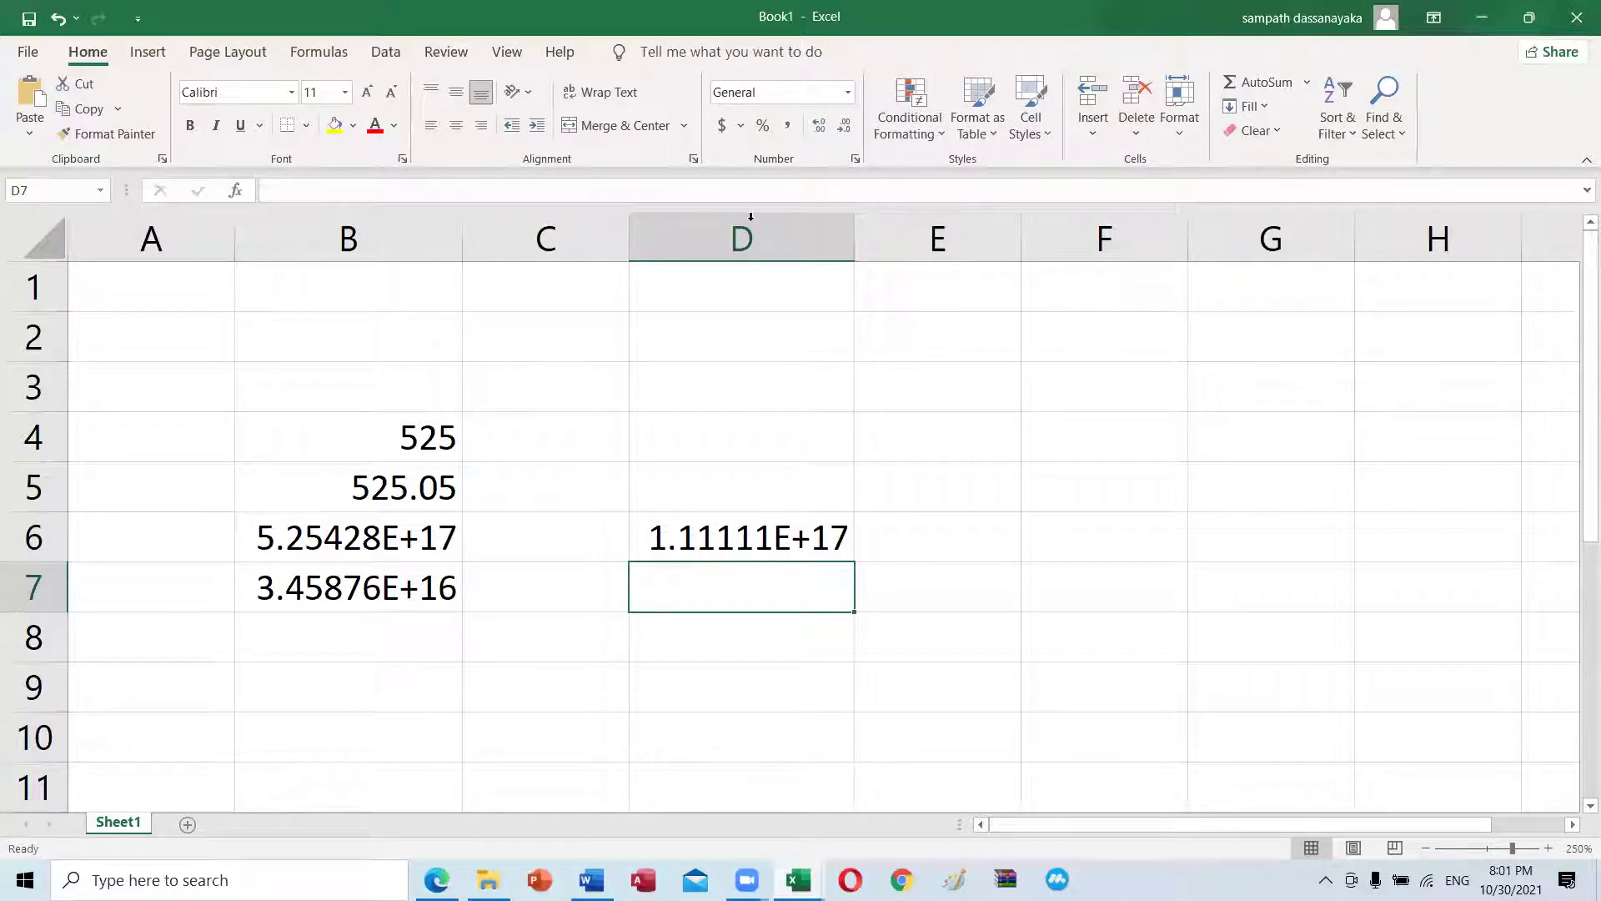
left_click(689, 522)
left_click(735, 601)
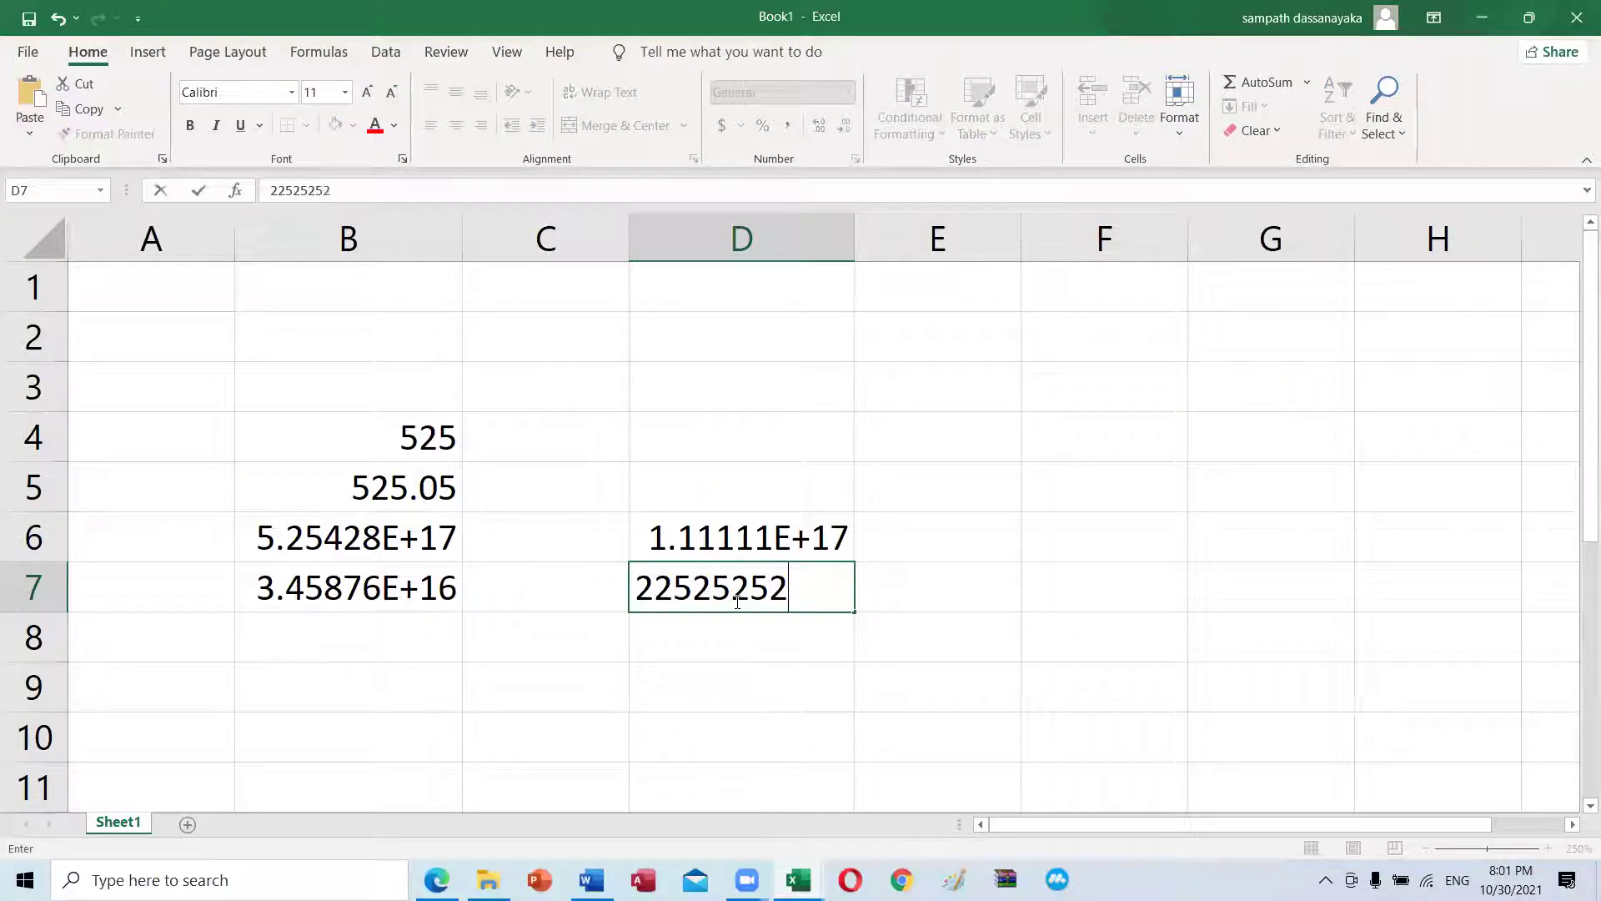
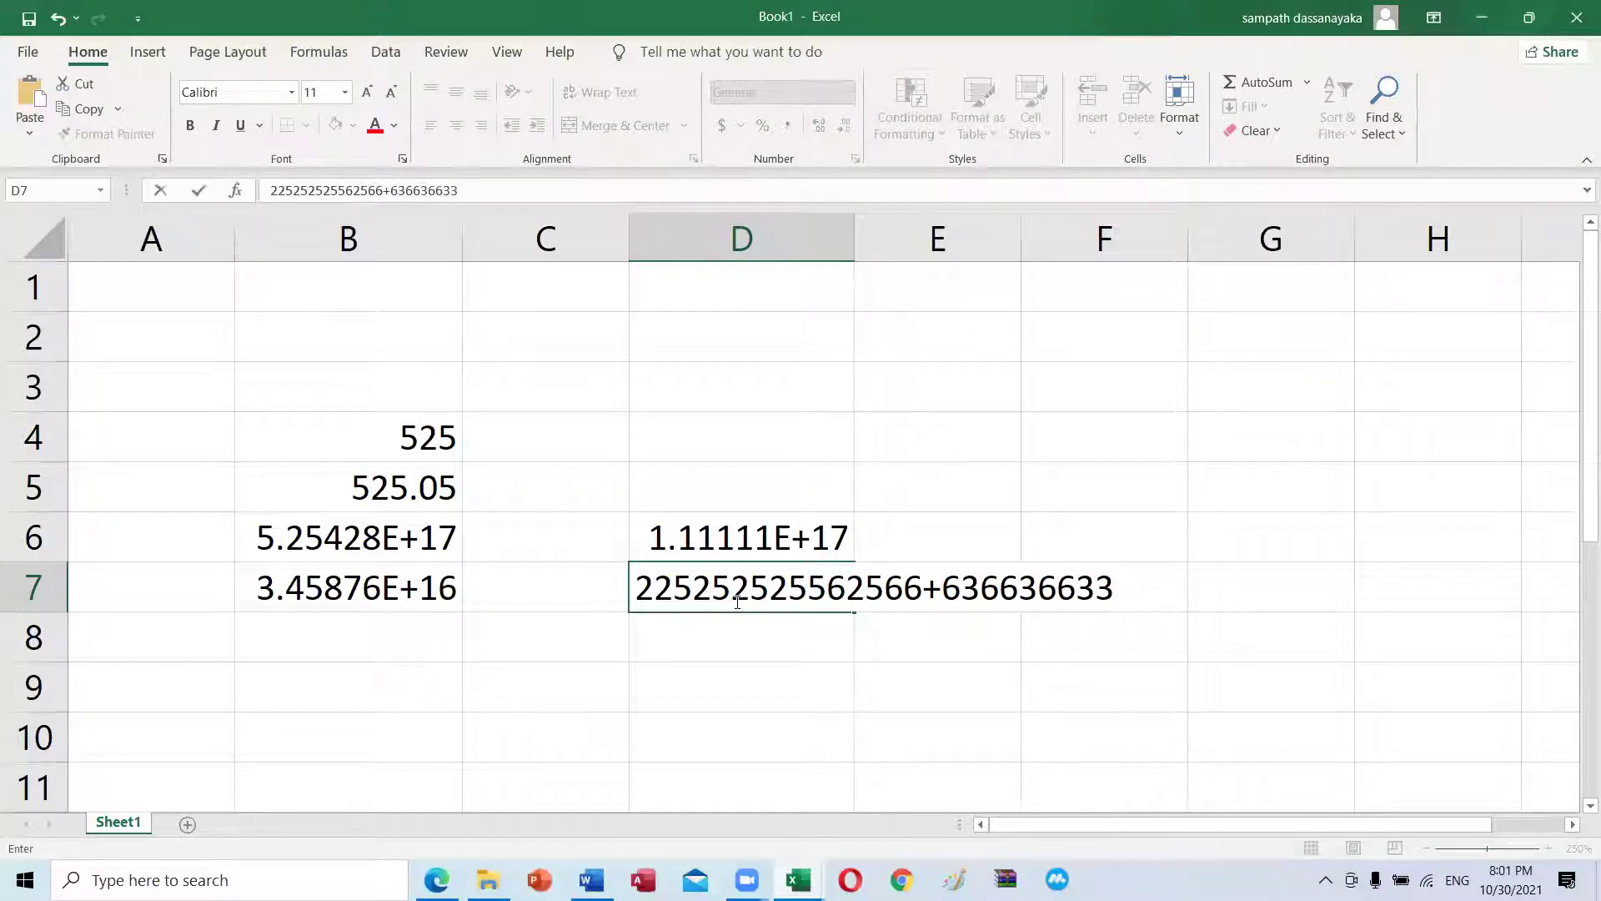
key("Return")
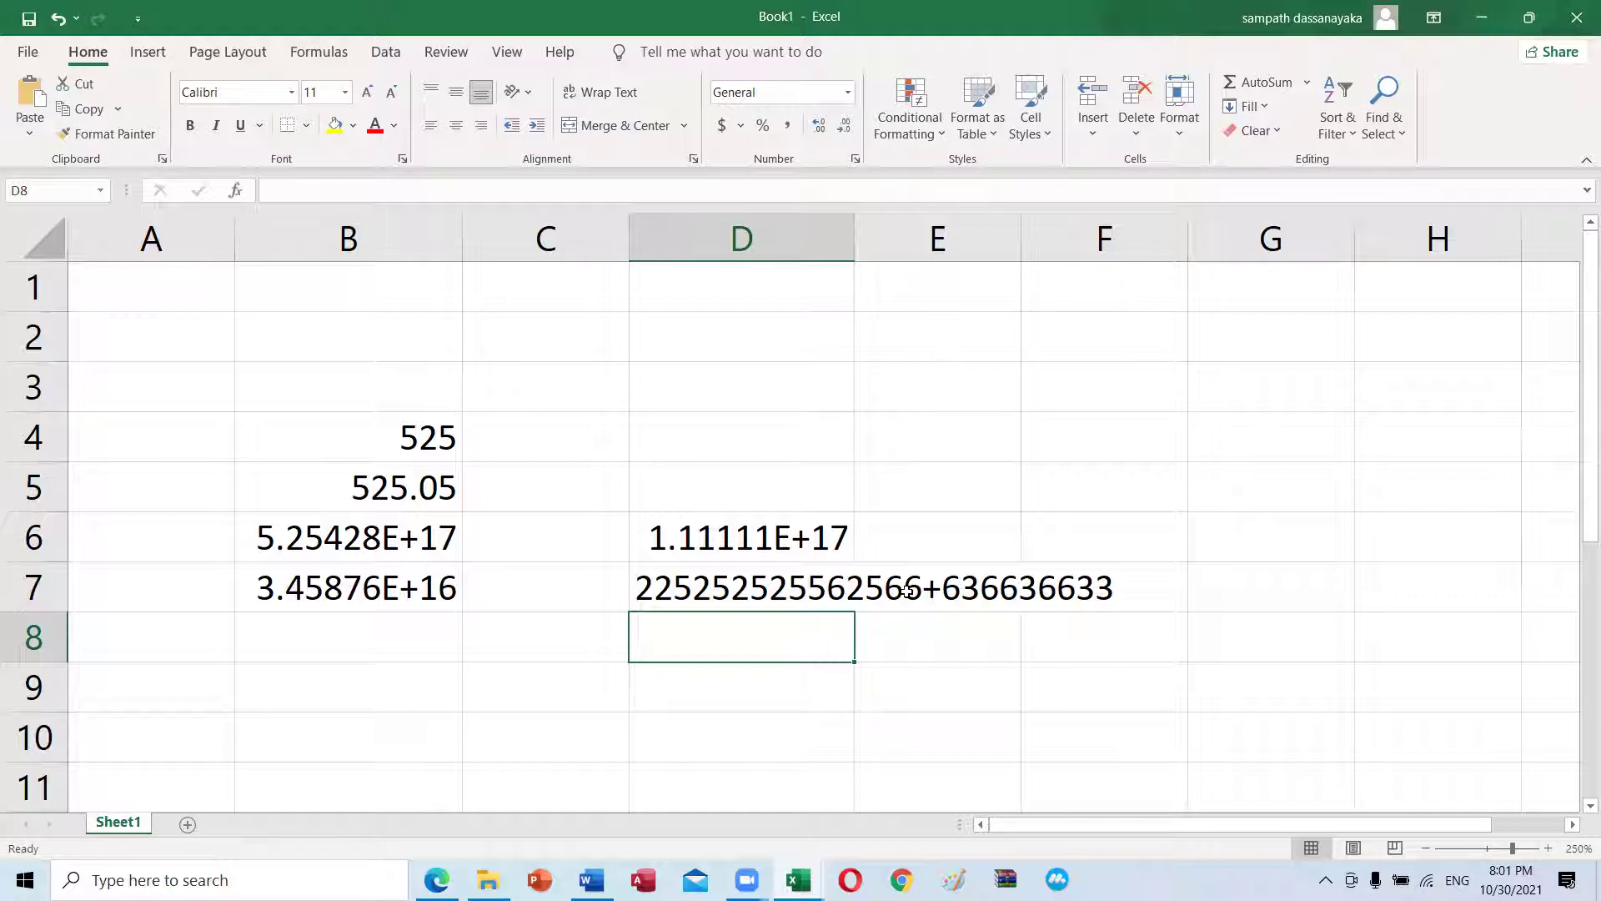
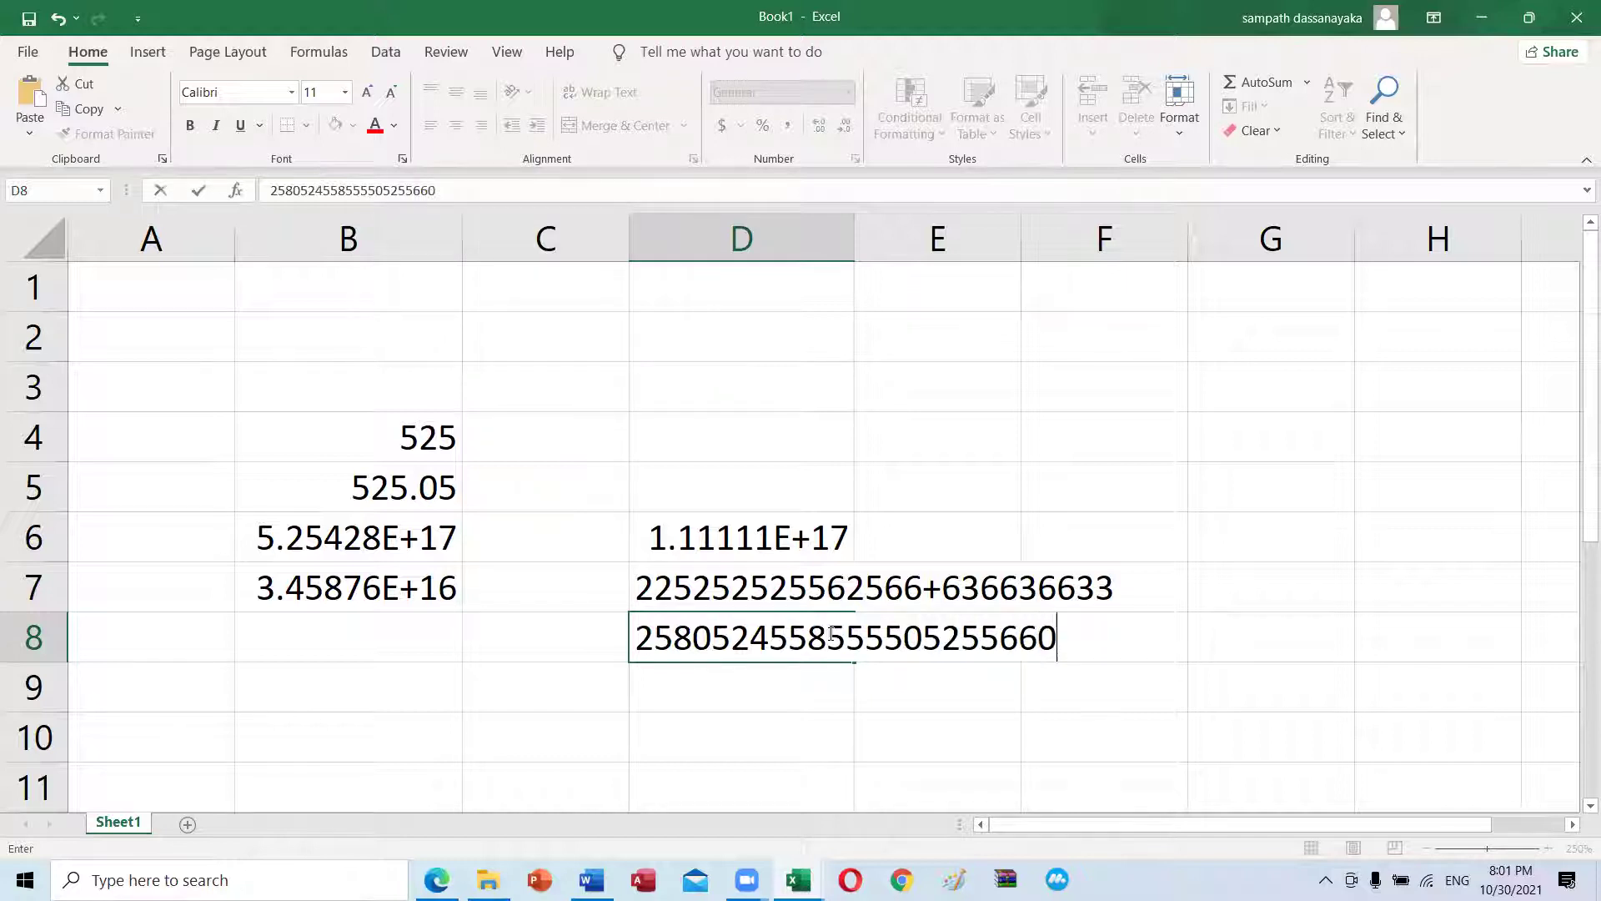
key("Return")
left_click(772, 616)
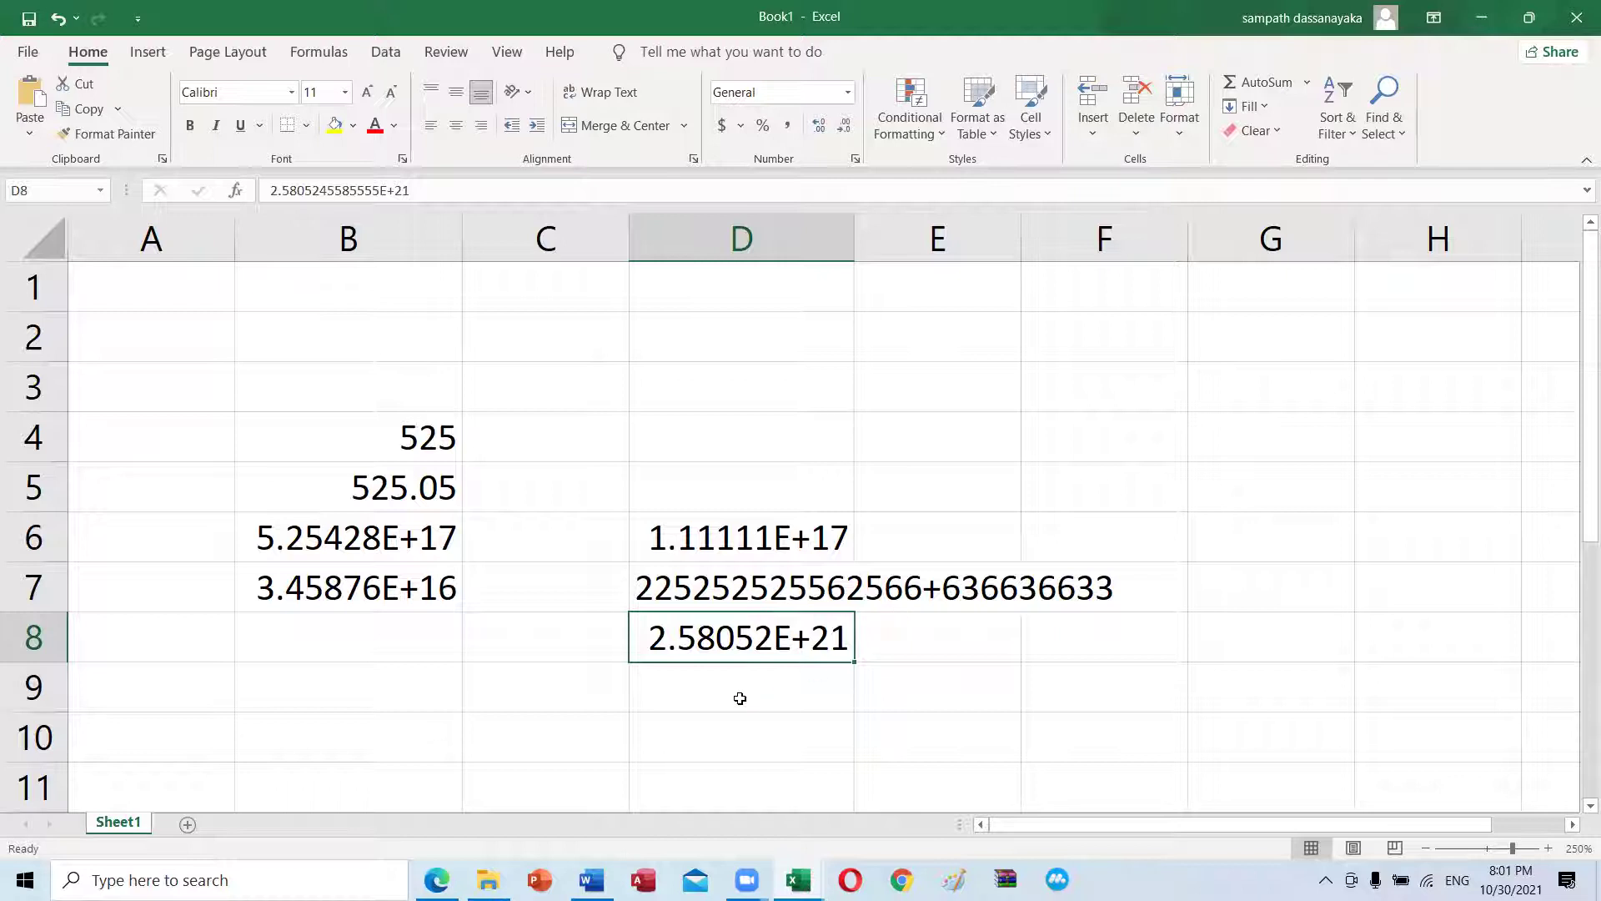
Step: Return to the PDF tutorial, clear the old highlight and scroll to page 9's Format Cells steps
key("alt+Tab")
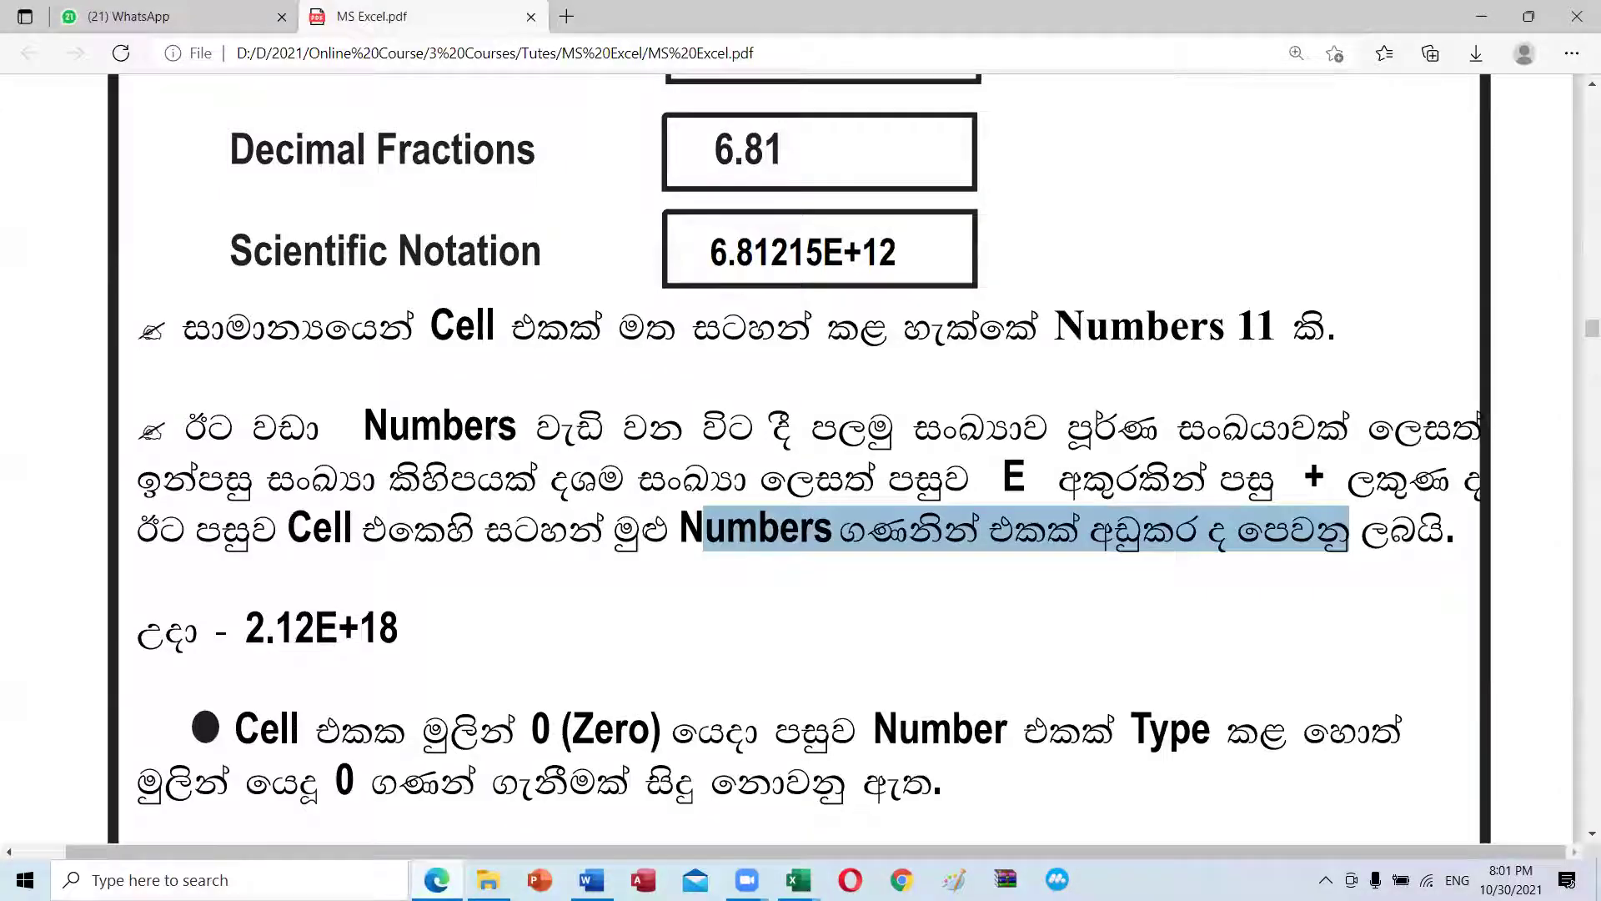
left_click(359, 683)
scroll(414, 625, "down", 3)
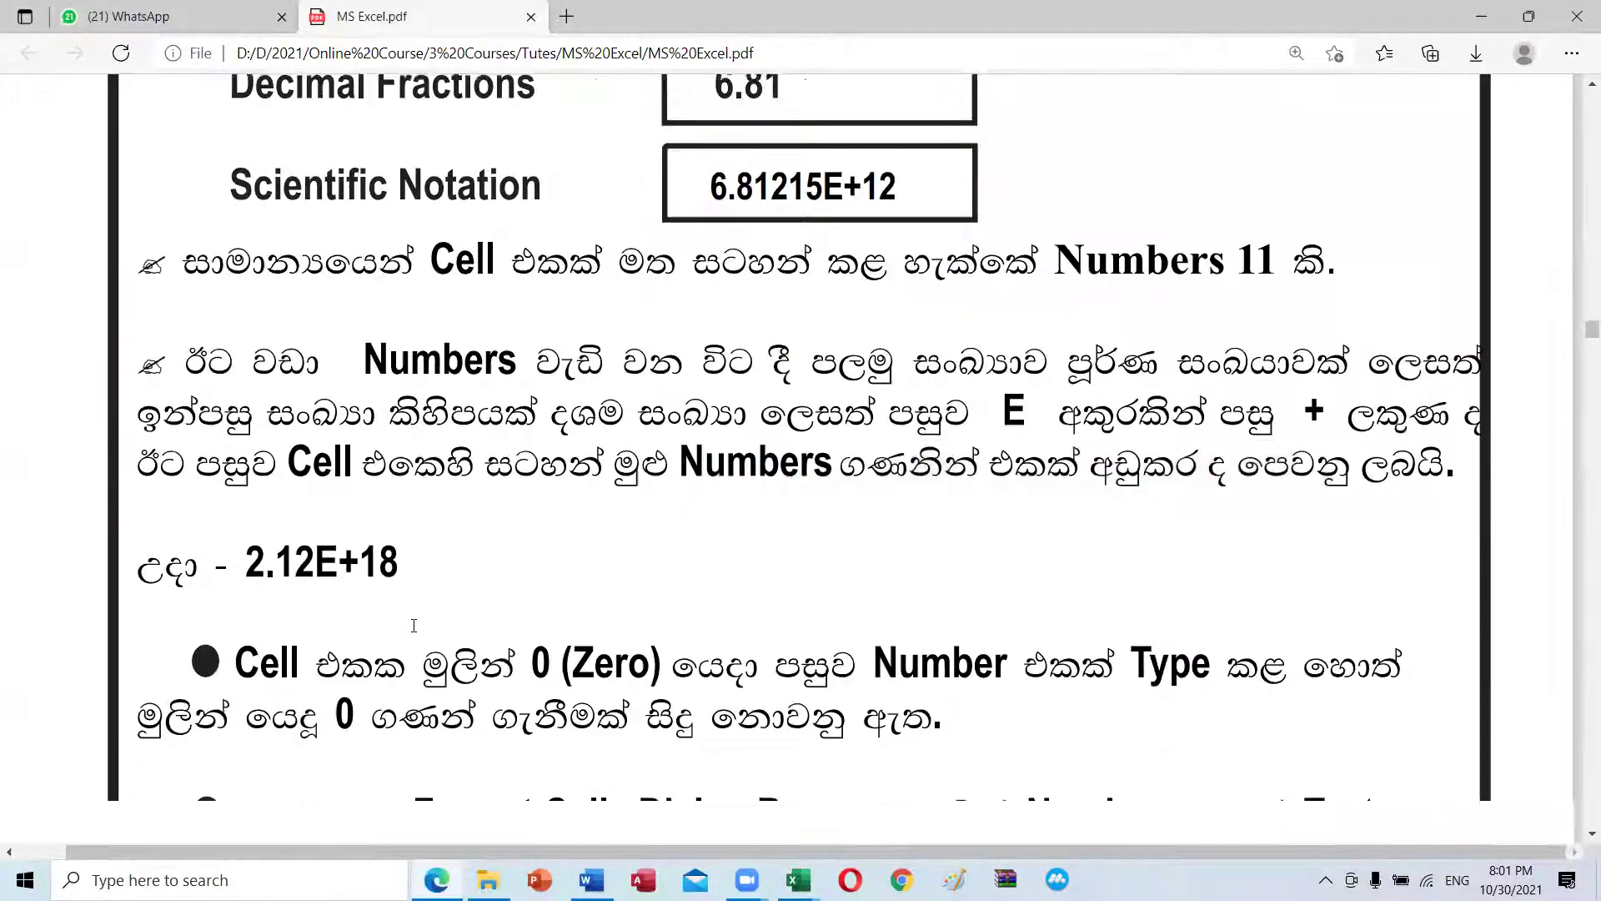
scroll(367, 517, "down", 1)
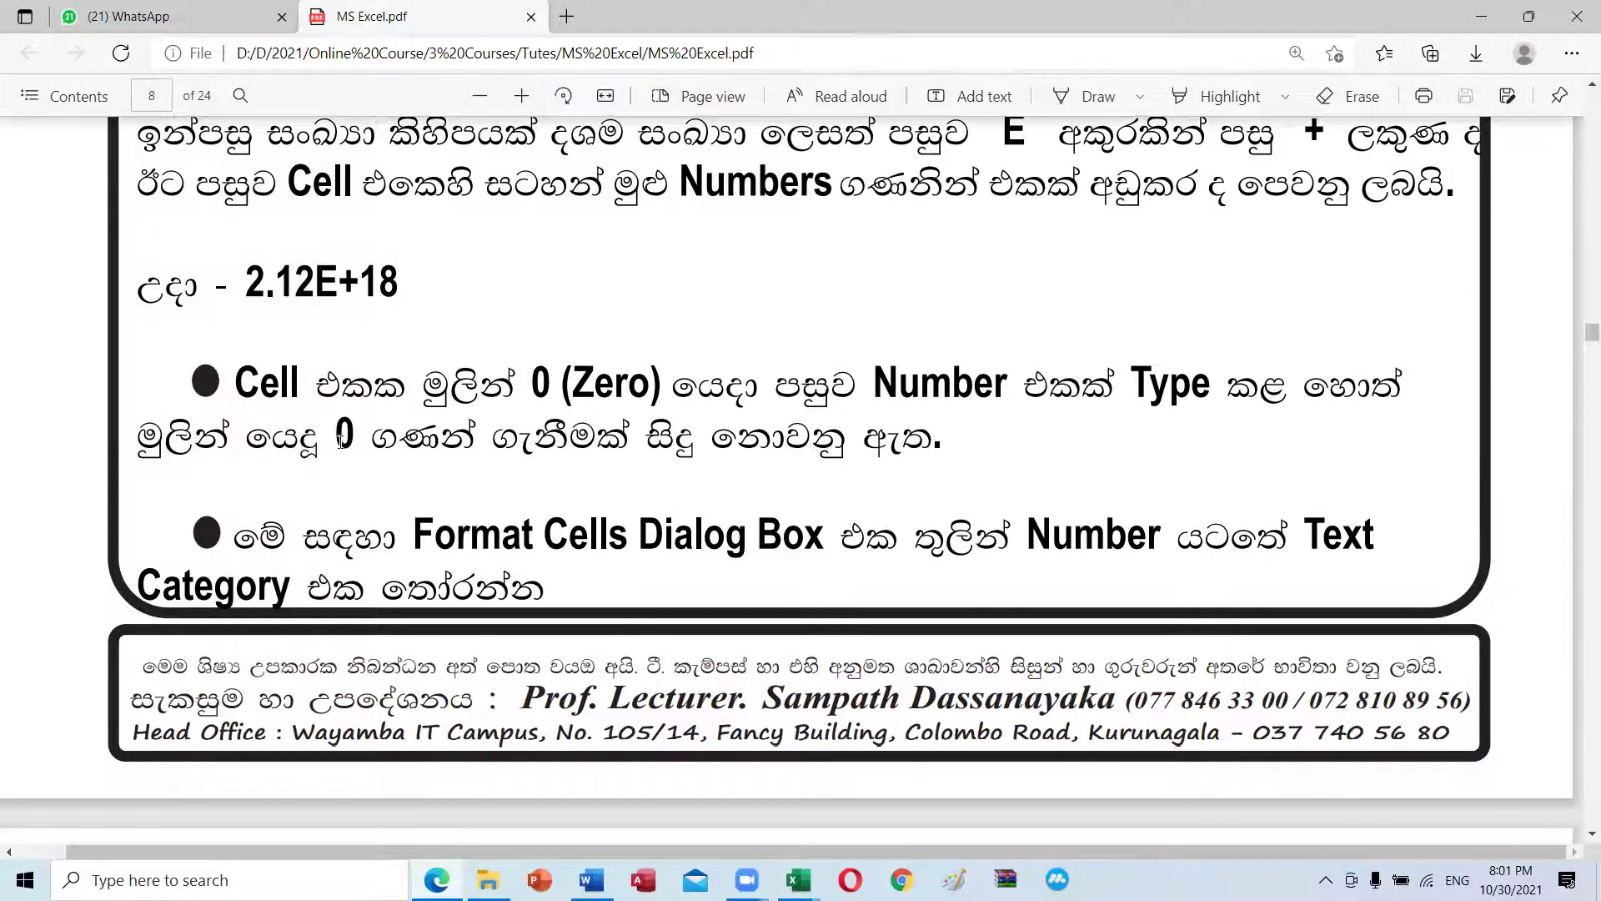
scroll(286, 588, "down", 1)
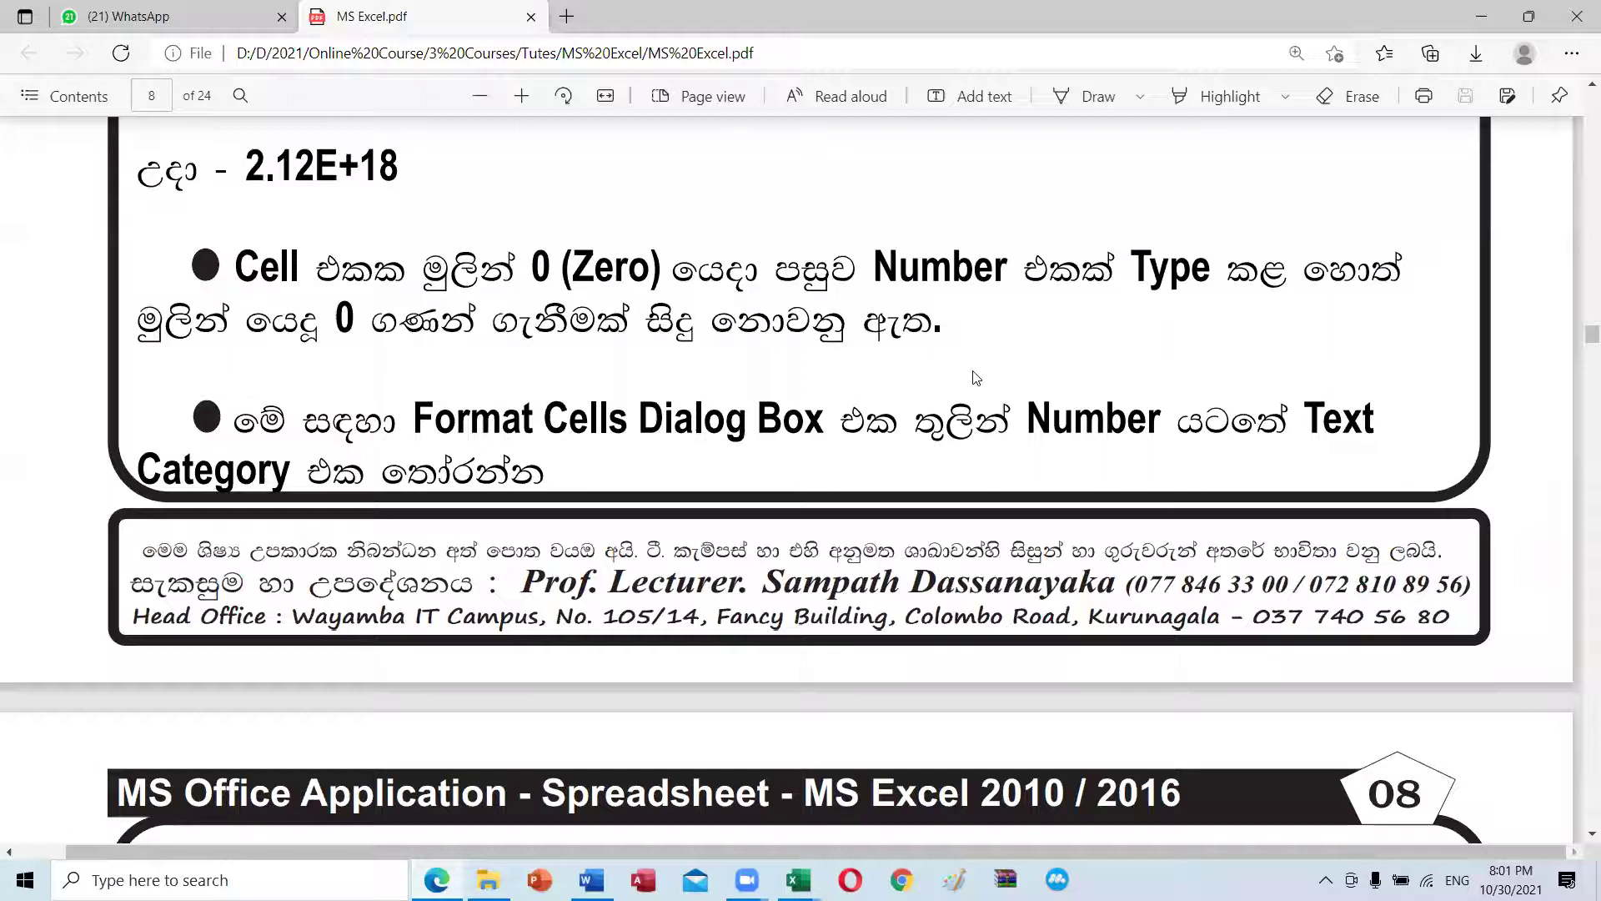
scroll(414, 431, "down", 5)
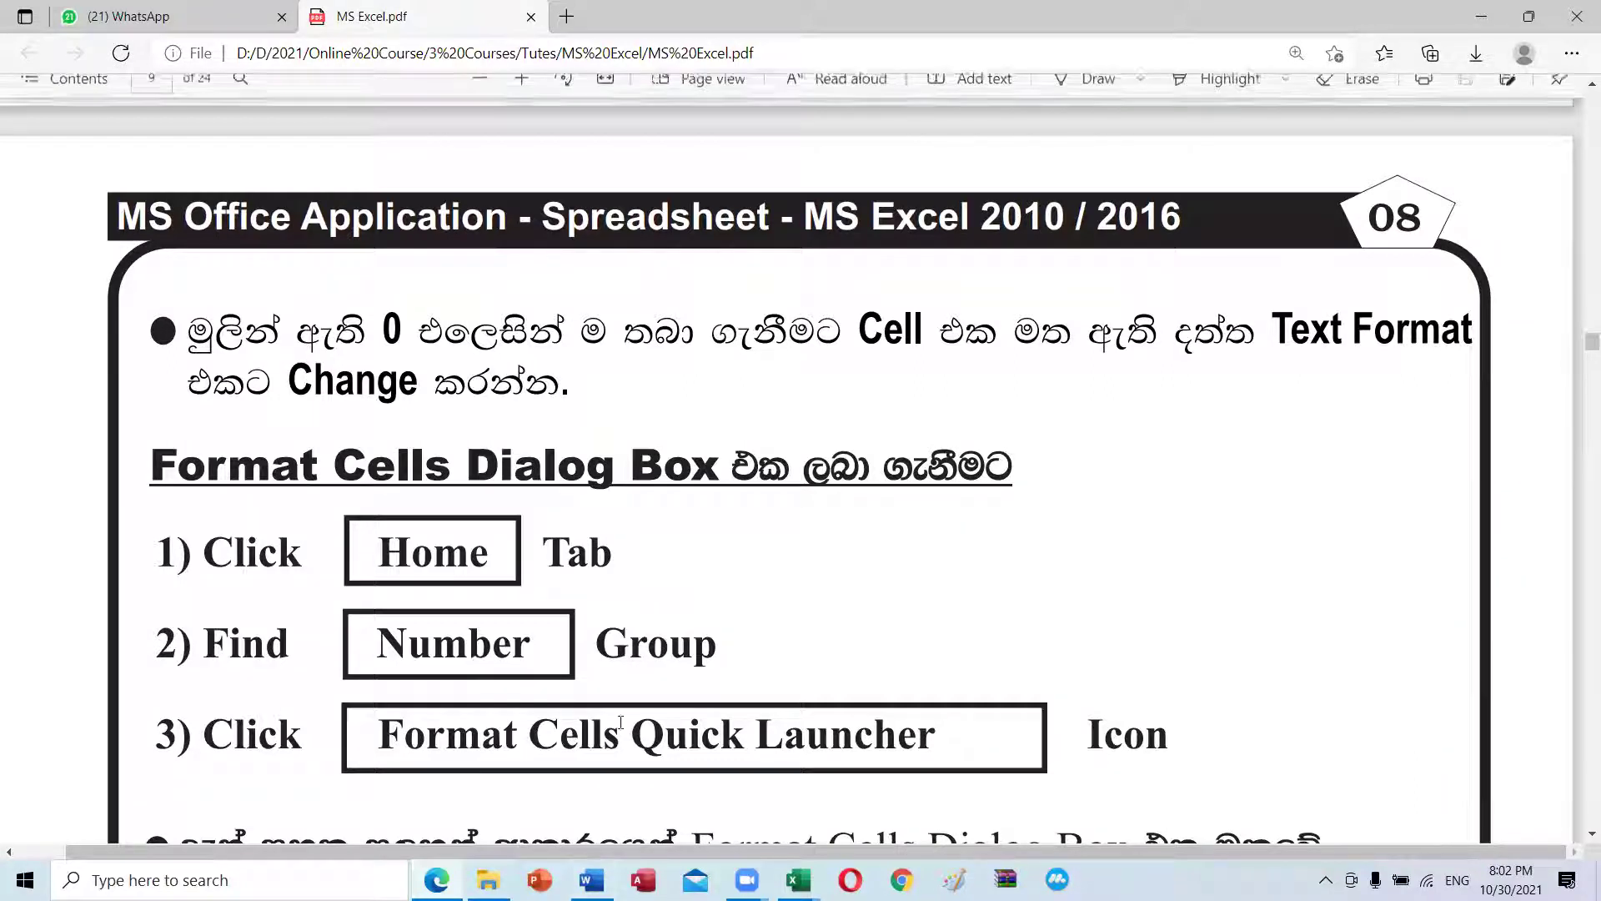
scroll(598, 573, "down", 3)
scroll(597, 572, "down", 2)
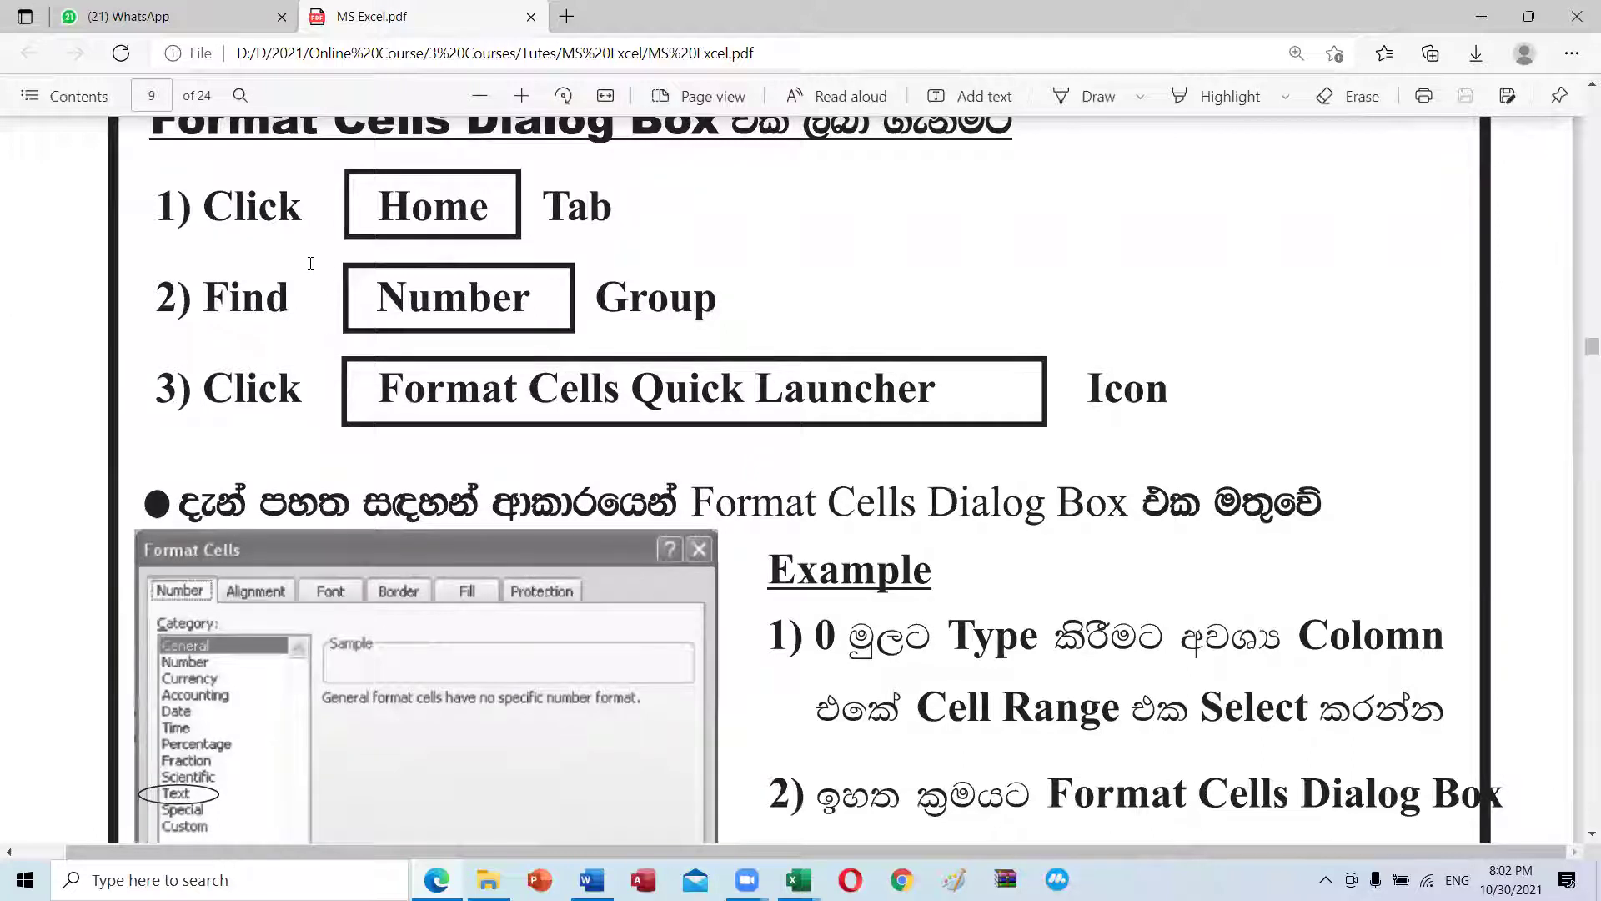
scroll(311, 264, "up", 2)
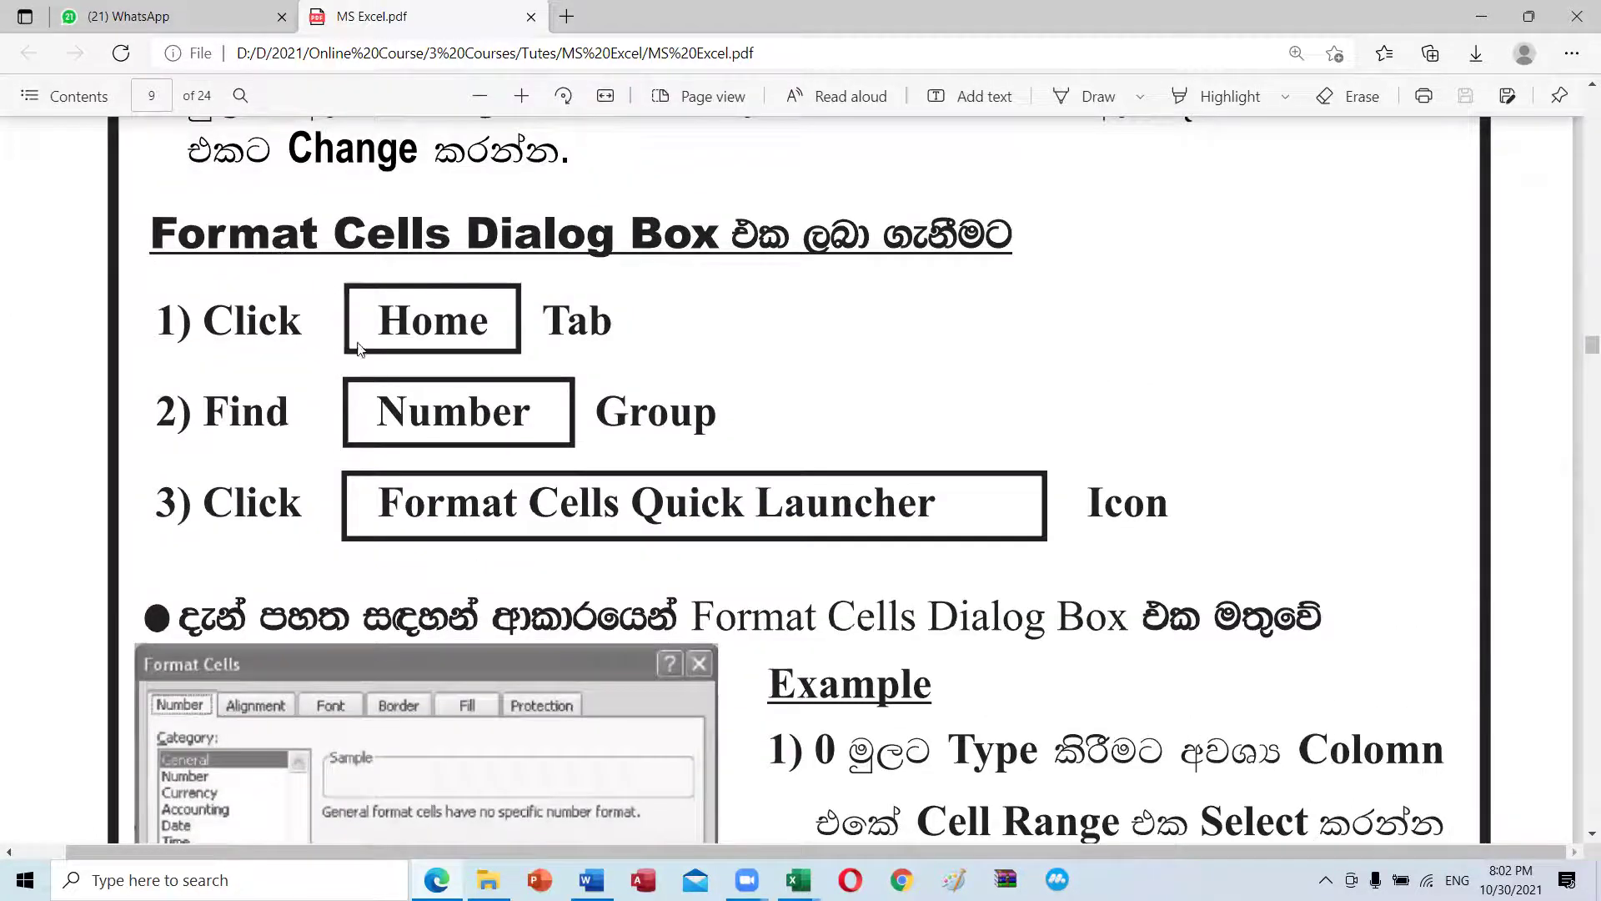
Step: Highlight the Home, Number group and Format Cells Quick Launcher steps, then return to Book1
left_click_drag(358, 324, 492, 321)
left_click(411, 411)
left_click_drag(411, 411, 622, 413)
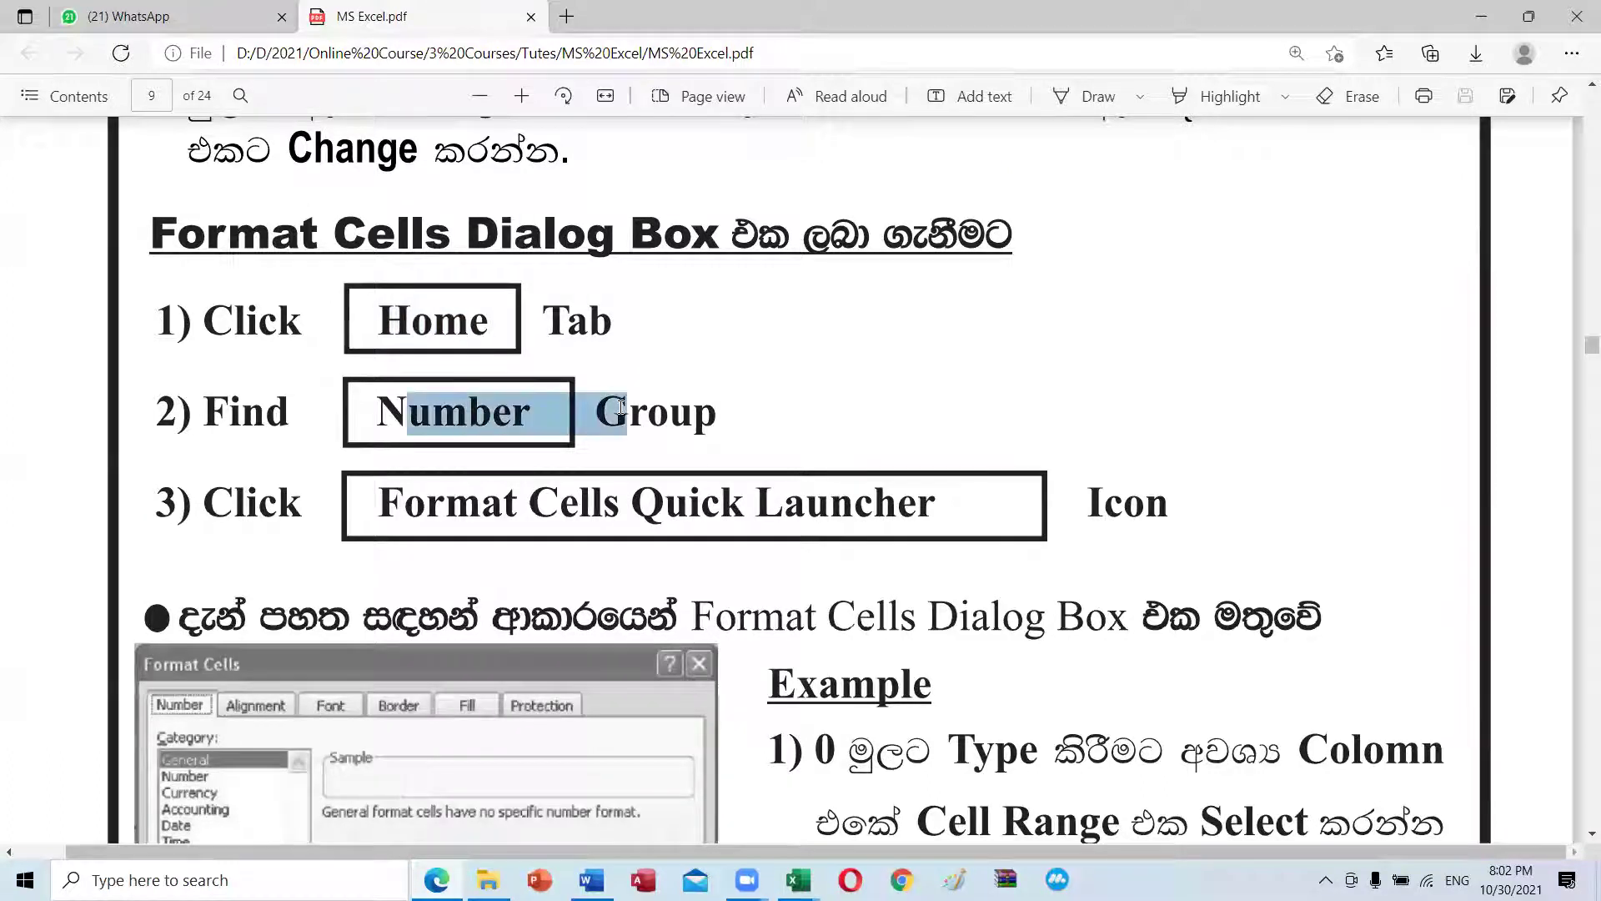
left_click_drag(379, 503, 947, 506)
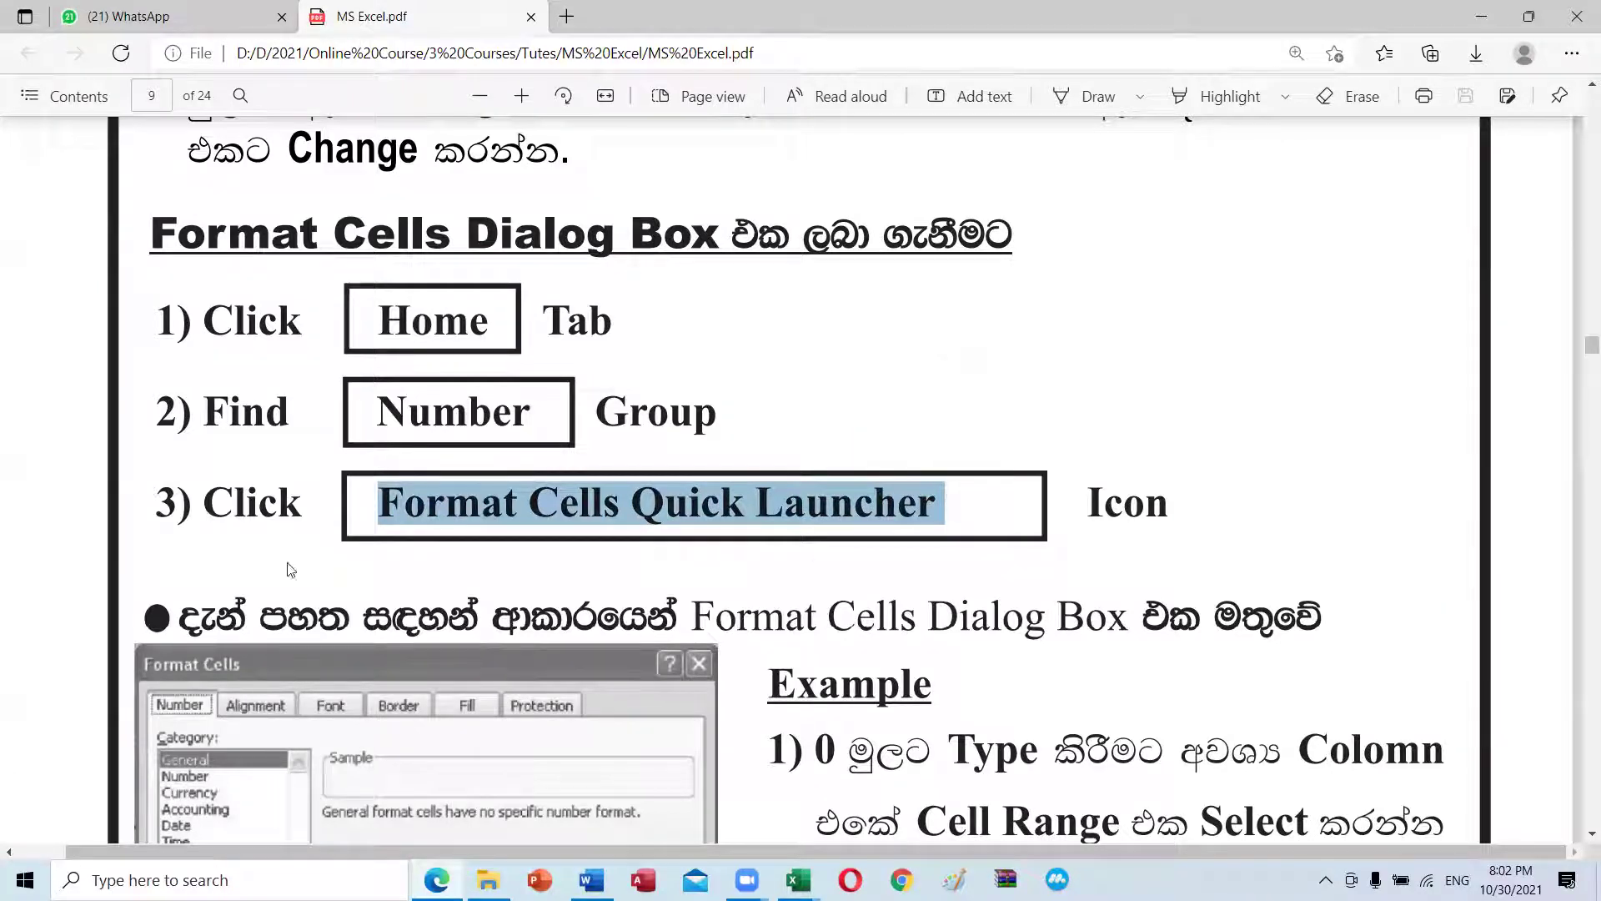
scroll(334, 517, "down", 3)
scroll(365, 555, "down", 1)
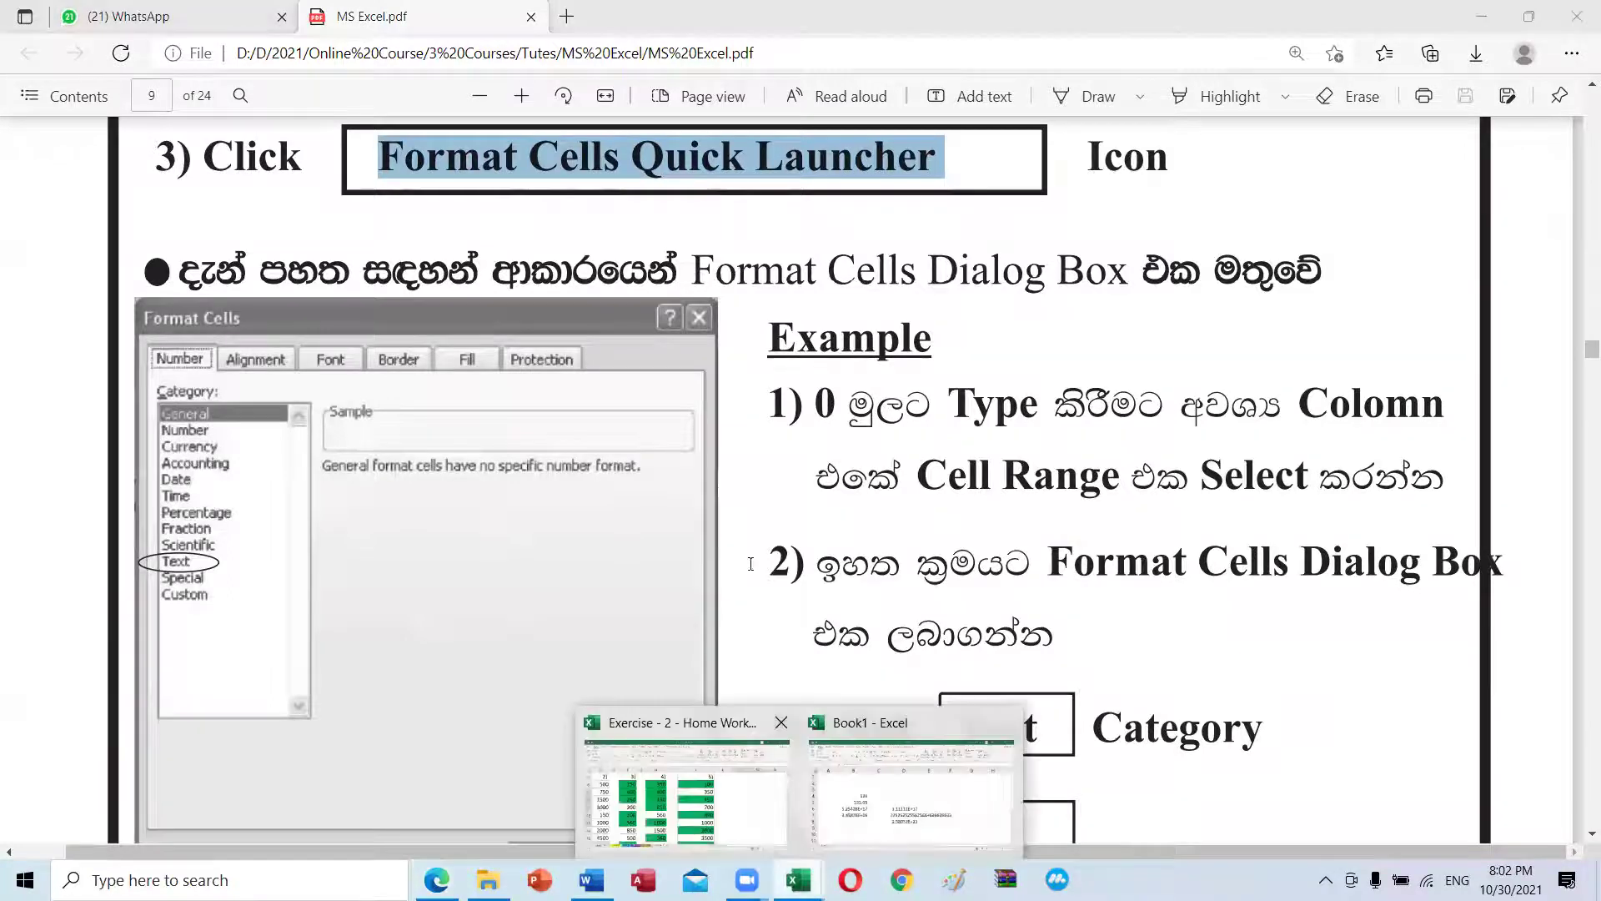
left_click(876, 724)
left_click(395, 667)
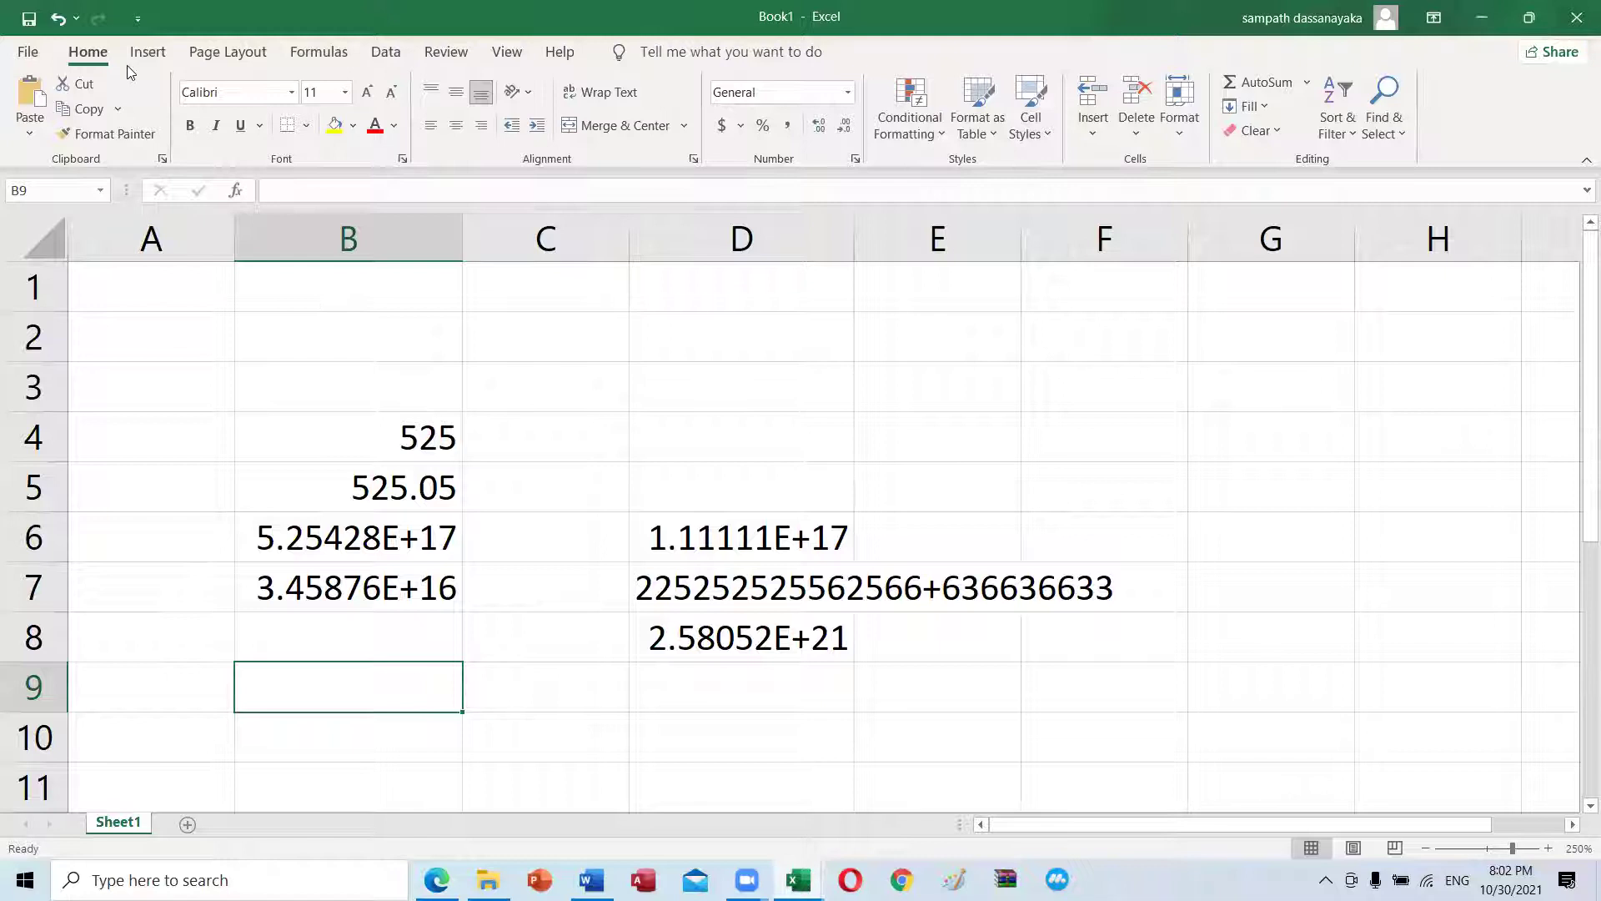
left_click(694, 159)
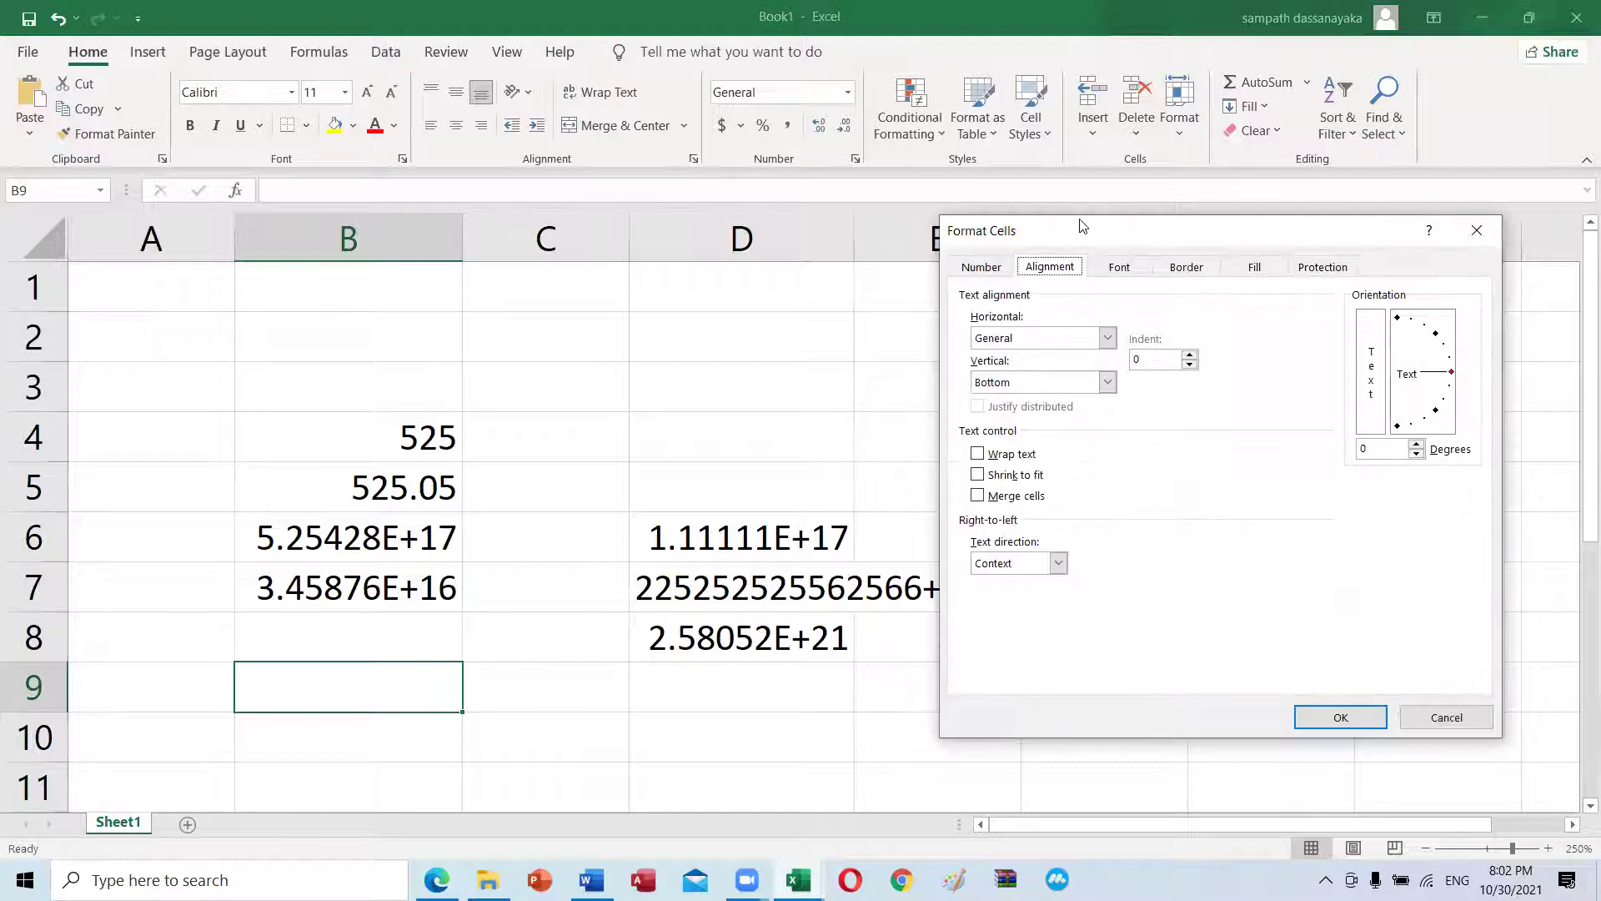
left_click_drag(1055, 242, 895, 300)
left_click(834, 326)
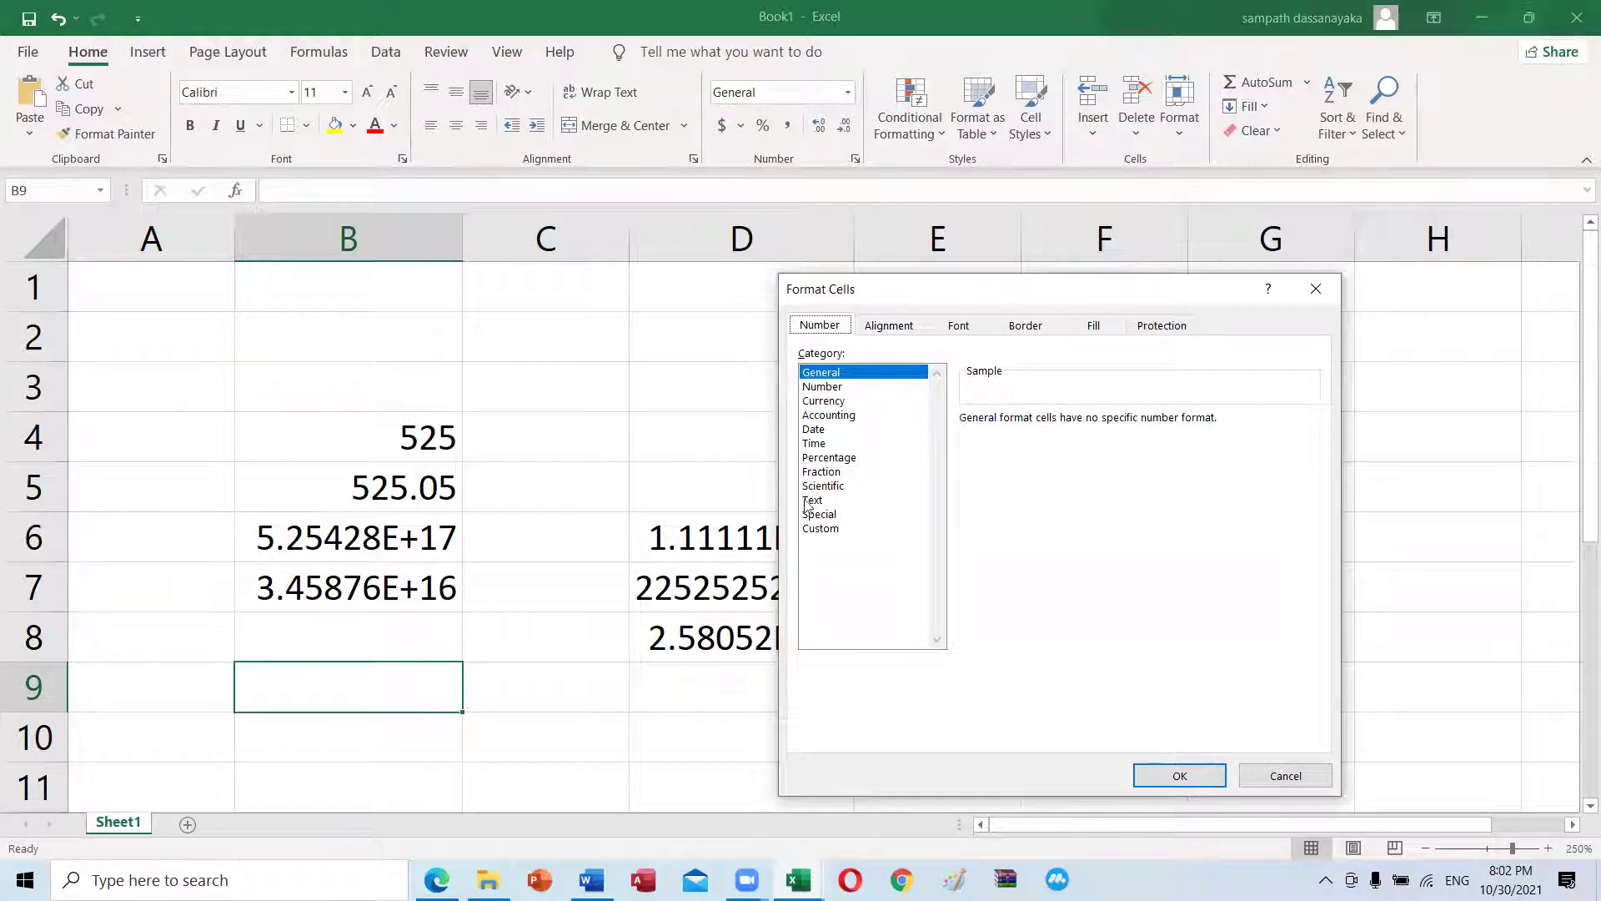
left_click(1286, 776)
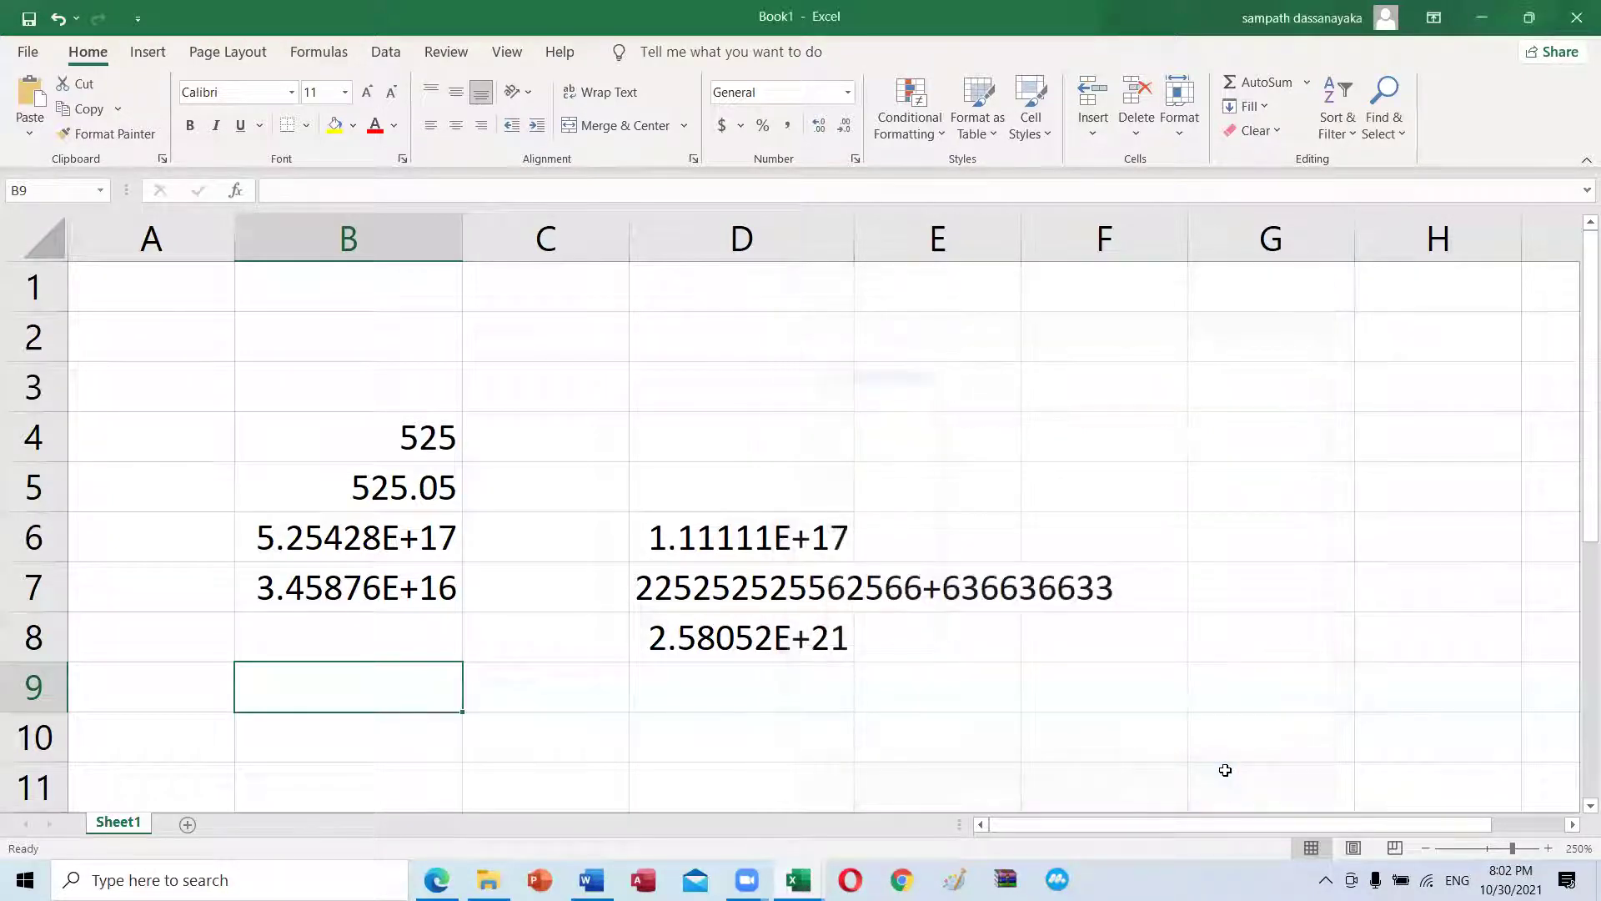
left_click(620, 646)
left_click(638, 739)
left_click(517, 655)
left_click(378, 649)
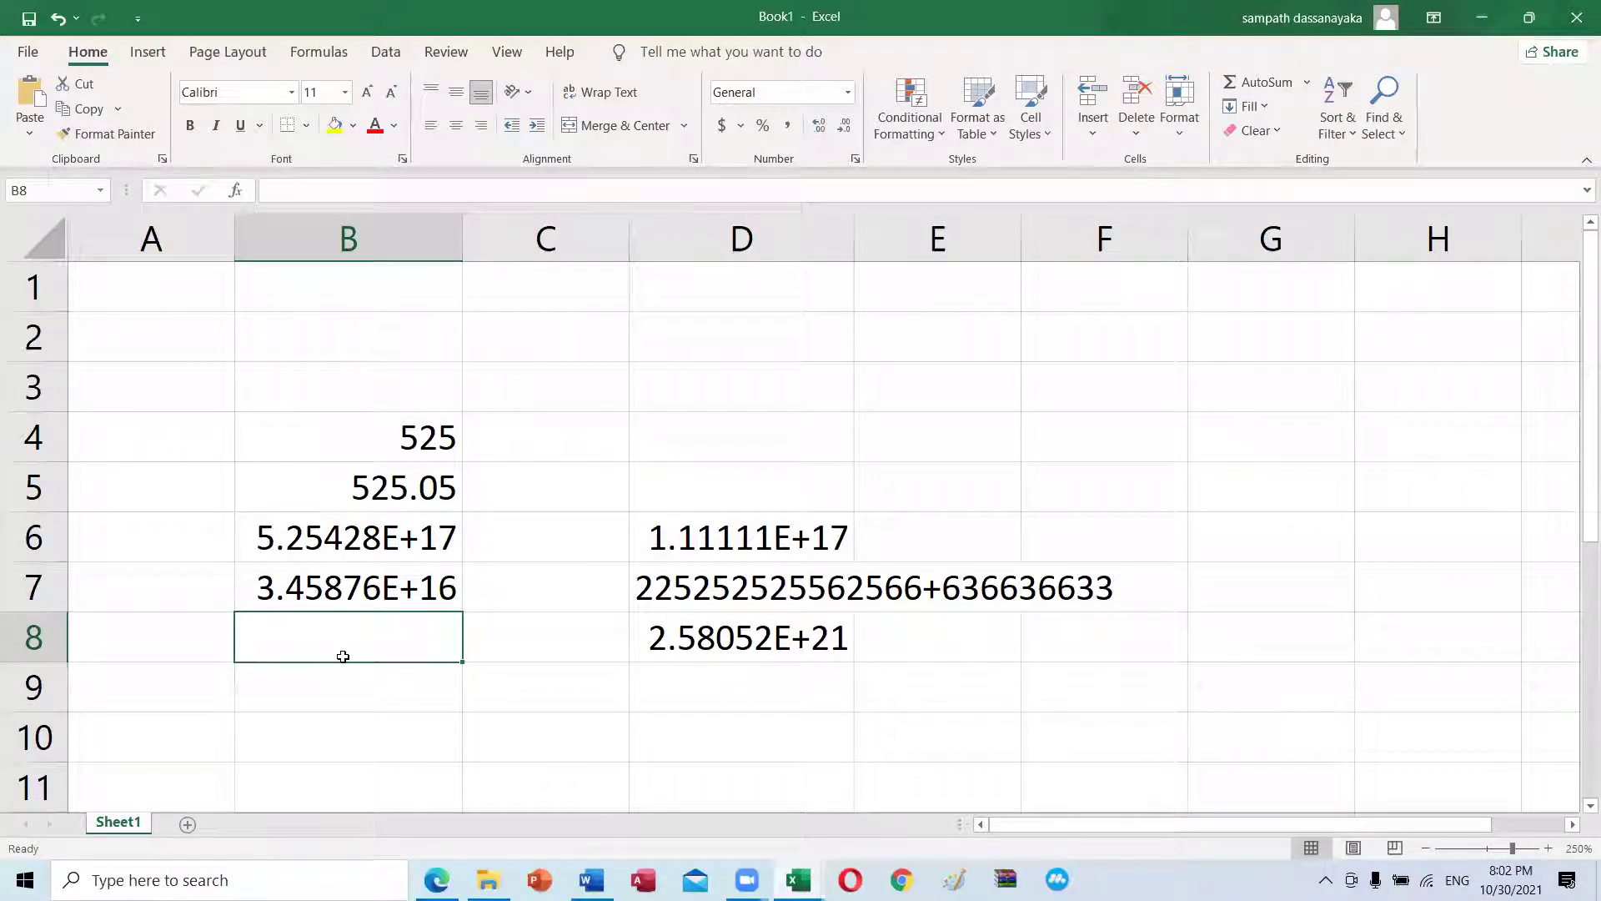
Step: Autofit column B to its contents
left_click(945, 440)
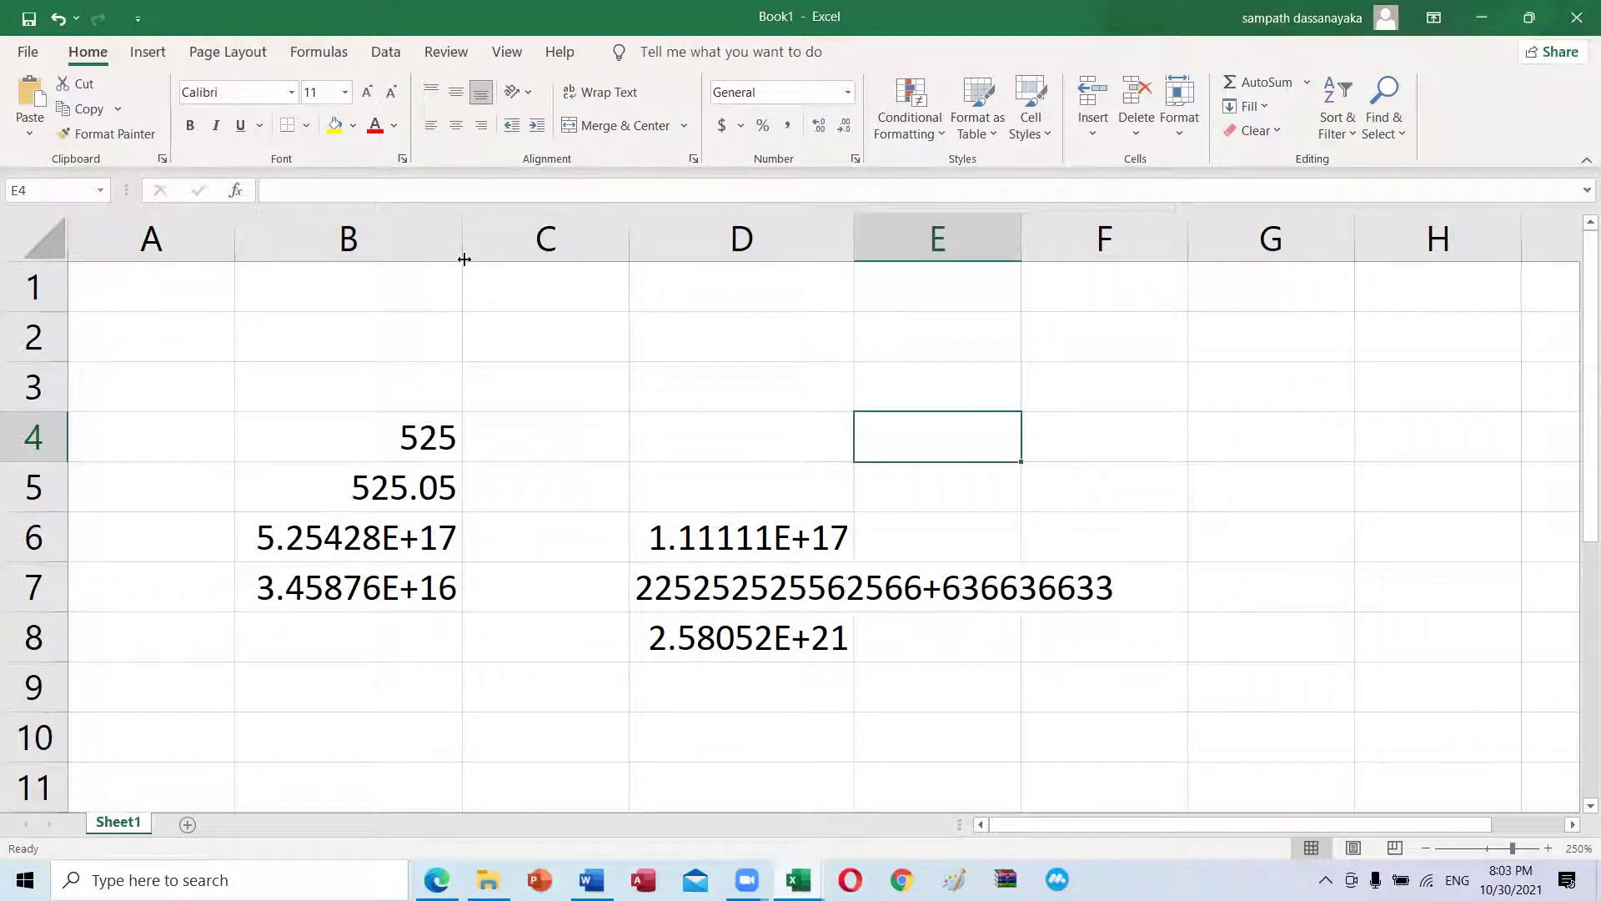
mouse_move(465, 260)
left_mouse_down()
mouse_move(483, 258)
mouse_move(460, 256)
left_mouse_up()
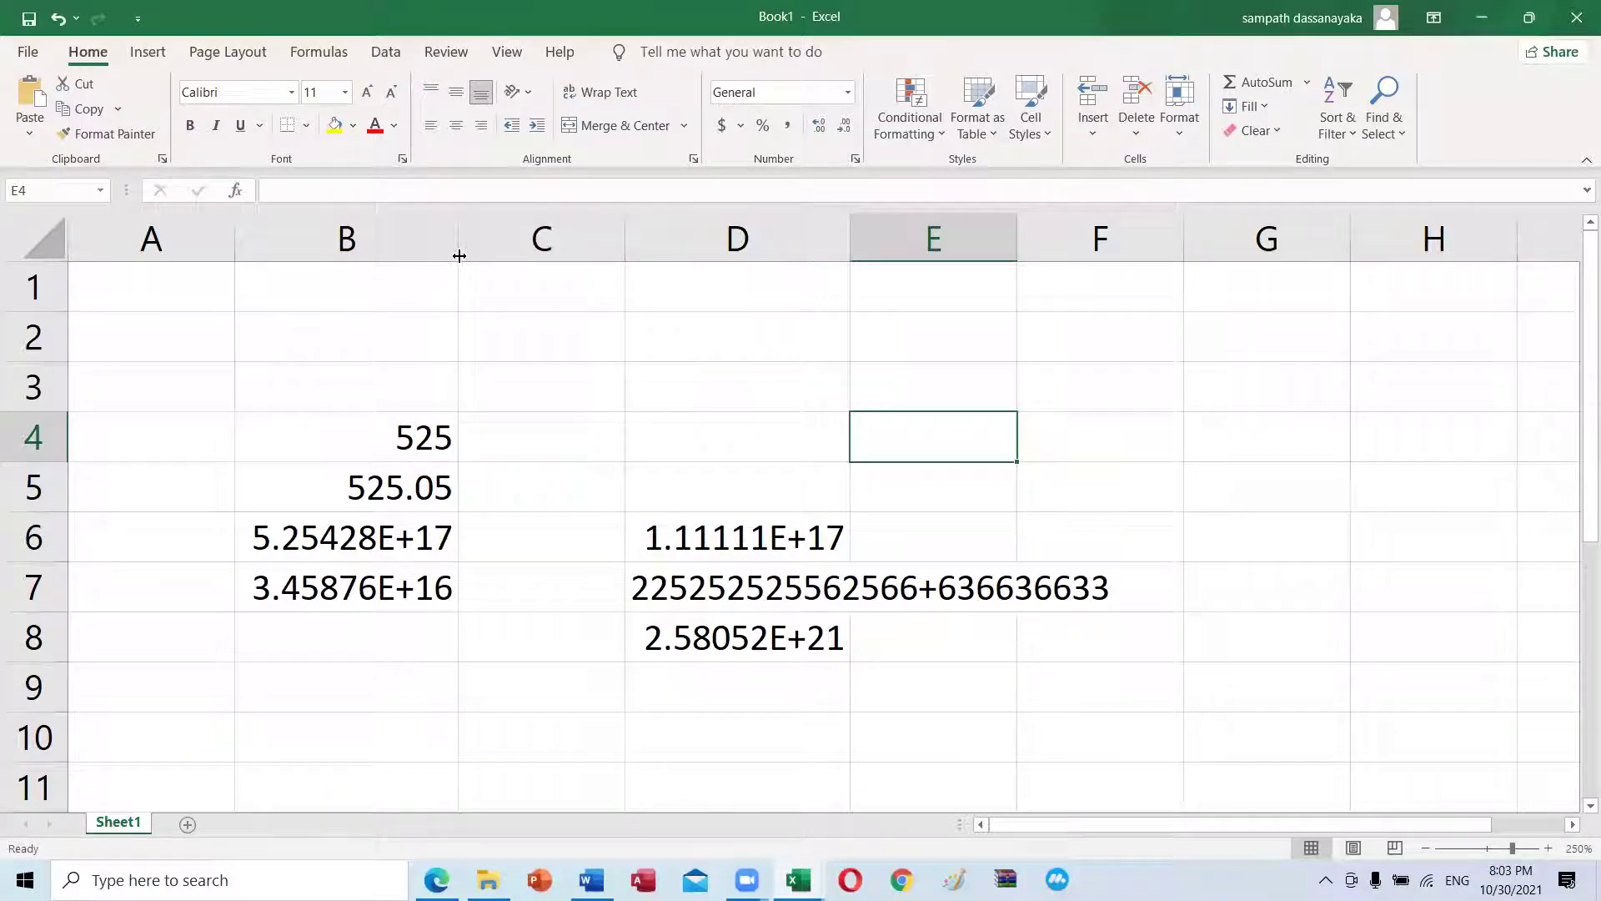
double_click(459, 256)
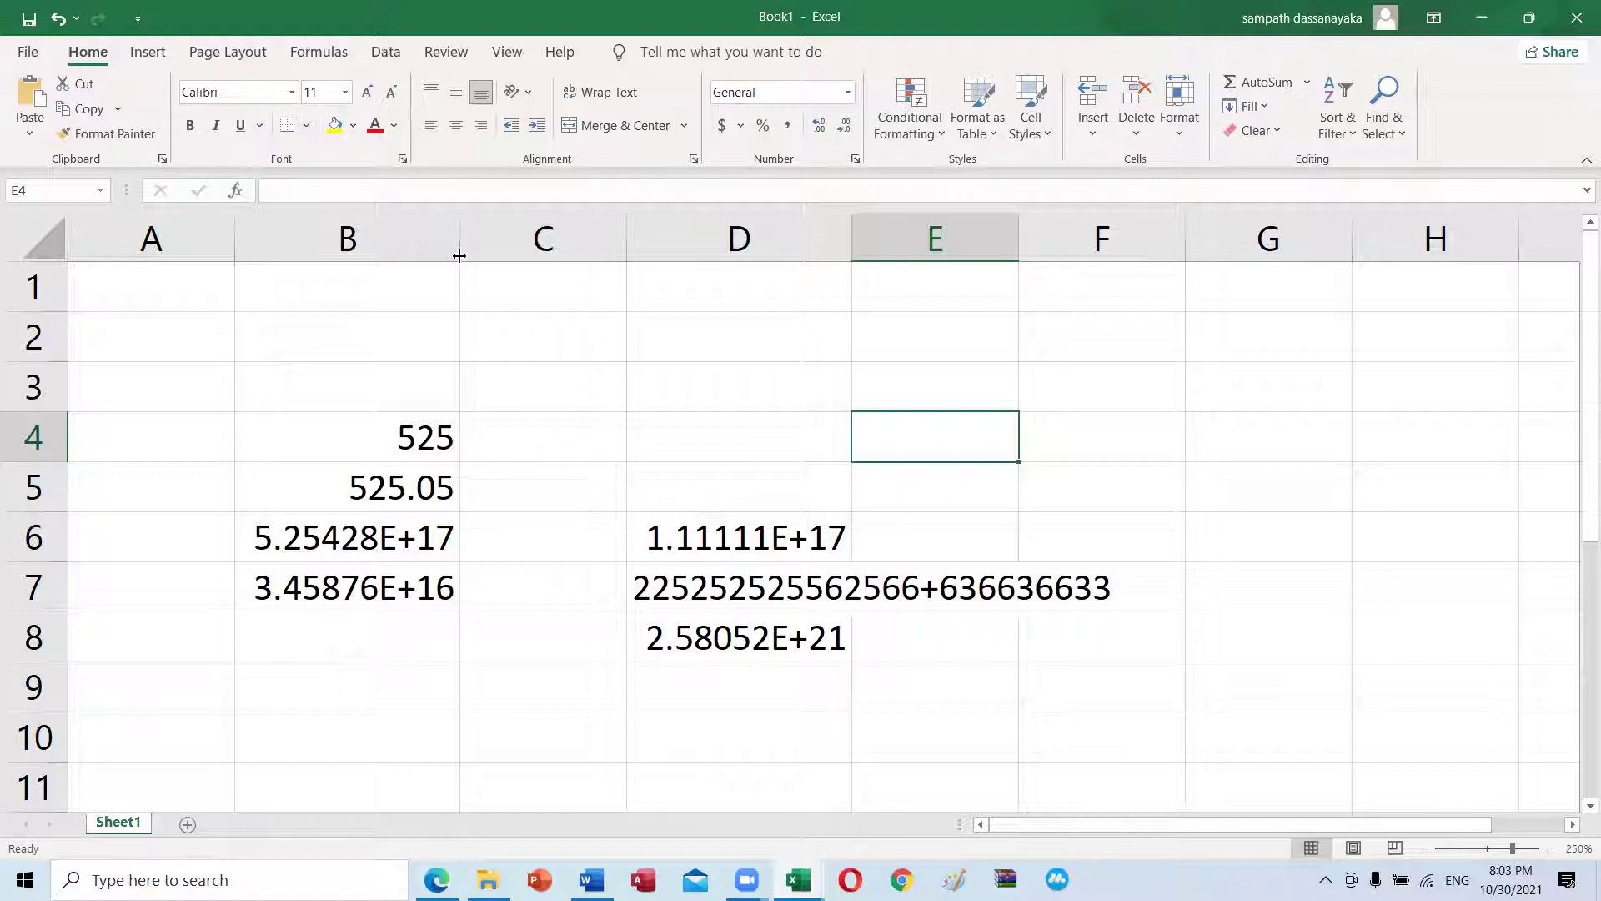
Step: Enter a long number in F2, which displays as 2.50533E+18
left_click(1089, 334)
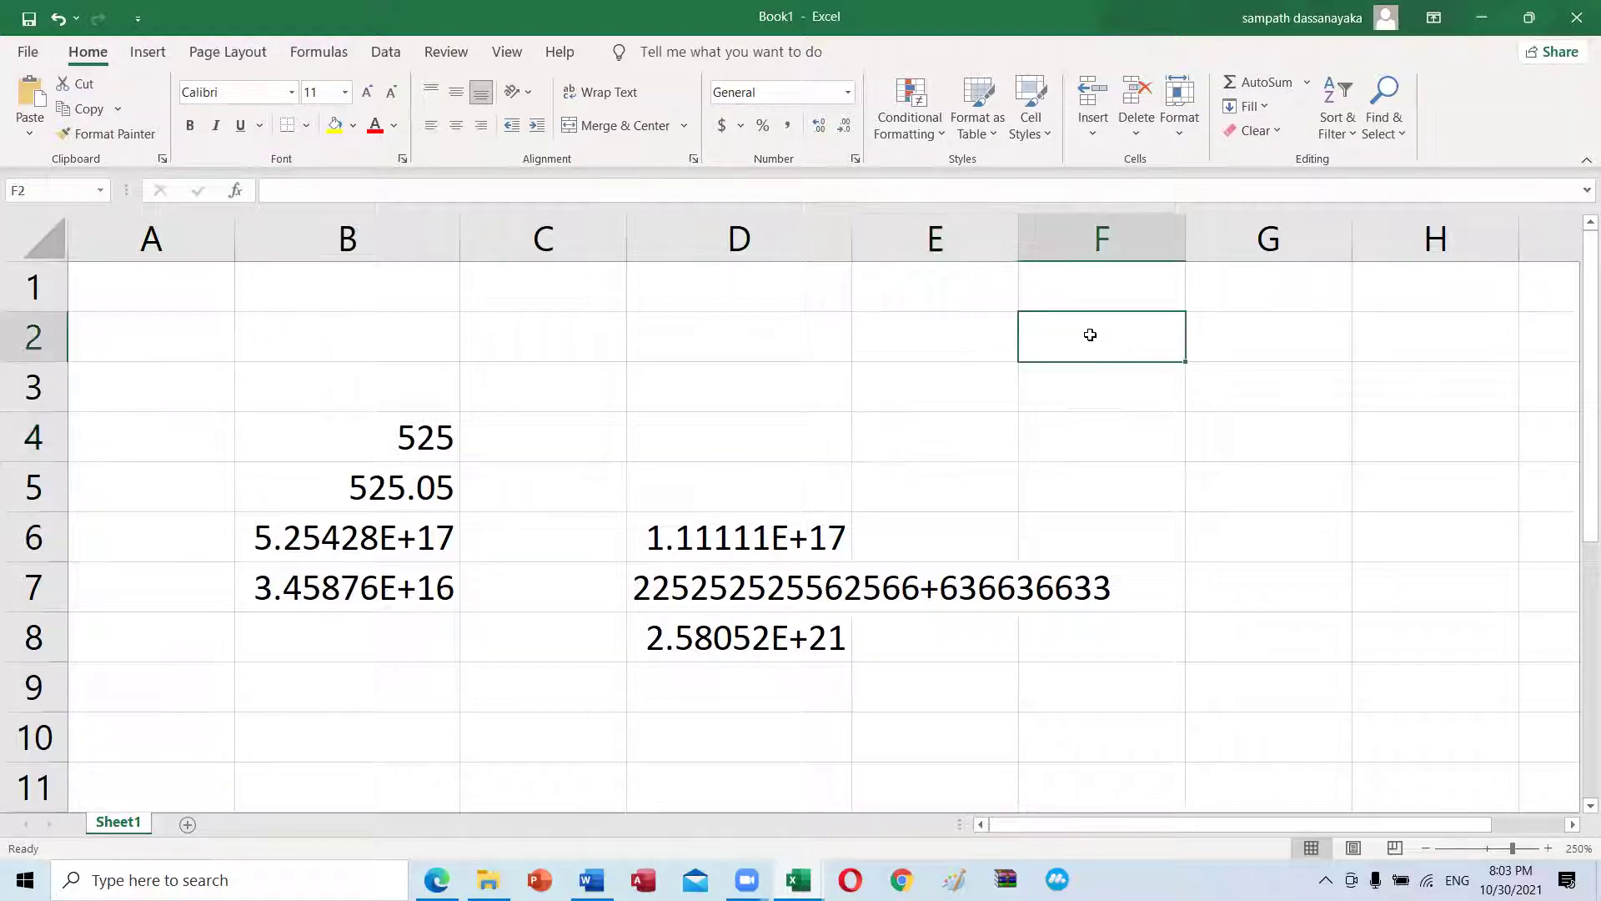
type("25053")
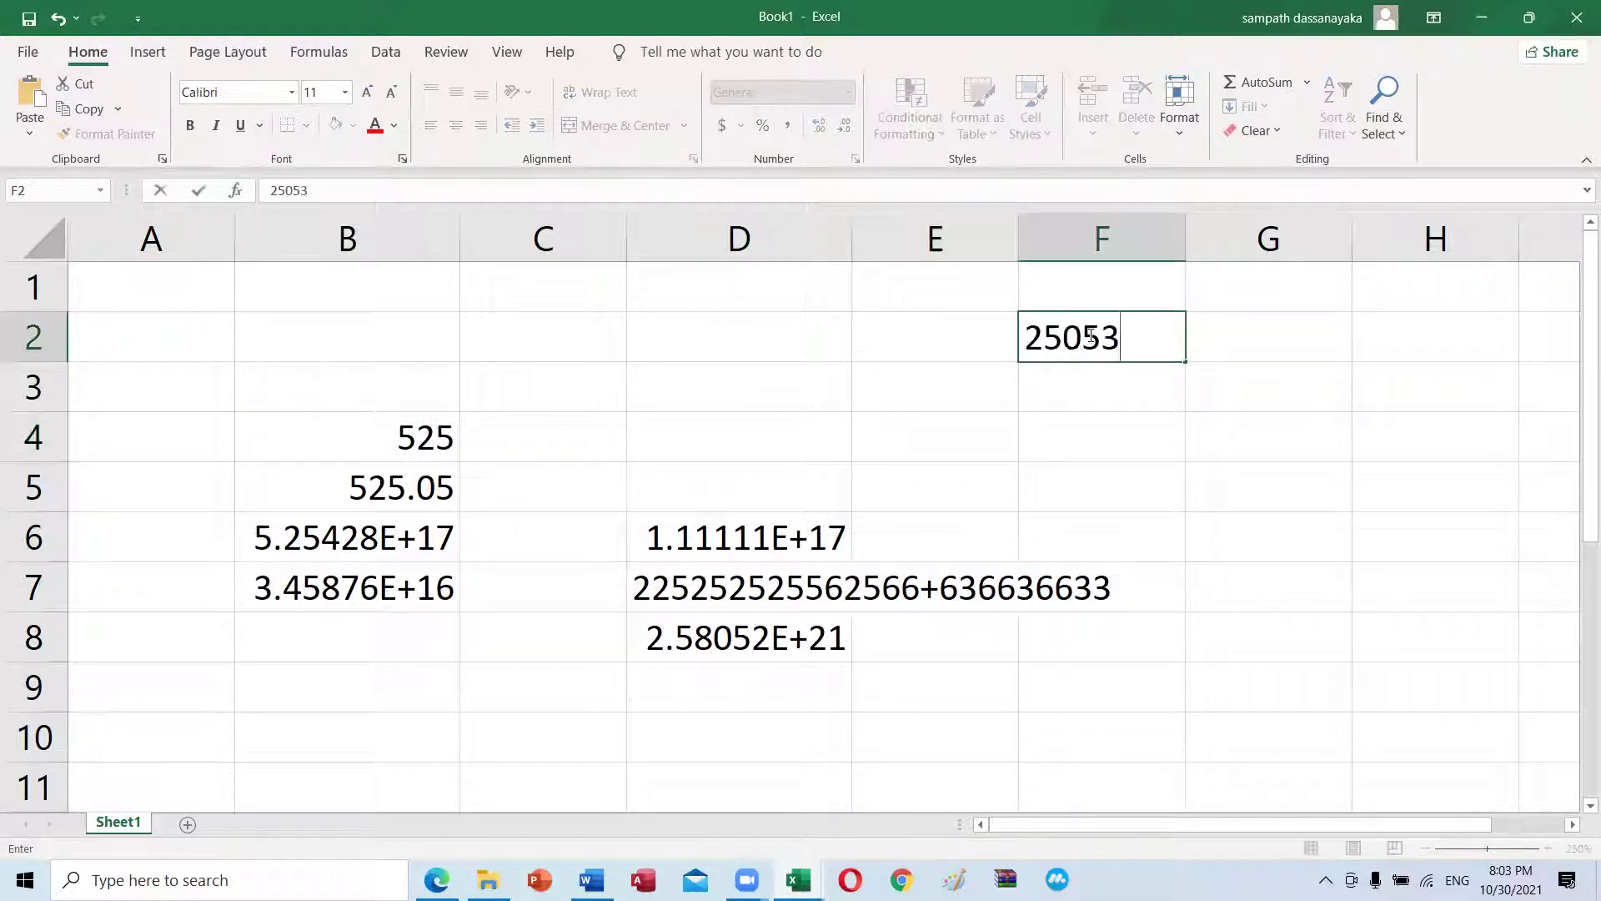
type("25356566263+5")
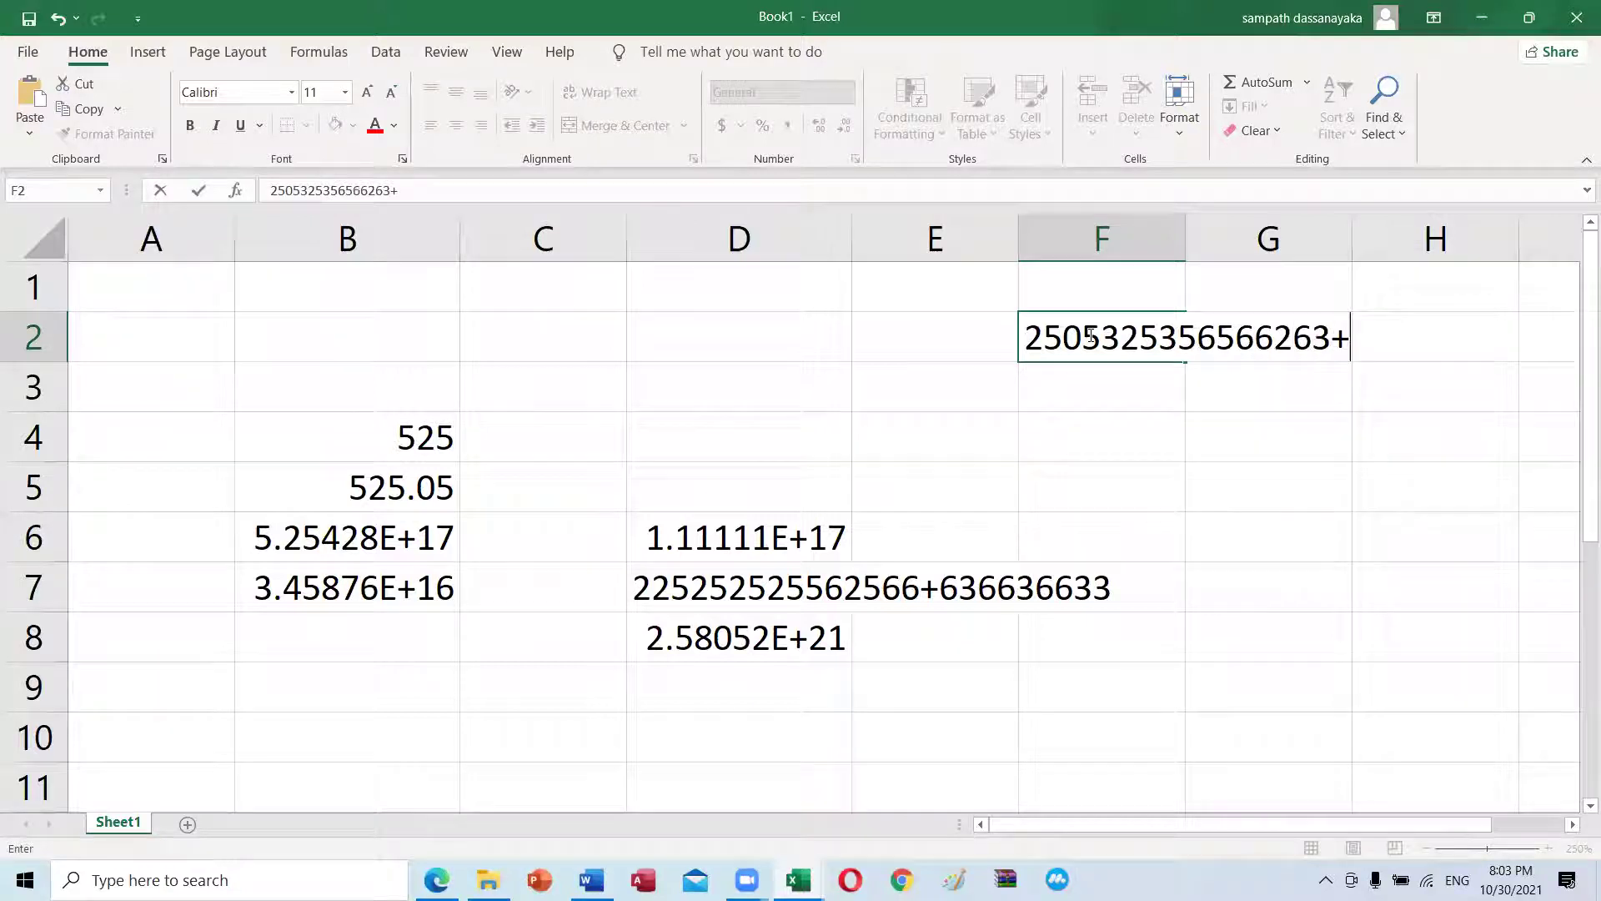
key("BackSpace")
key("BackSpace")
type("225")
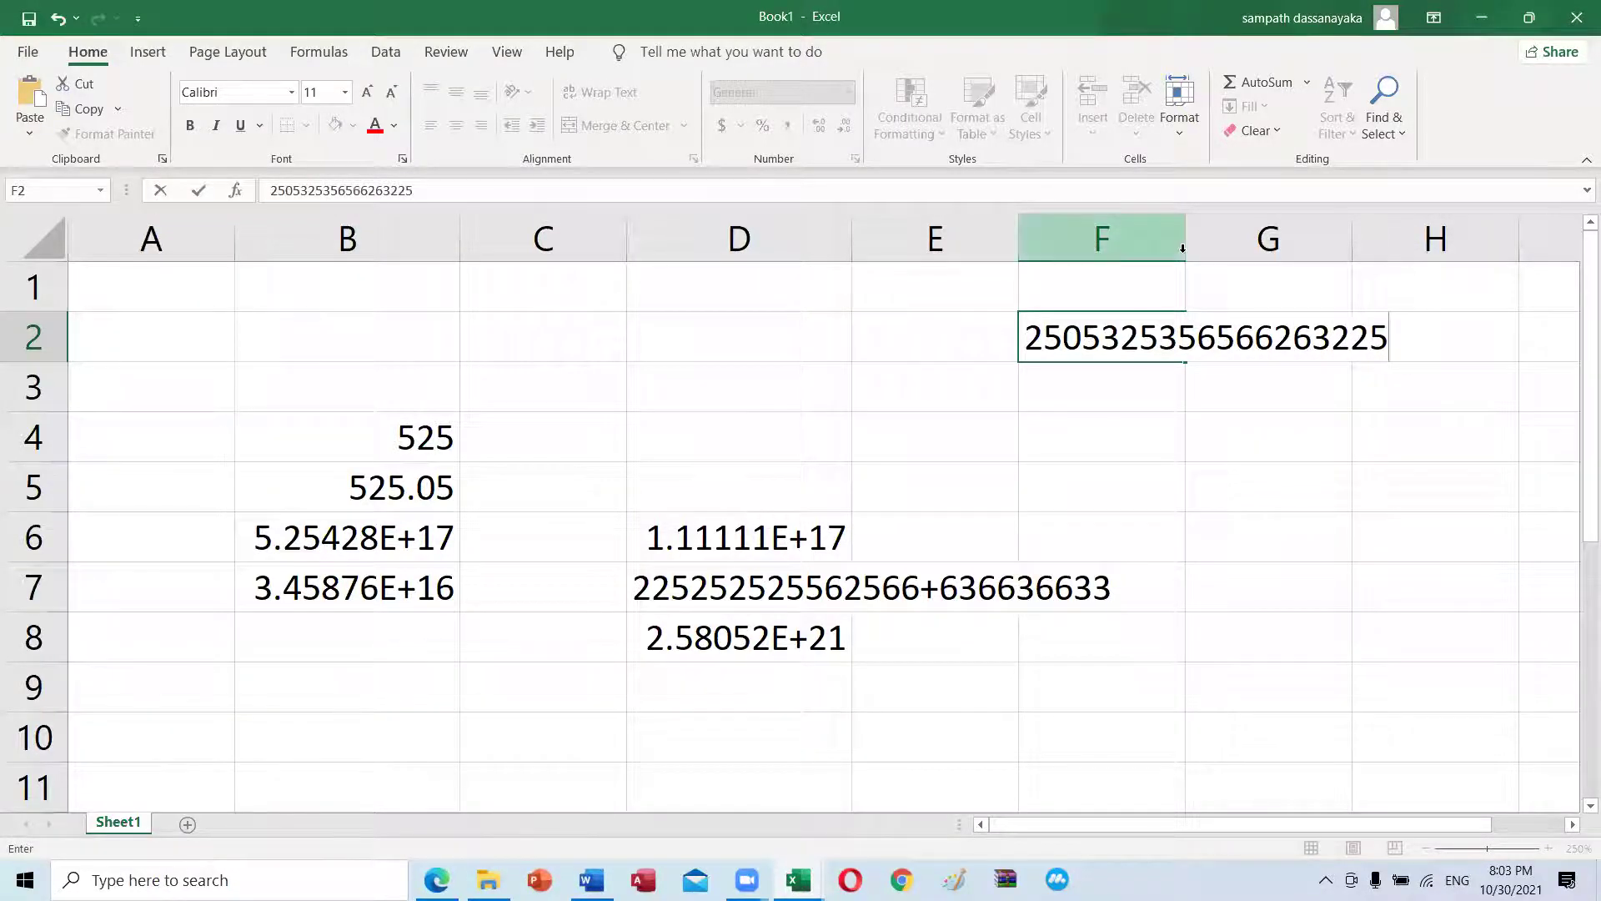
left_click(1183, 245)
Step: Widen column F and narrow column E, then reselect F2 to view its value
left_click(1259, 417)
left_click_drag(1243, 244, 1440, 250)
left_click_drag(1020, 251, 925, 250)
left_click(1081, 319)
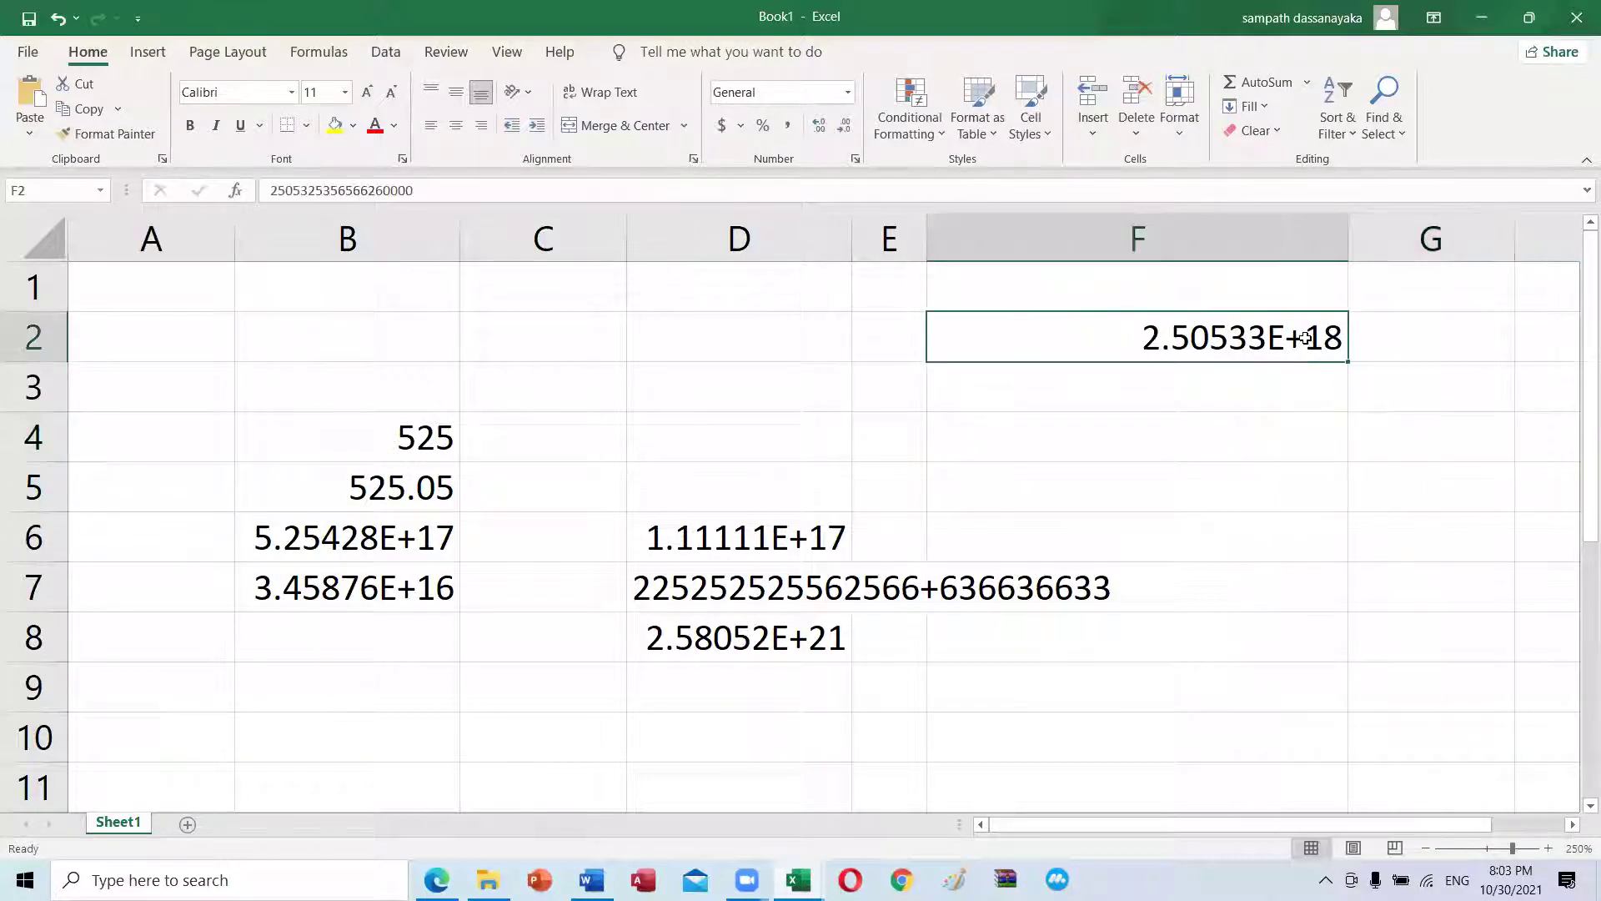
left_click(1249, 457)
left_click(1215, 353)
scroll(583, 560, "down", 1)
left_click(572, 552)
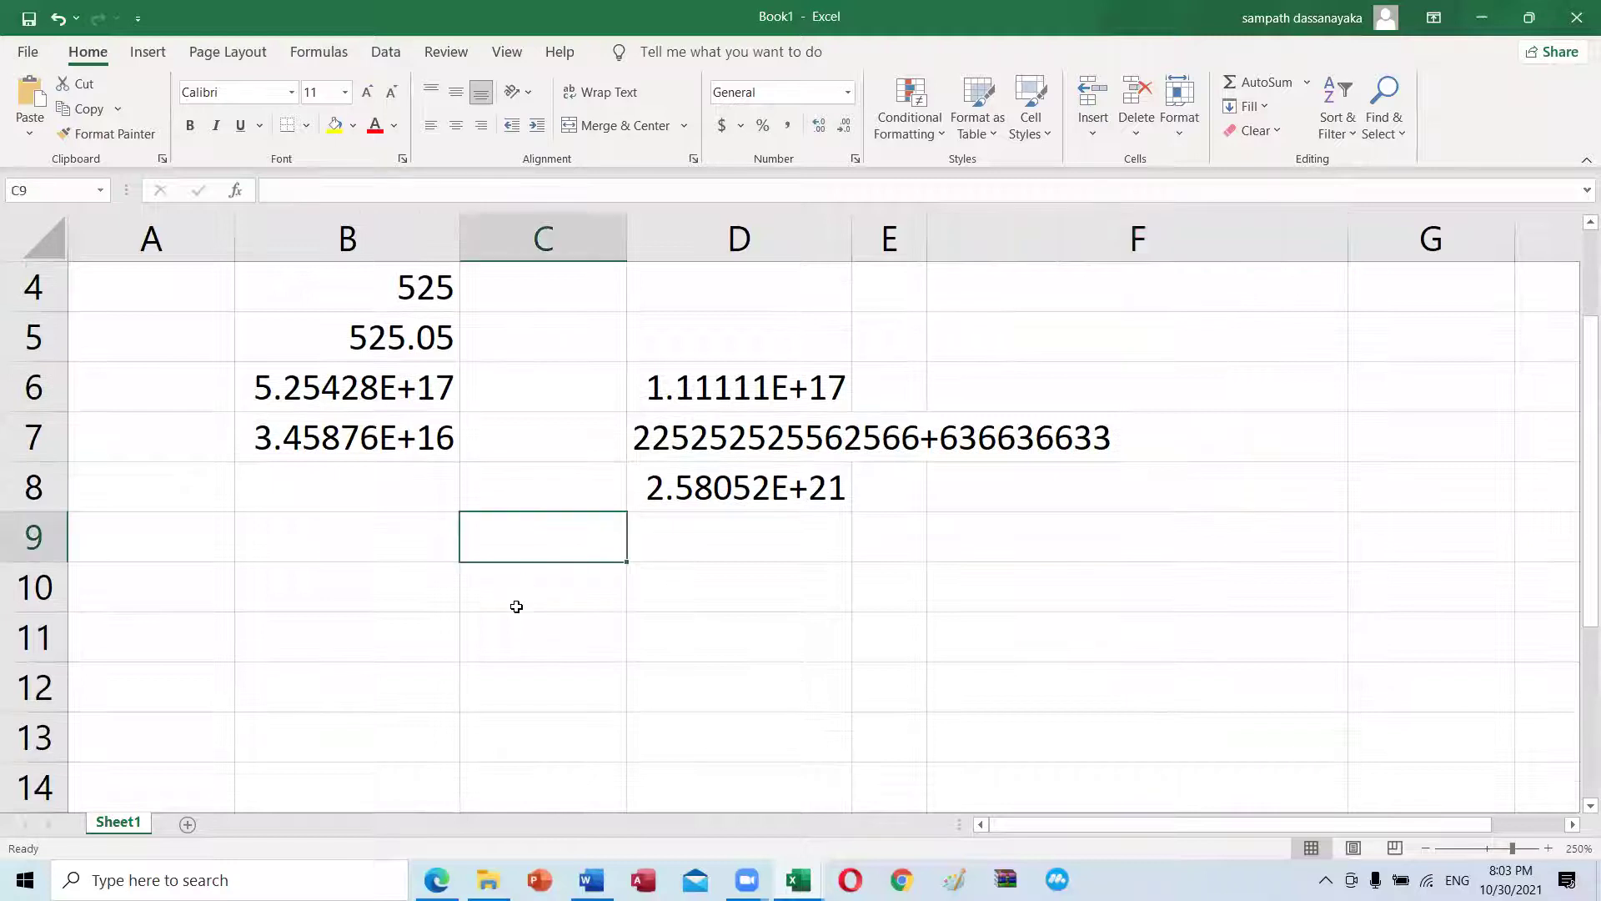
left_click(516, 608)
left_click(547, 633)
left_click(529, 566)
left_click(536, 621)
left_click(536, 677)
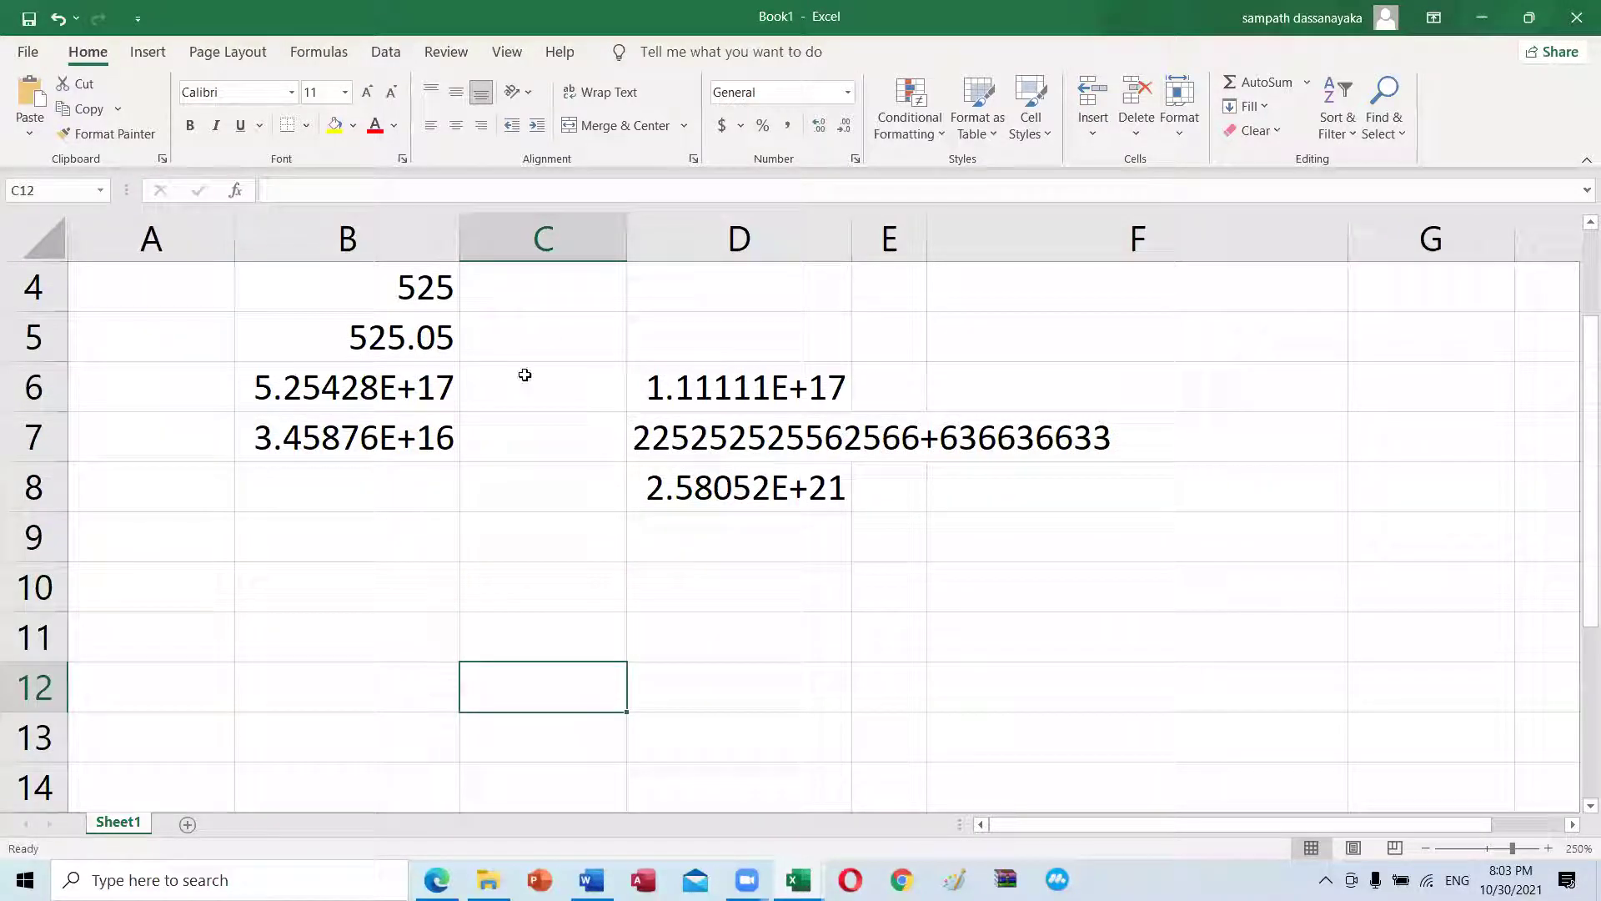
left_click(539, 571)
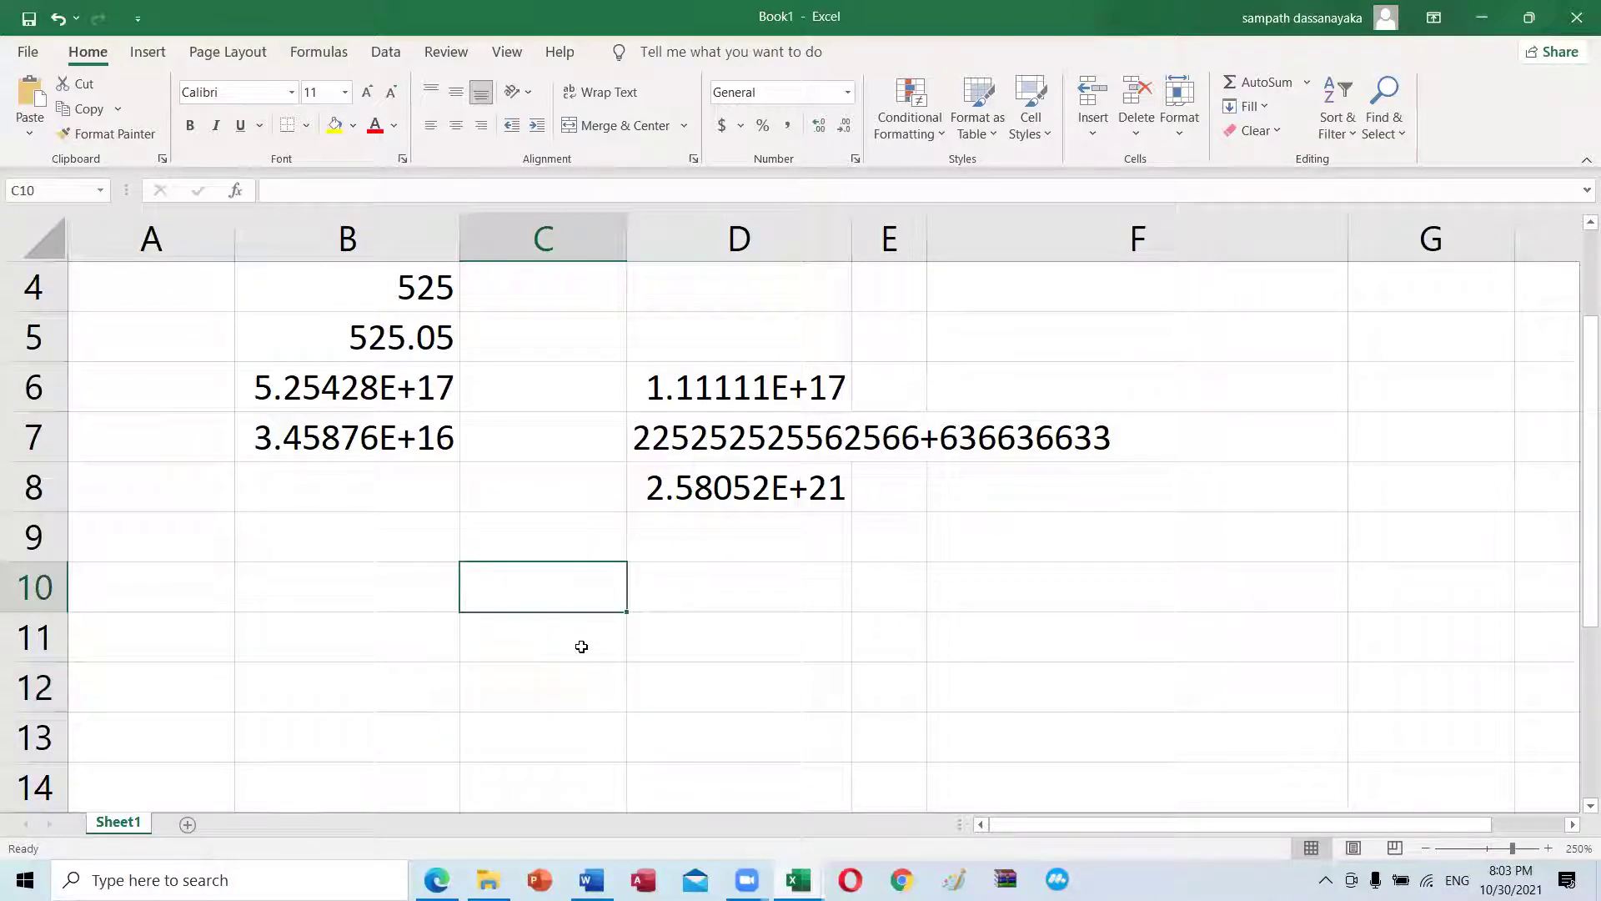
left_click(581, 680)
left_click(579, 598)
left_click(571, 683)
left_click(568, 593)
scroll(922, 540, "up", 1)
left_click(1076, 357)
left_click(1095, 442)
left_click(1066, 349)
left_click(1072, 427)
left_click(1079, 333)
scroll(1082, 616, "down", 2)
left_click(1034, 480)
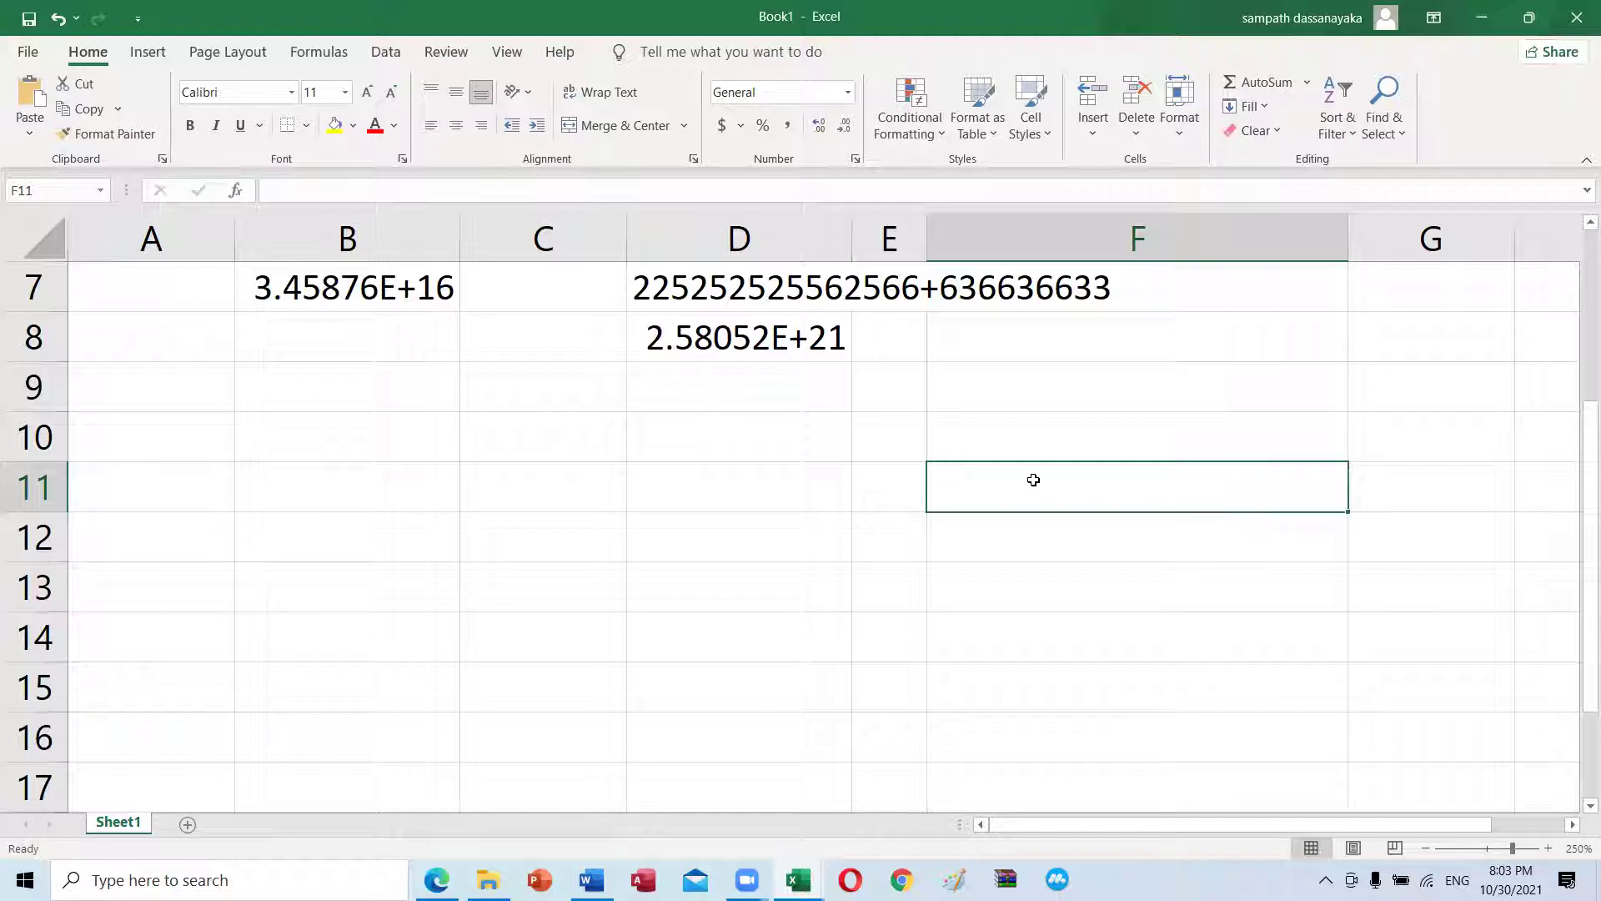
left_click(1034, 439)
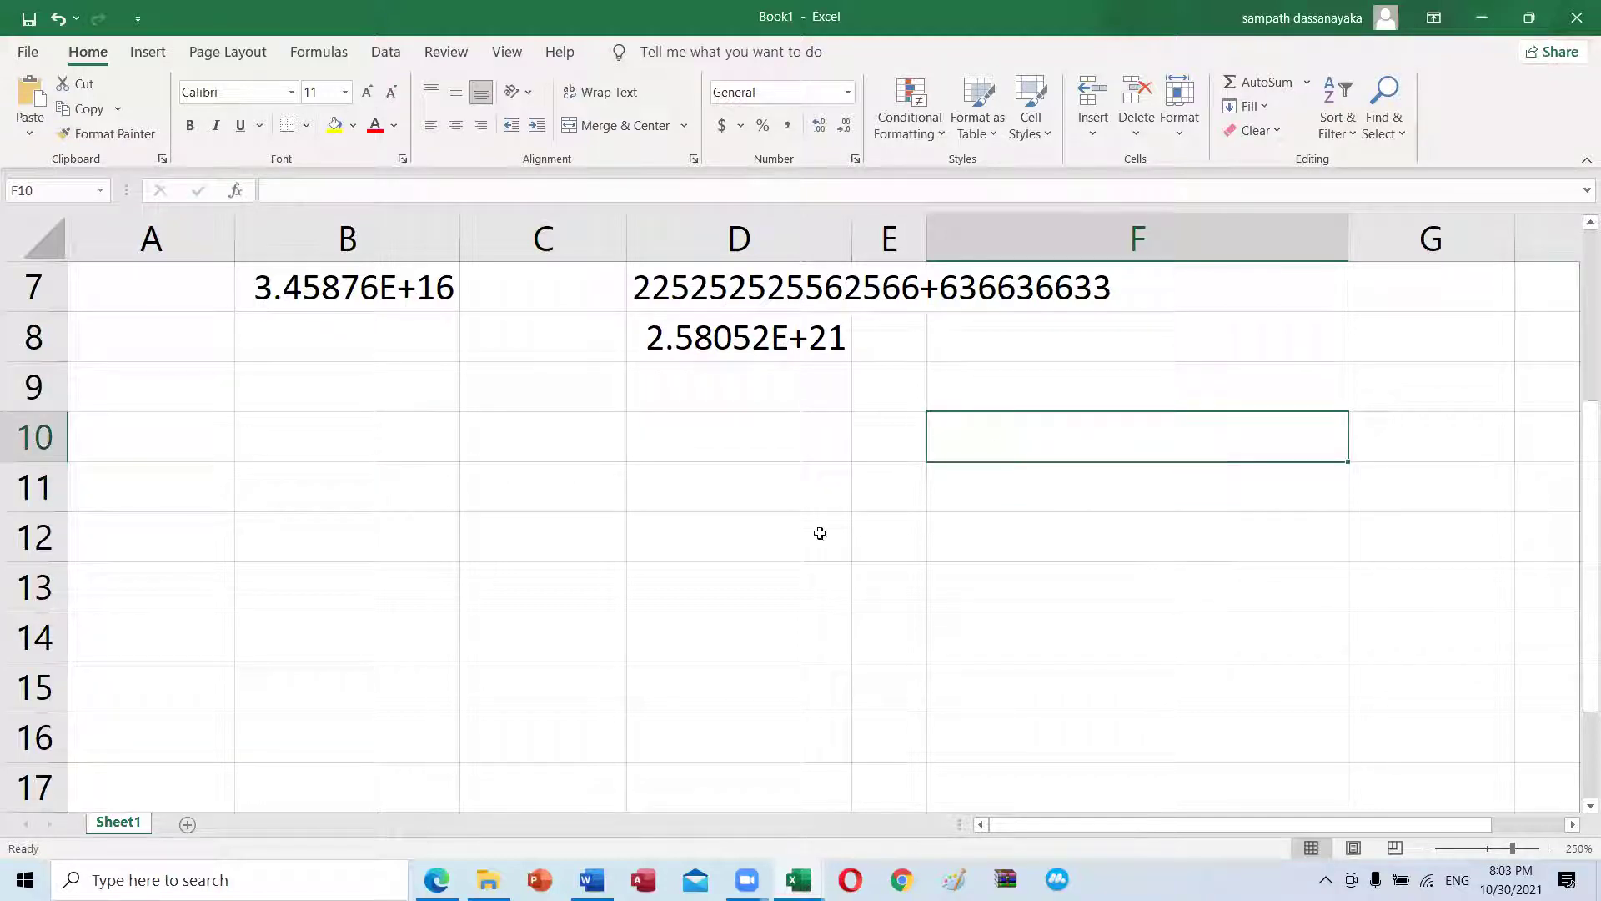
left_click(754, 544)
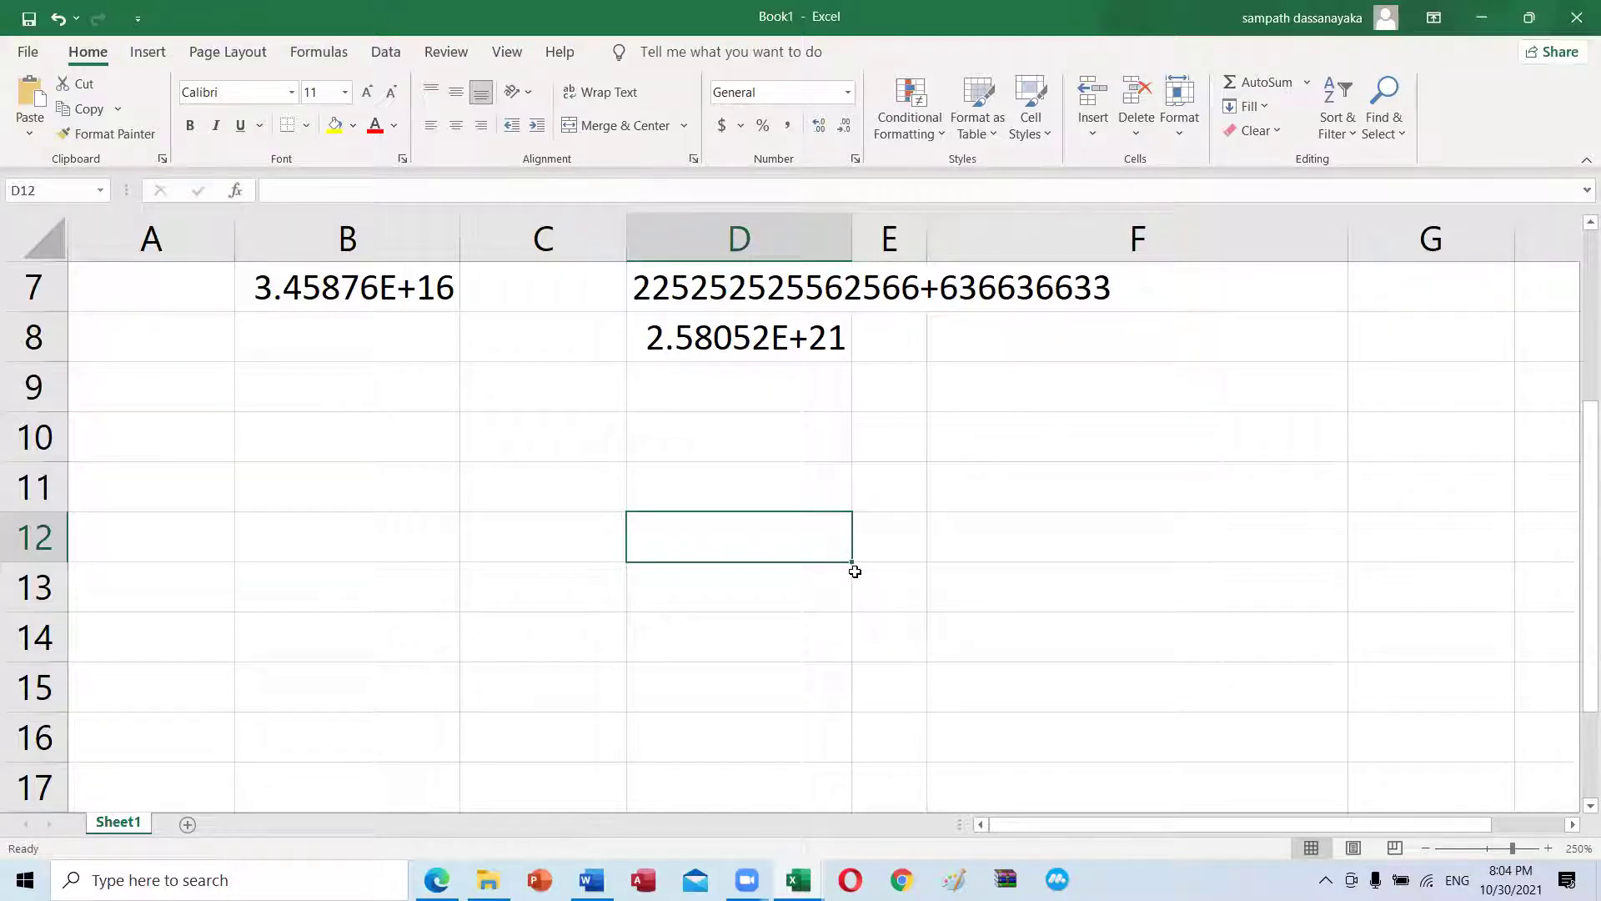
type("840")
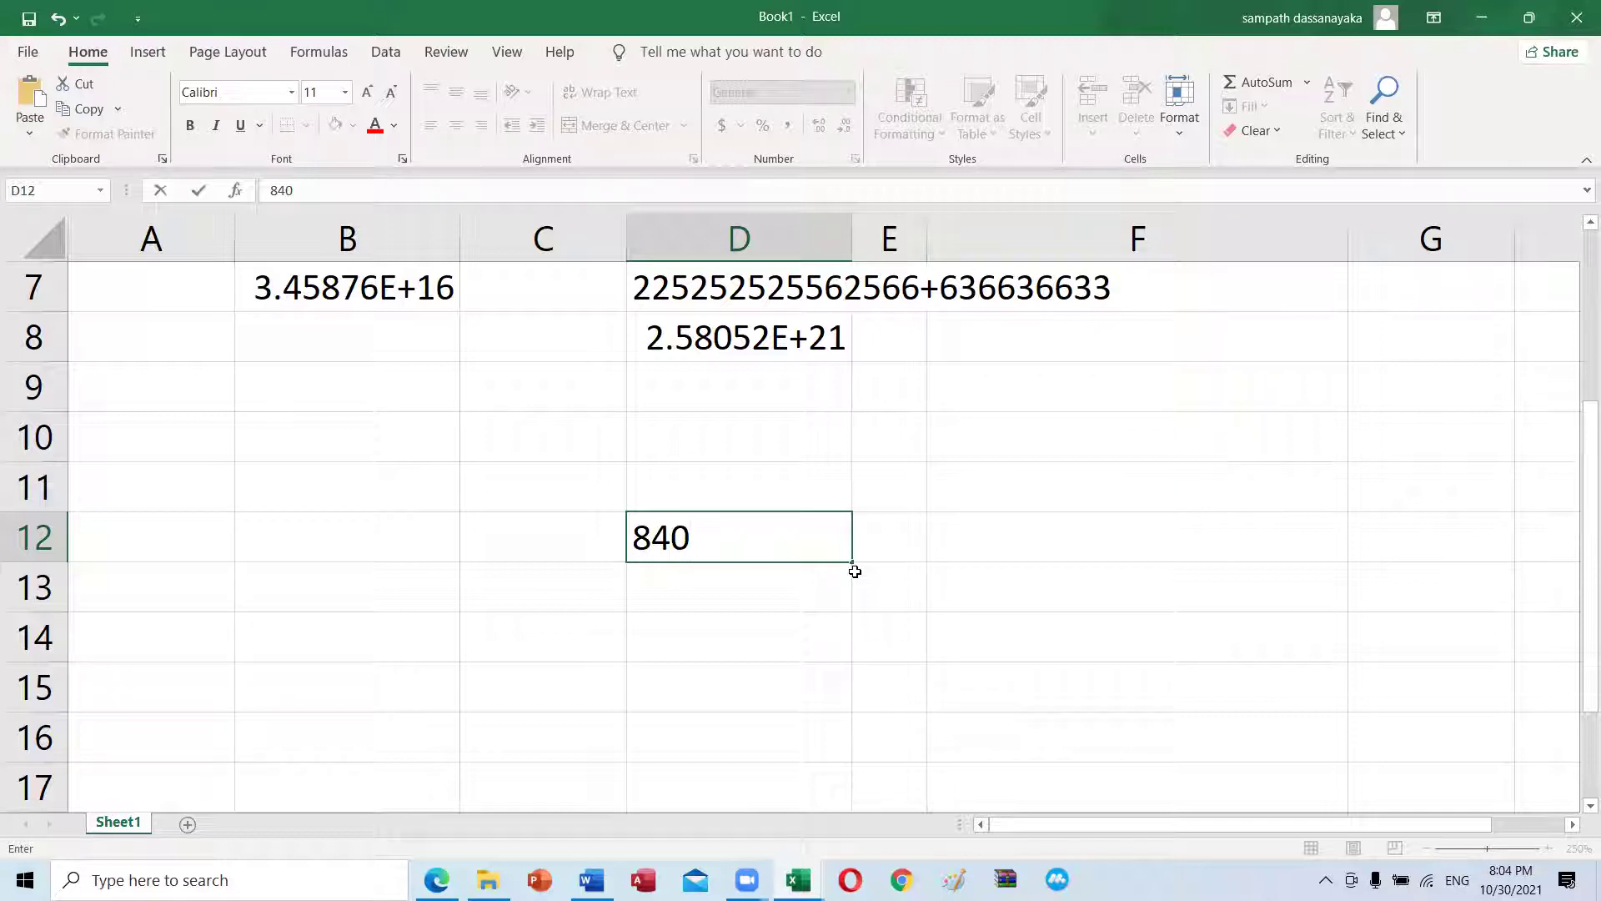
type("68")
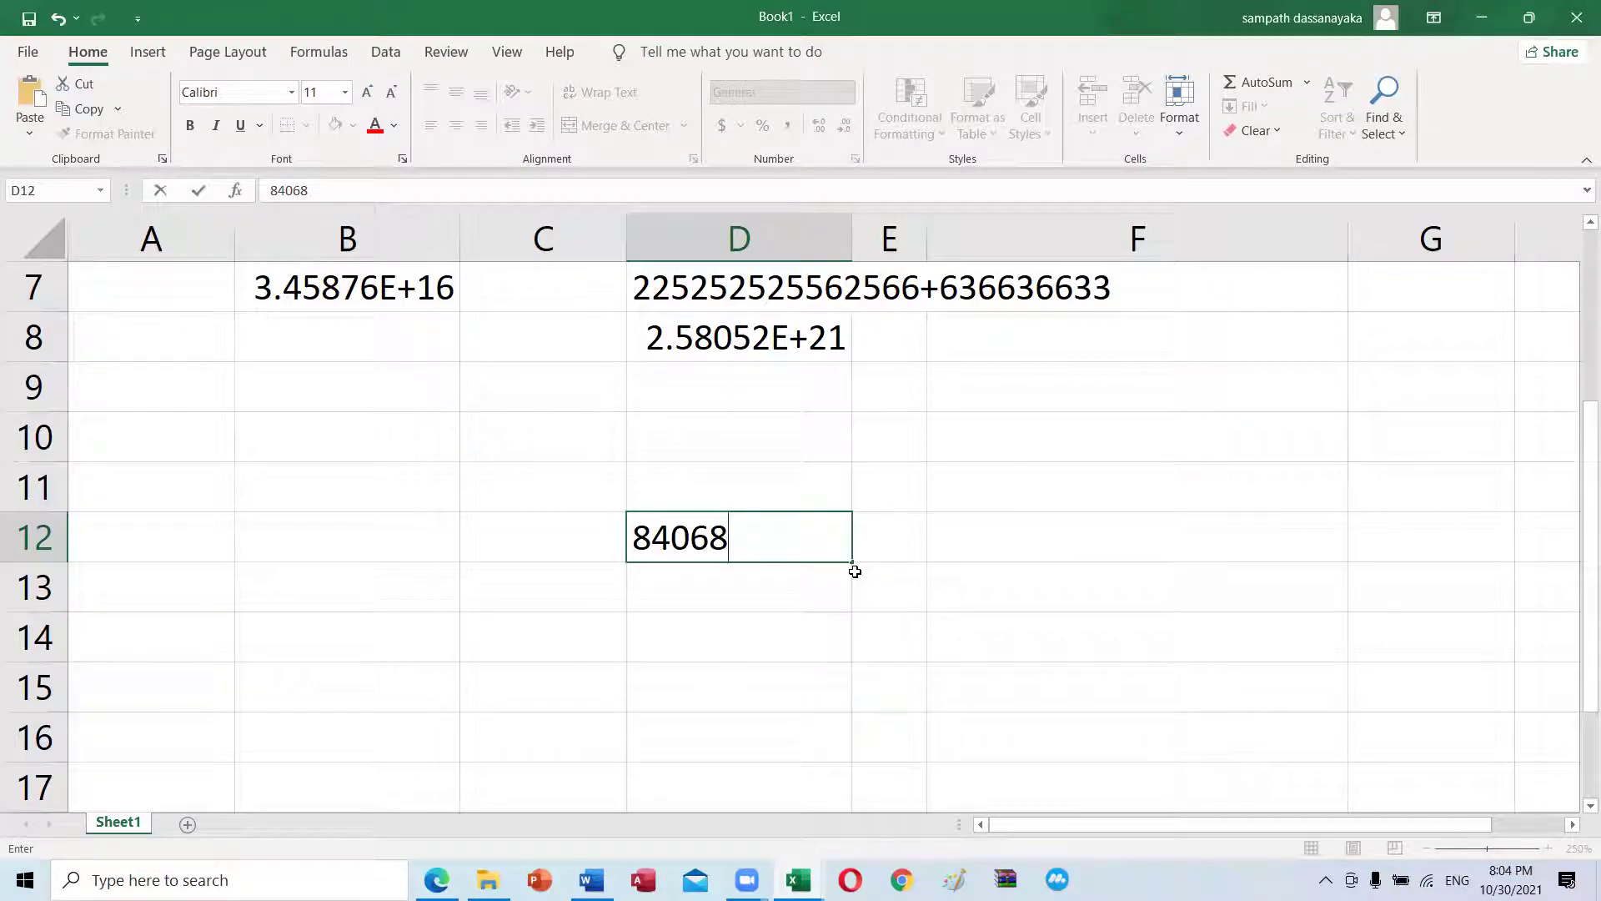
type("15")
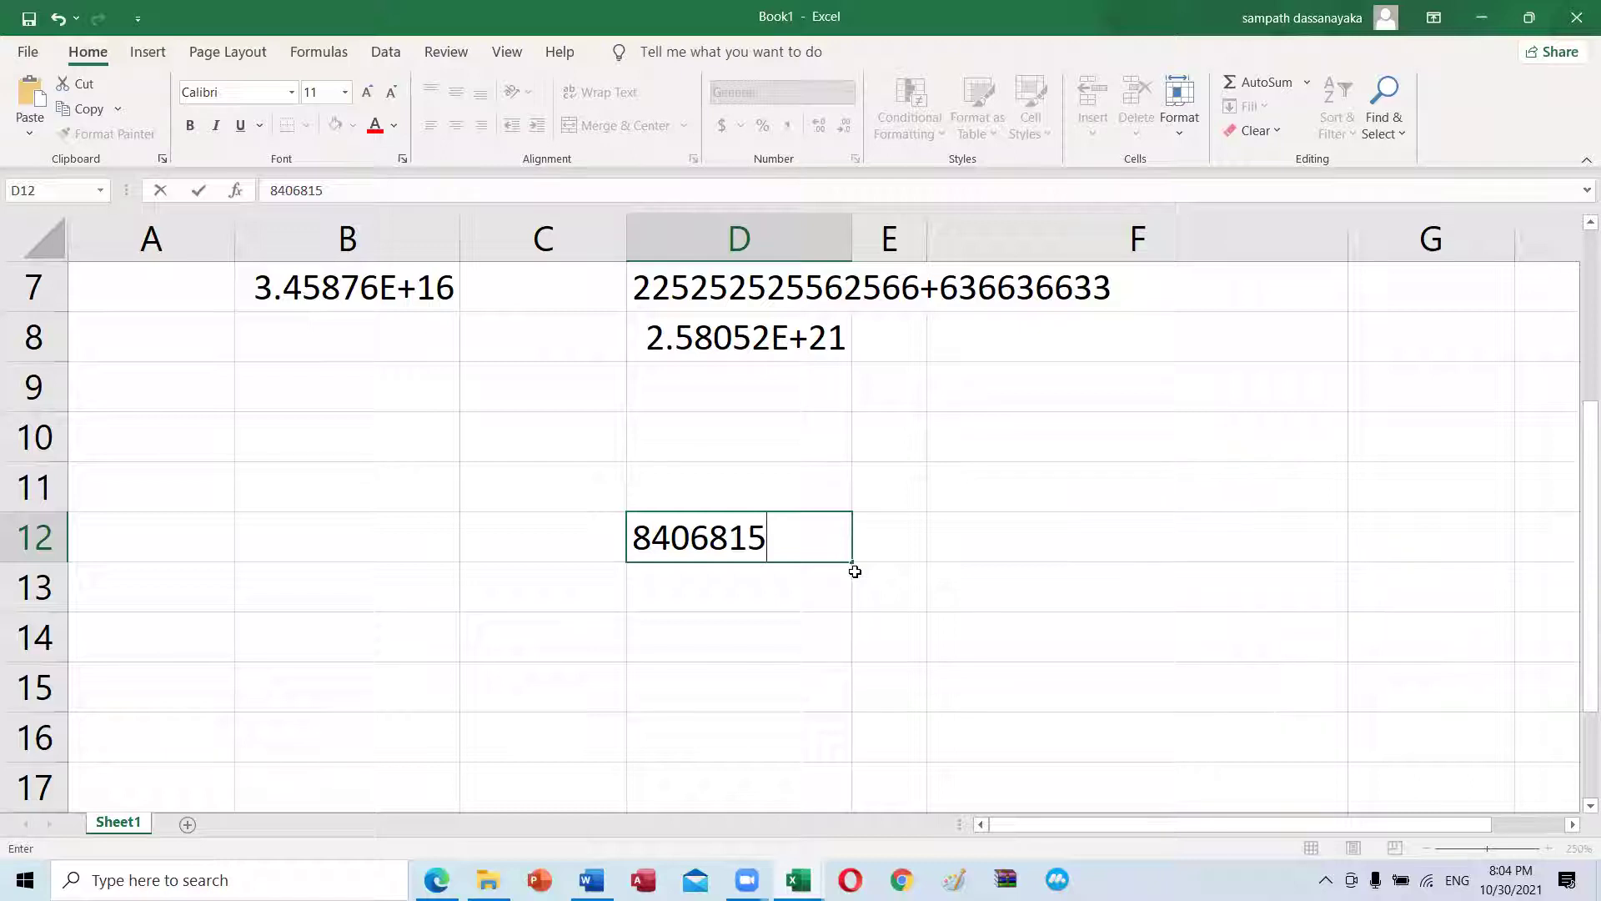
type("13v")
key("Return")
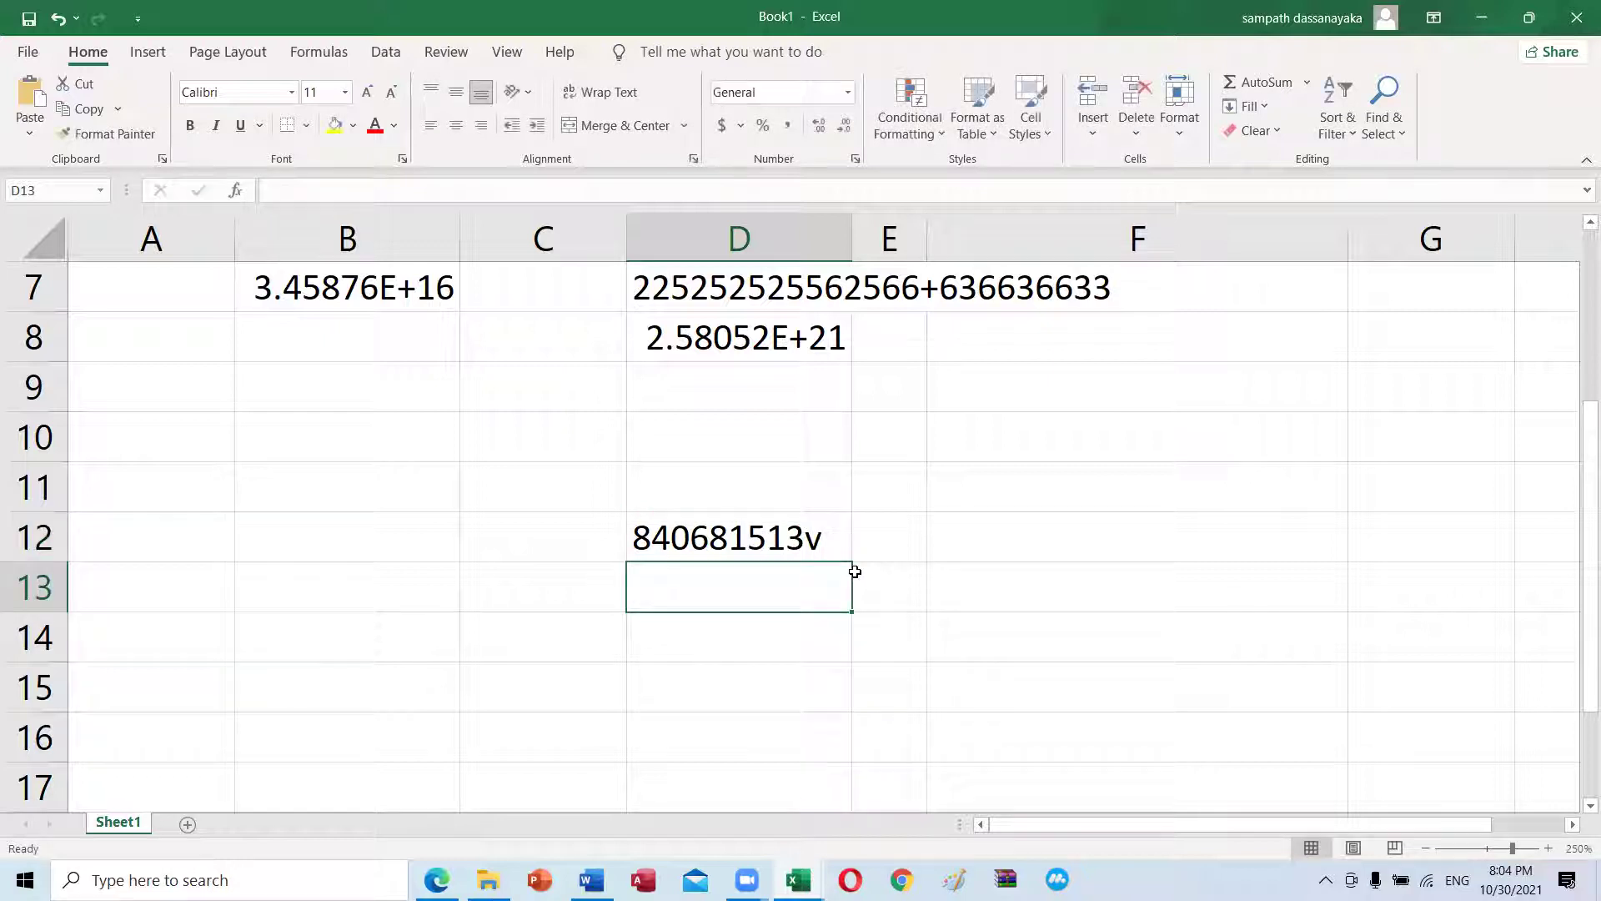
left_click(817, 539)
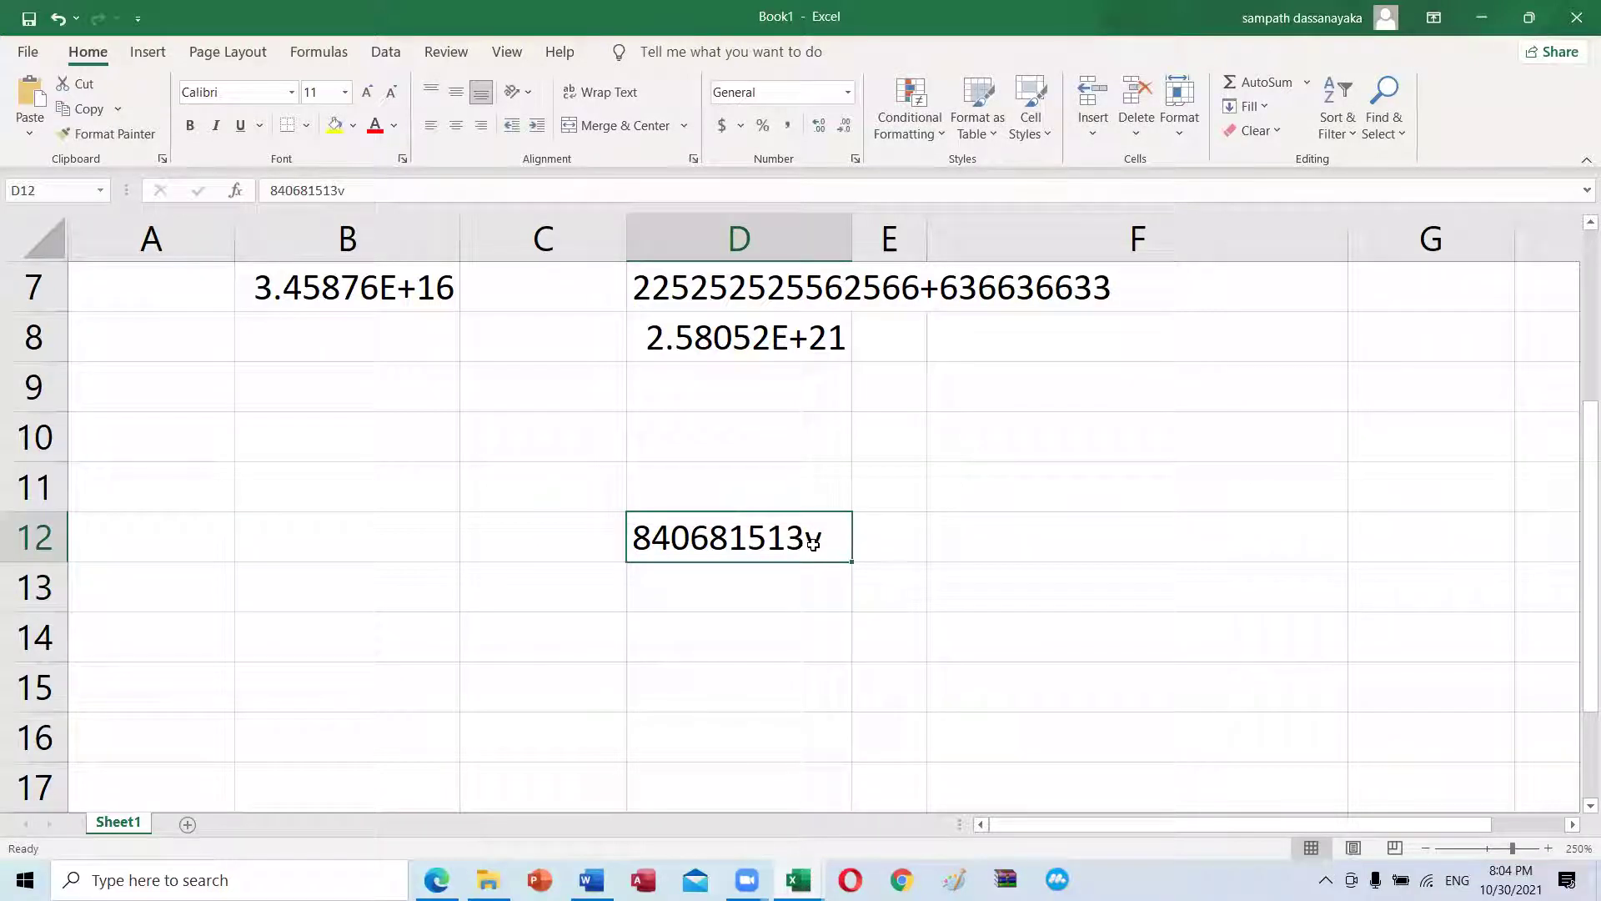
double_click(789, 538)
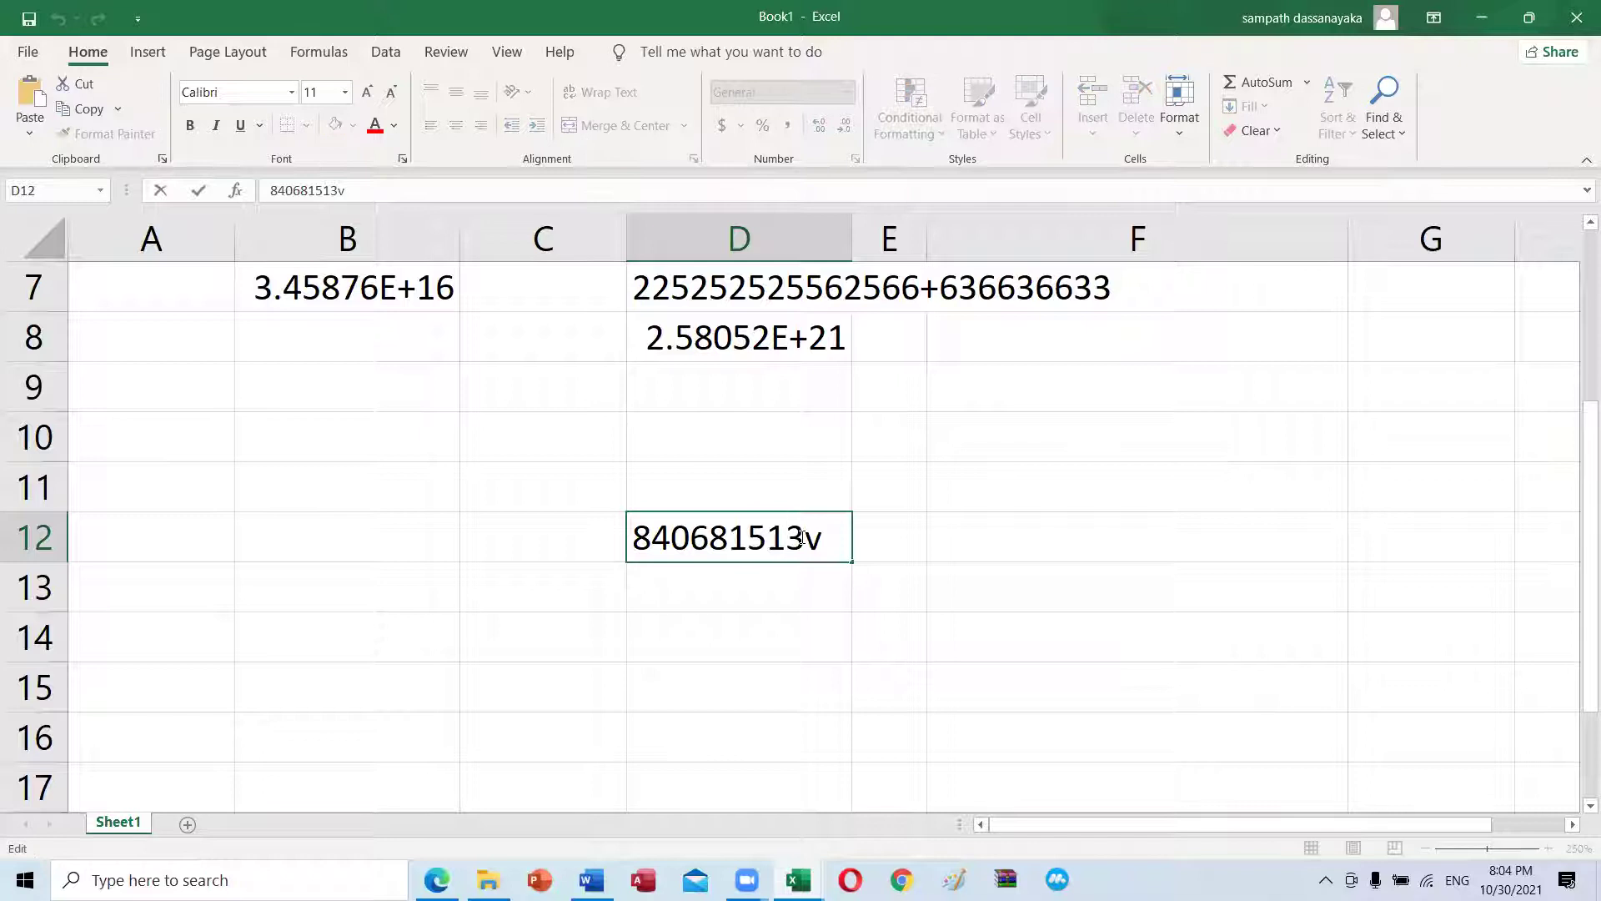
key("Delete")
type("45")
key("Return")
double_click(804, 538)
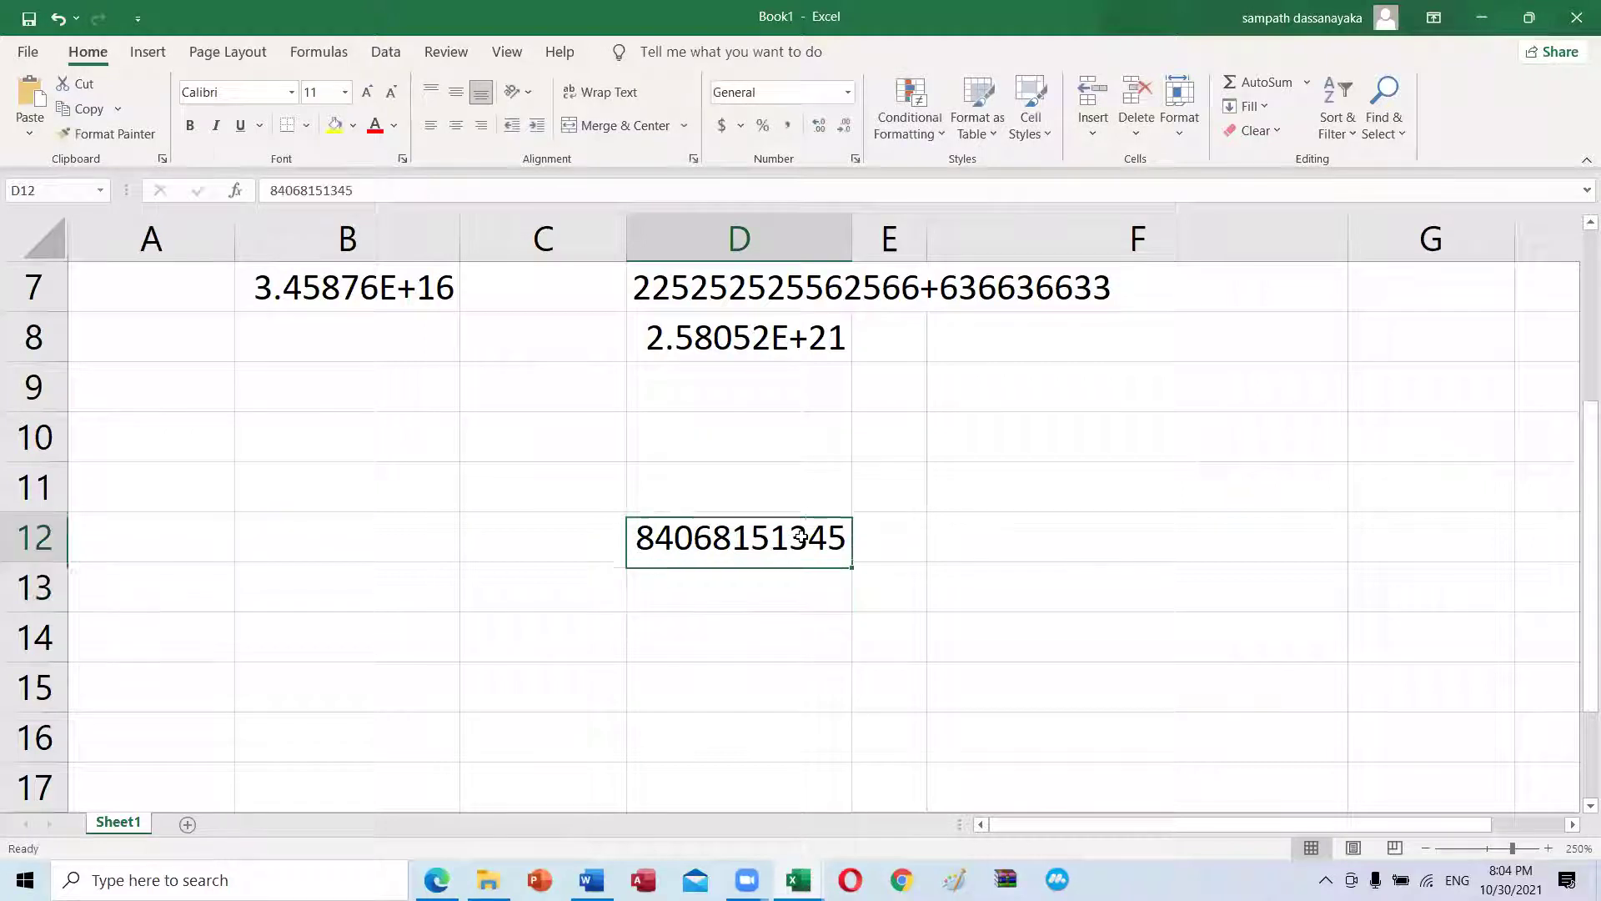
type("02")
key("Return")
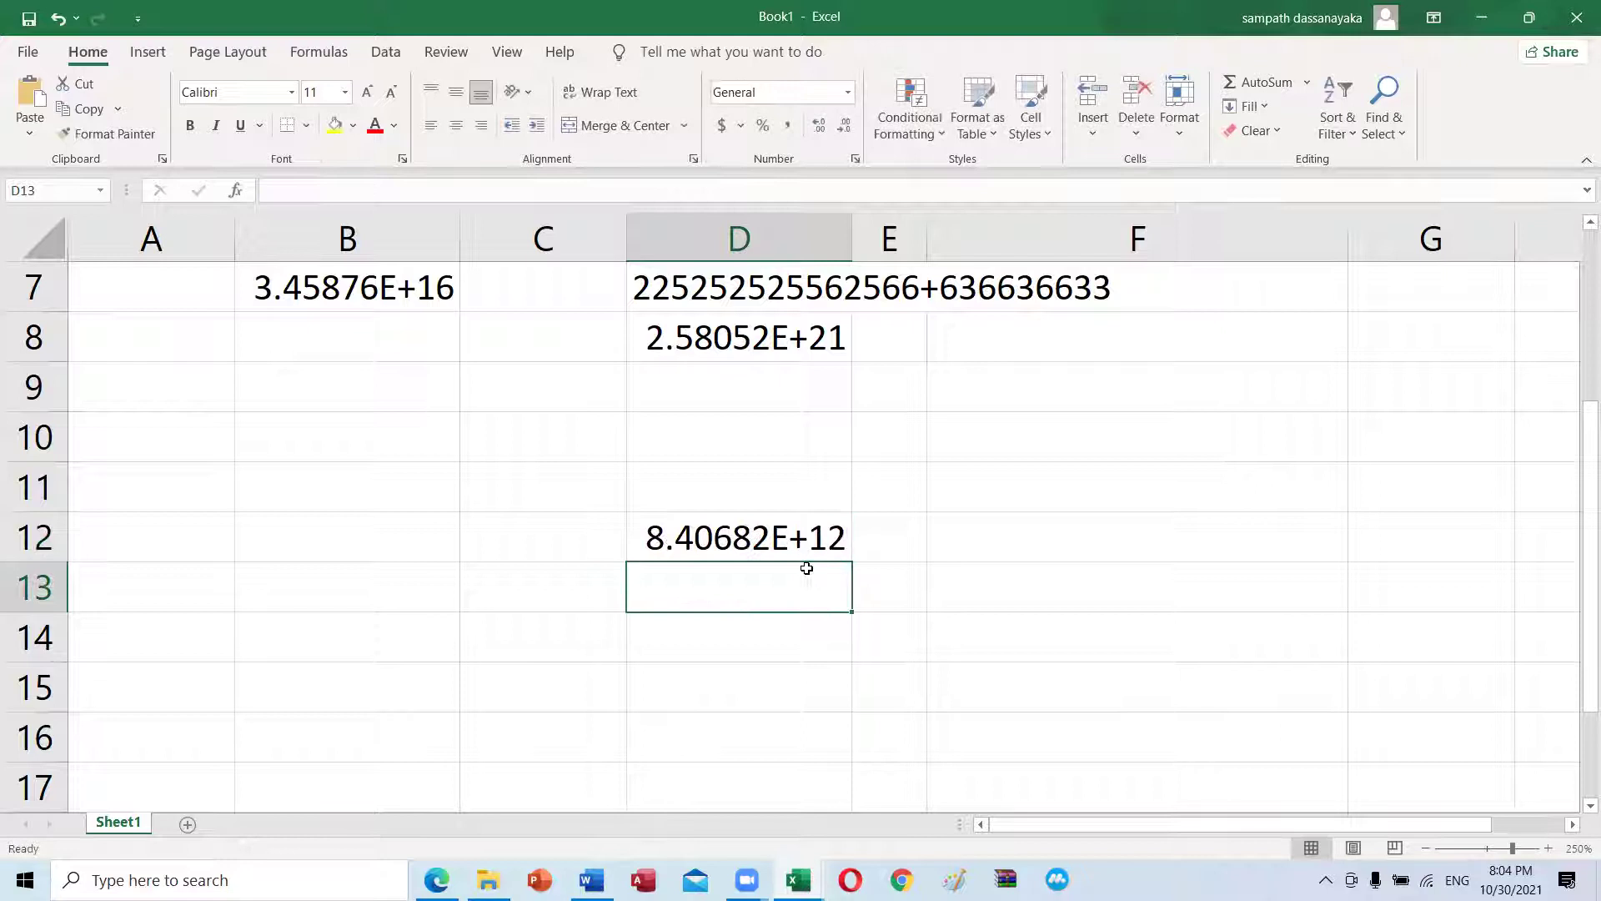
Step: Widen column D slightly and narrow column C, then clear D12
left_click(805, 540)
left_click_drag(853, 240, 888, 240)
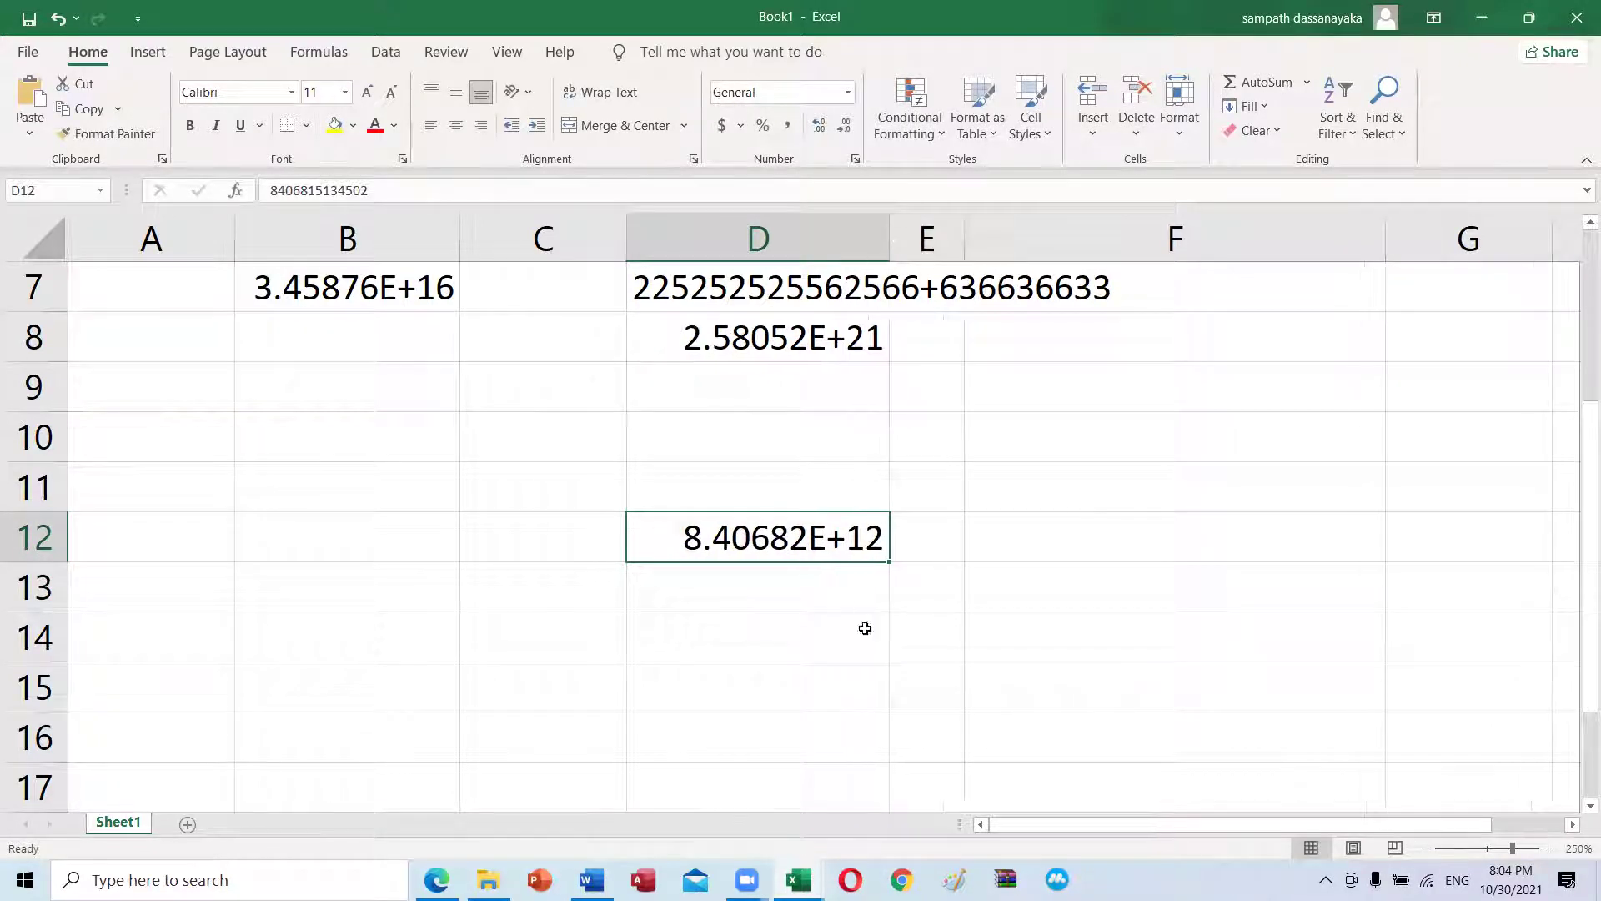
left_click_drag(620, 258, 612, 258)
left_click(720, 588)
left_click(751, 536)
scroll(751, 583, "up", 2)
scroll(761, 570, "down", 1)
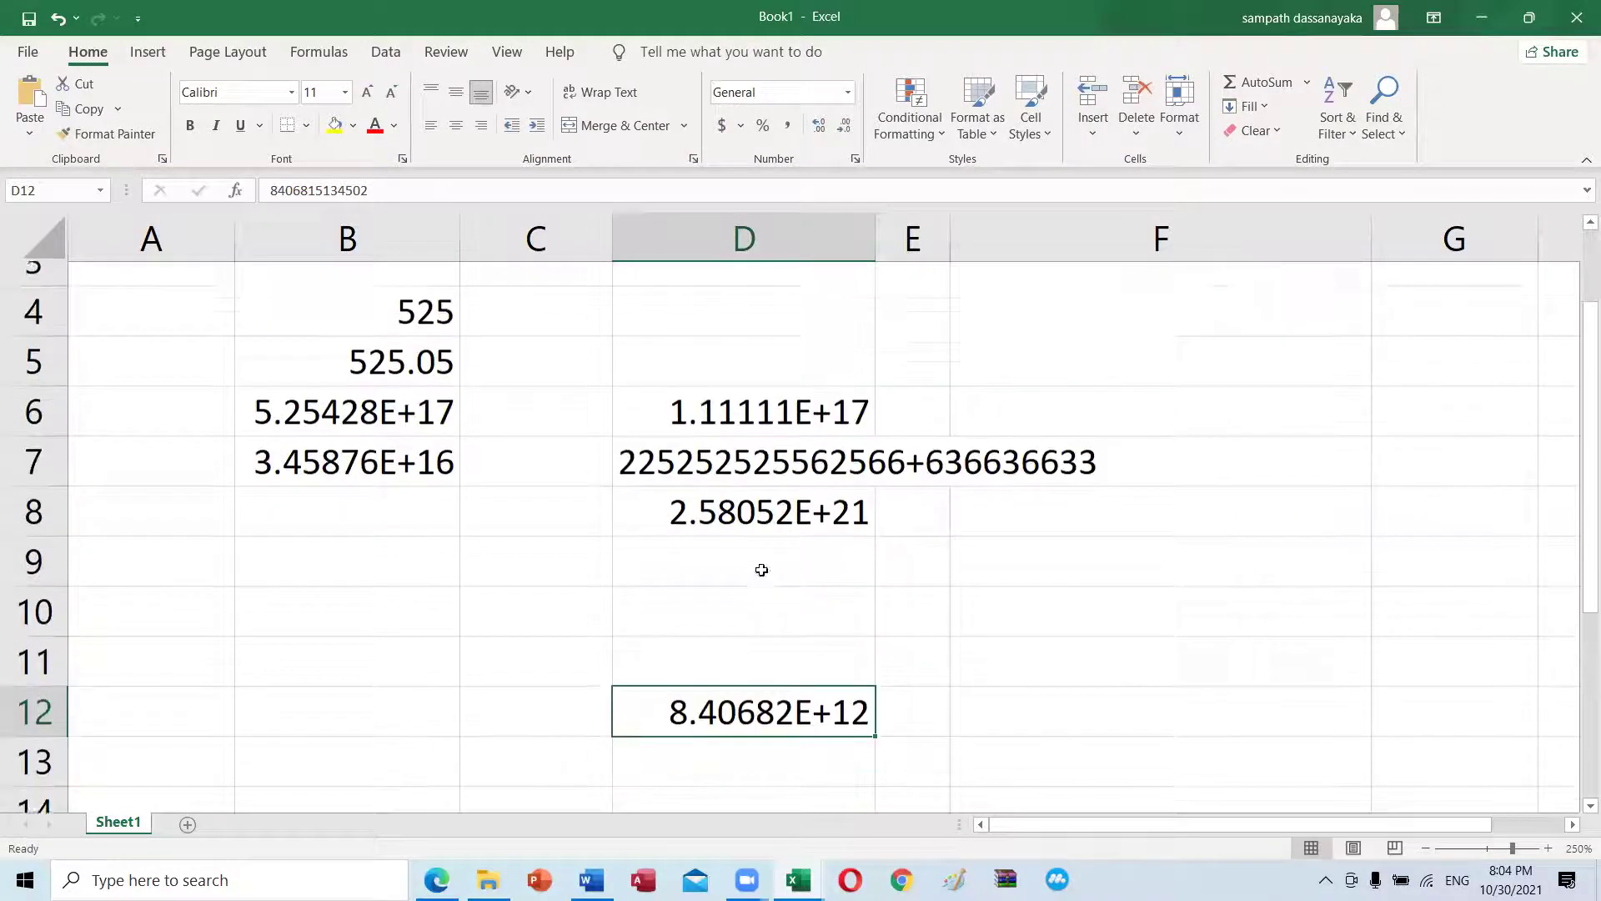
key("Delete")
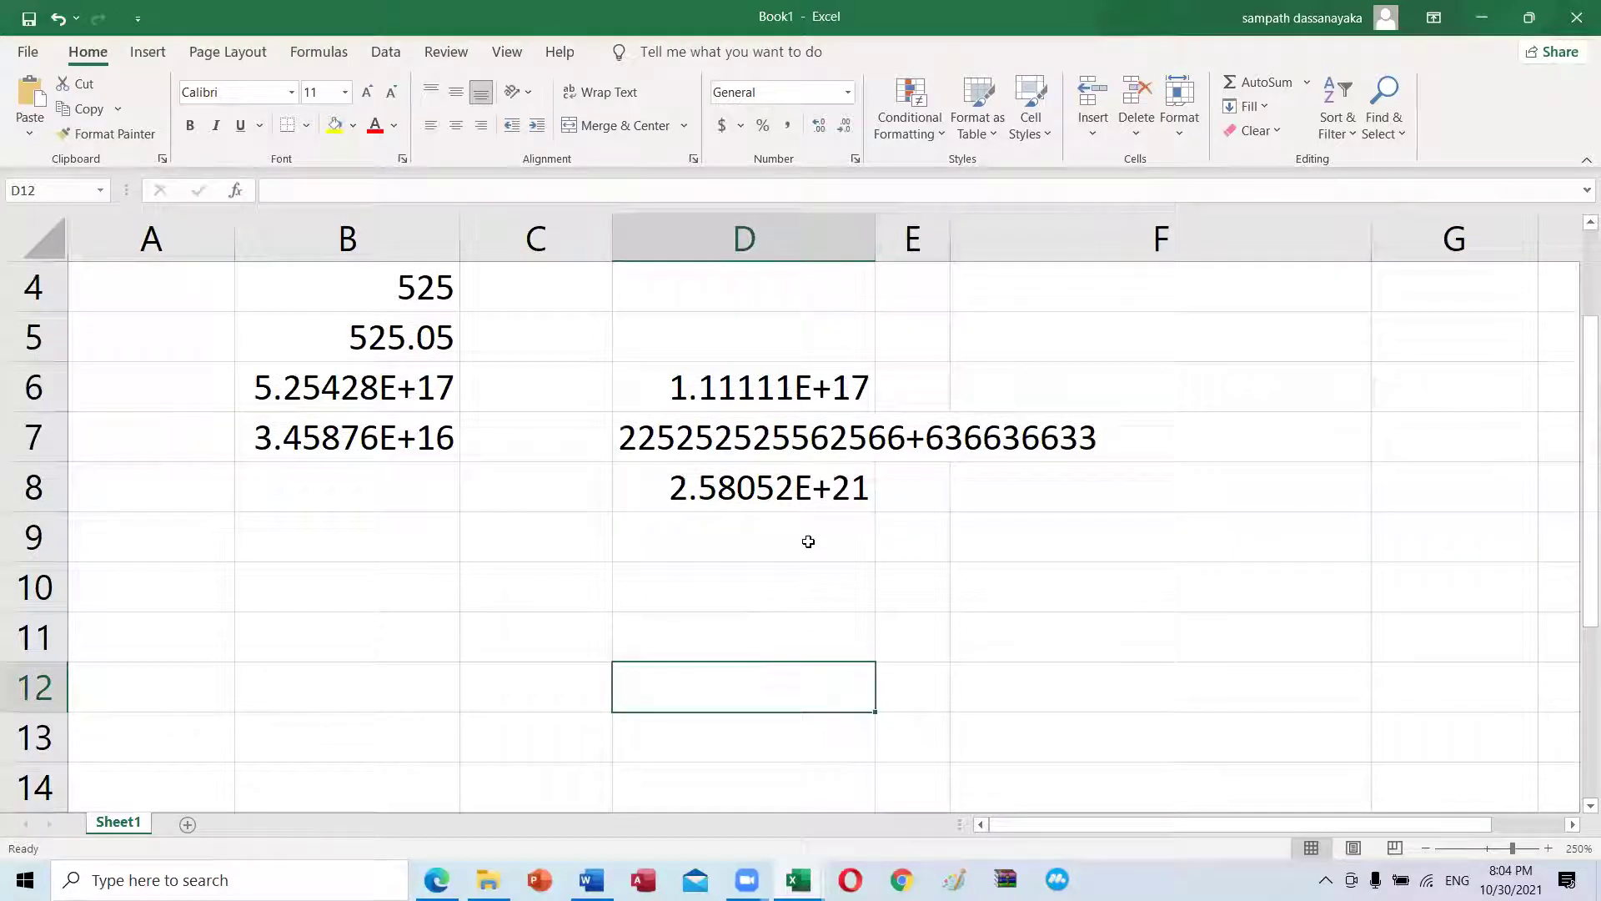
Step: Clear the long number from D8, then bring up the Exercise - 2 - Home Work workbook
left_click(801, 510)
key("Delete")
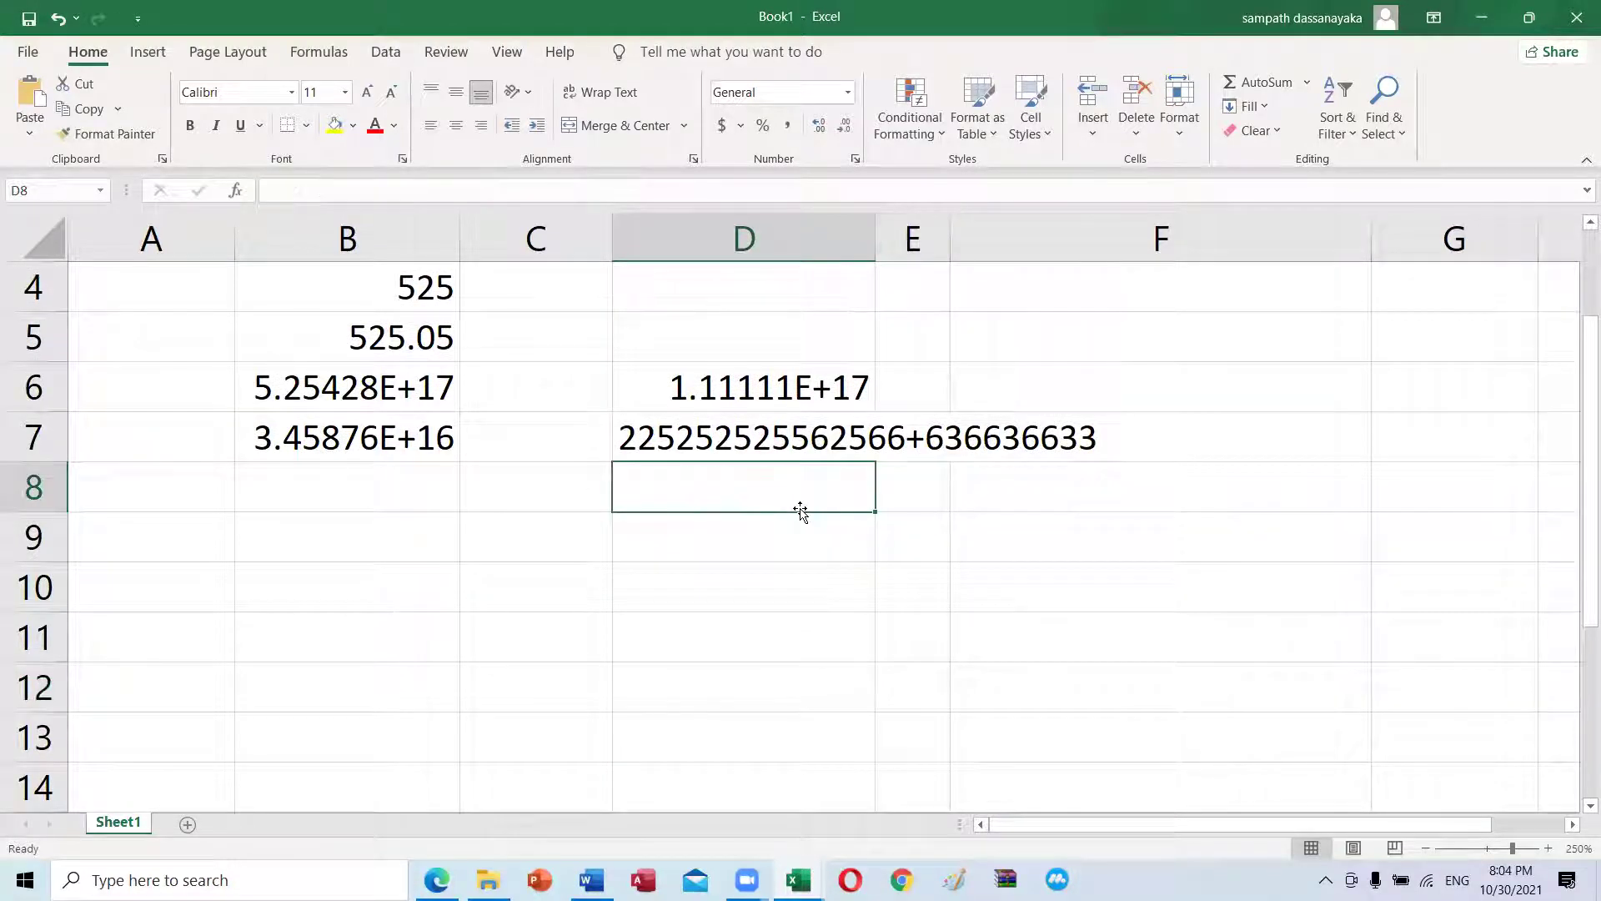
left_click(802, 406)
scroll(780, 500, "up", 1)
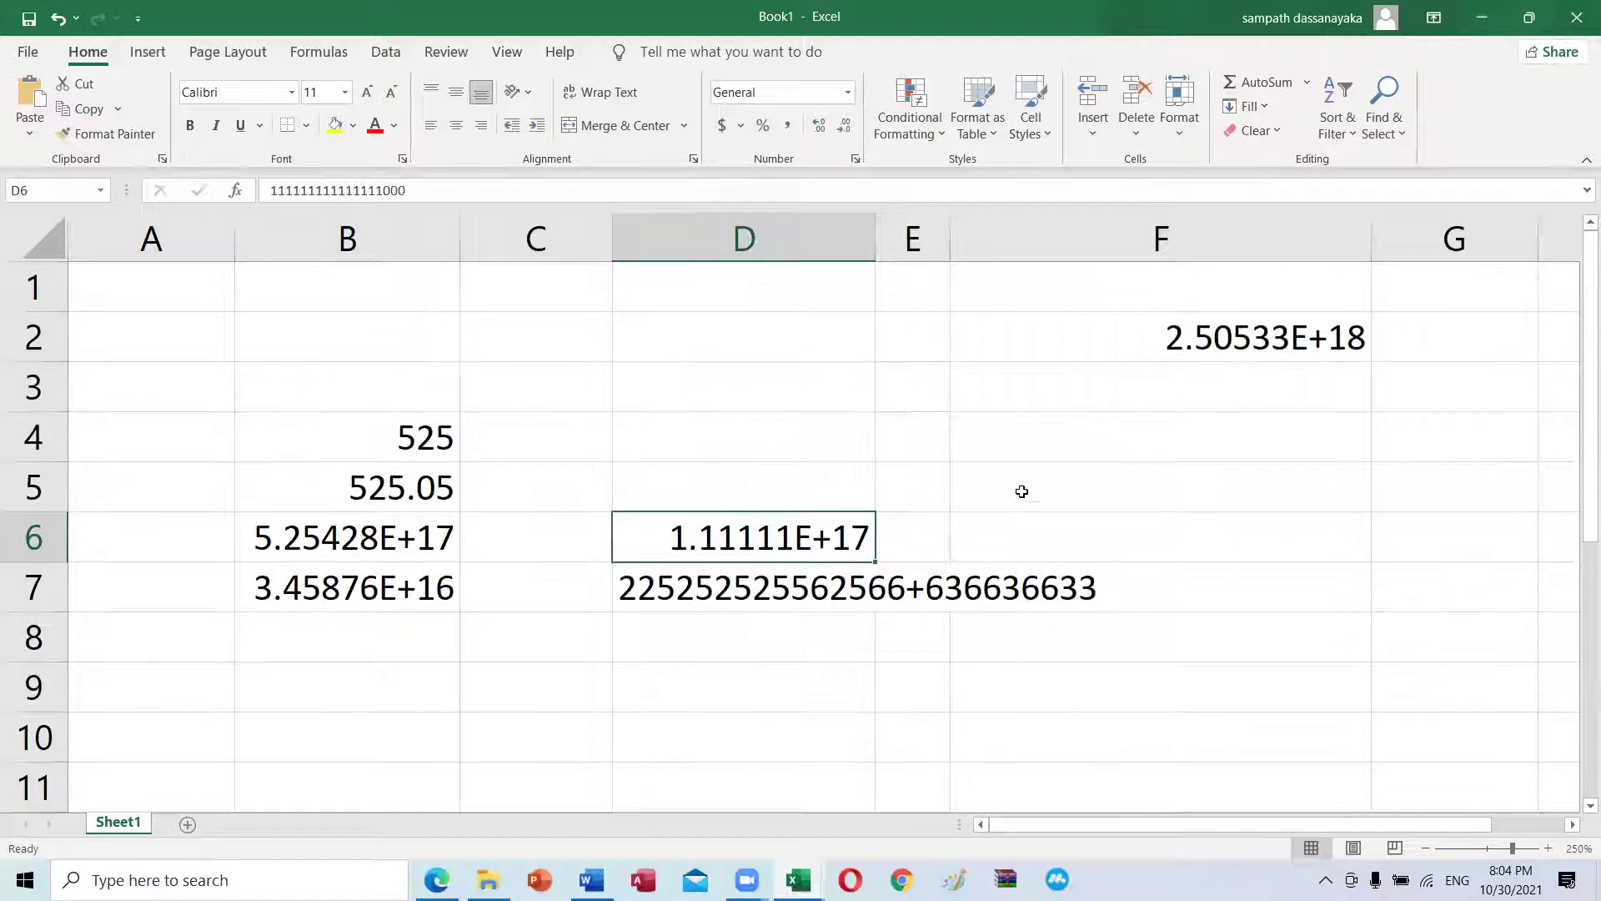
left_click(900, 385)
scroll(598, 482, "down", 2)
scroll(597, 482, "up", 2)
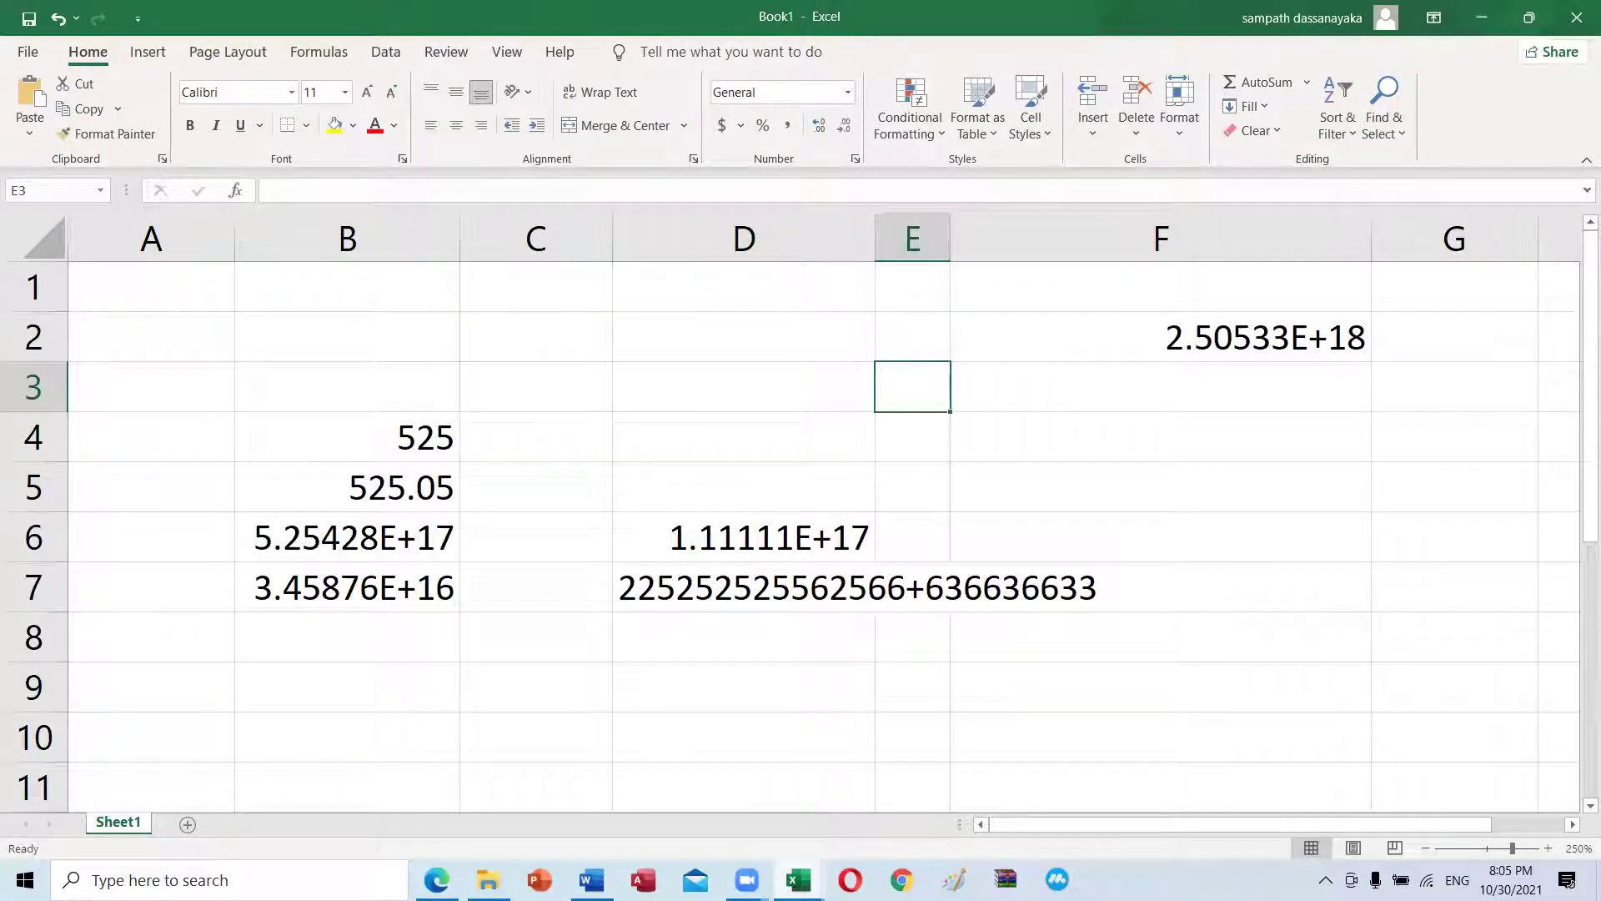
mouse_move(798, 879)
left_click(692, 742)
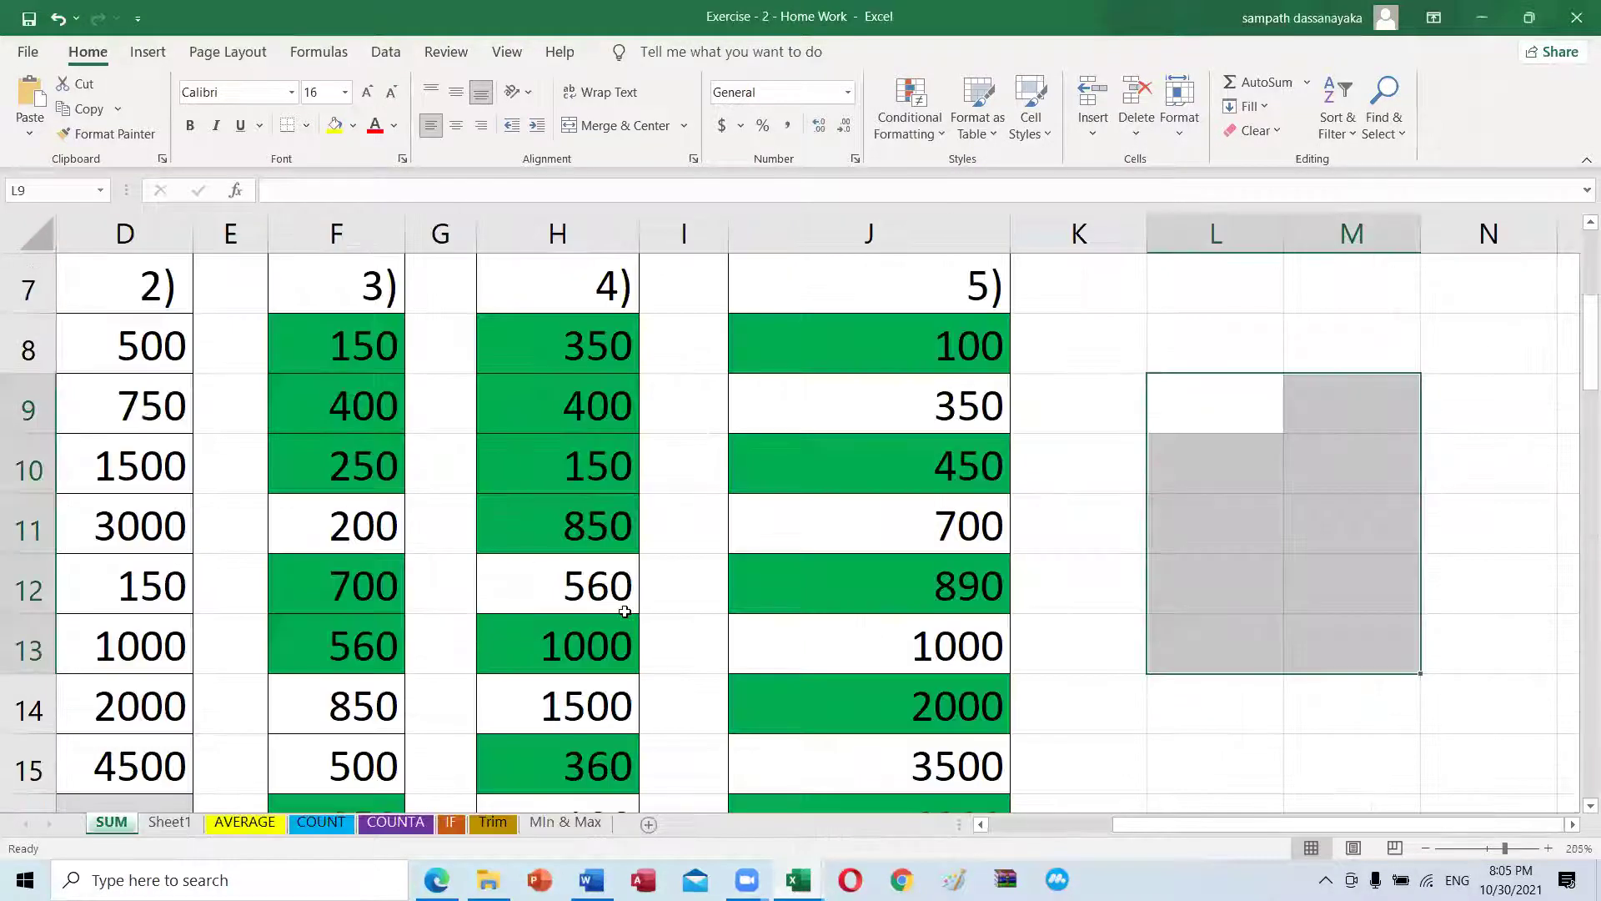
scroll(625, 611, "down", 4)
scroll(626, 613, "up", 4)
scroll(647, 578, "down", 3)
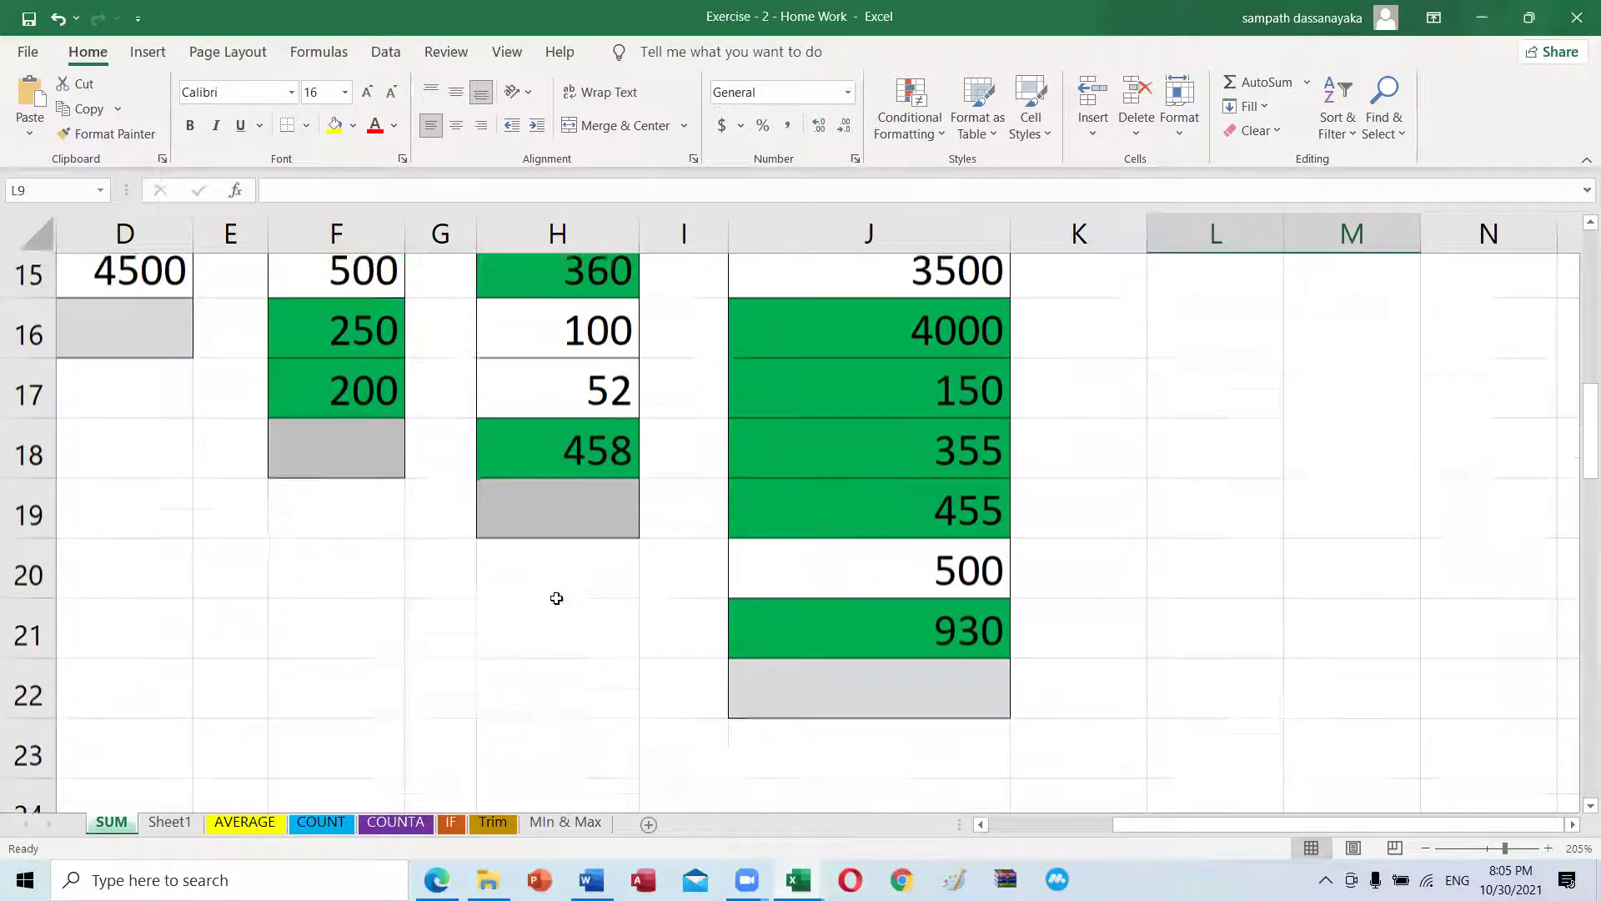
scroll(556, 598, "down", 1)
left_click(558, 473)
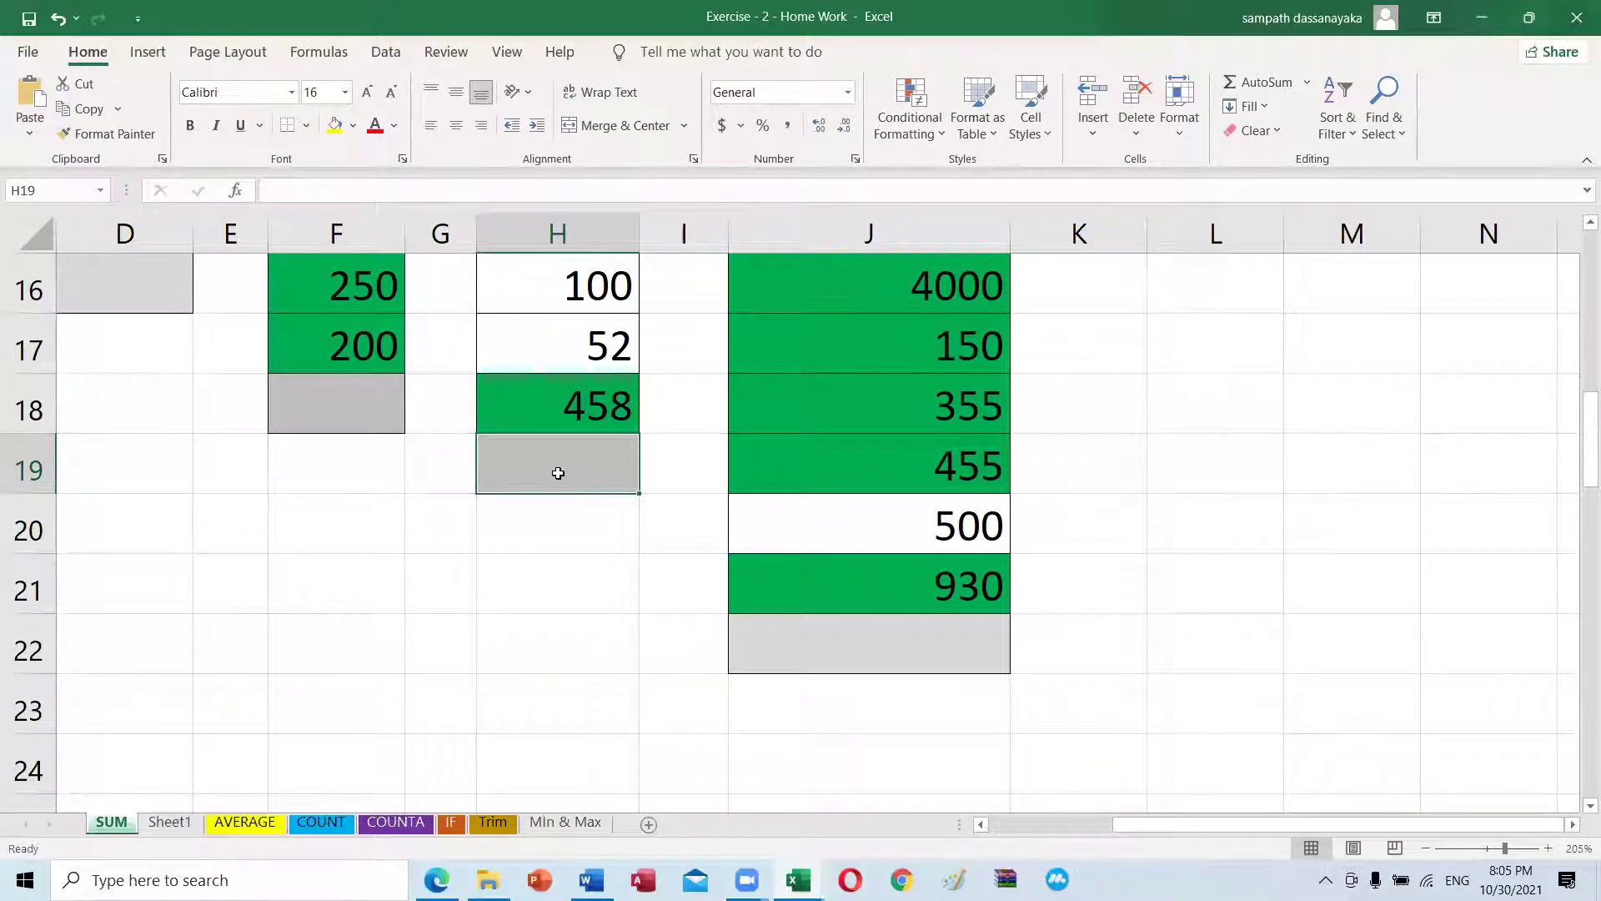
scroll(558, 473, "up", 4)
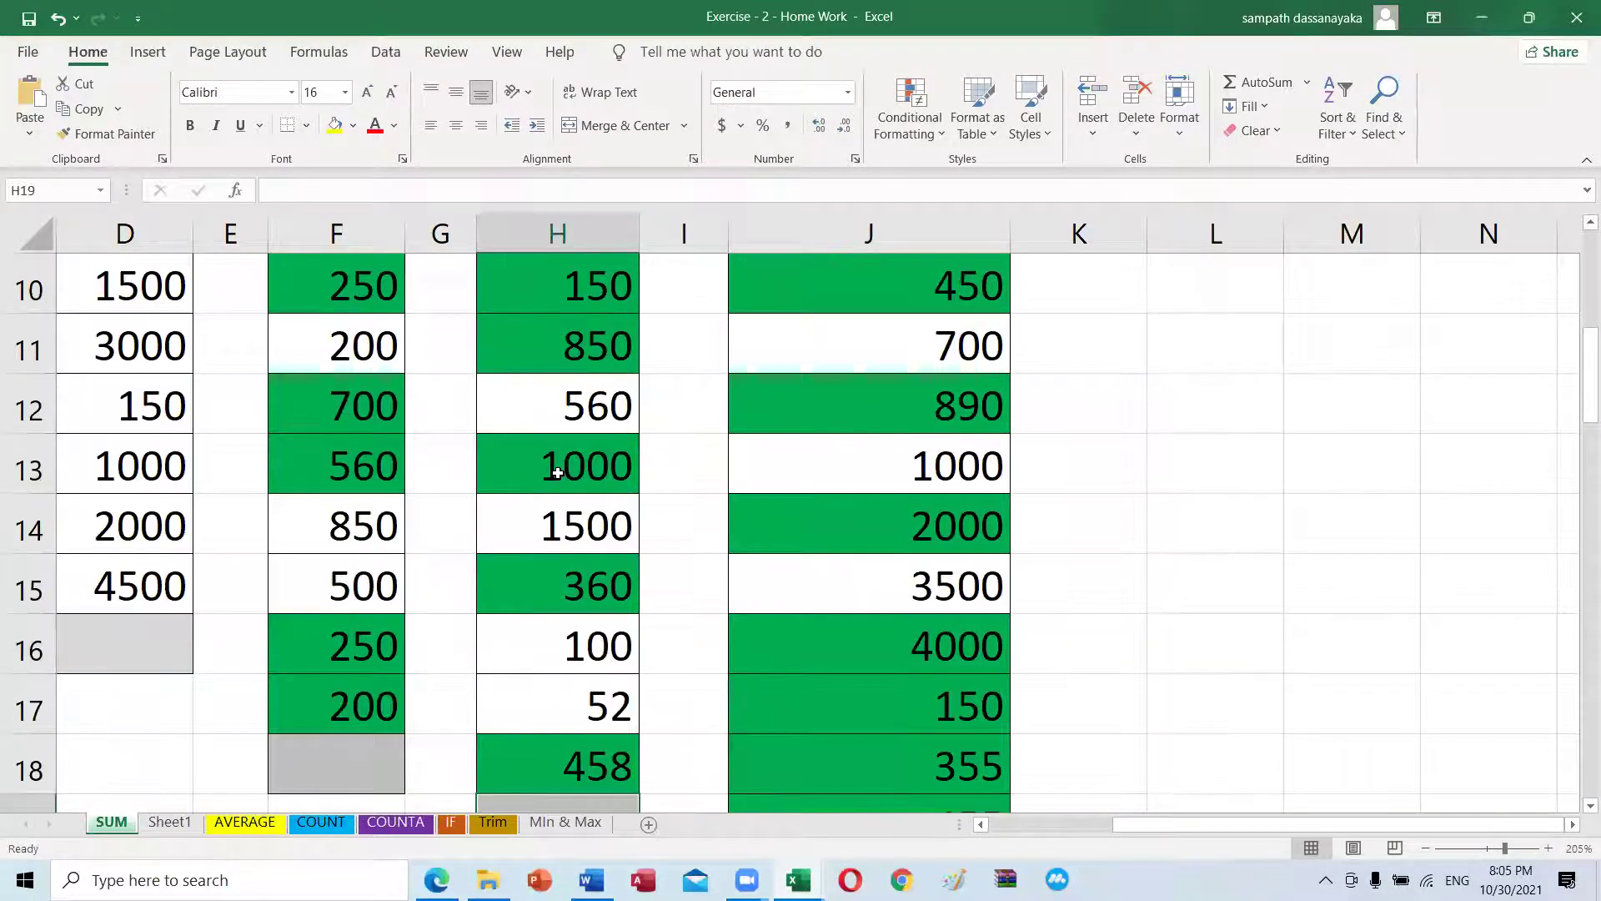
scroll(557, 473, "down", 1)
scroll(557, 473, "down", 2)
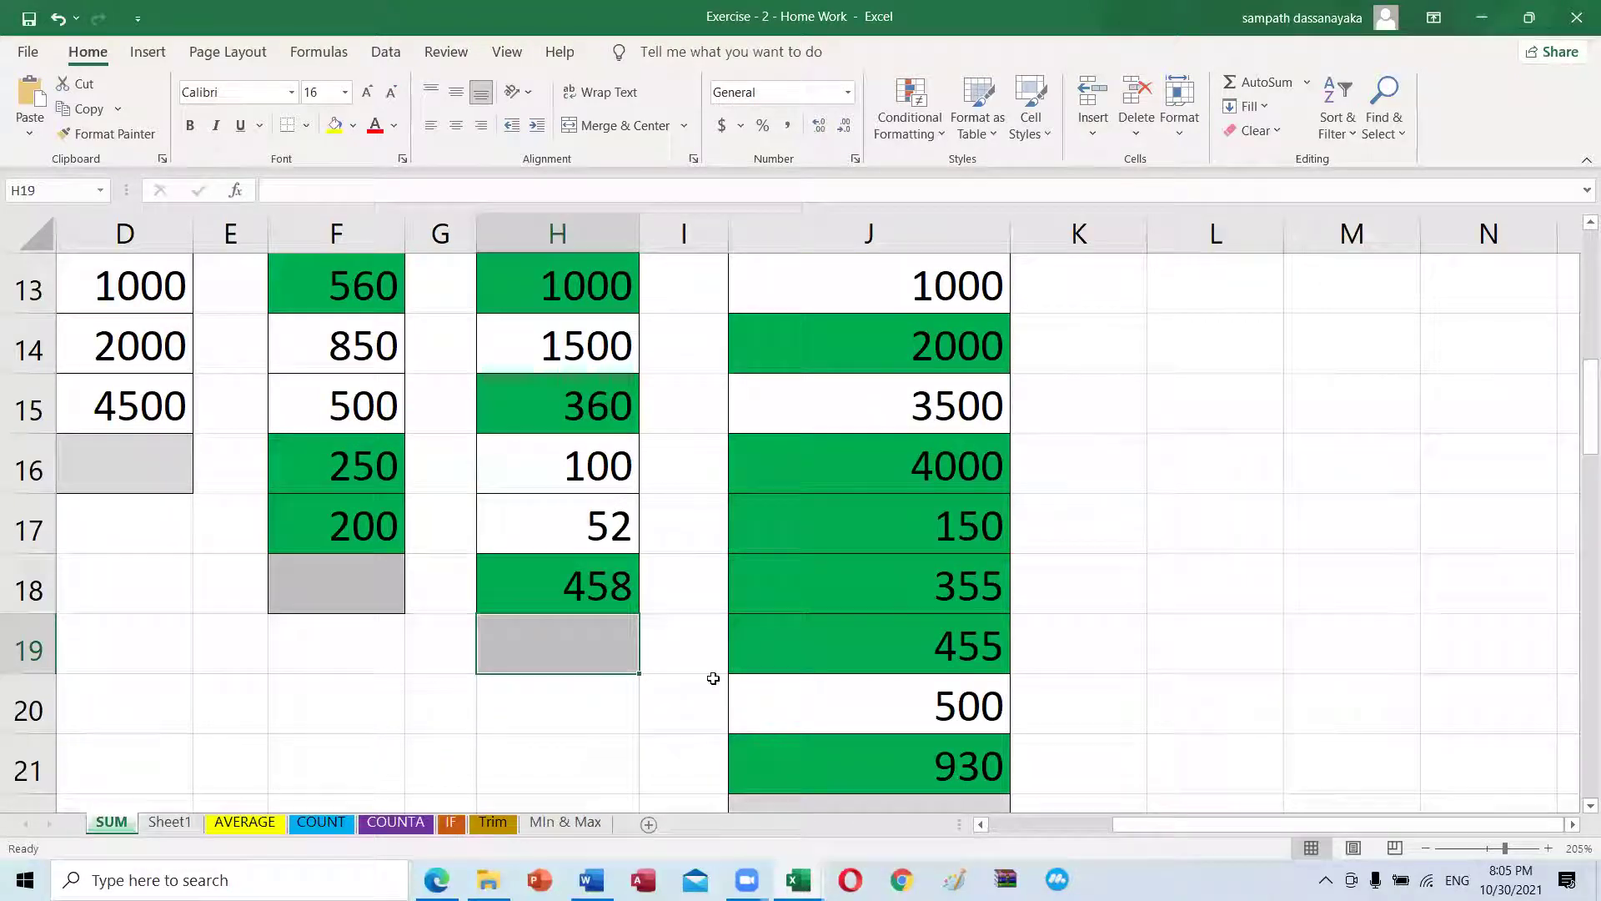
scroll(940, 597, "down", 2)
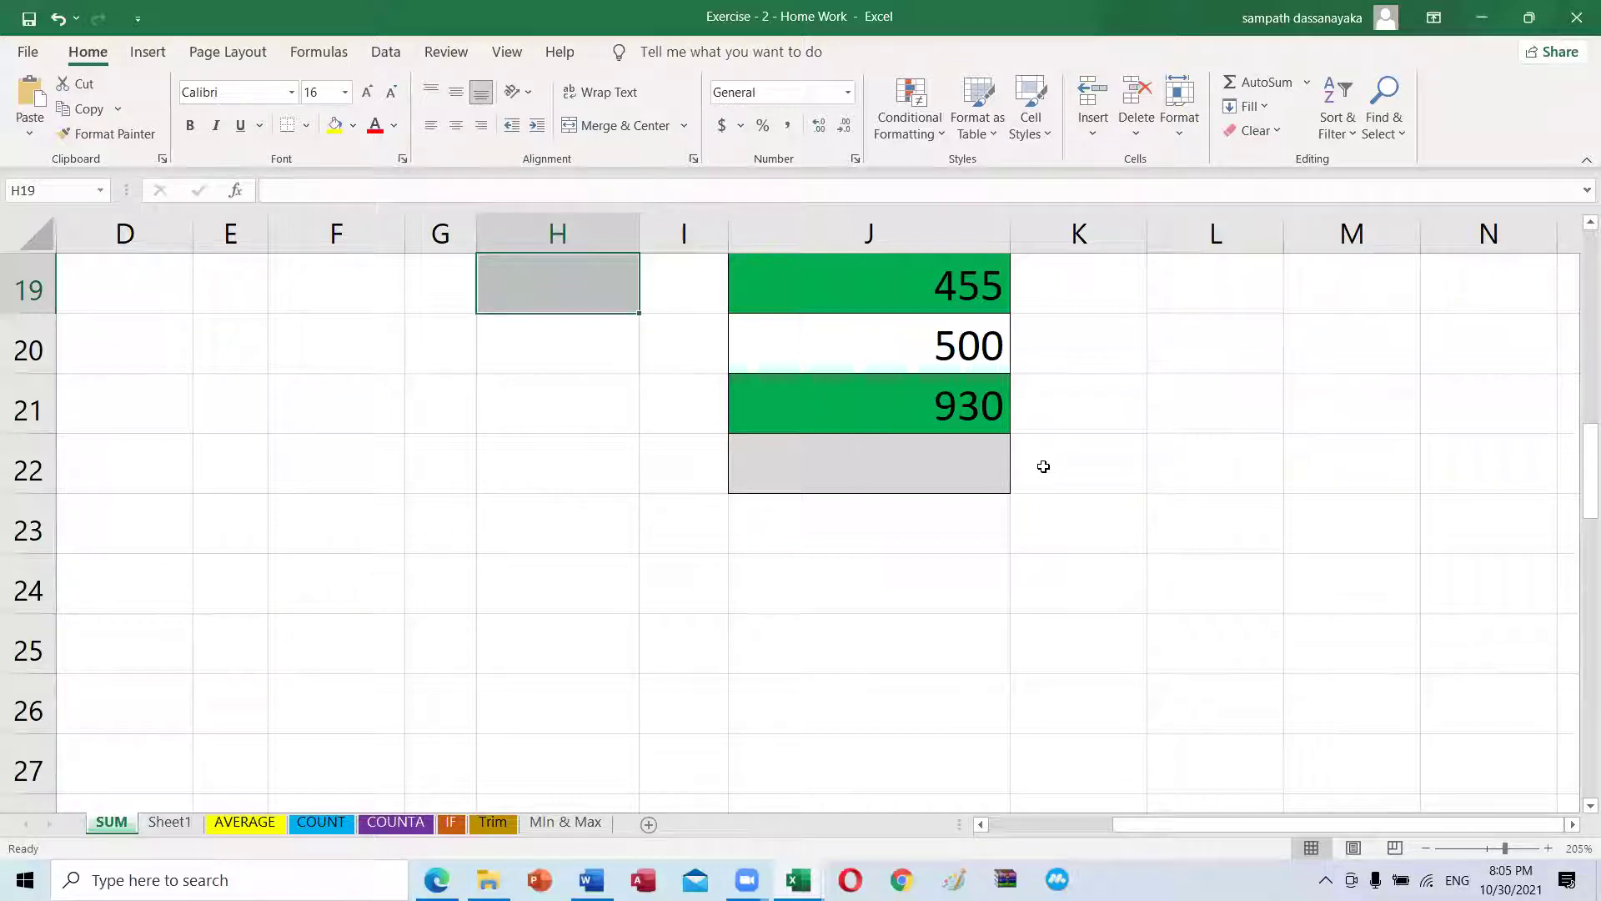
left_click(951, 511)
Step: Enter the formula =1000*10000 in L23
left_click(1174, 551)
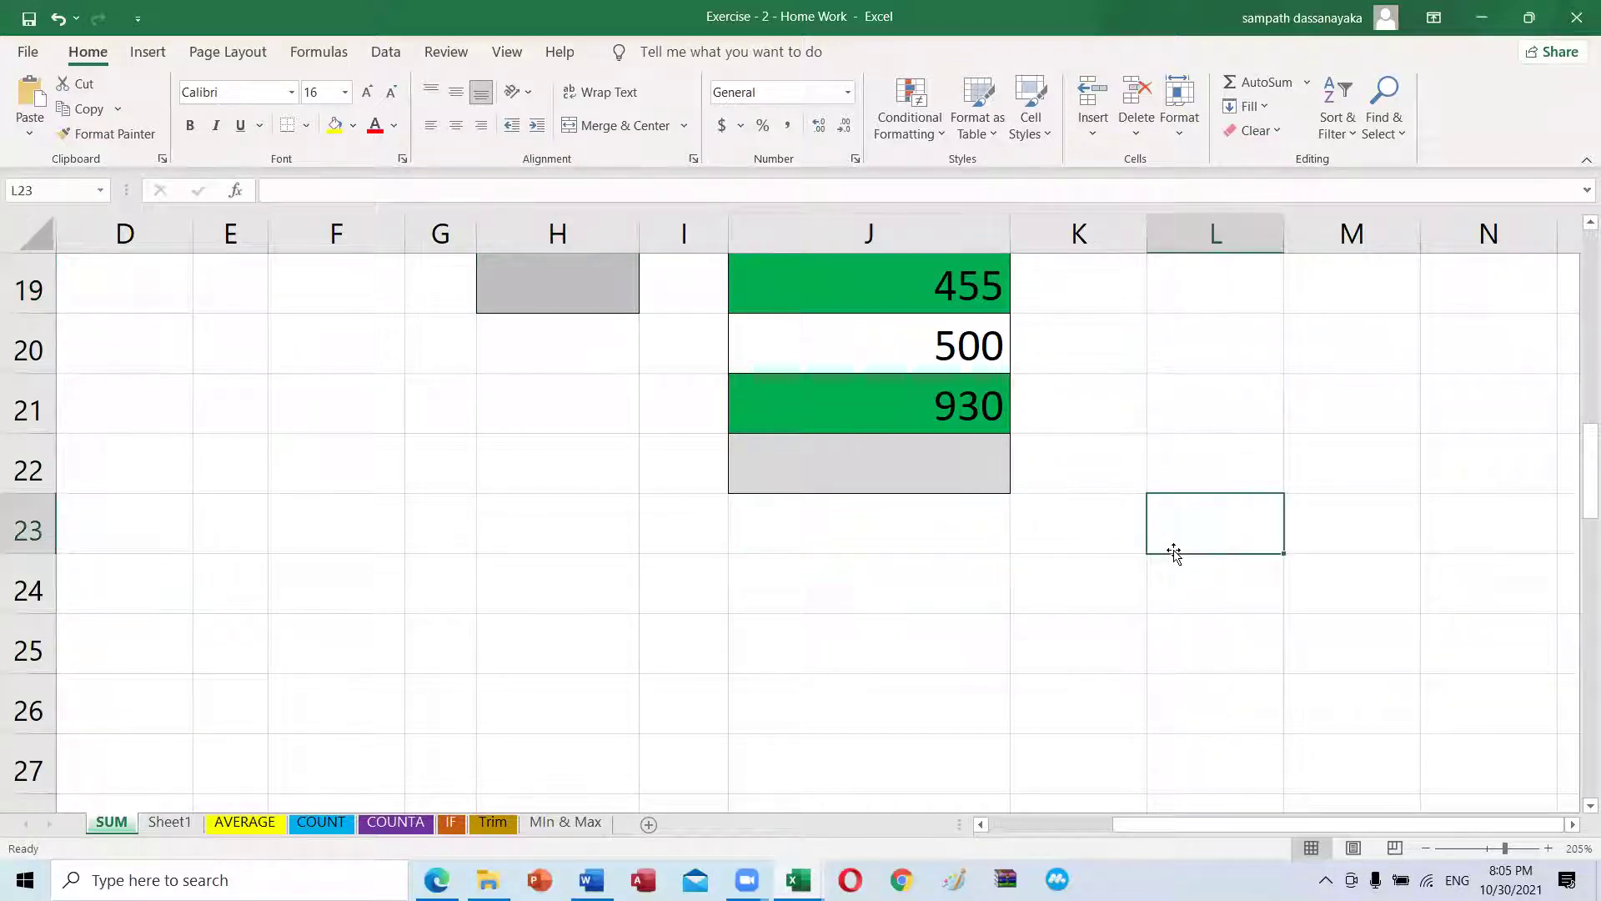
type("=")
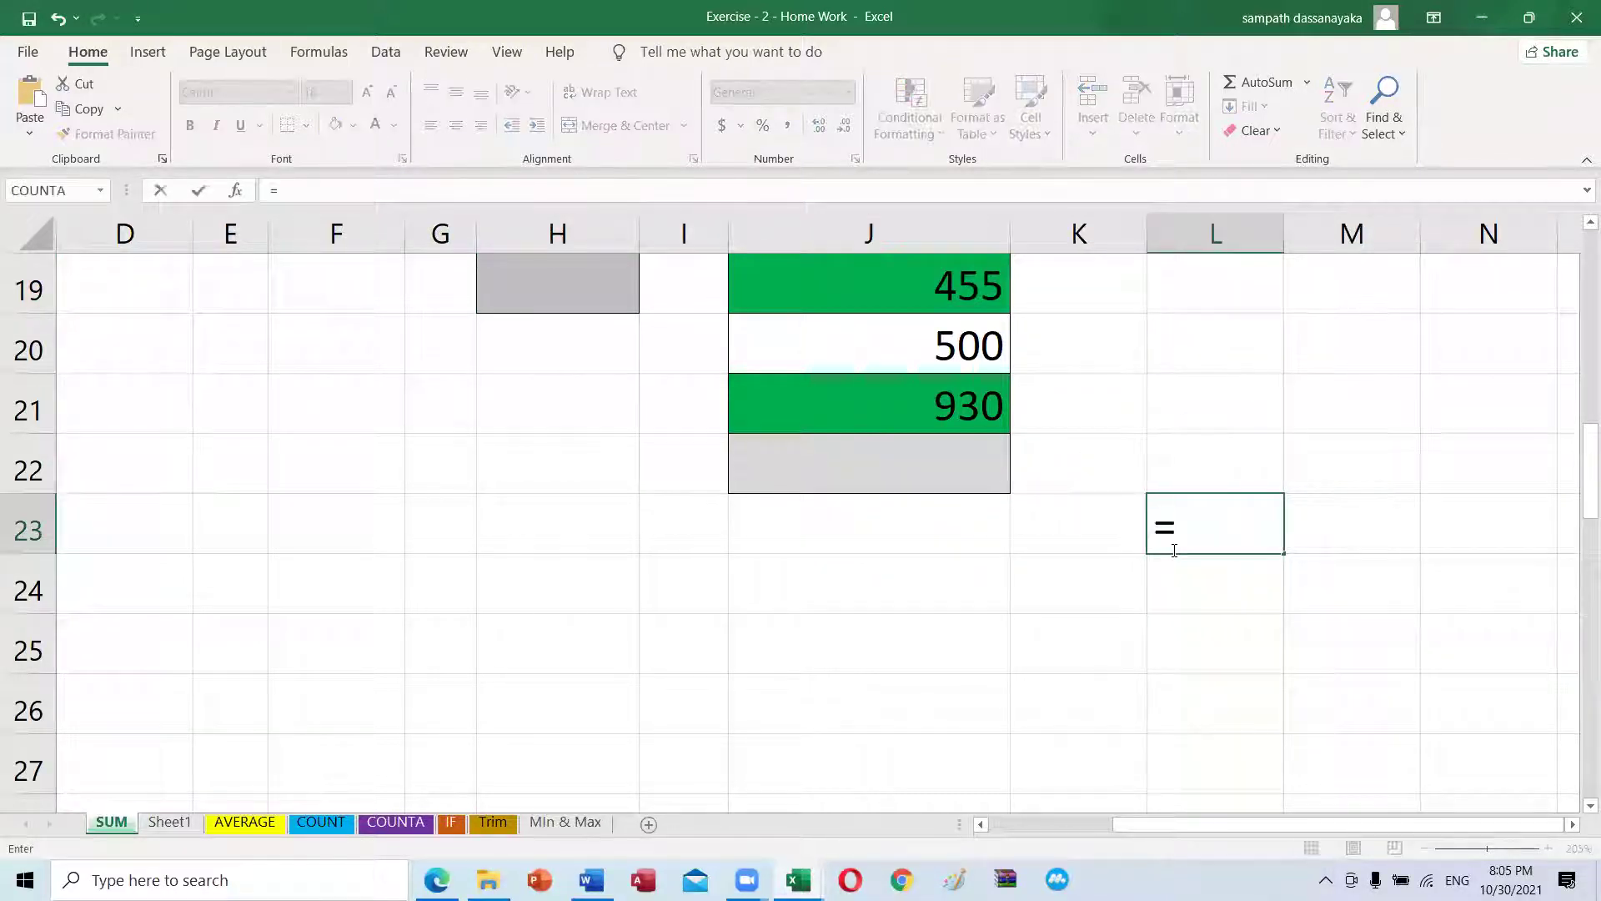
type("1000")
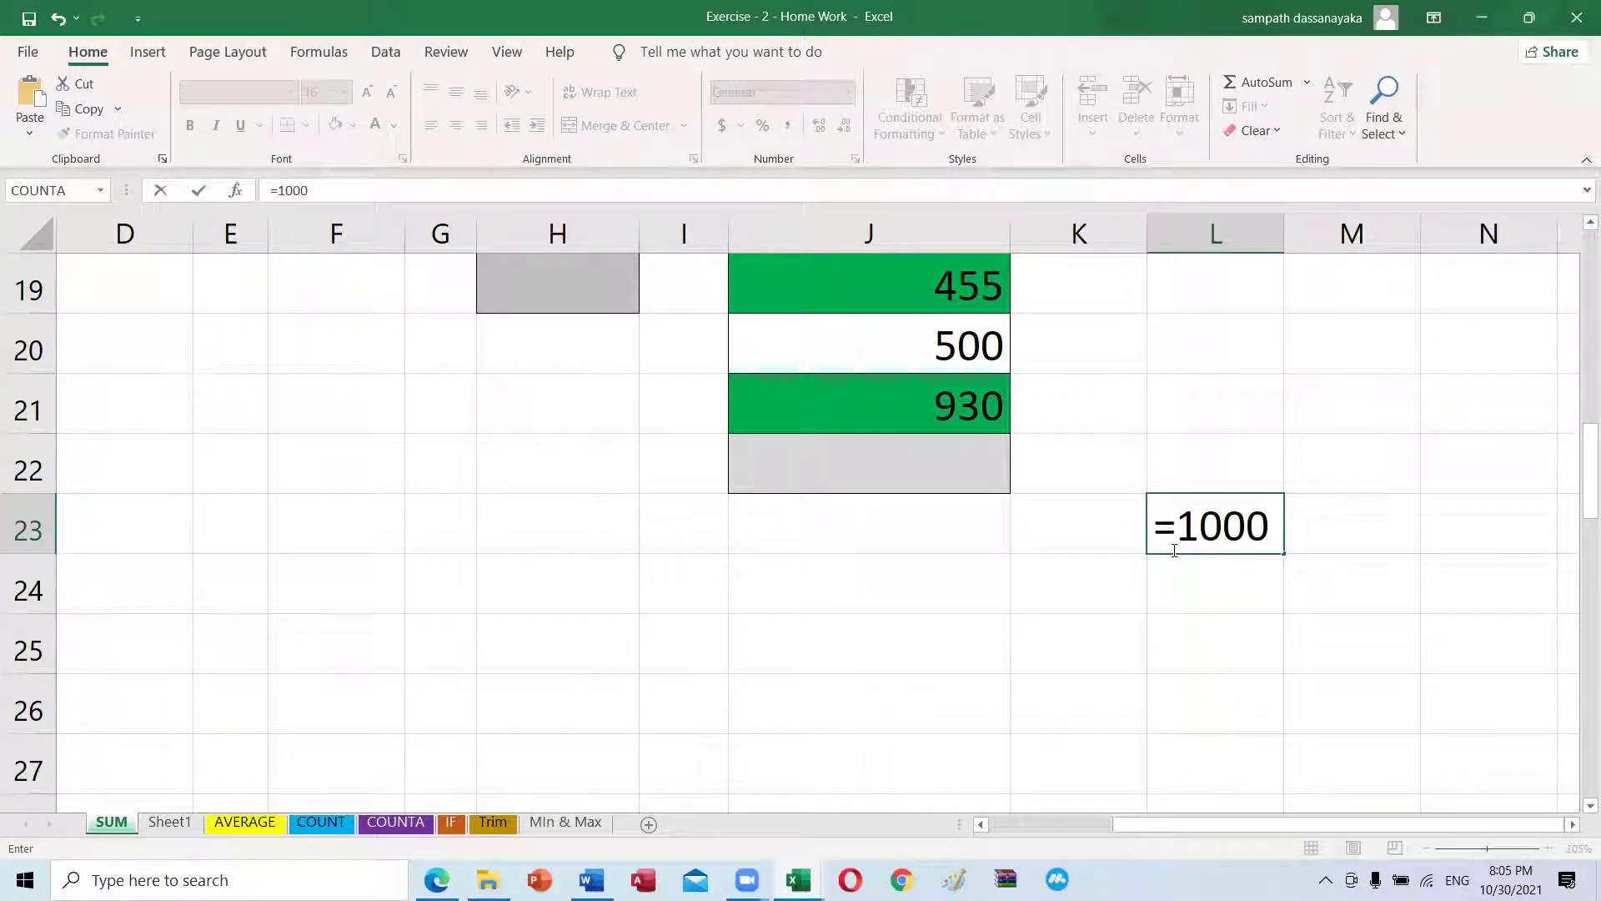
type("*10000")
key("ctrl+Return")
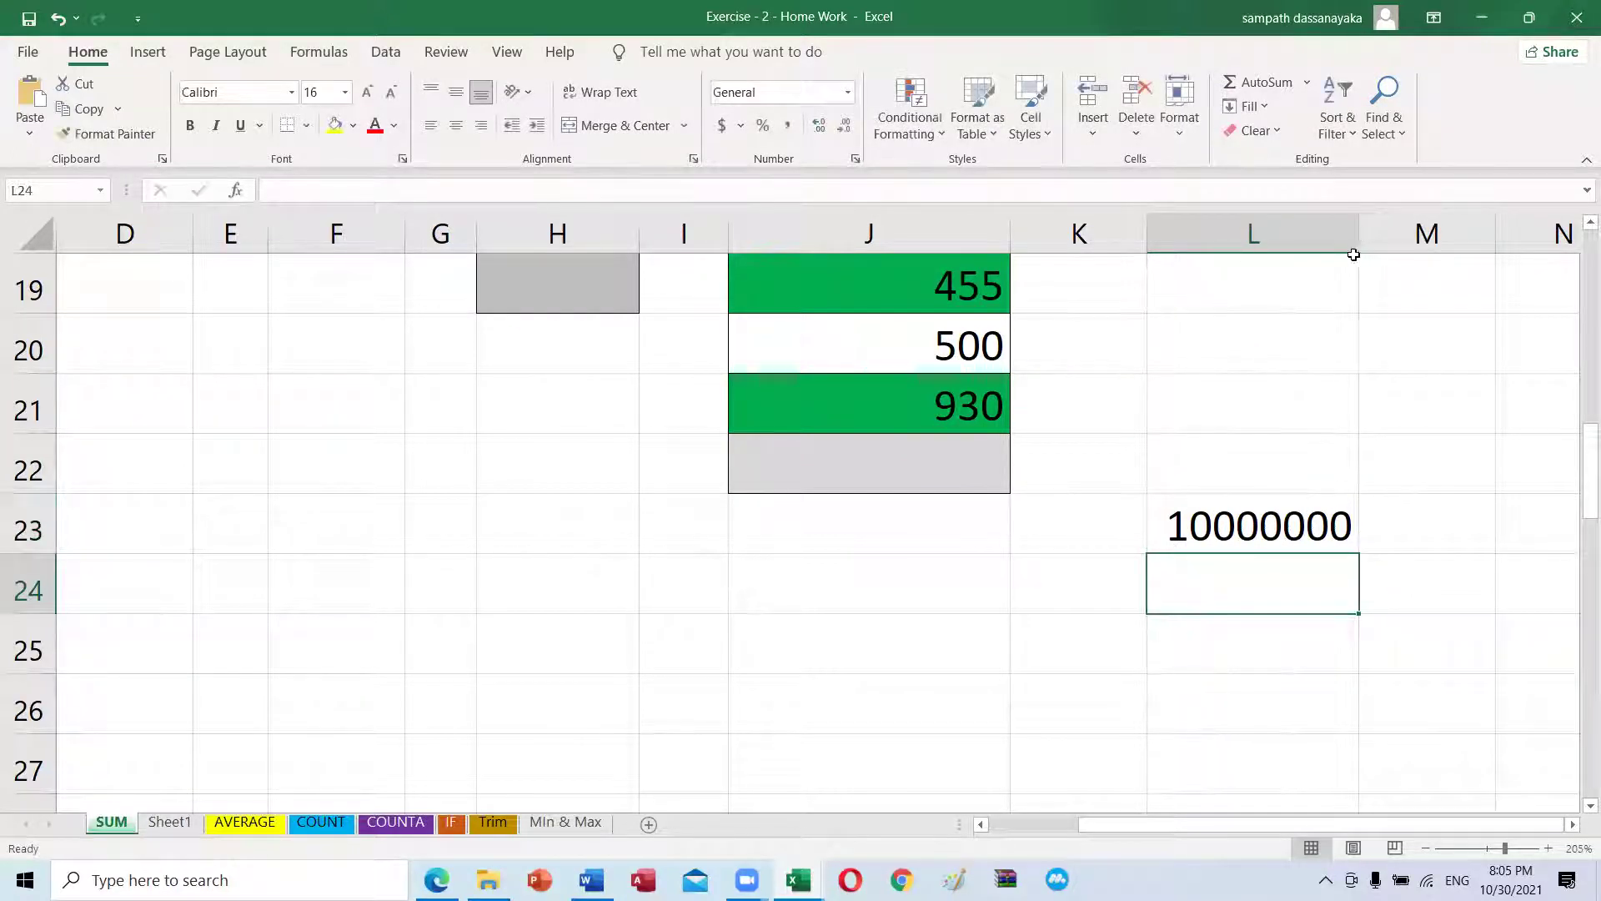
Step: Narrow column L to show 1E+07, widen it to show 10000000, then clear L23
left_click_drag(1359, 240, 1313, 243)
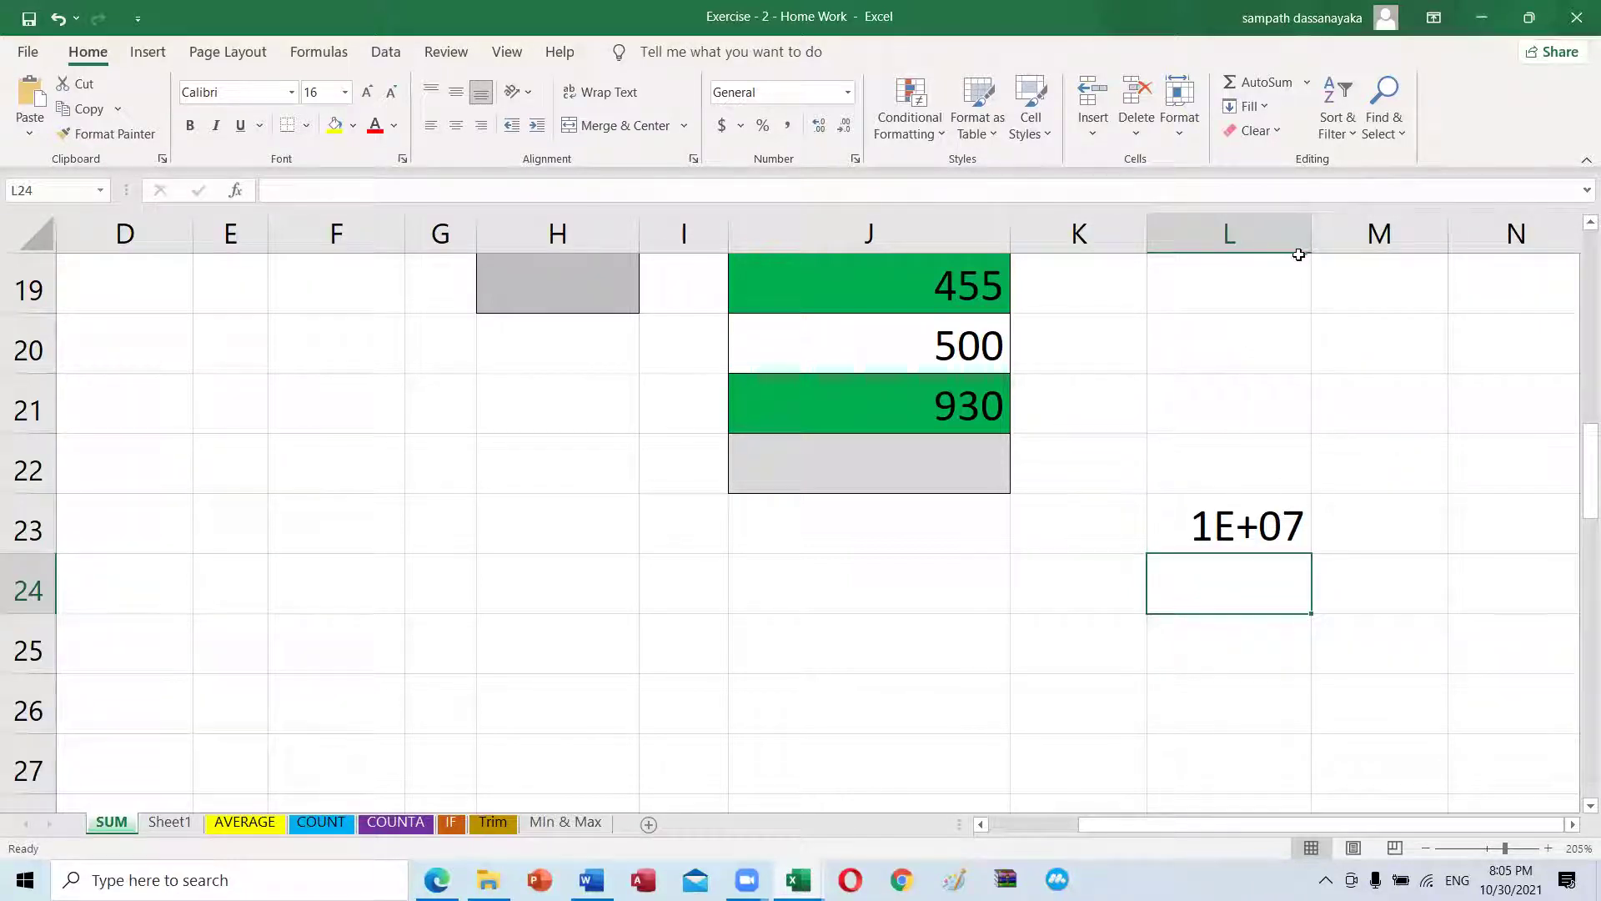
left_click_drag(1309, 250, 1369, 257)
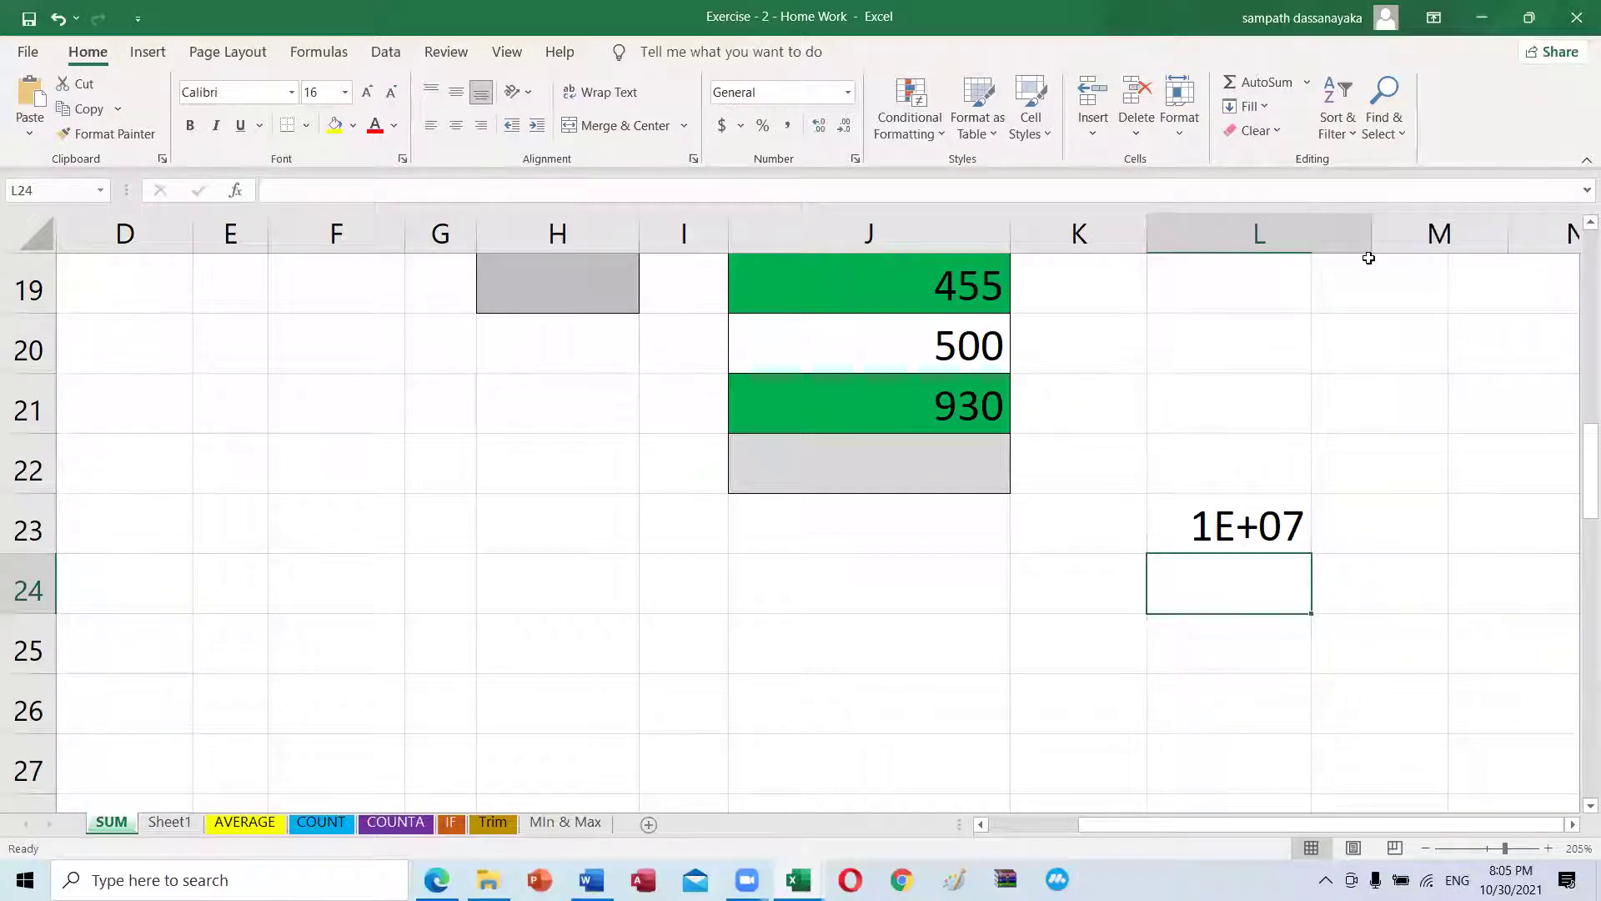
left_click(1241, 524)
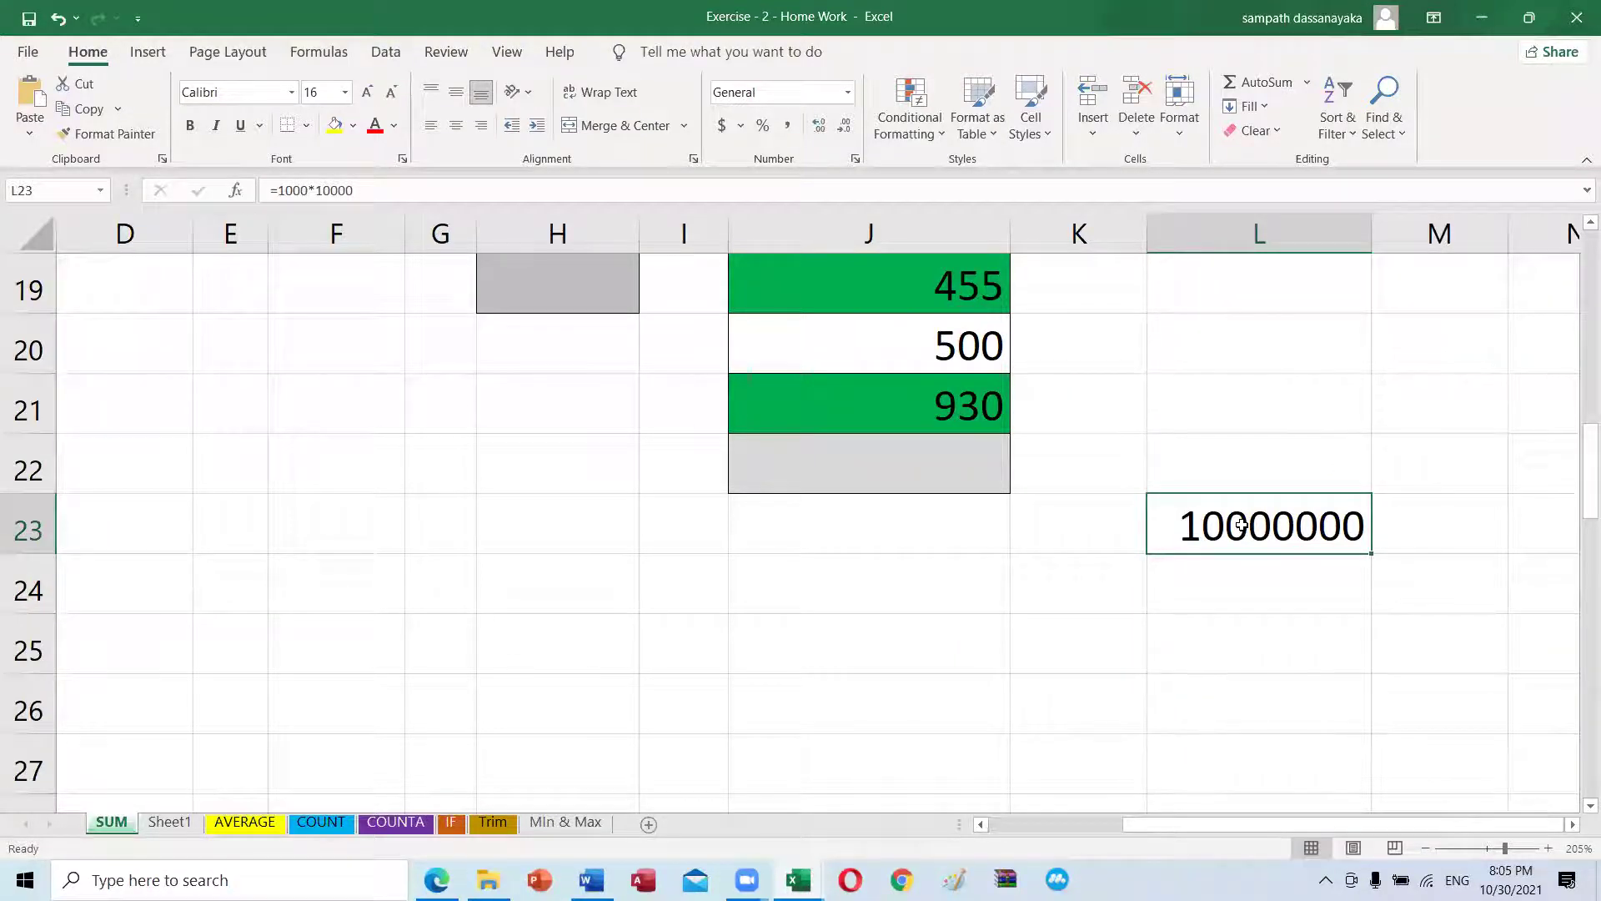
key("Delete")
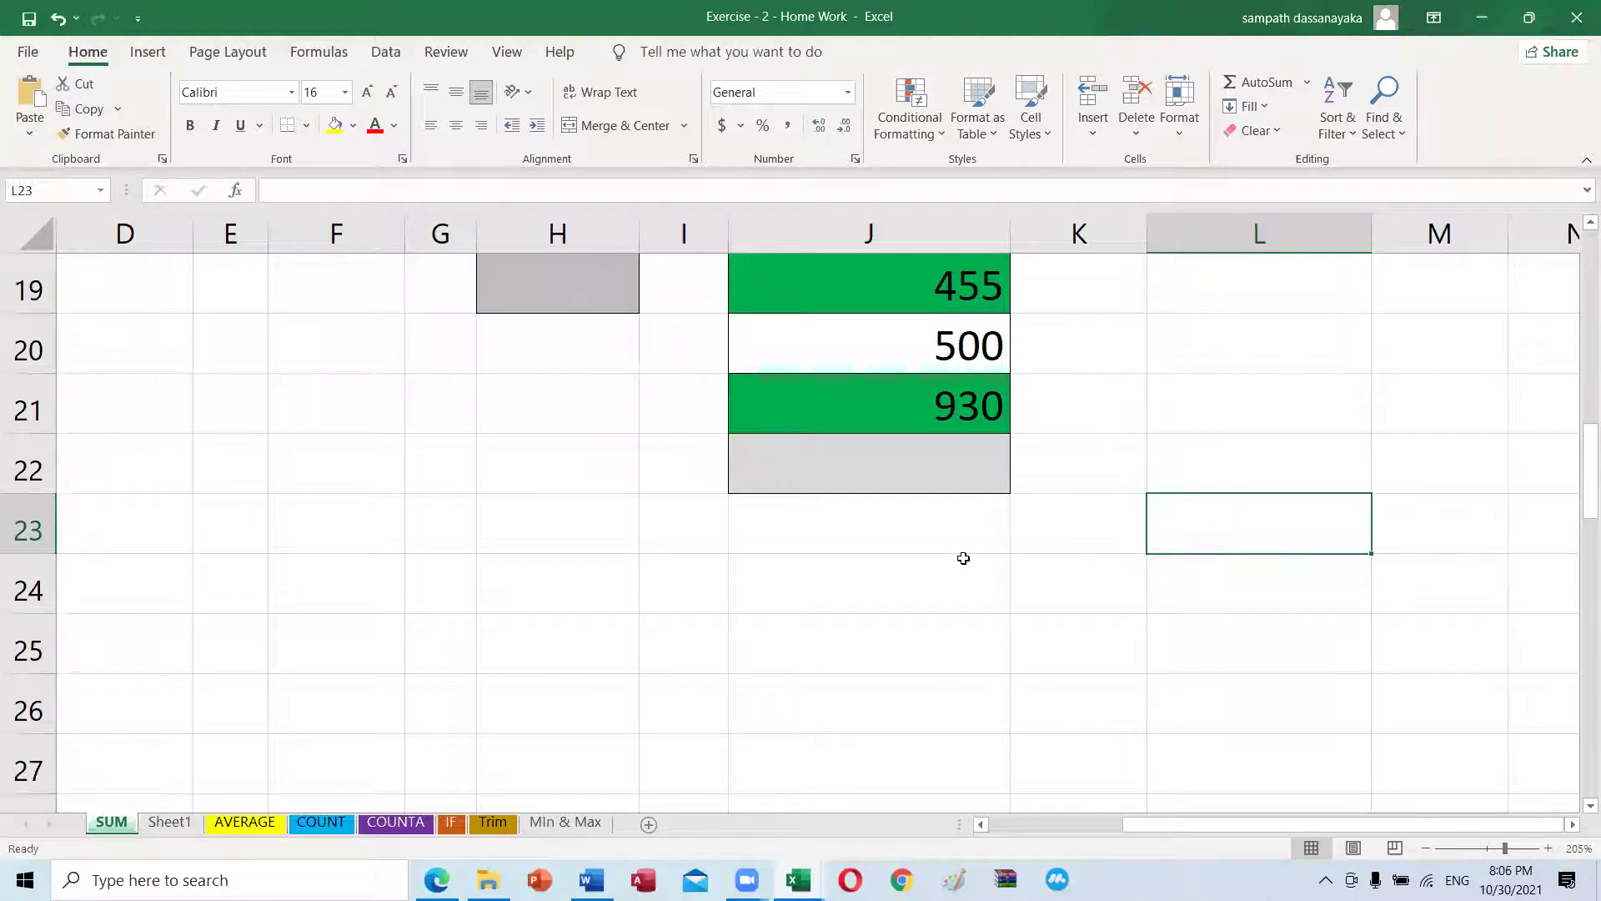
left_click(964, 558)
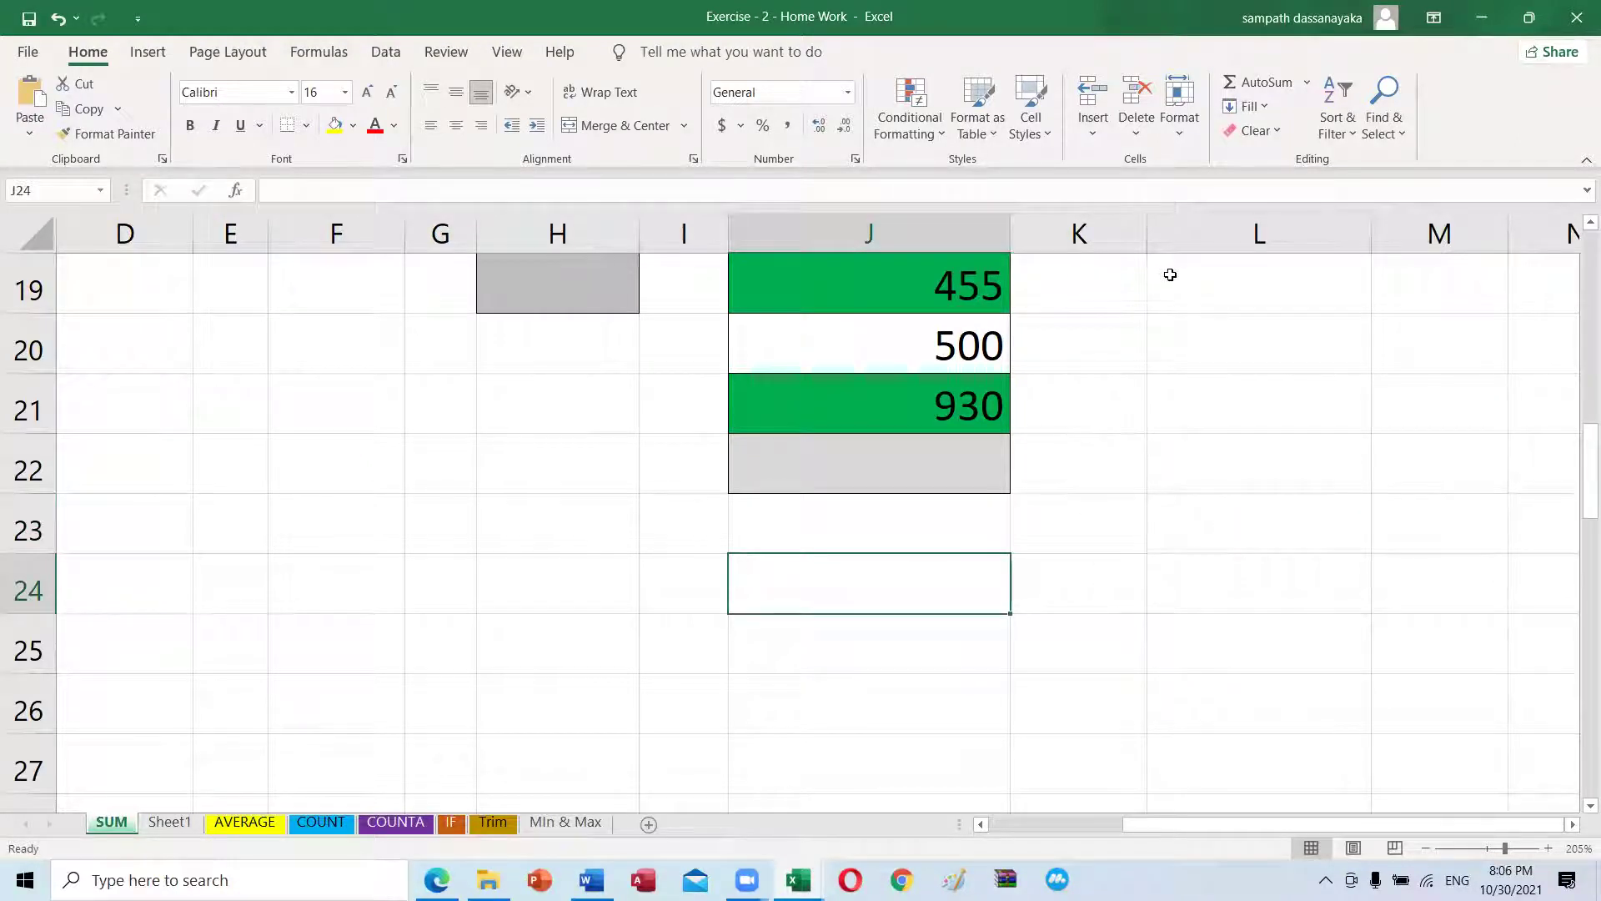
Step: Undo to restore 10000000 in L23, clear it again, and apply the Number format to L23
key("ctrl+z")
left_click(1265, 569)
left_click(1277, 531)
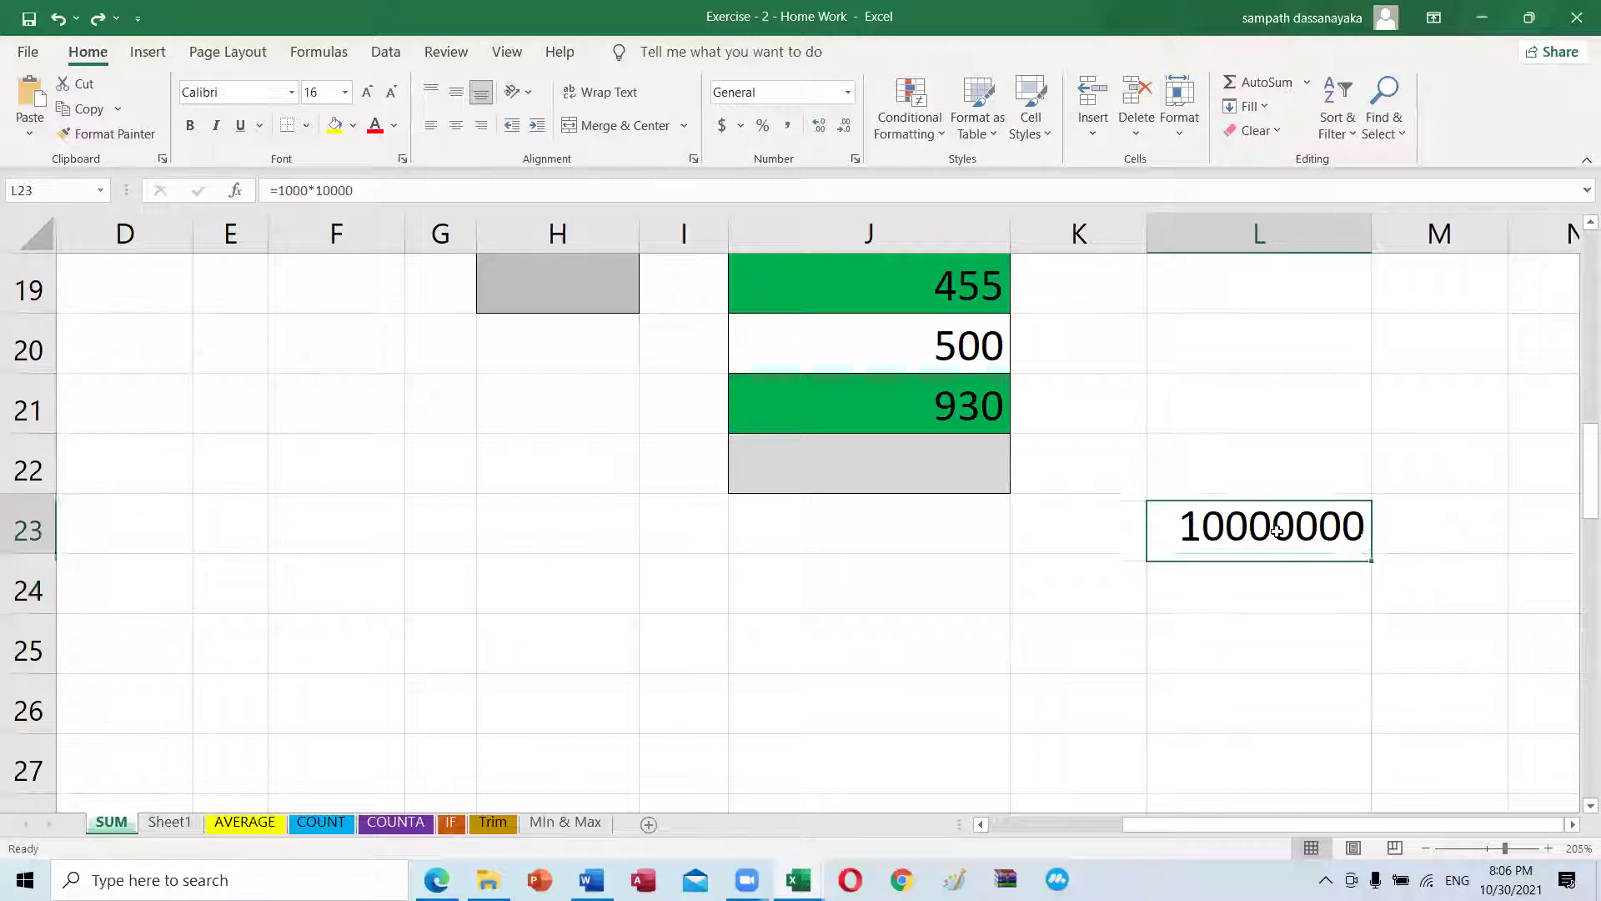
left_click(1238, 596)
left_click(1259, 531)
left_click(1267, 566)
left_click(1269, 535)
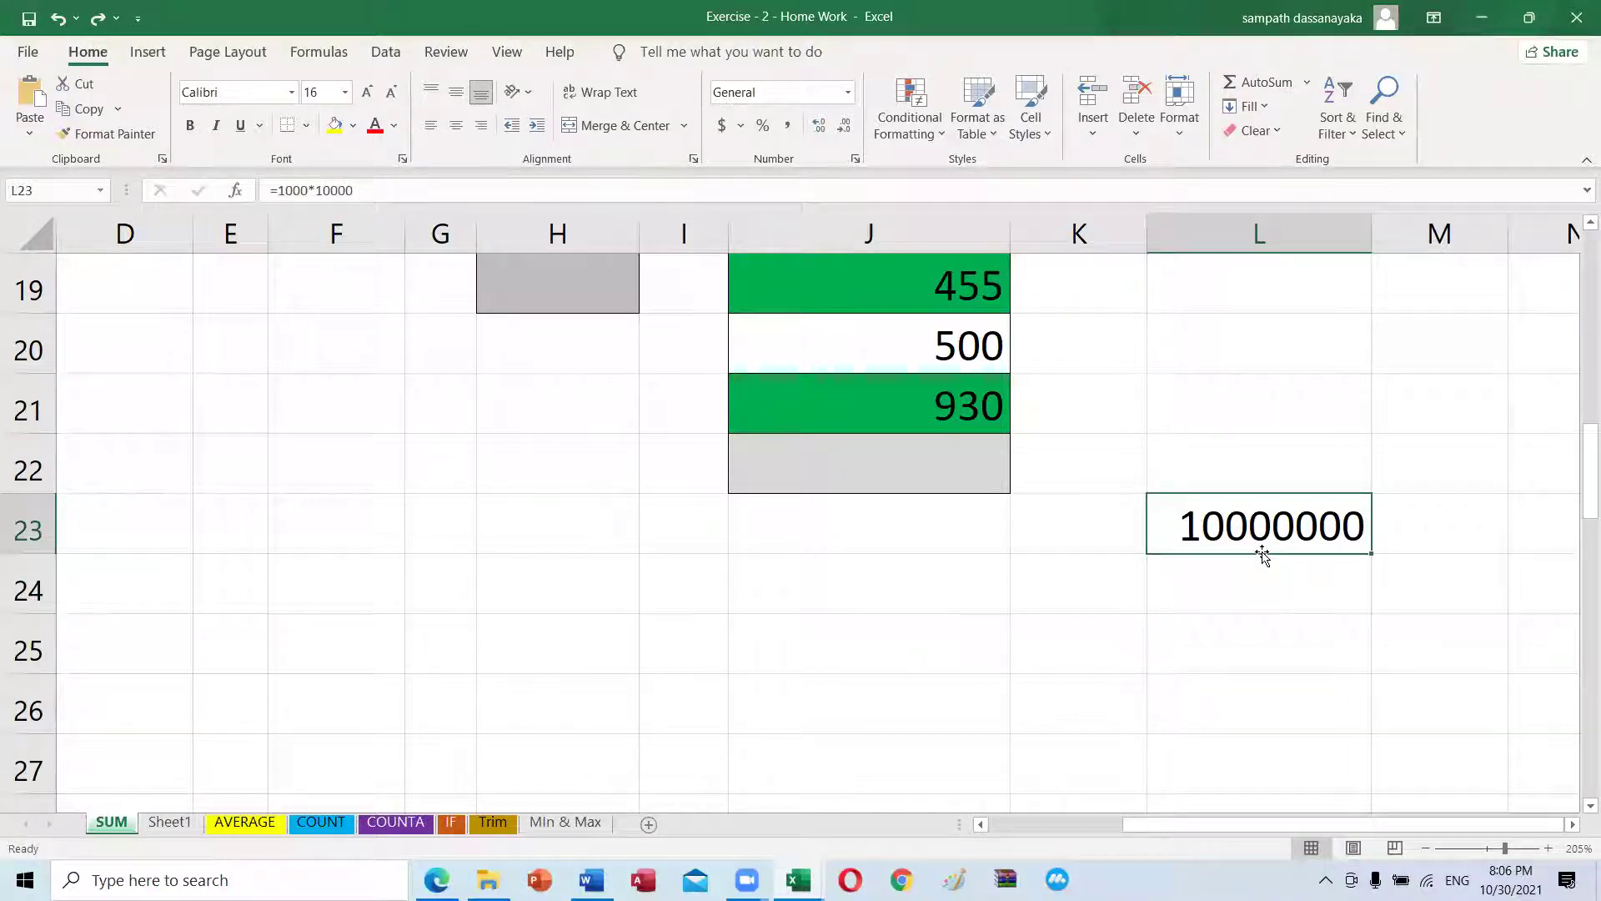
key("Delete")
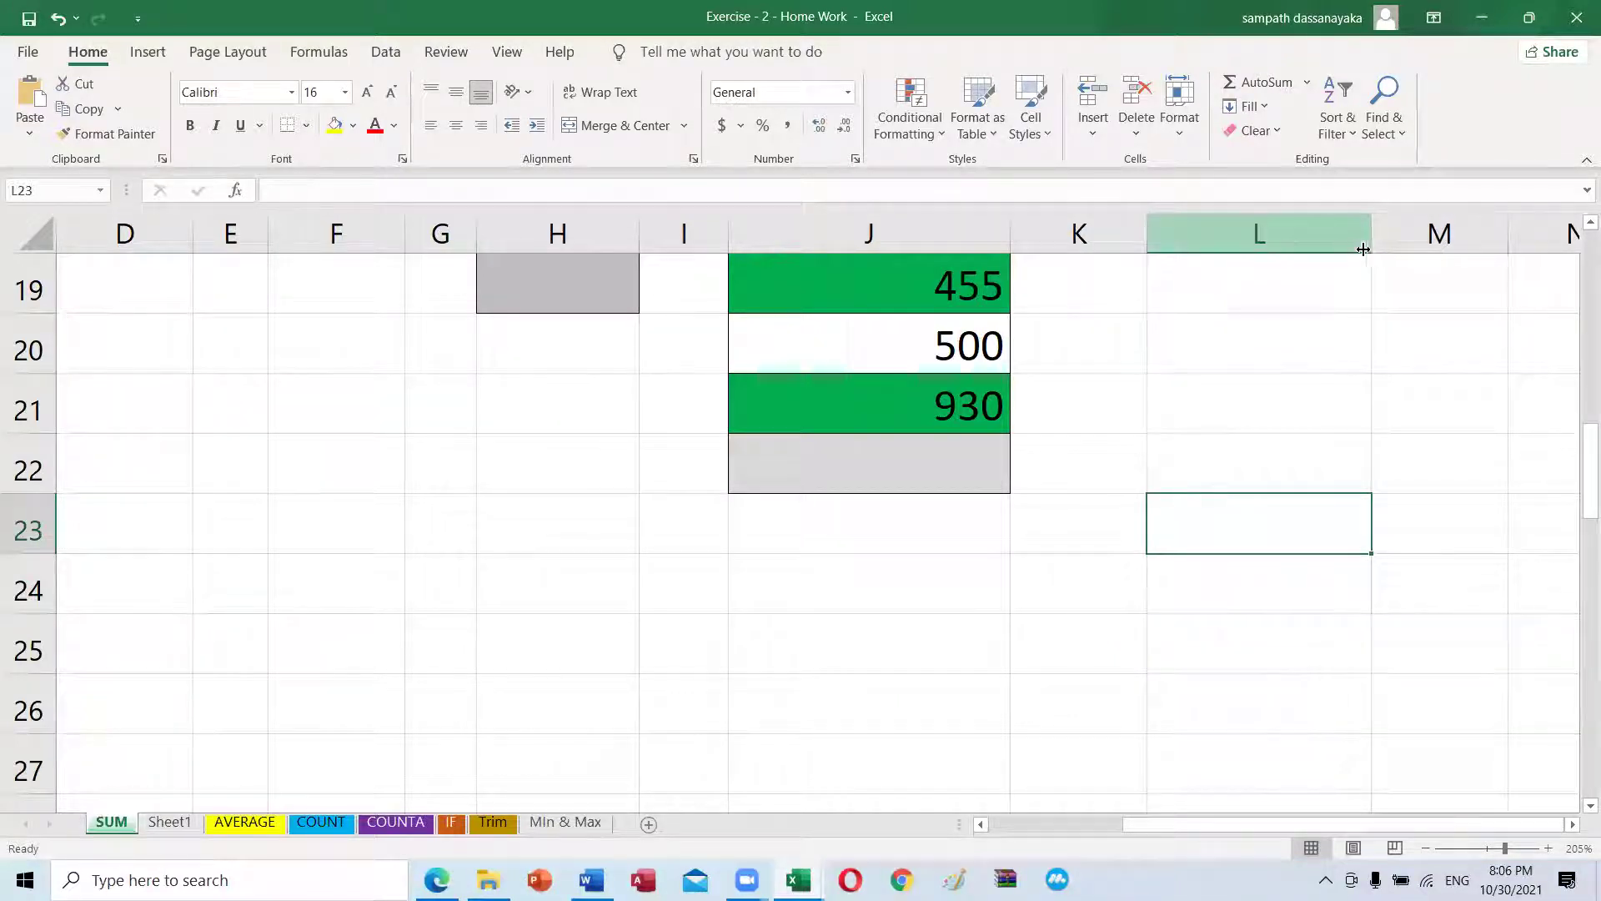
left_click(847, 94)
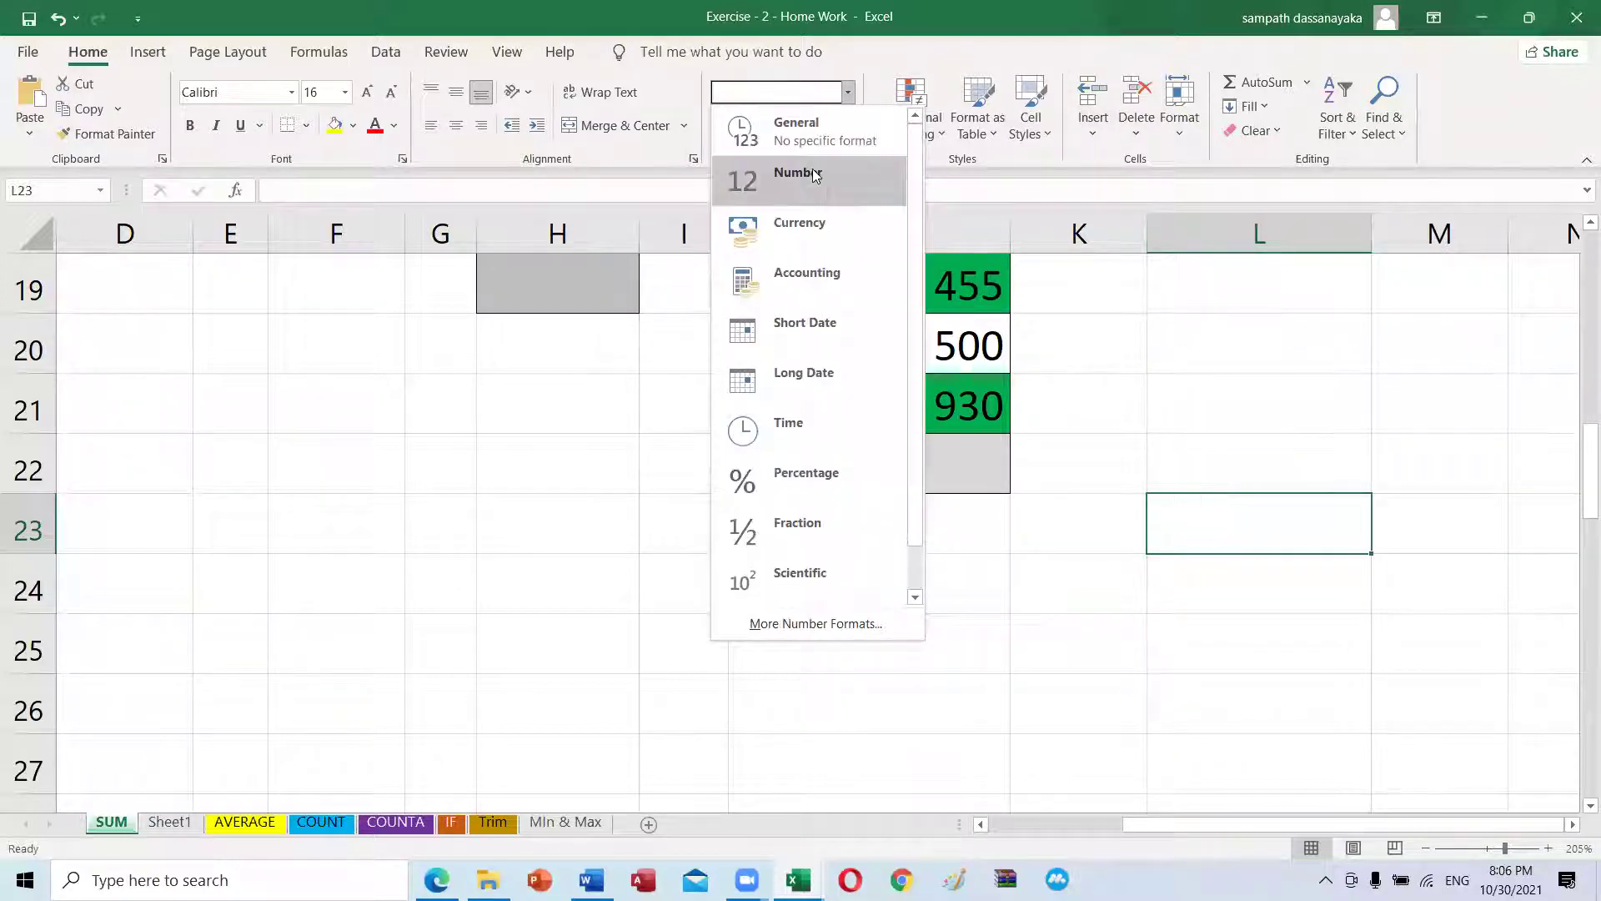
left_click(812, 168)
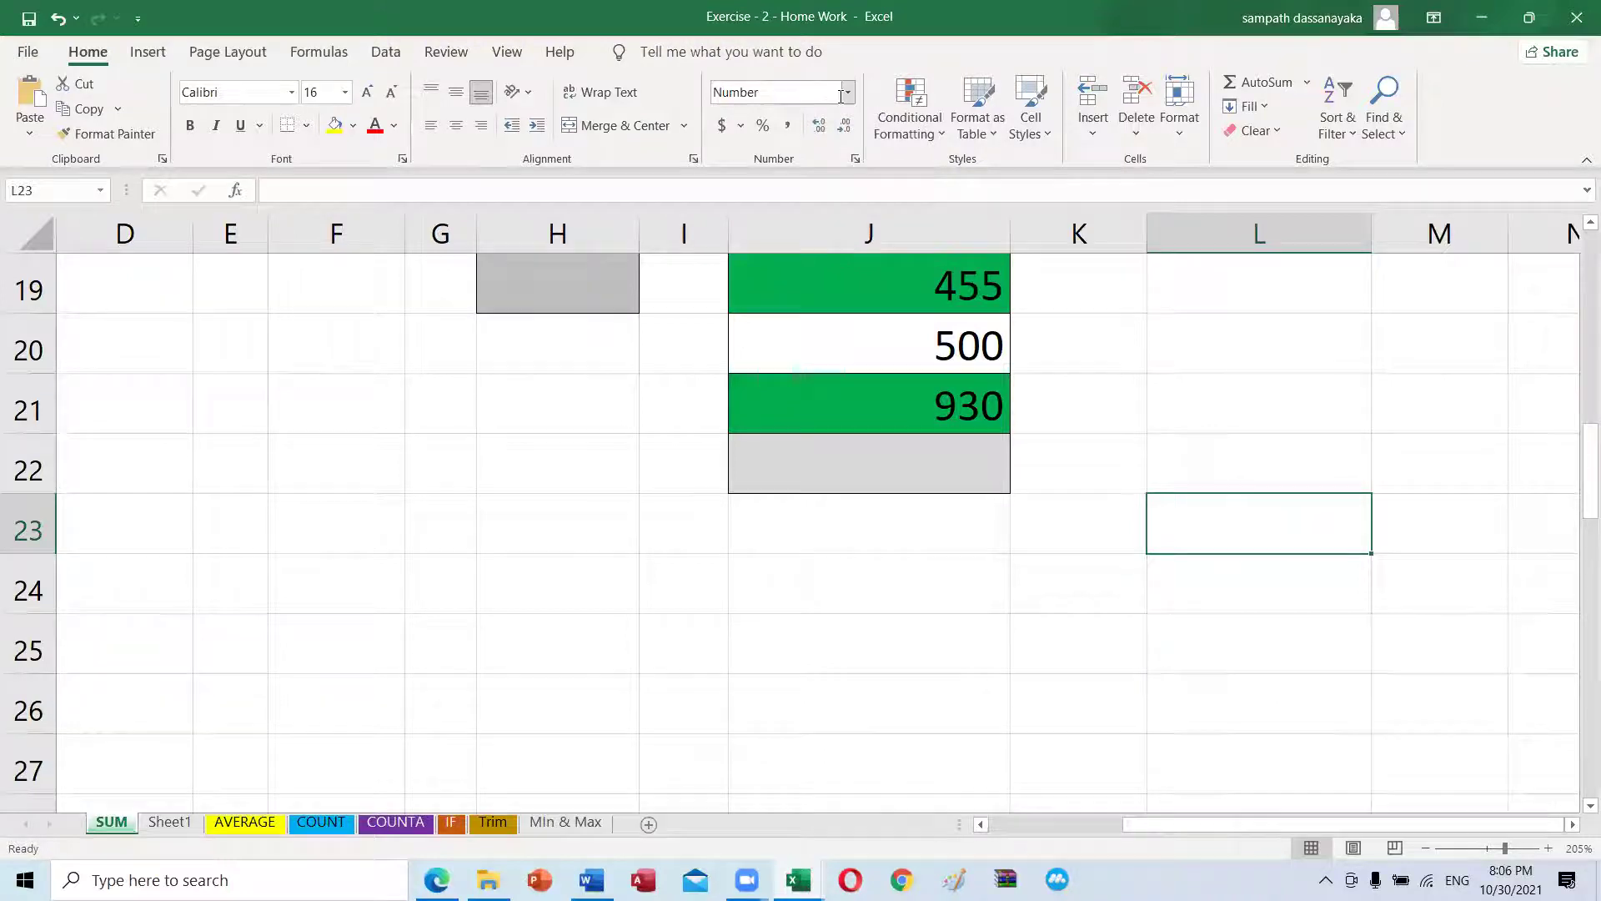
left_click(1044, 639)
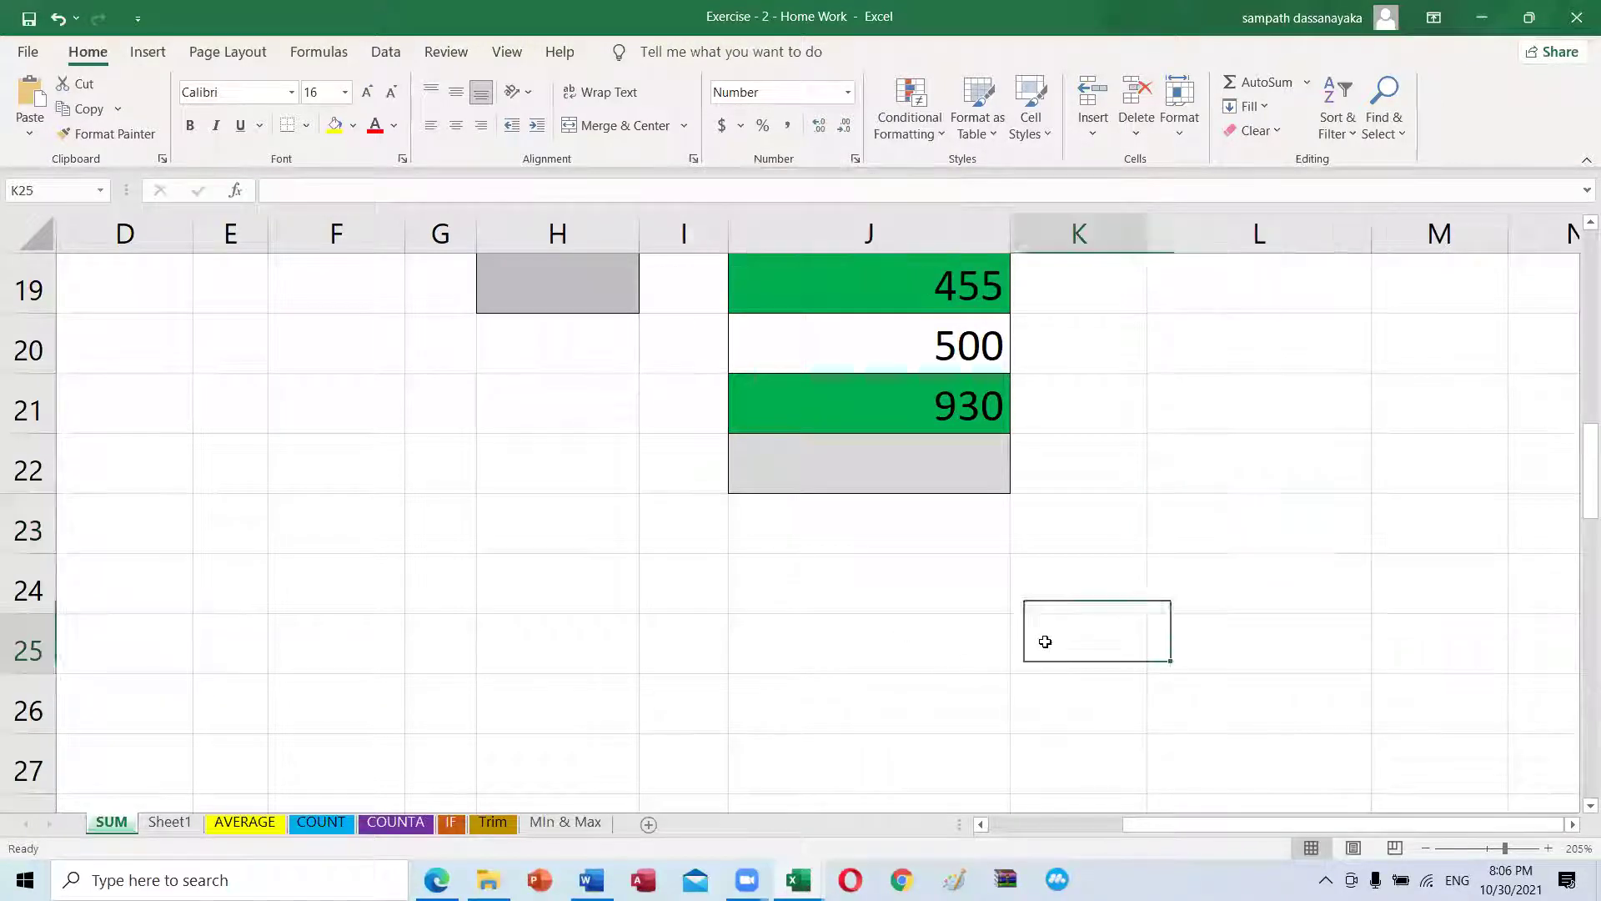
left_click(849, 96)
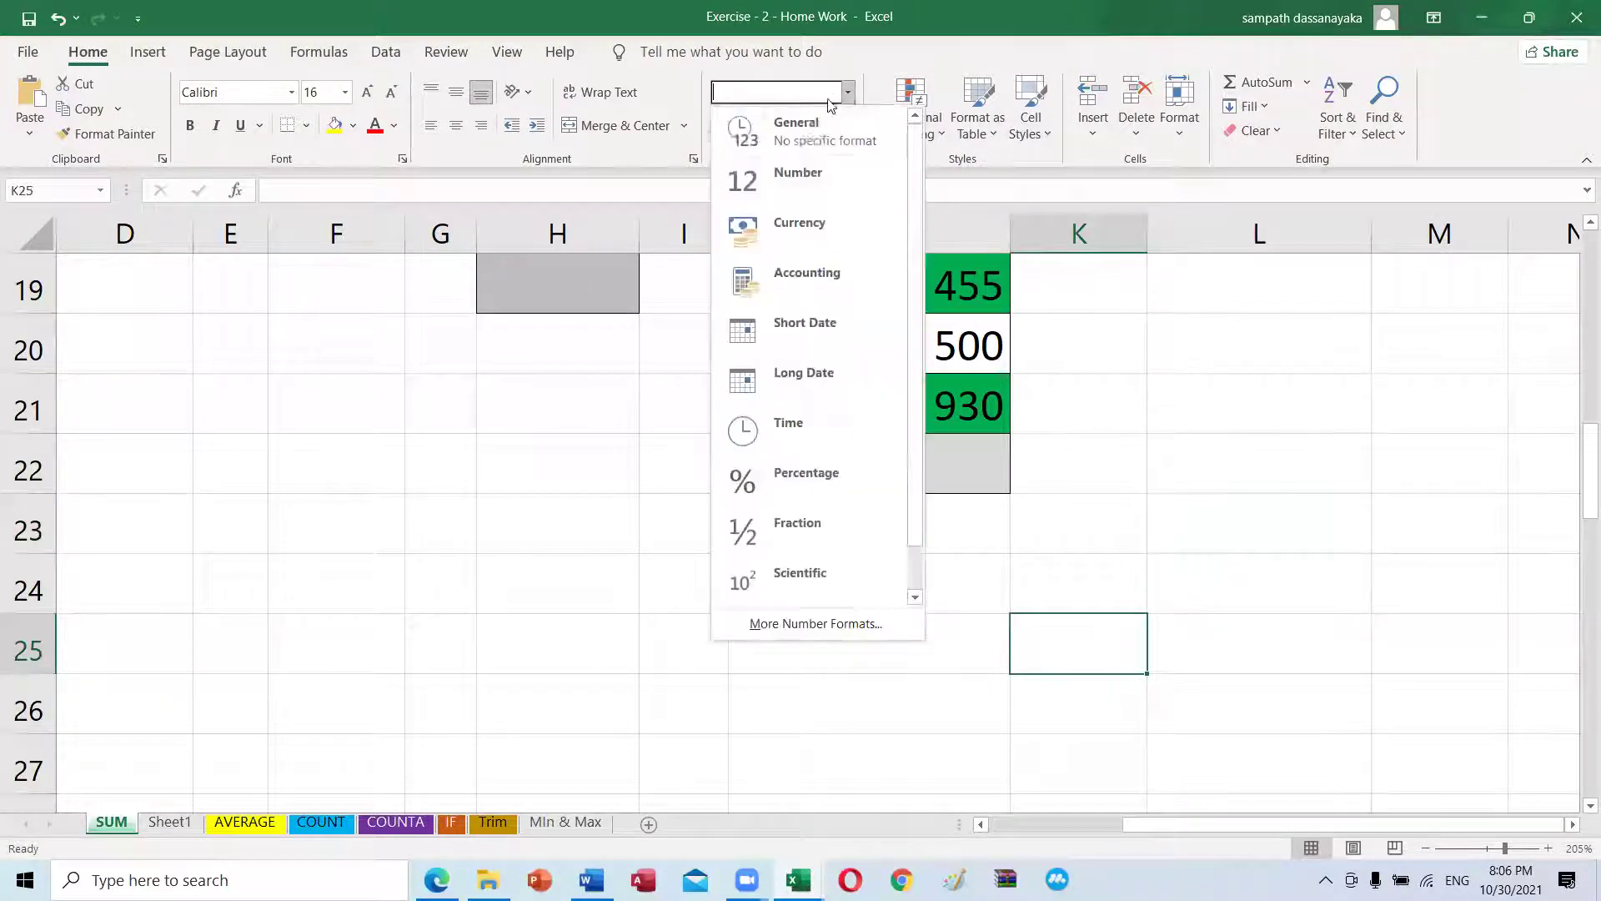
left_click(799, 185)
type("42525252585252")
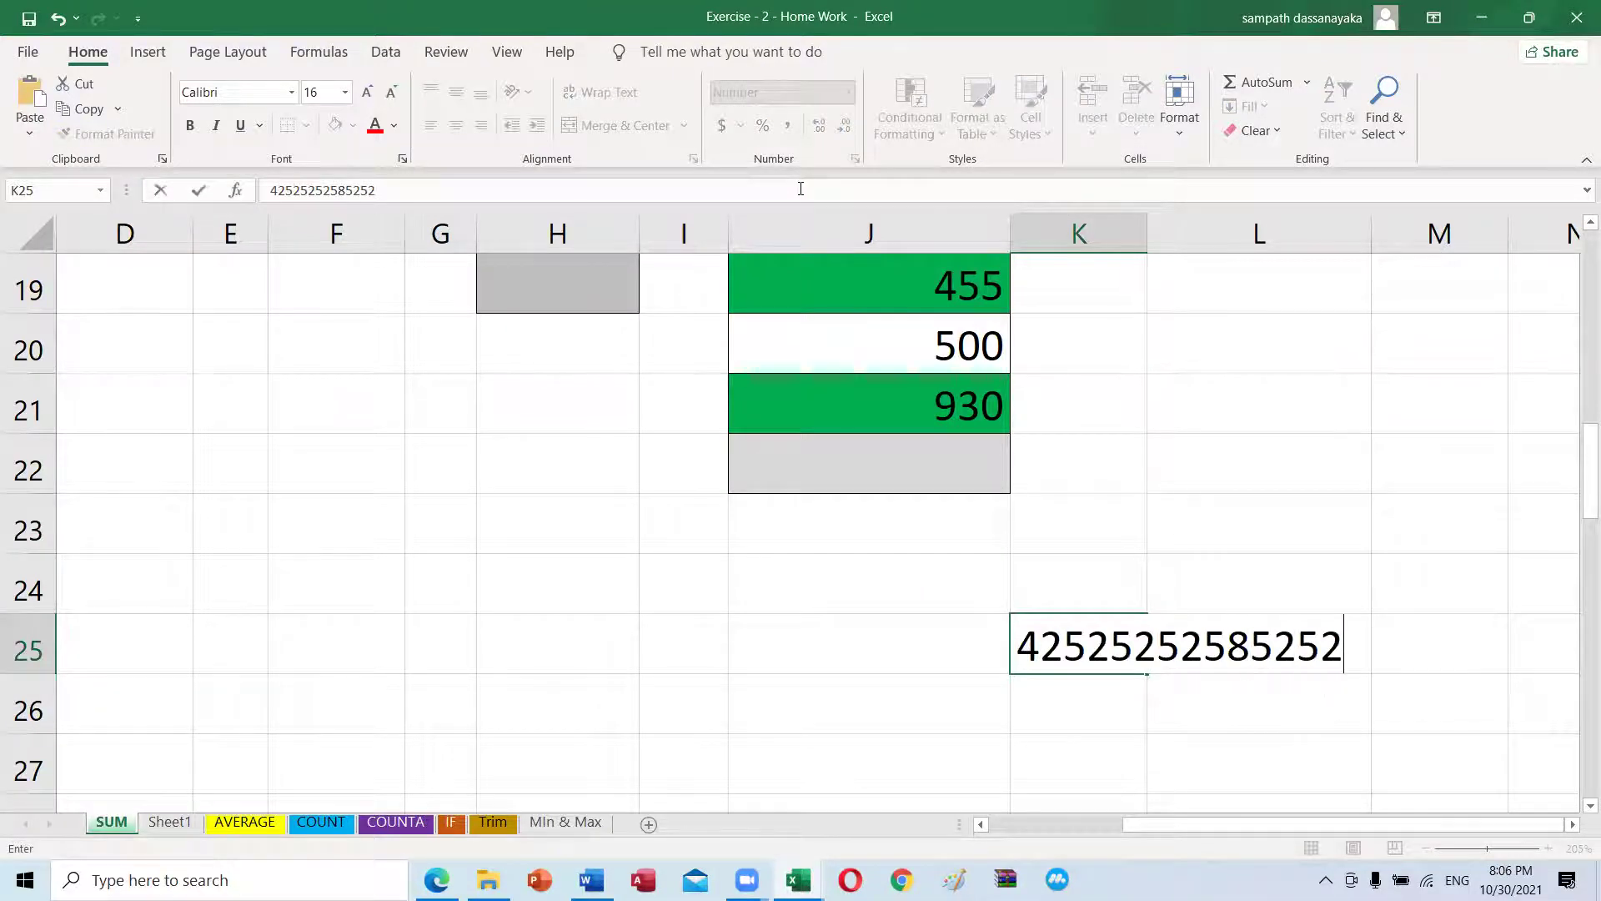
key("Return")
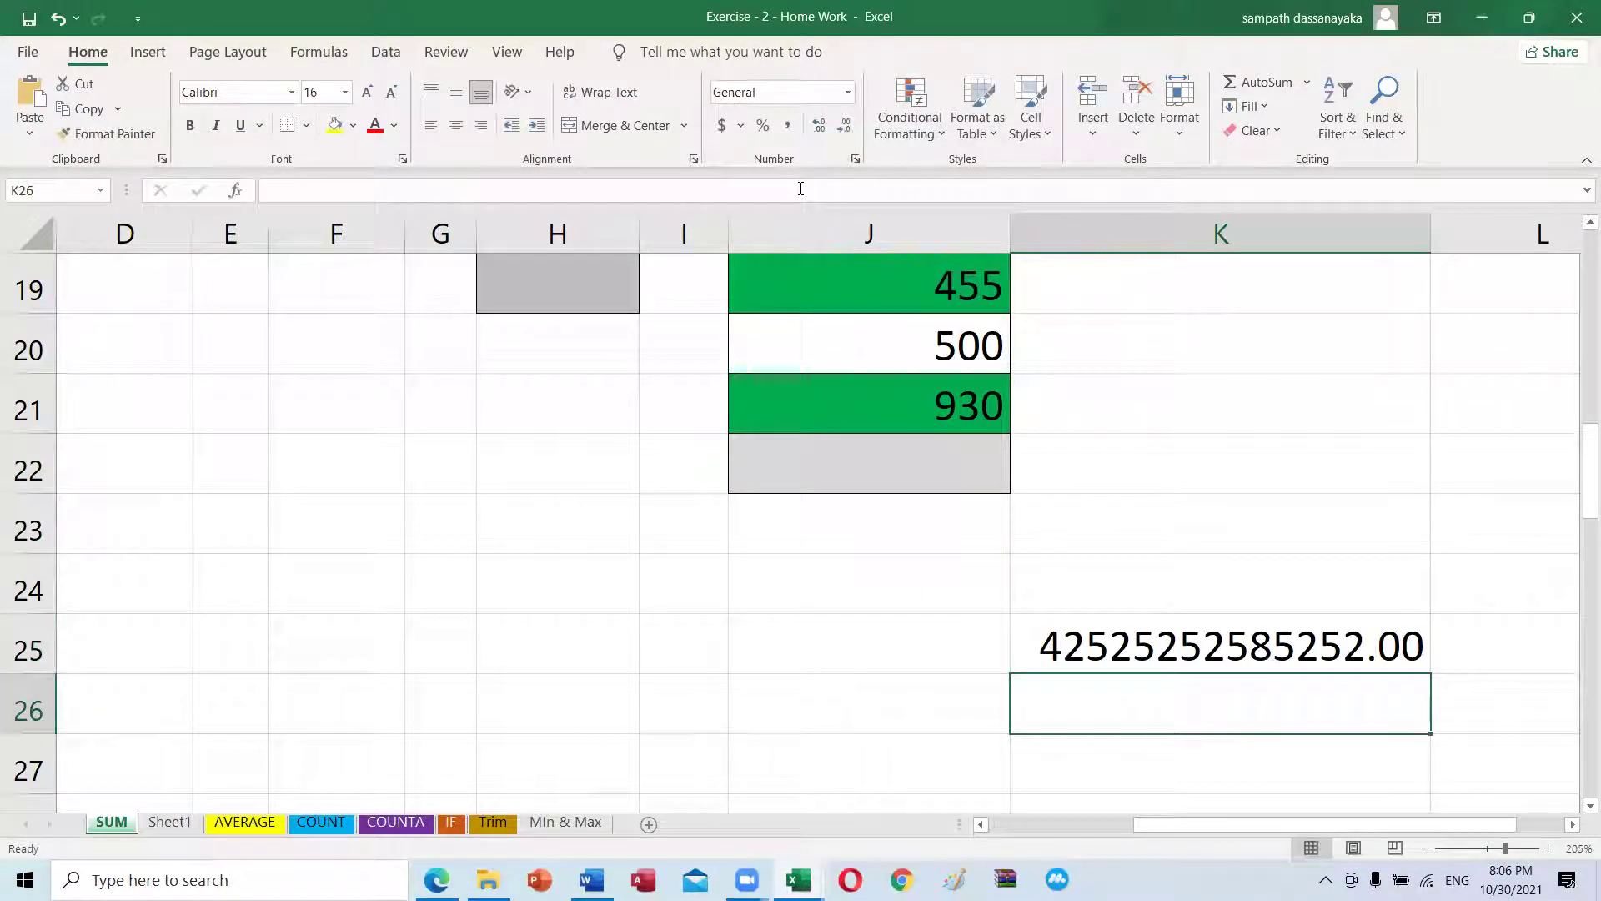
left_click(1223, 648)
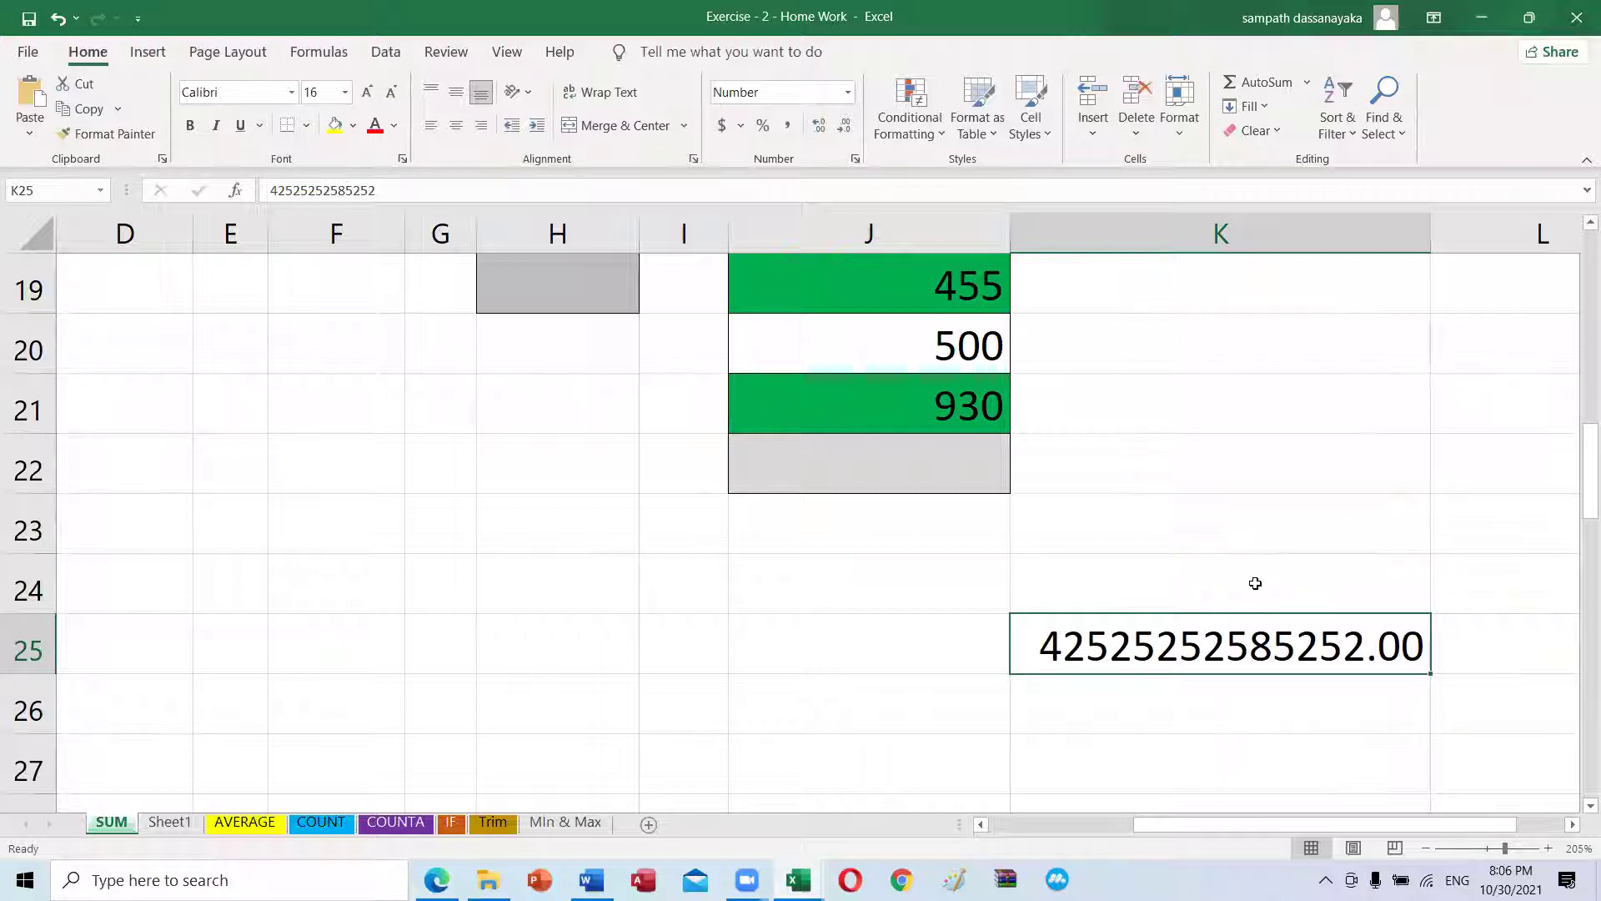
Step: Reapply the Number format to K25, then clear its value
left_click(848, 94)
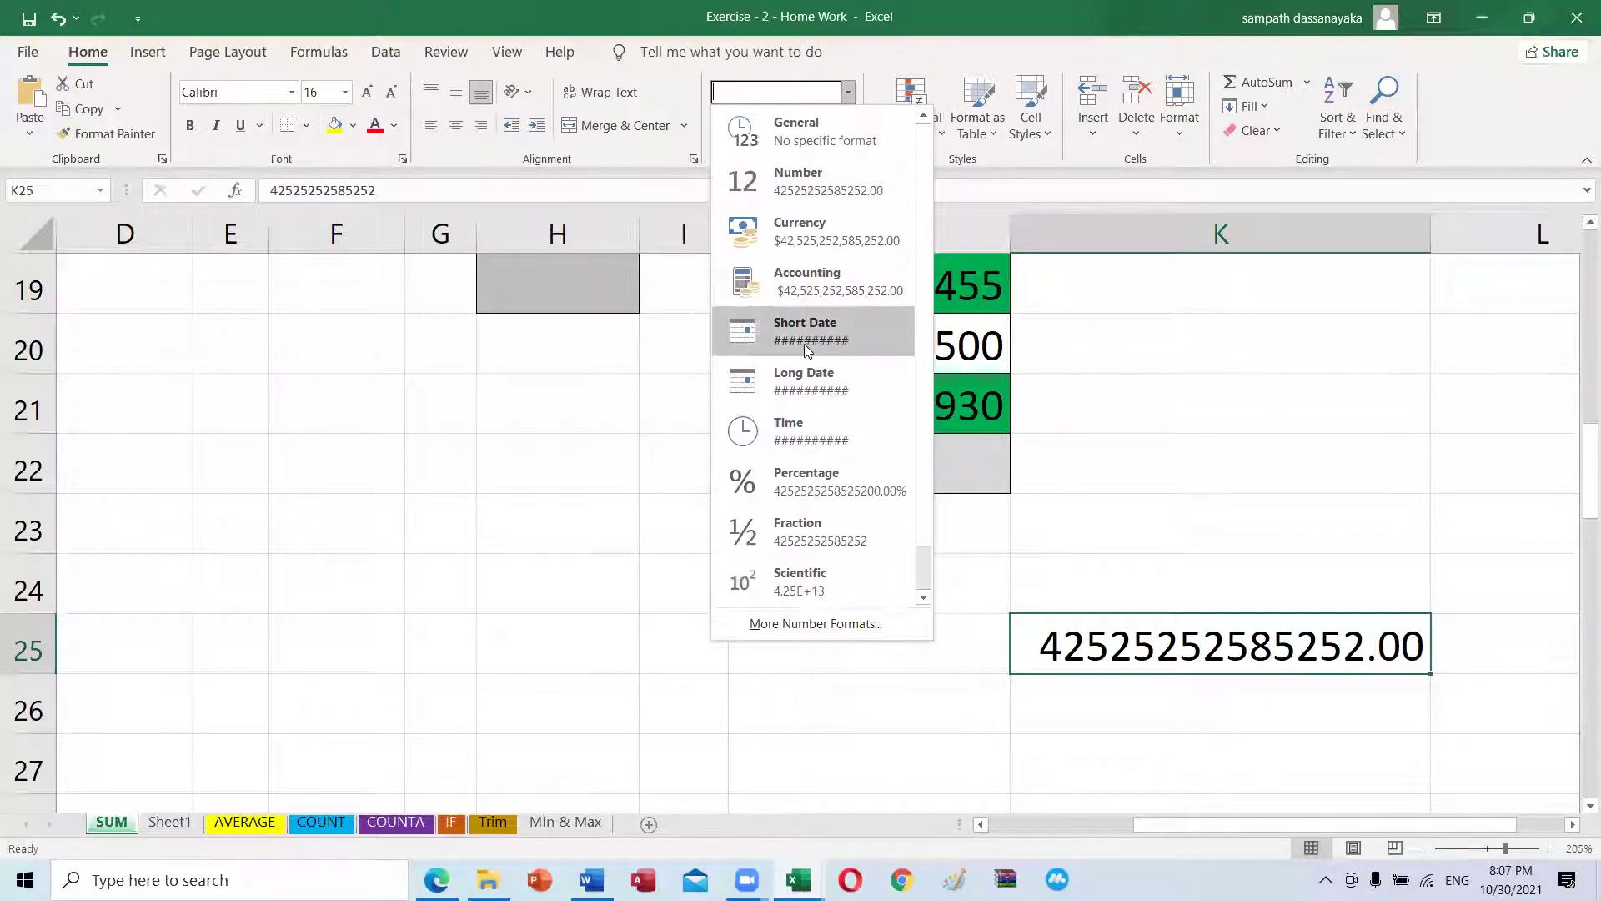
left_click(1320, 591)
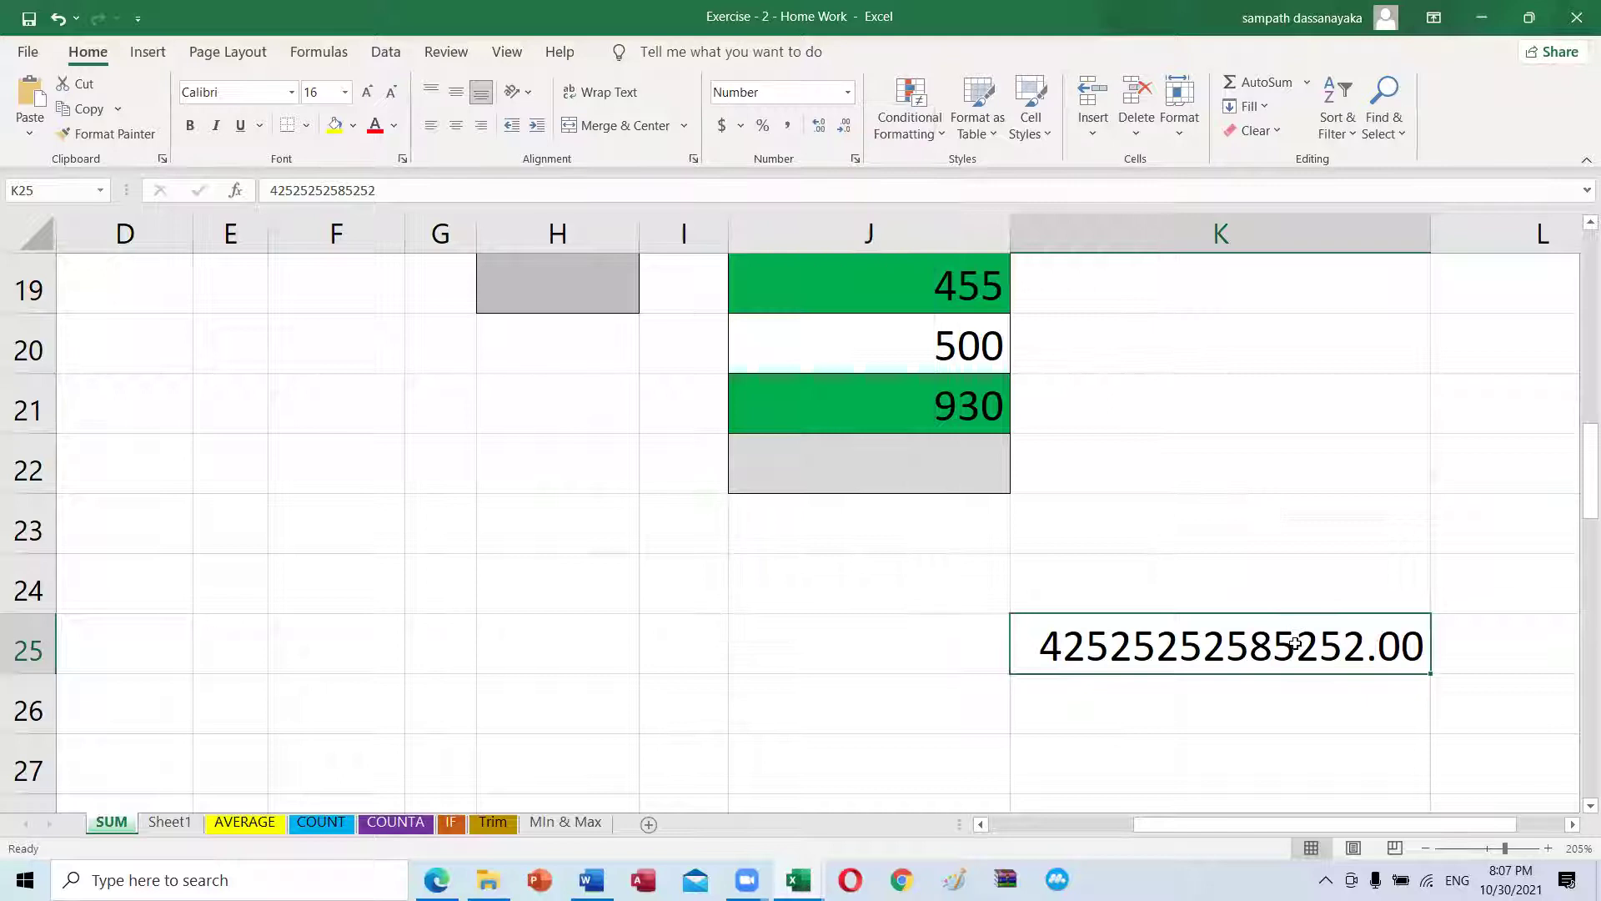
key("Delete")
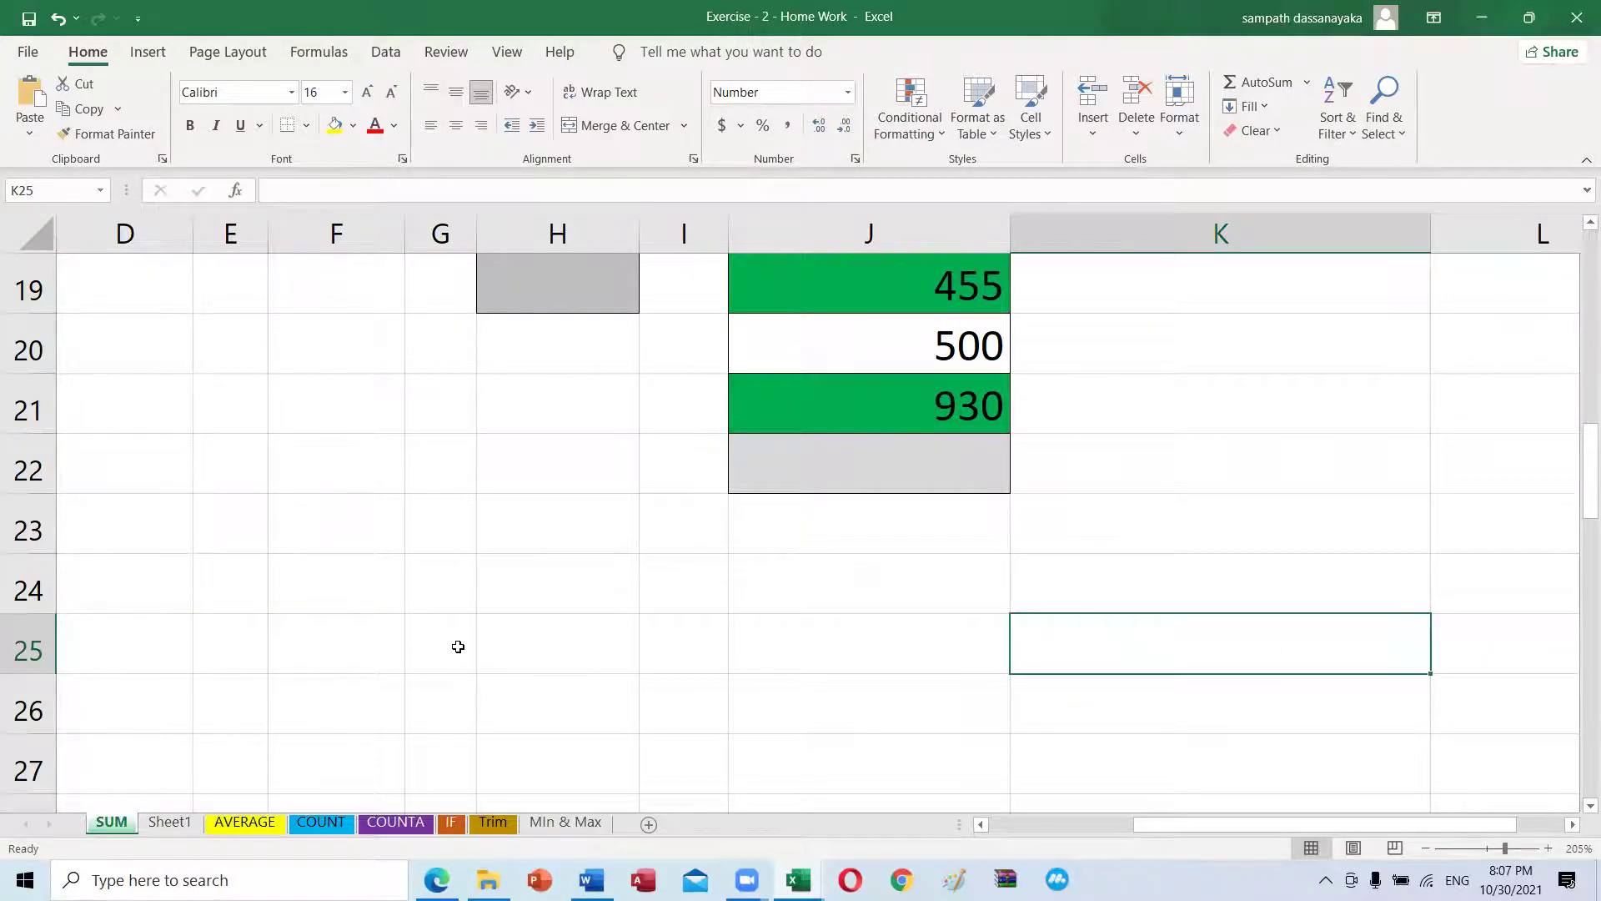
Step: Scroll the sheet back to the top and bring up the MS Excel.pdf tutorial in Edge
scroll(458, 647, "down", 4, "ctrl")
scroll(367, 557, "up", 3)
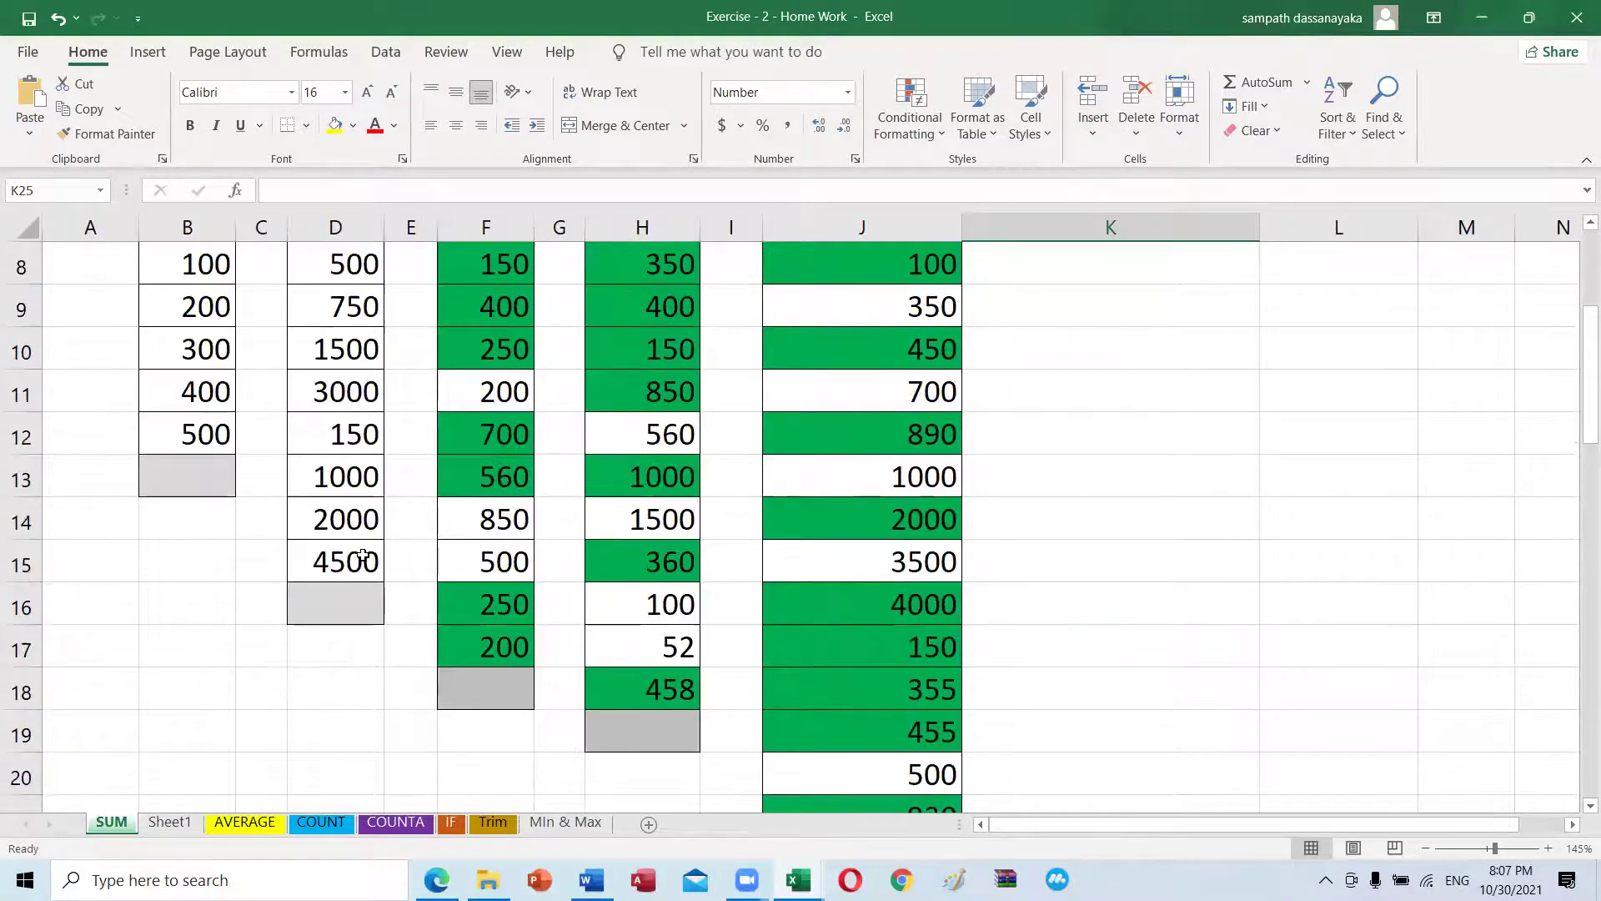
scroll(363, 556, "up", 3)
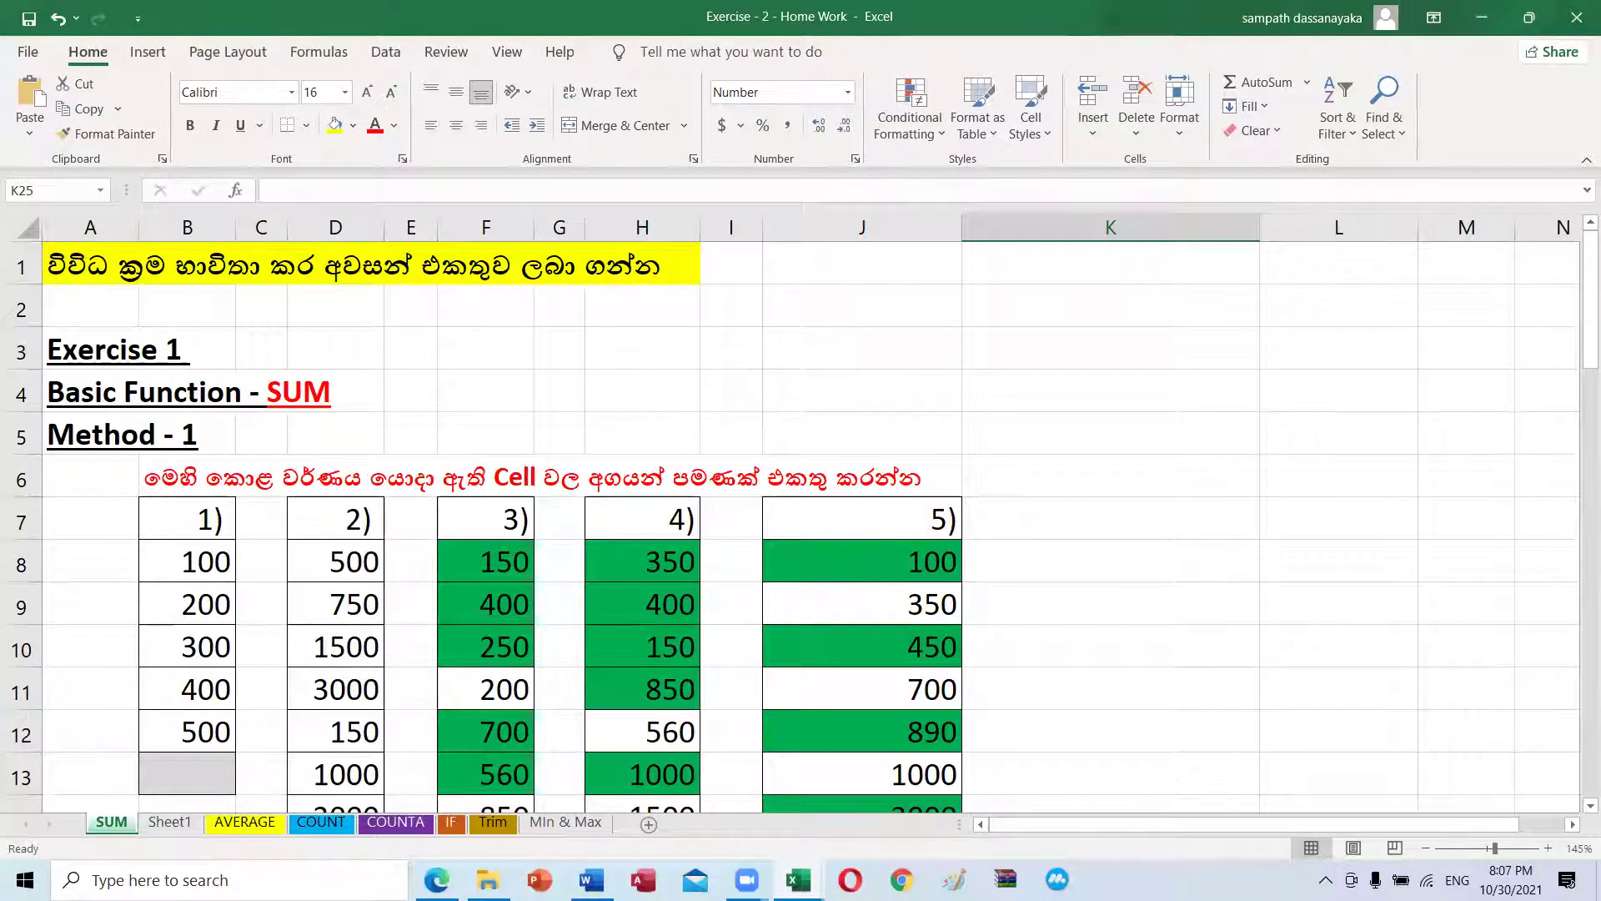
left_click(437, 879)
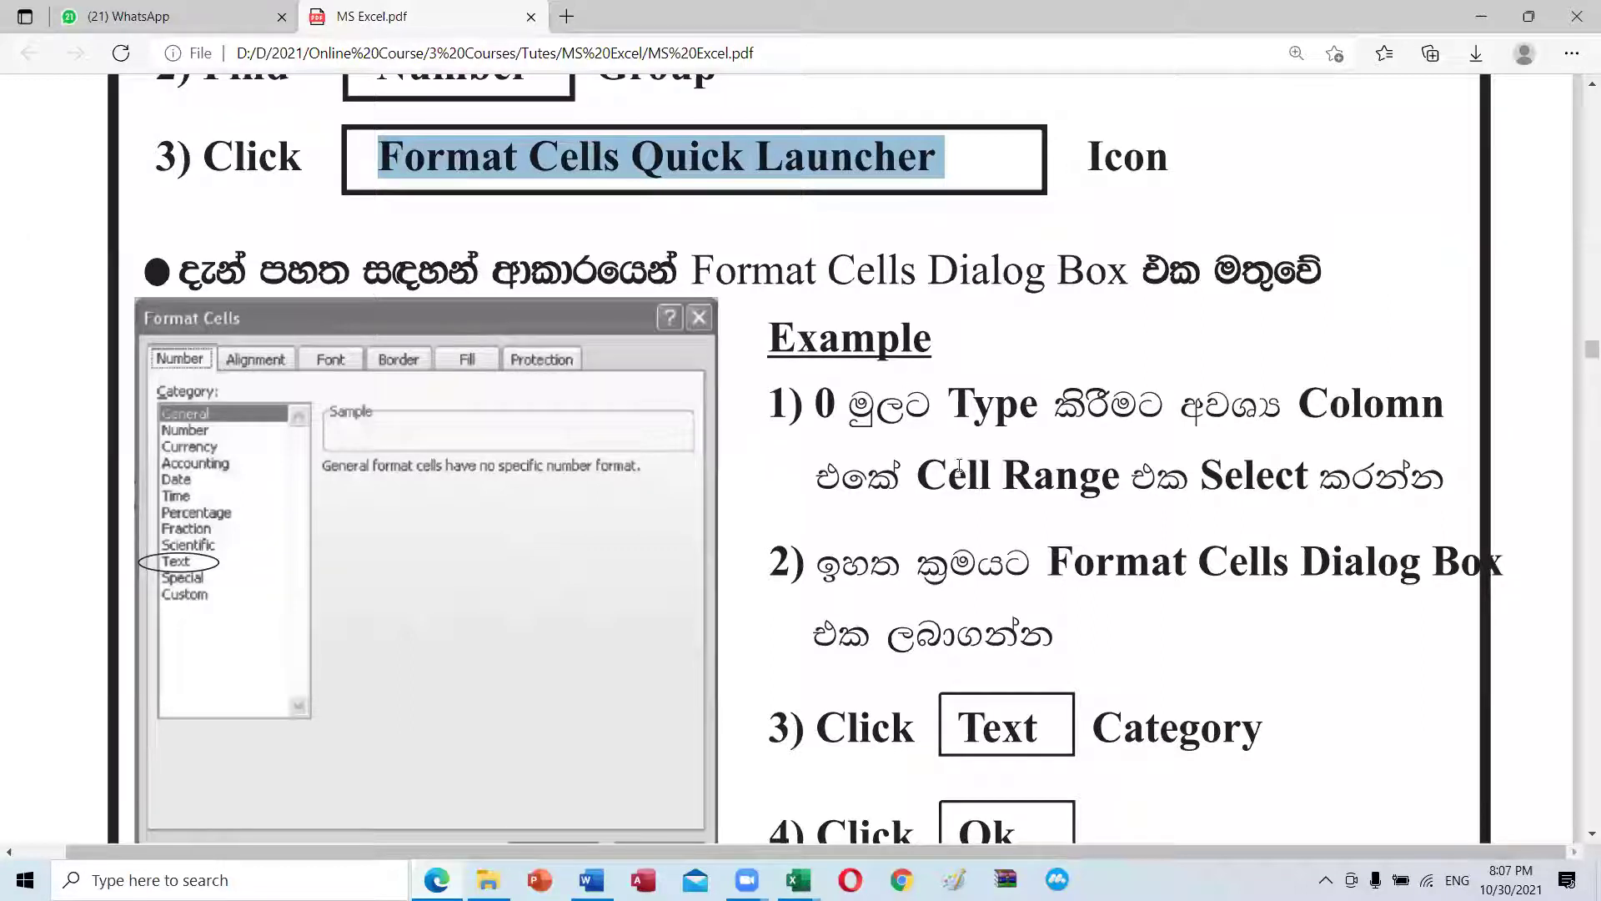
scroll(852, 430, "down", 1)
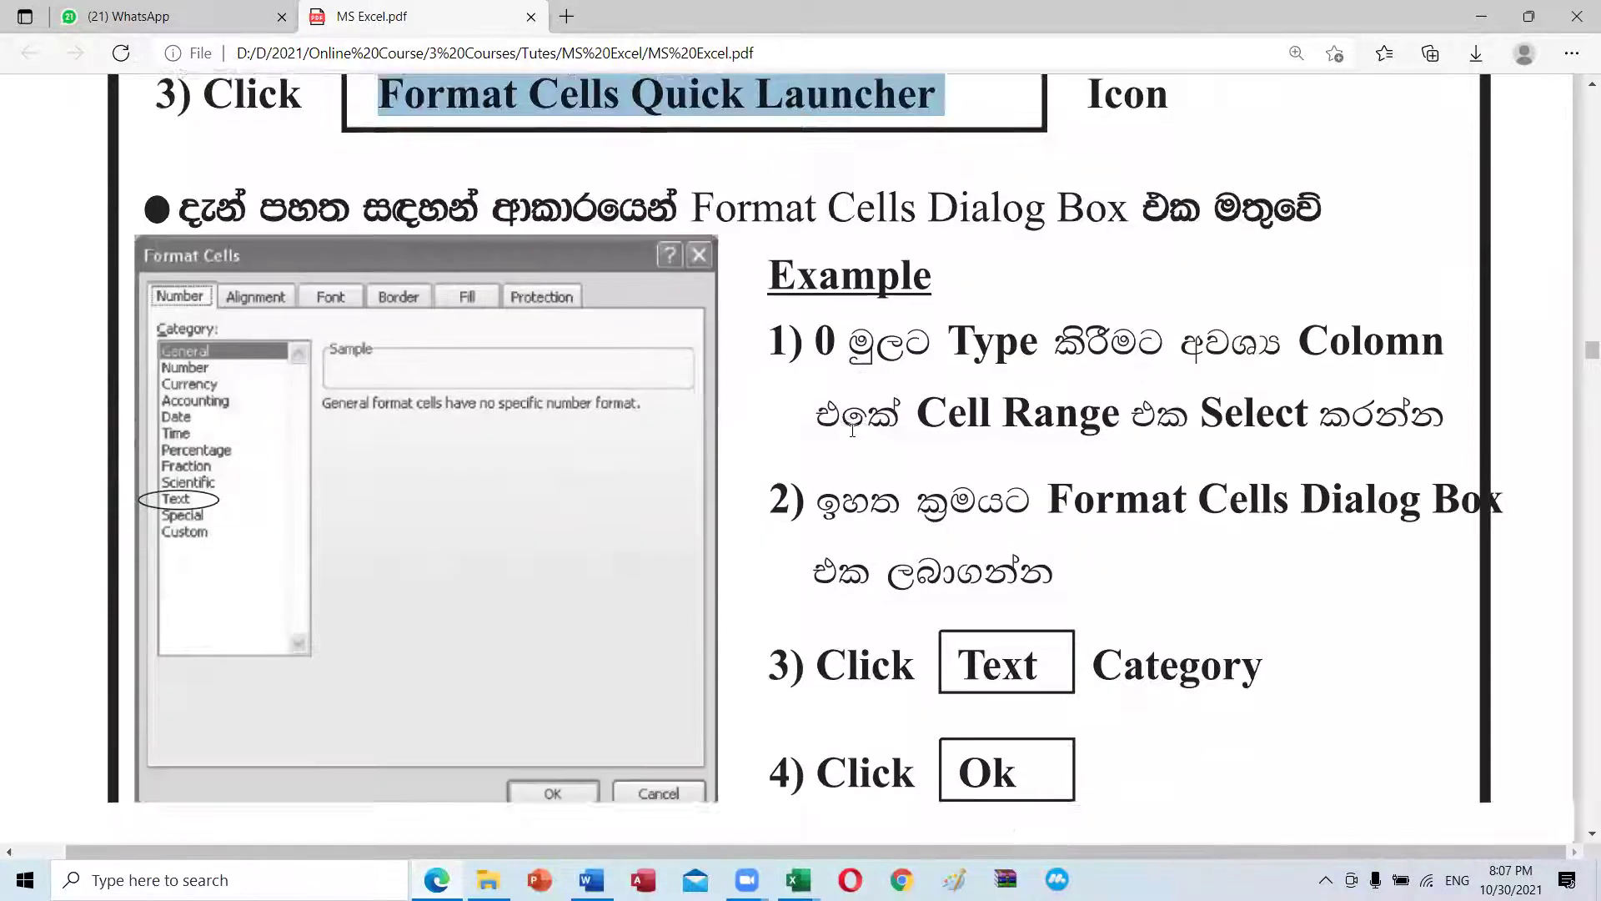
scroll(852, 429, "down", 4)
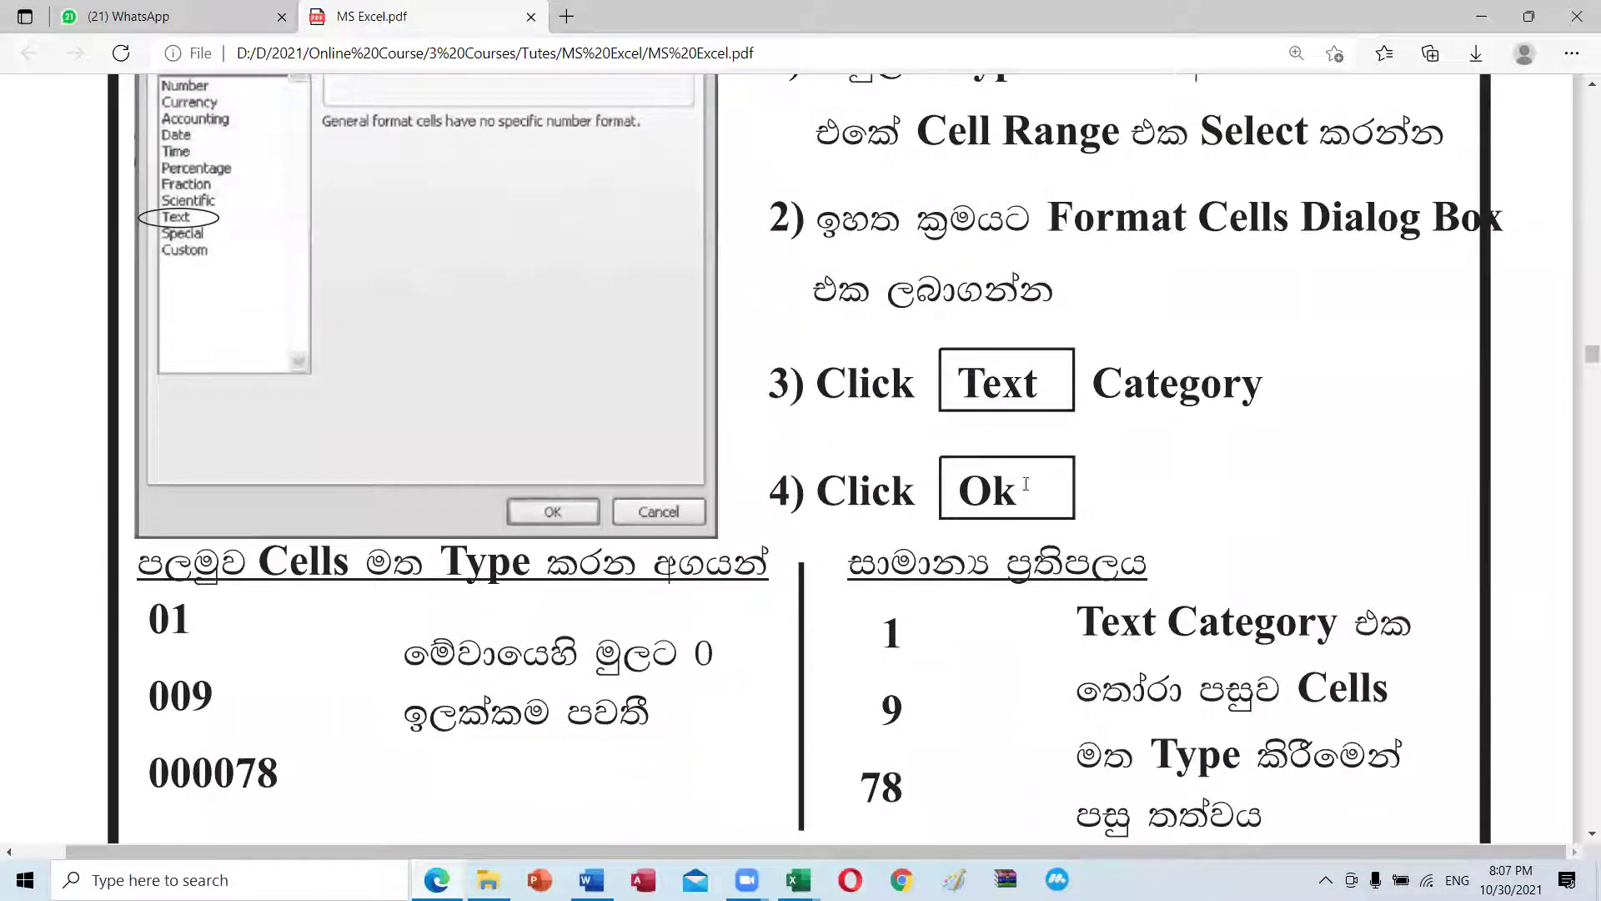
scroll(1025, 484, "down", 2)
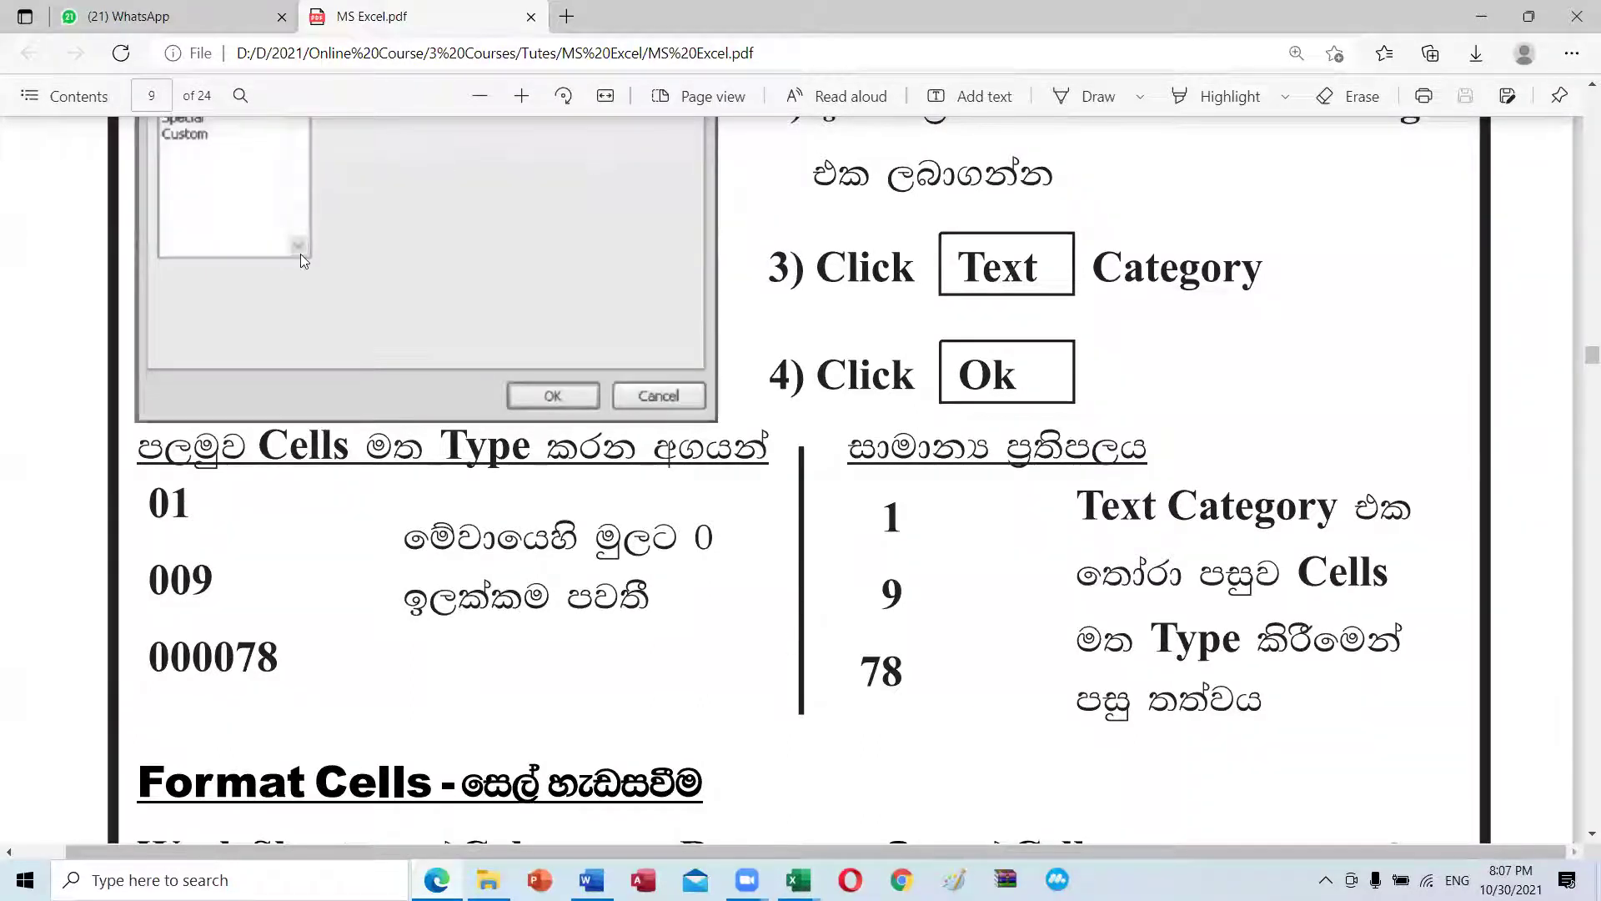
scroll(401, 433, "up", 6)
scroll(400, 440, "down", 4)
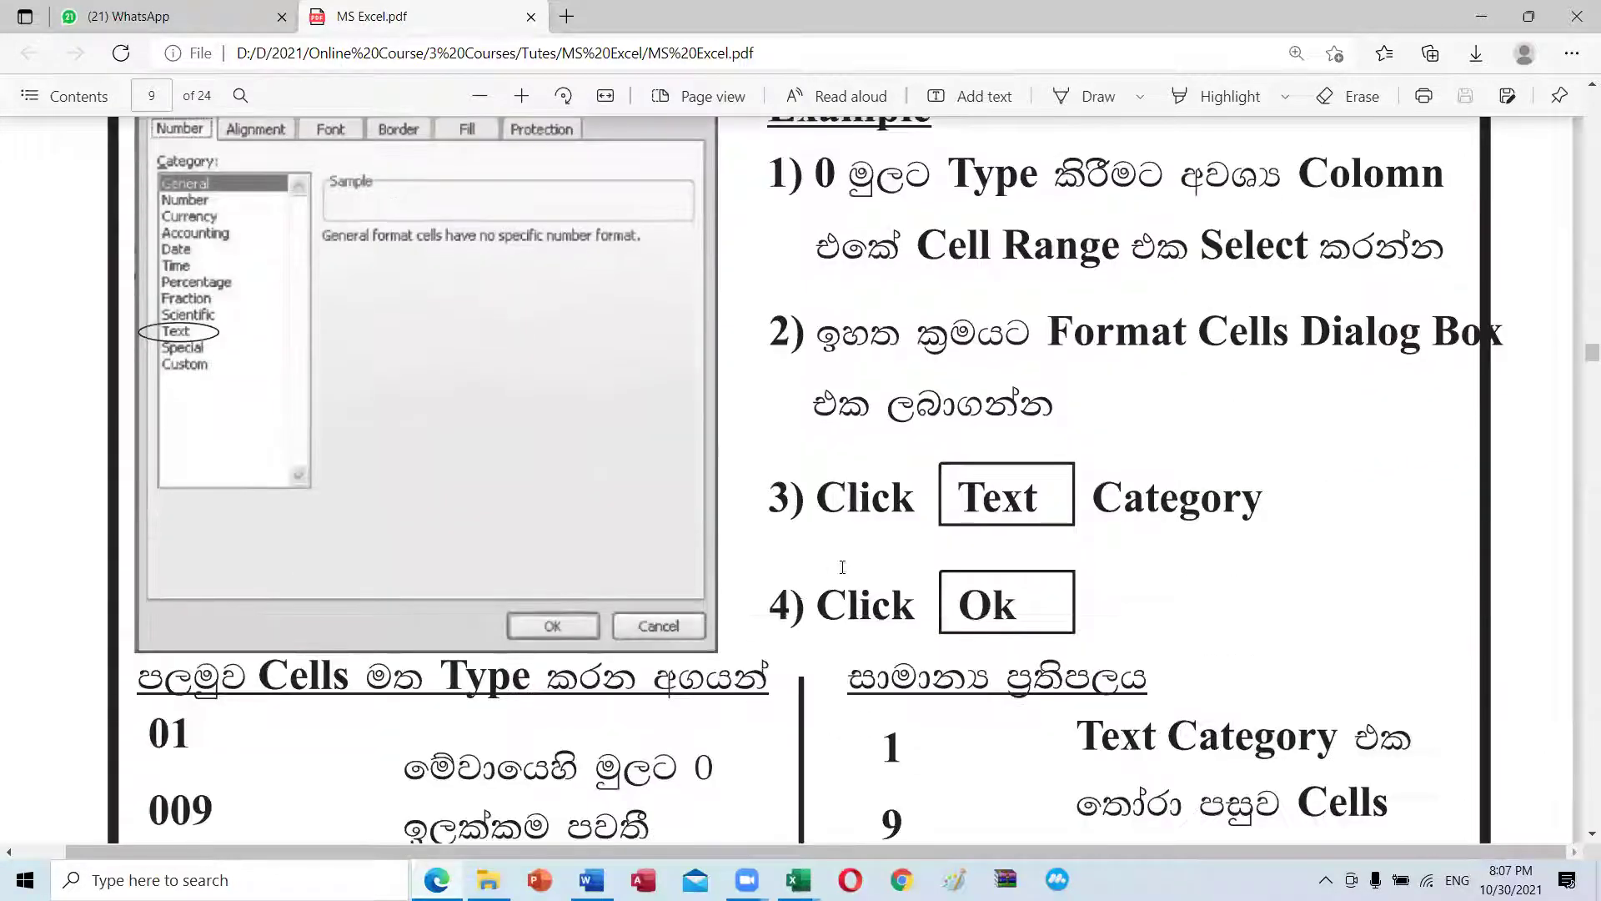
scroll(842, 567, "up", 5)
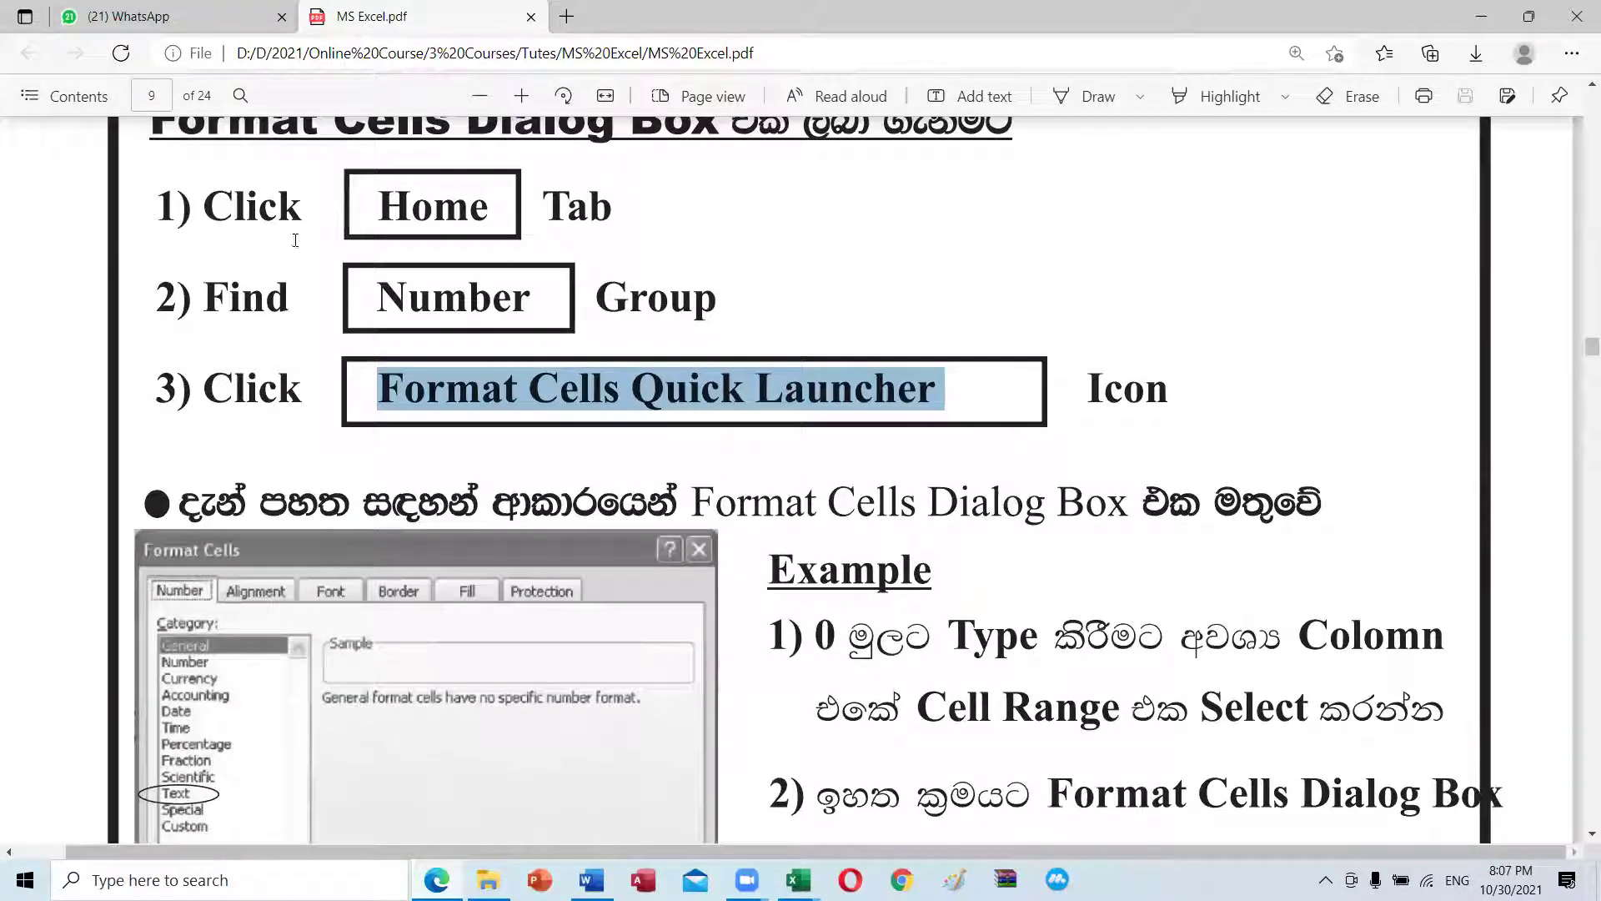
left_click(419, 235)
left_click_drag(635, 265, 934, 407)
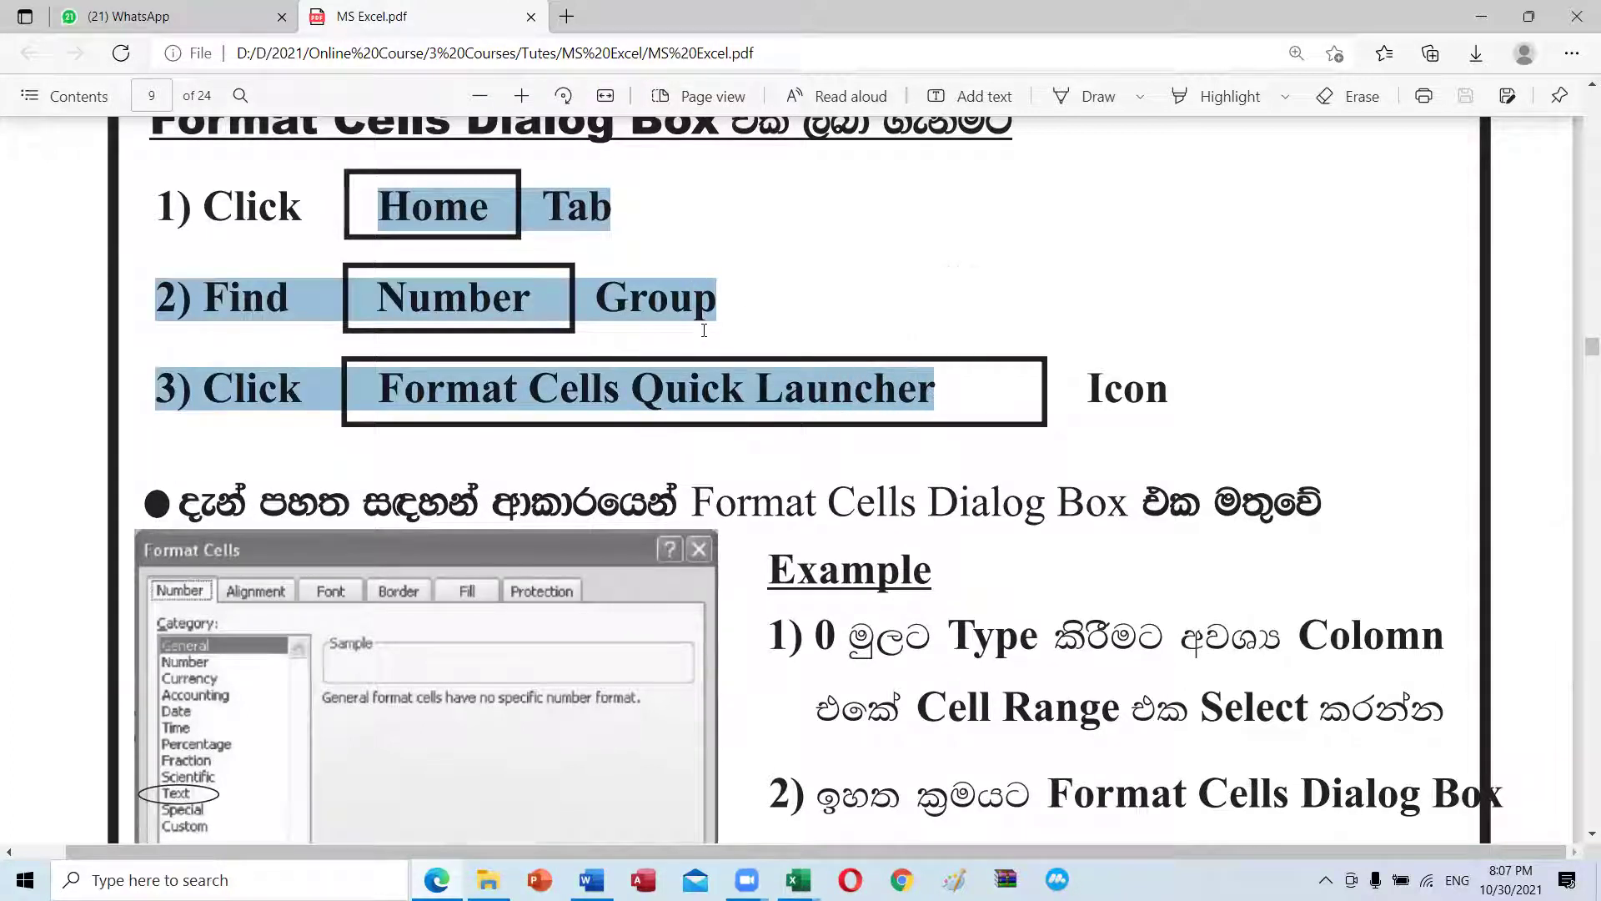
left_click(580, 386)
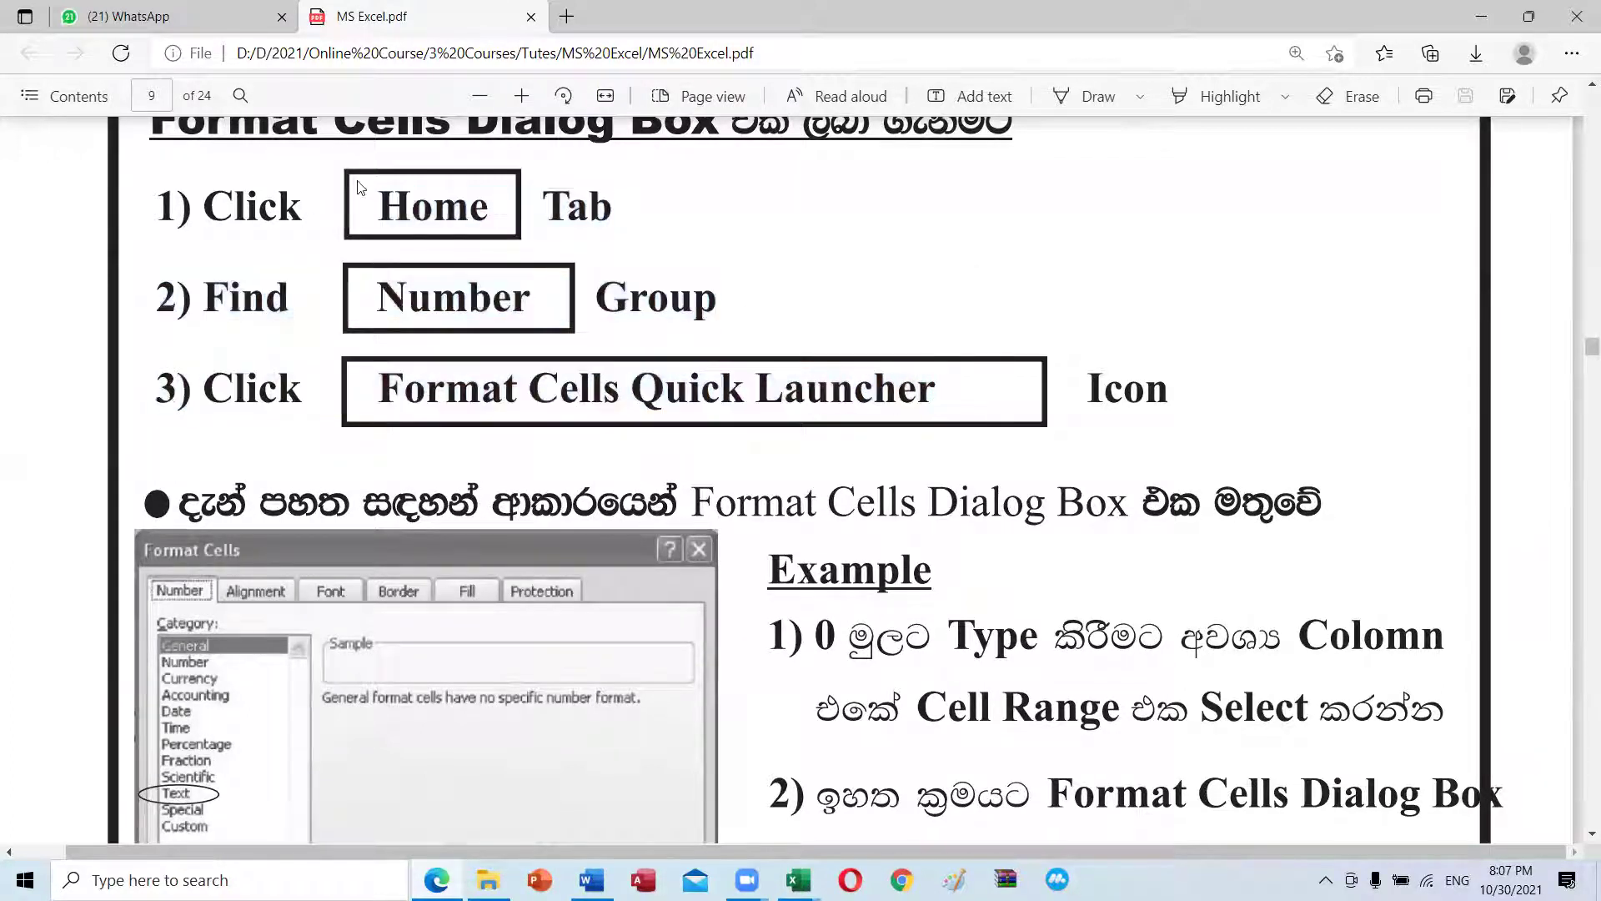
left_click_drag(383, 206, 507, 215)
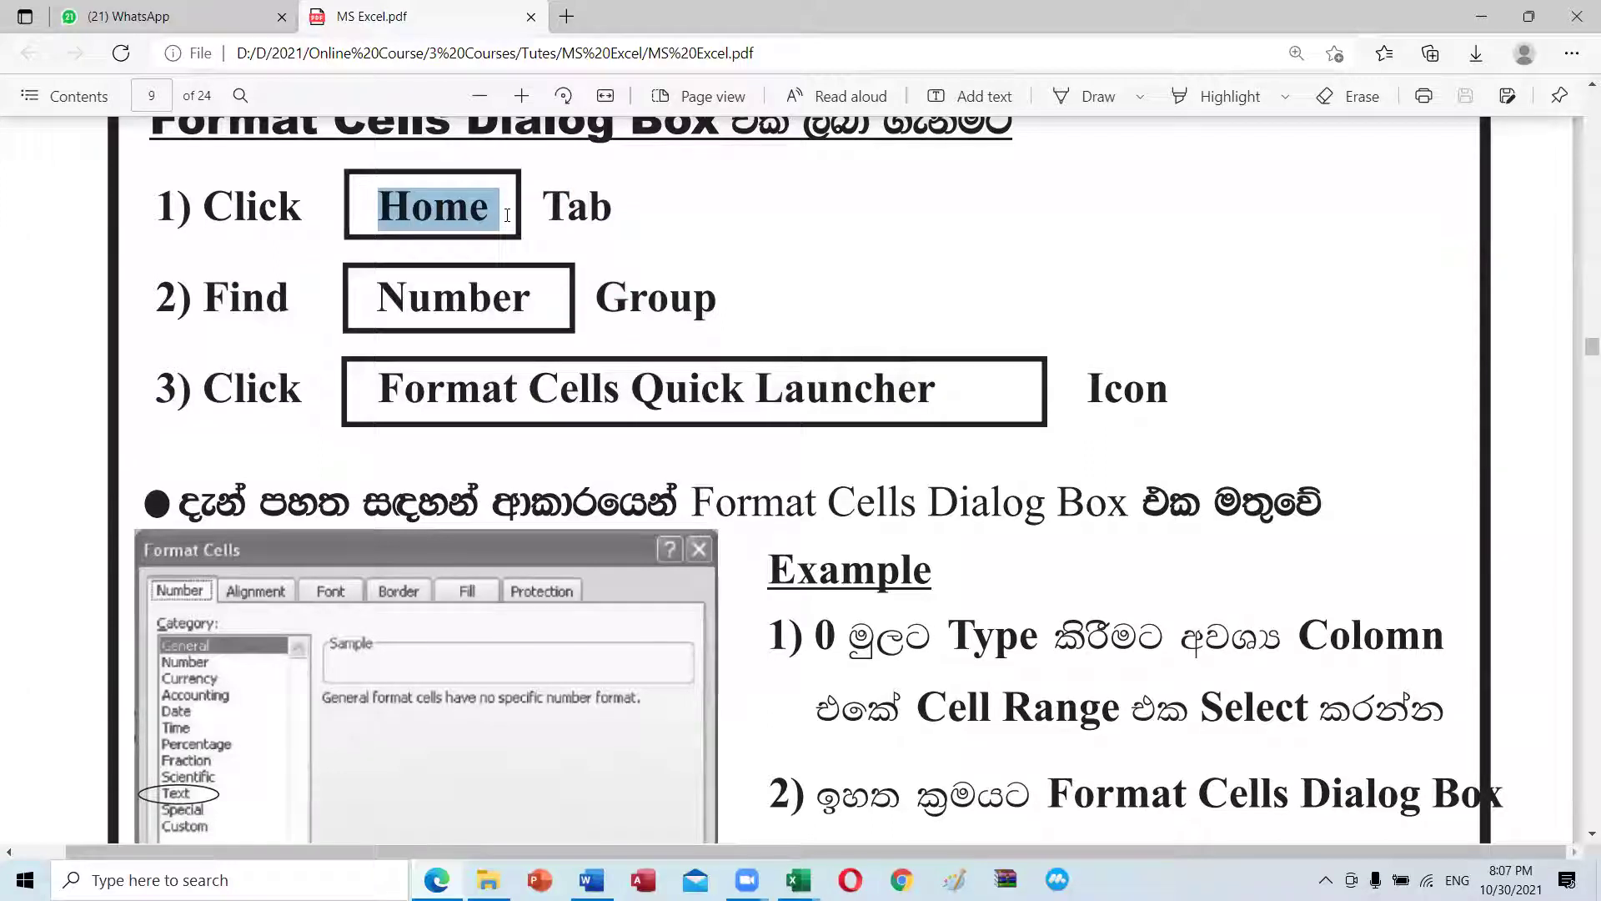
left_click_drag(375, 299, 561, 301)
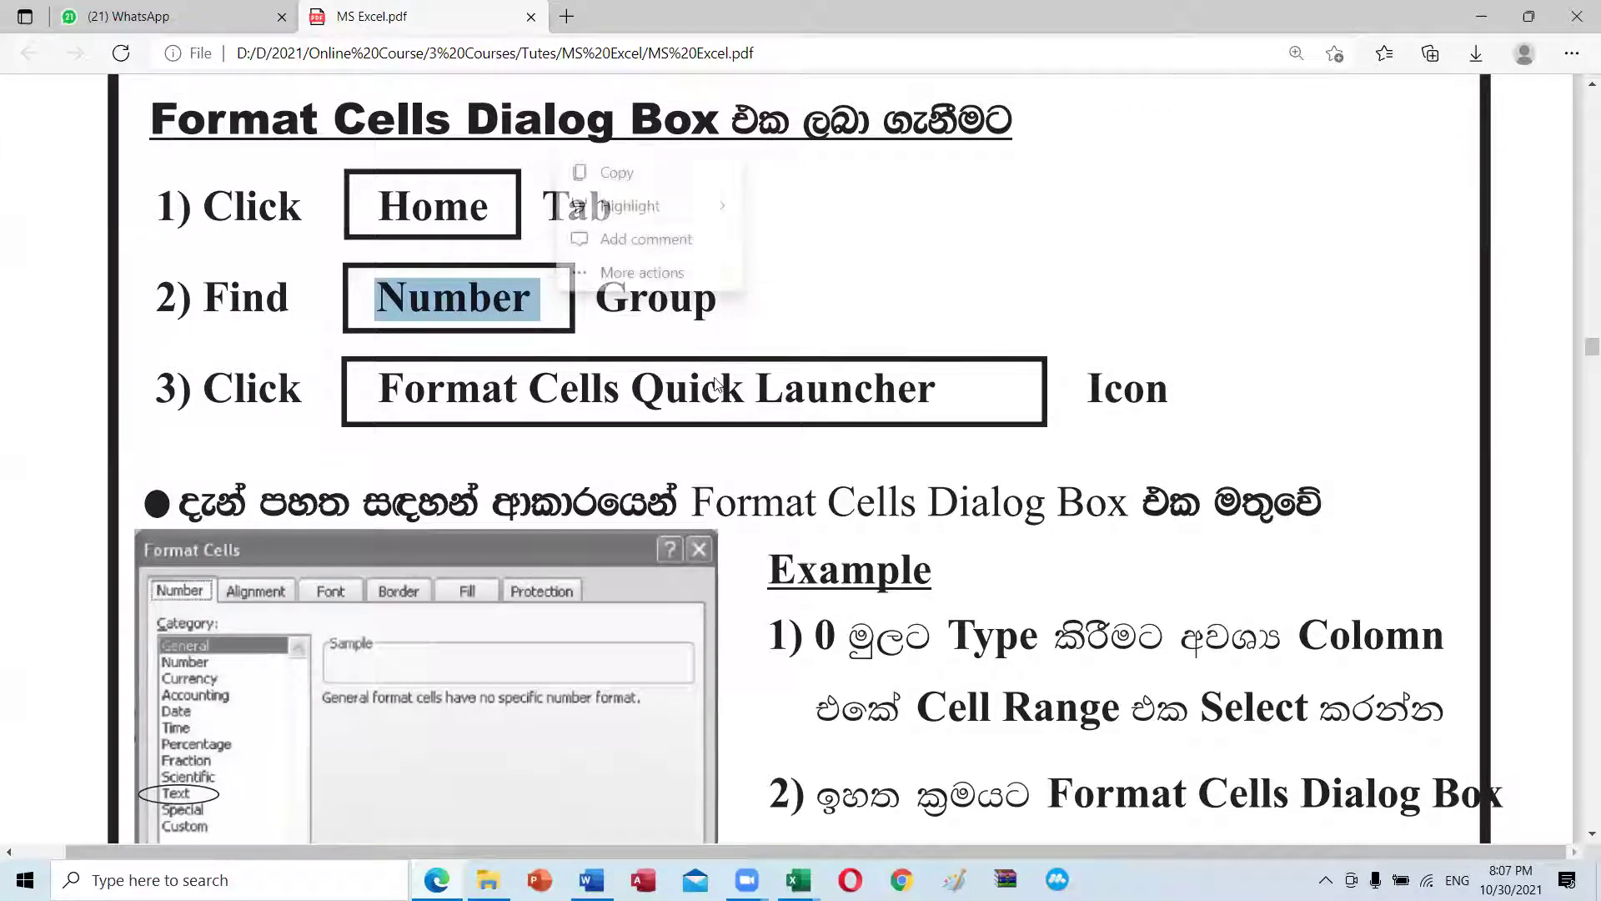
left_click(949, 326)
Step: Scroll the PDF down to the leading-zero examples 01 and 009
scroll(296, 677, "down", 3)
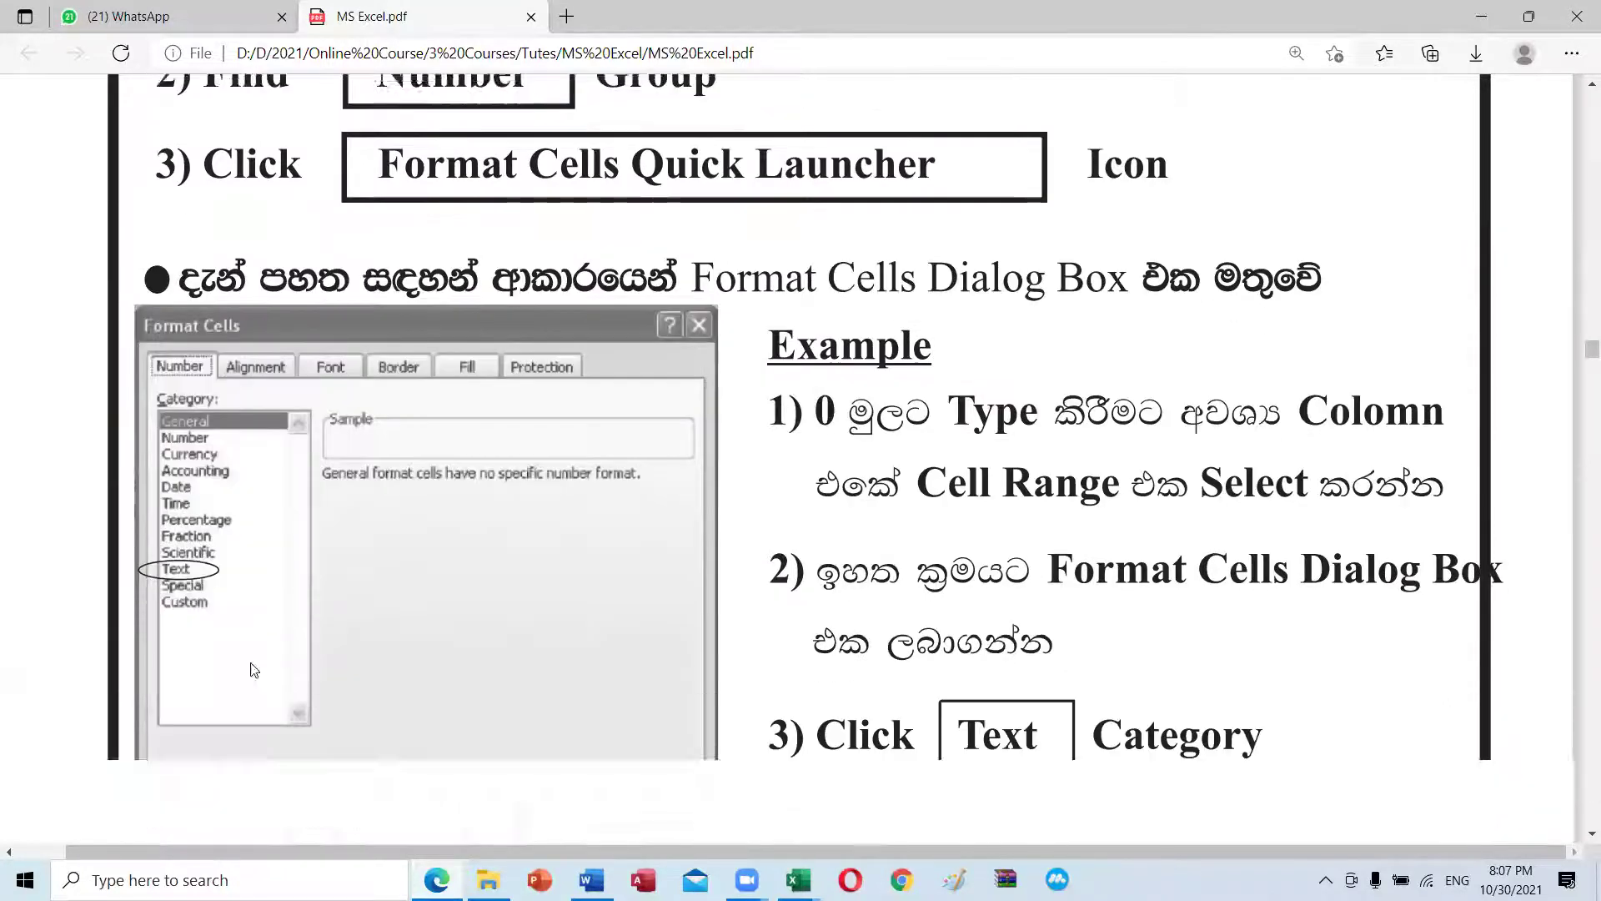
scroll(288, 538, "up", 4)
scroll(289, 538, "up", 2)
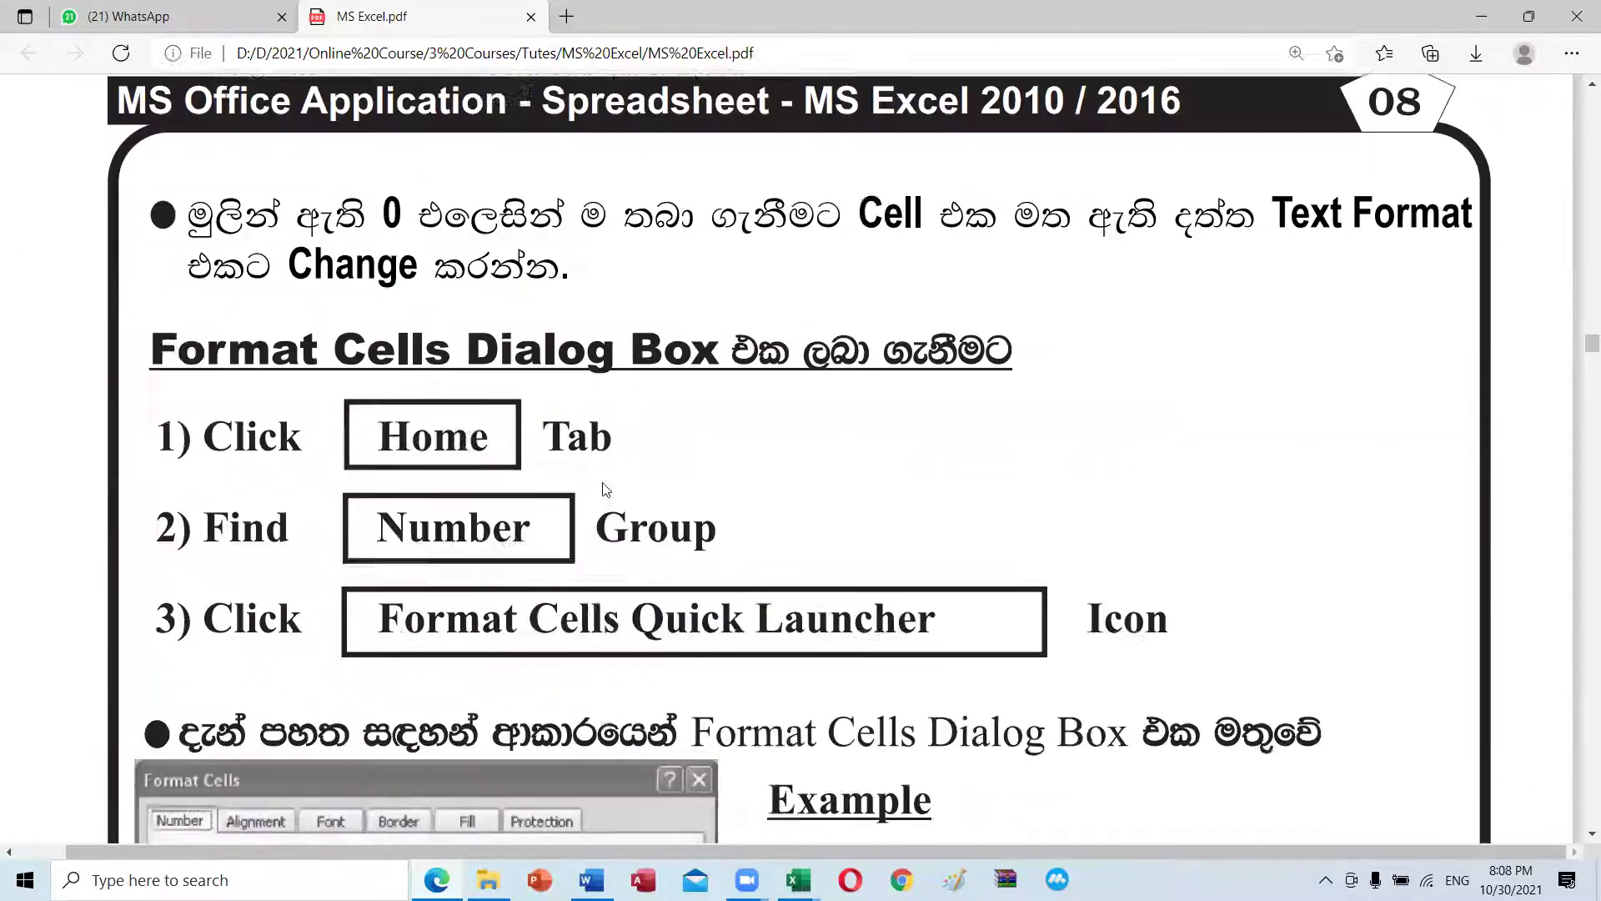
scroll(275, 517, "down", 3)
scroll(205, 408, "down", 3)
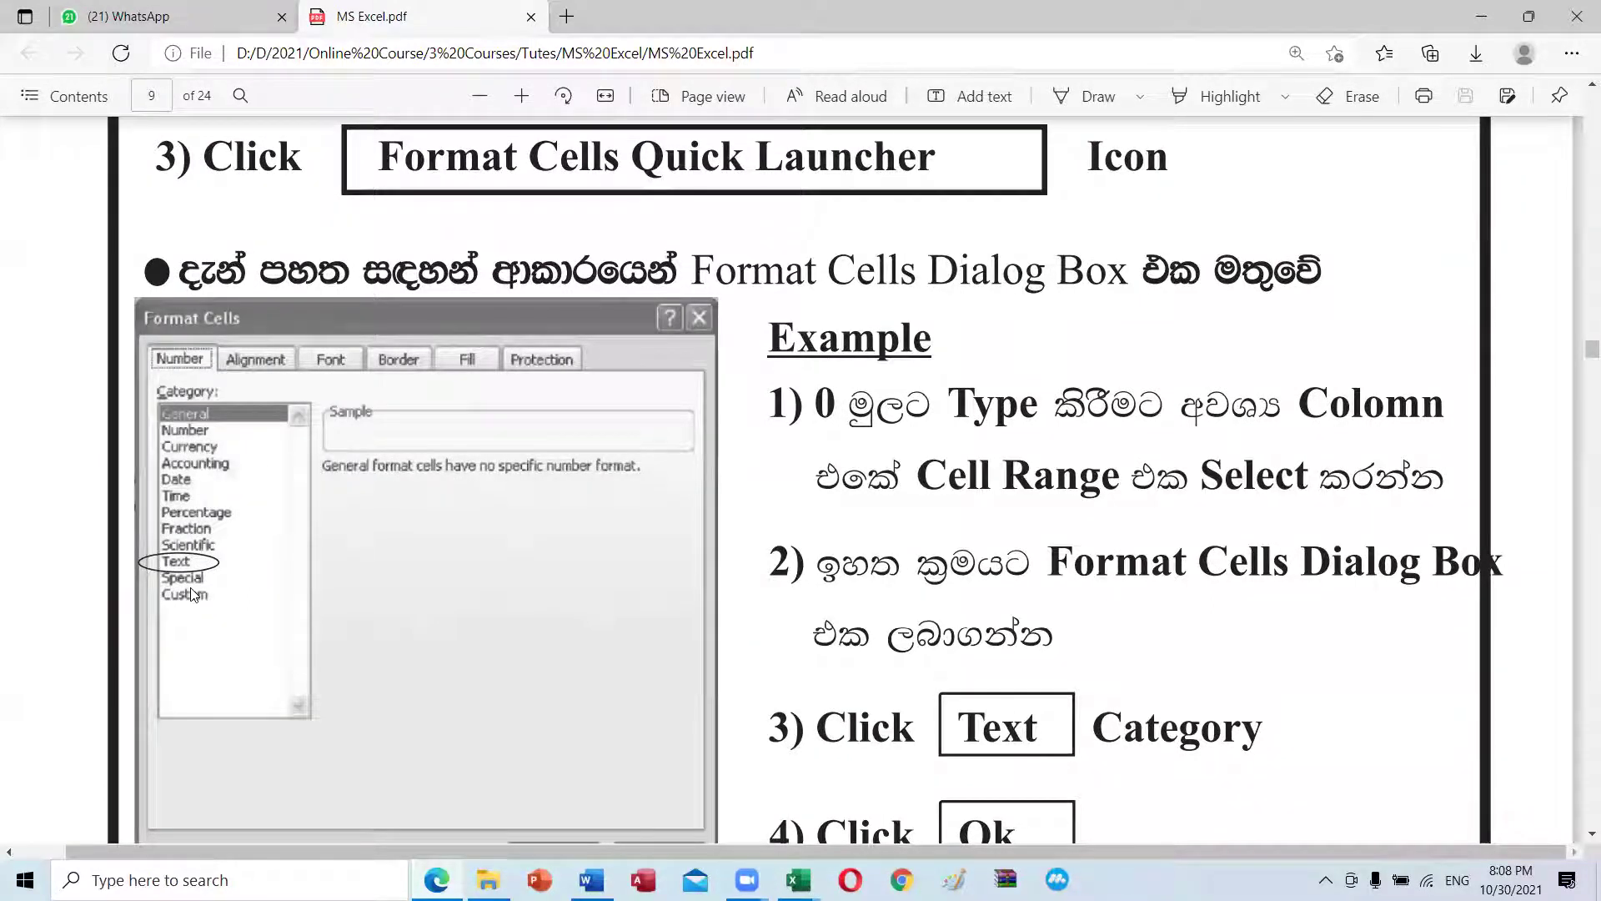
scroll(841, 517, "down", 5)
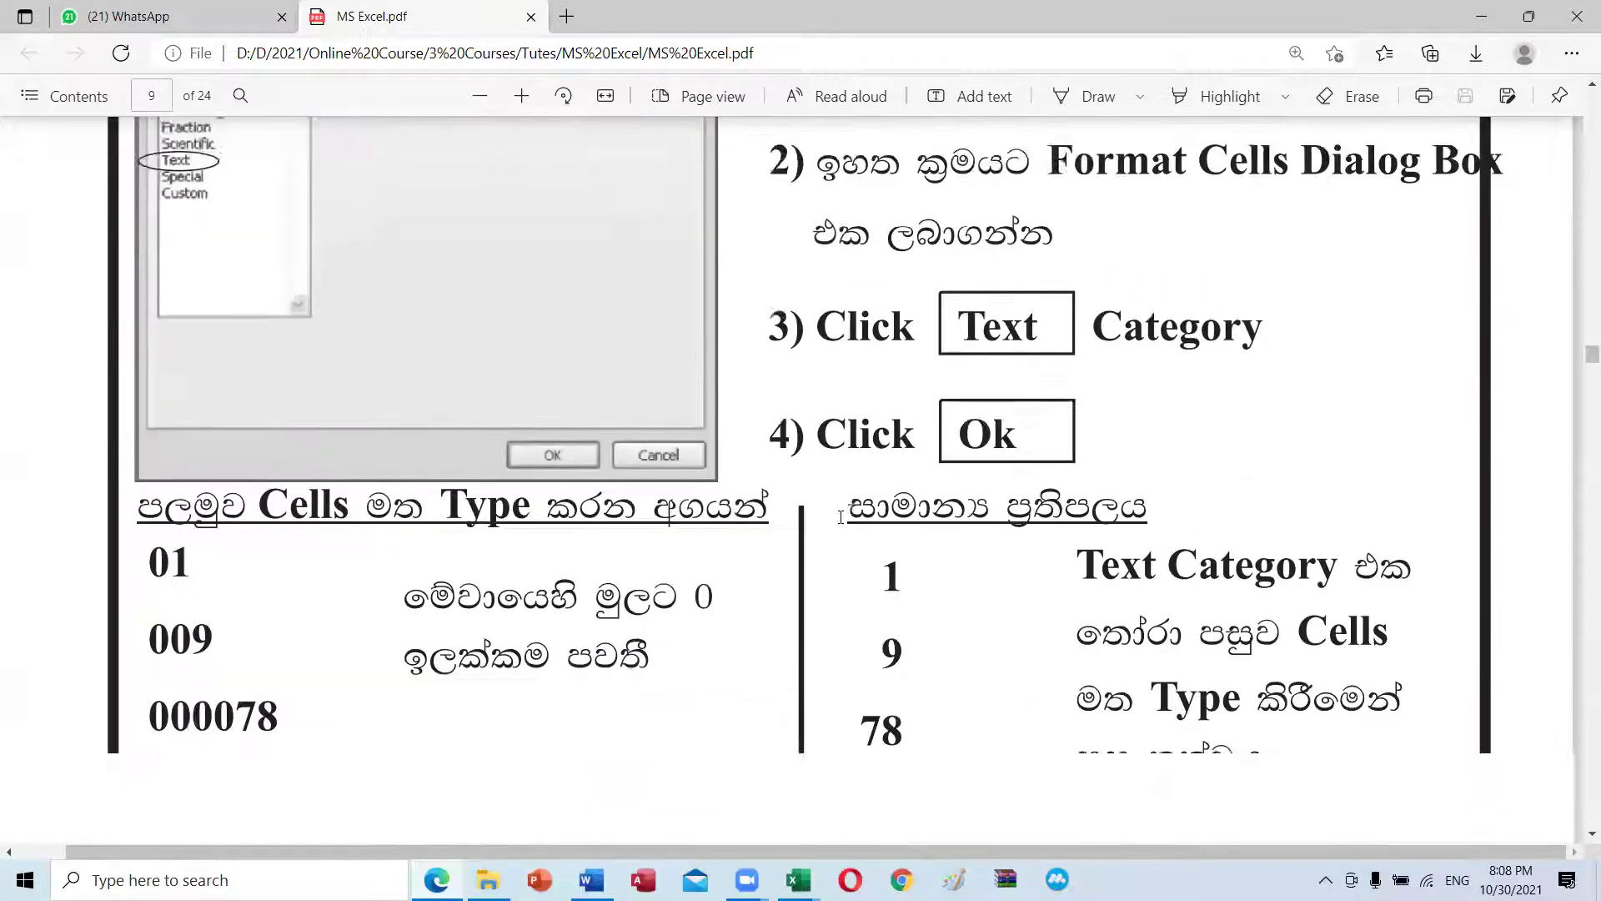
scroll(840, 517, "down", 2)
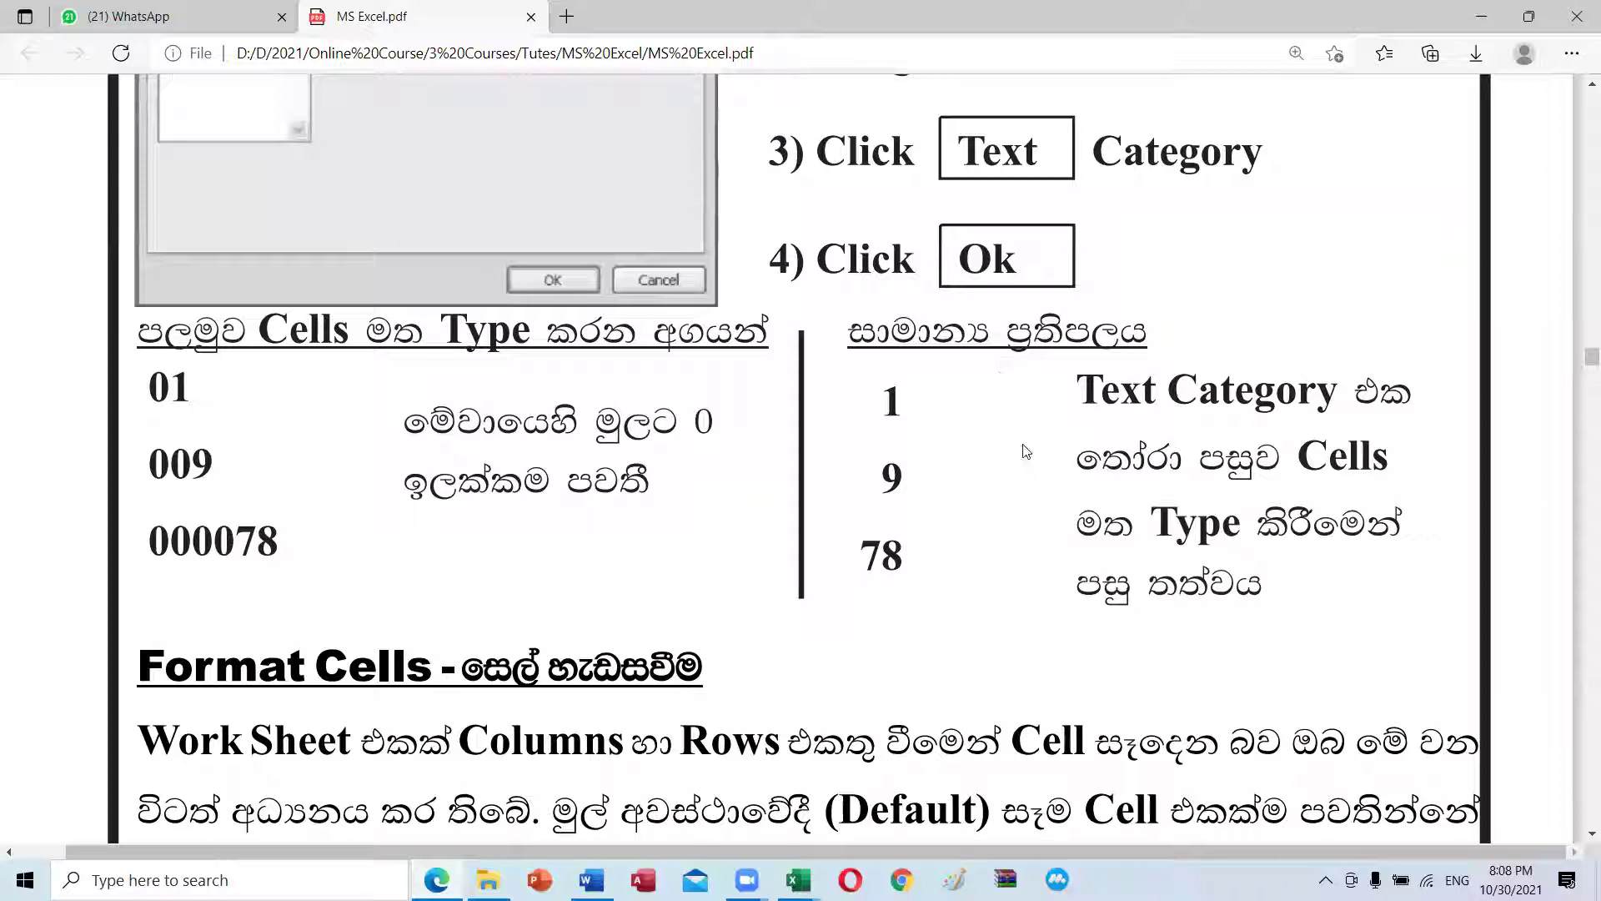
Step: Highlight the values 01 and 009, then continue to the Format Cells introduction on General format
left_click_drag(151, 392, 190, 391)
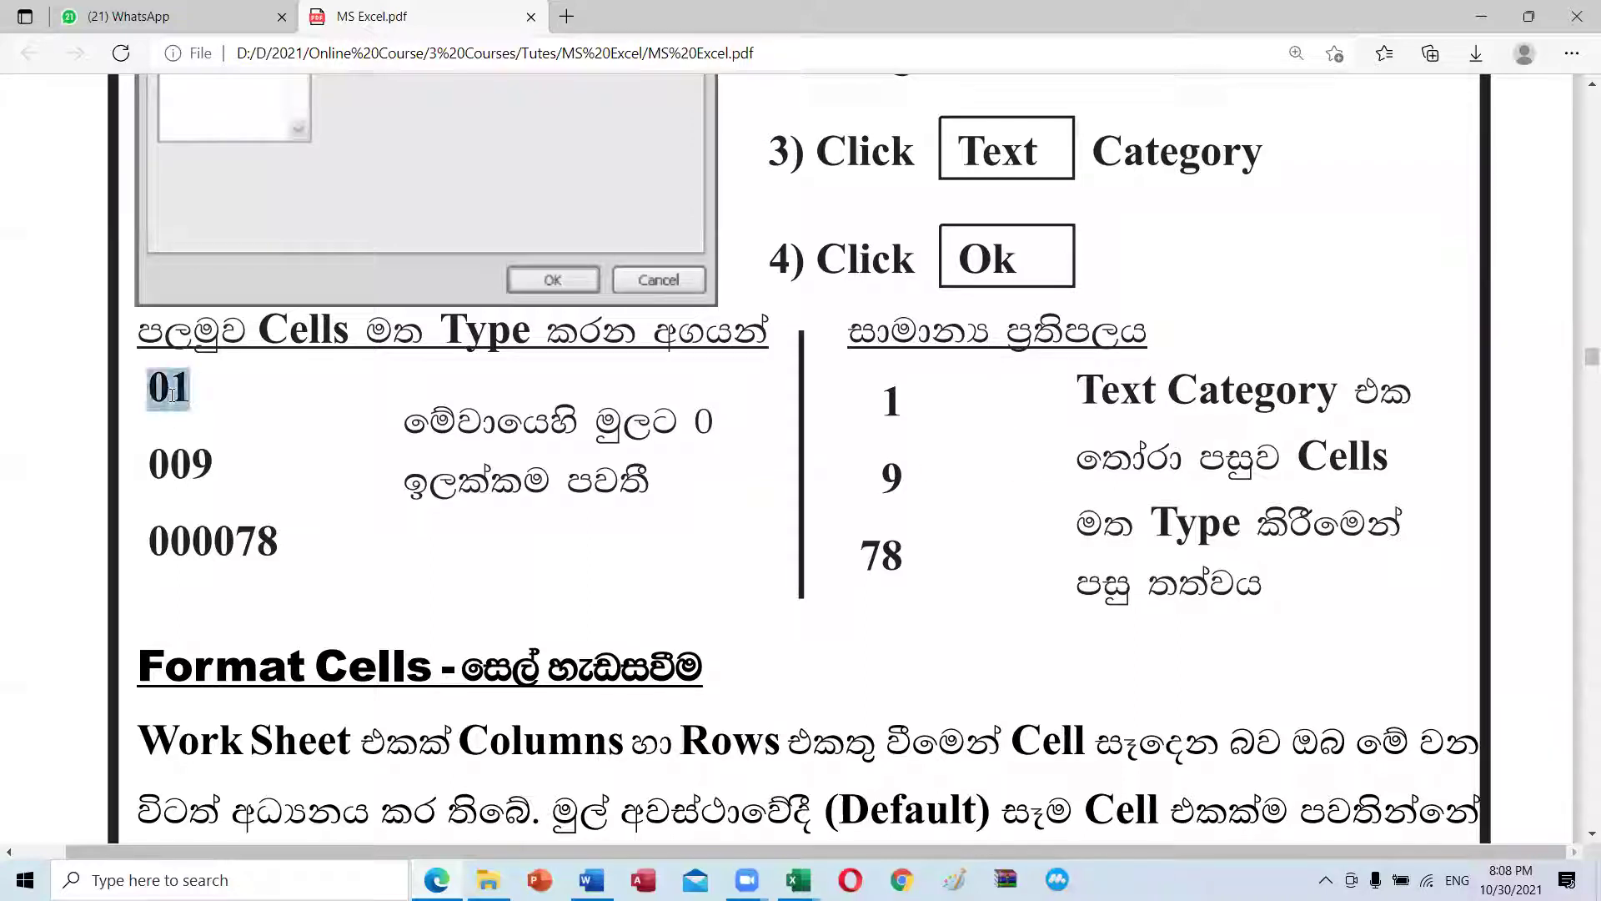
left_click_drag(149, 463, 184, 458)
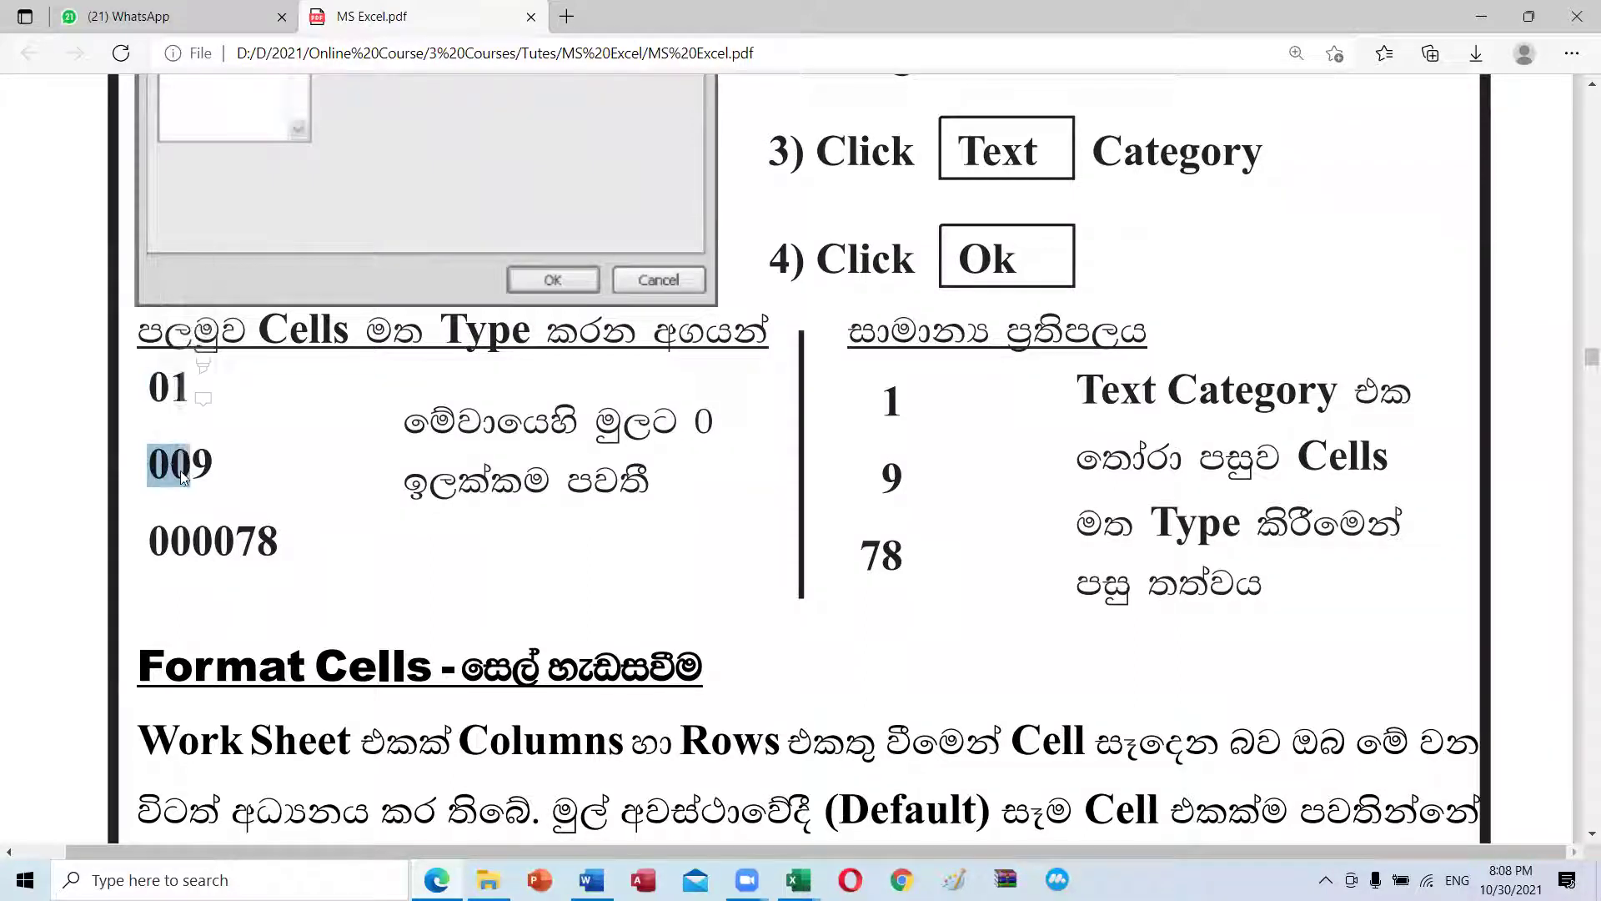
left_click(236, 541)
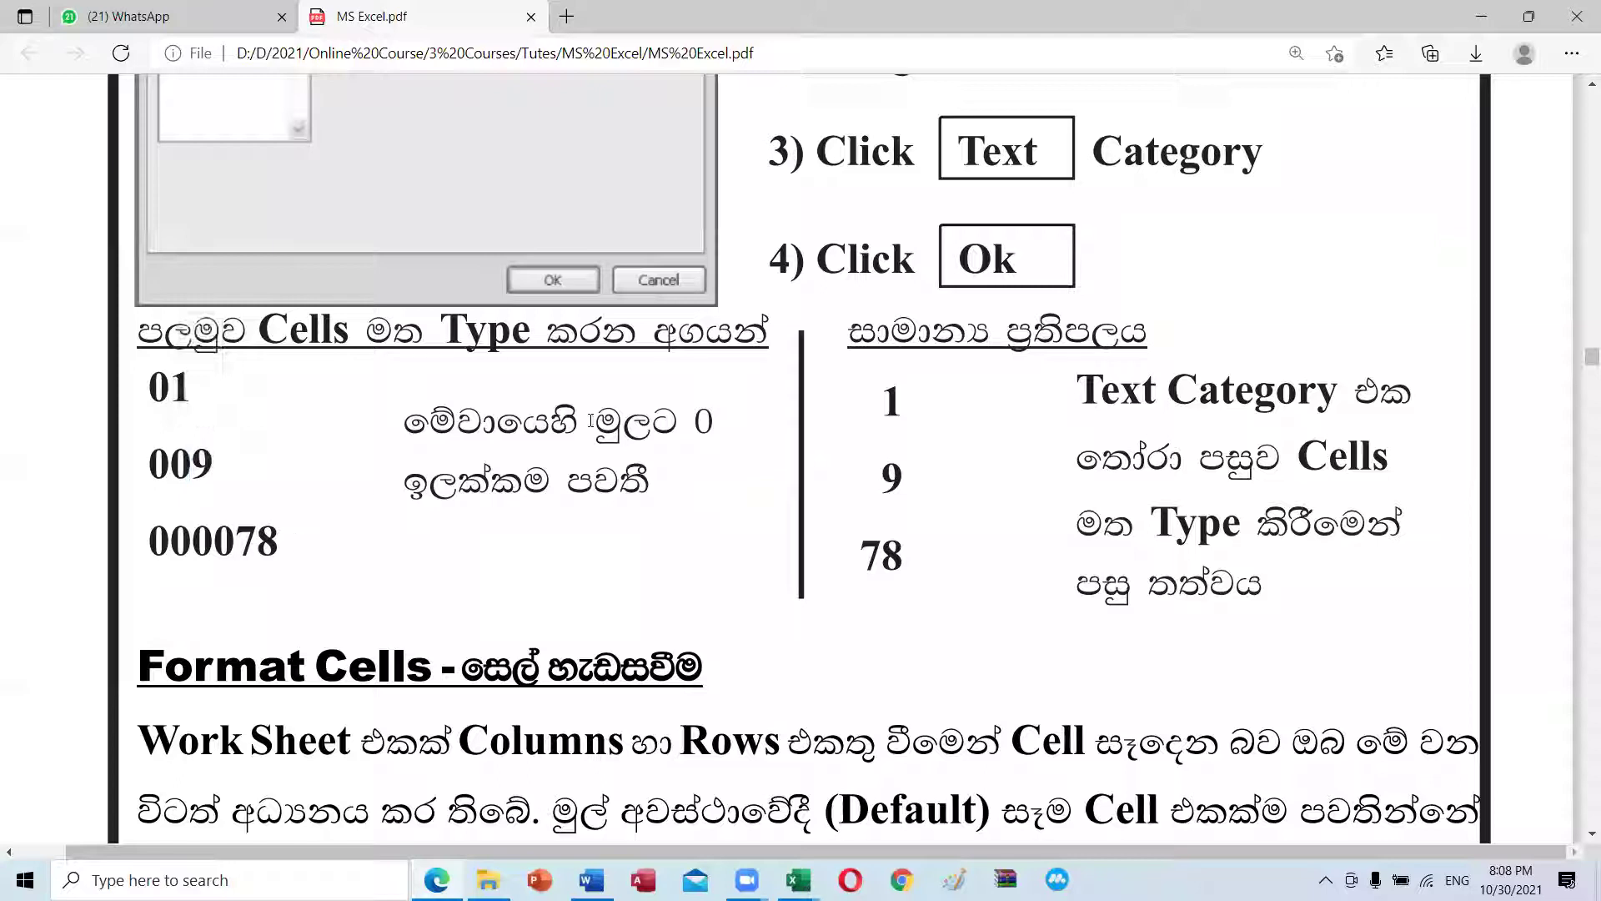
scroll(705, 420, "down", 5)
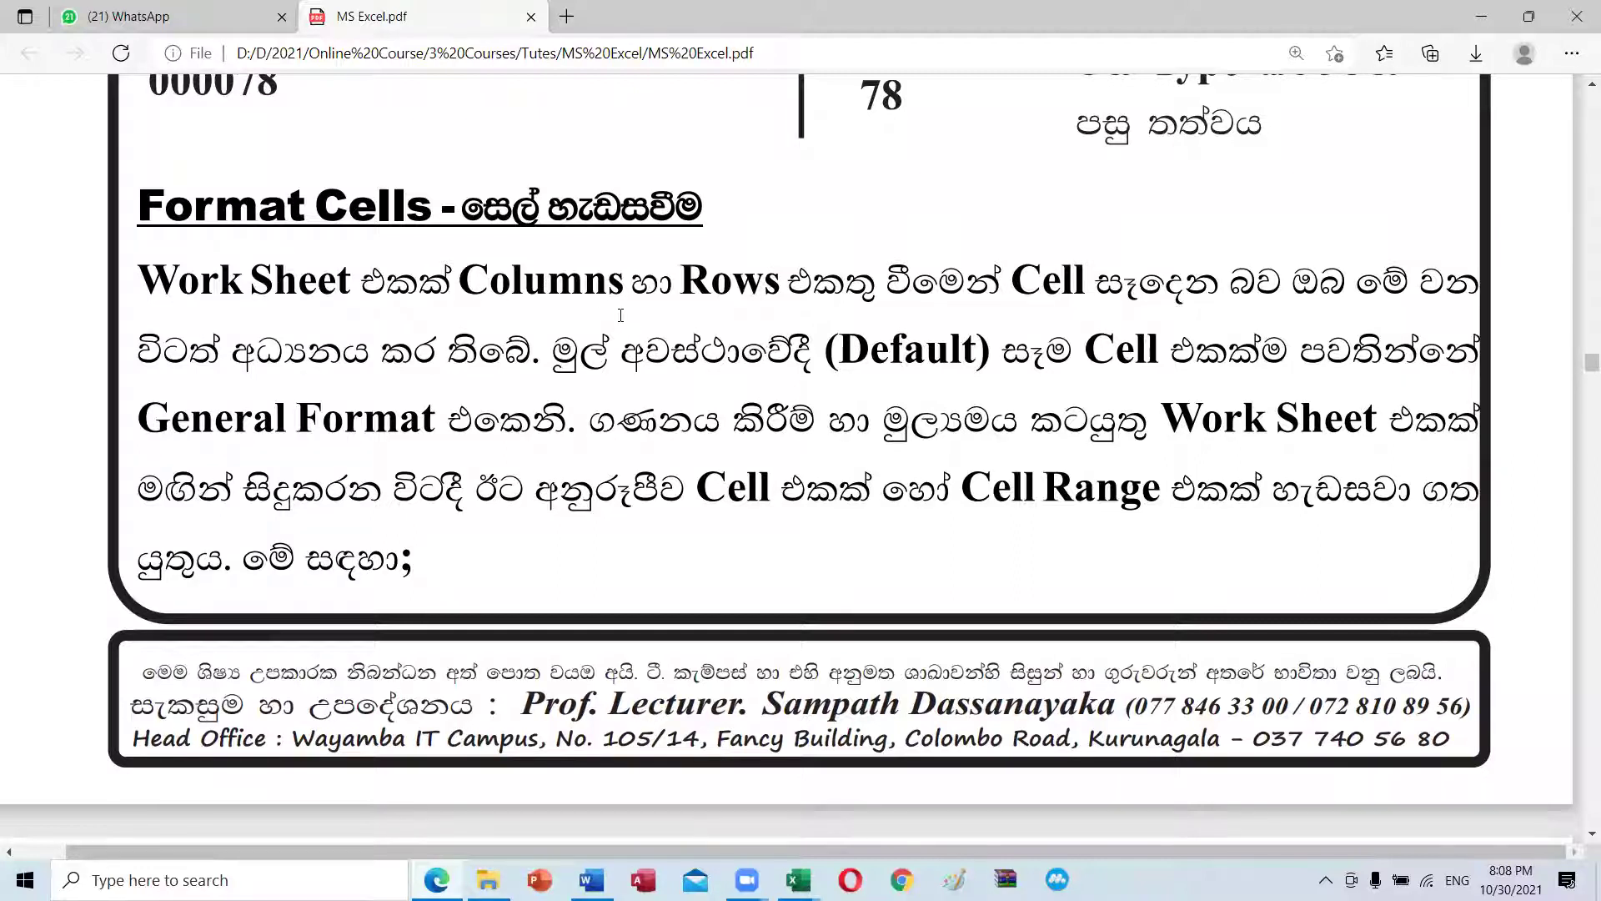
scroll(620, 315, "down", 8)
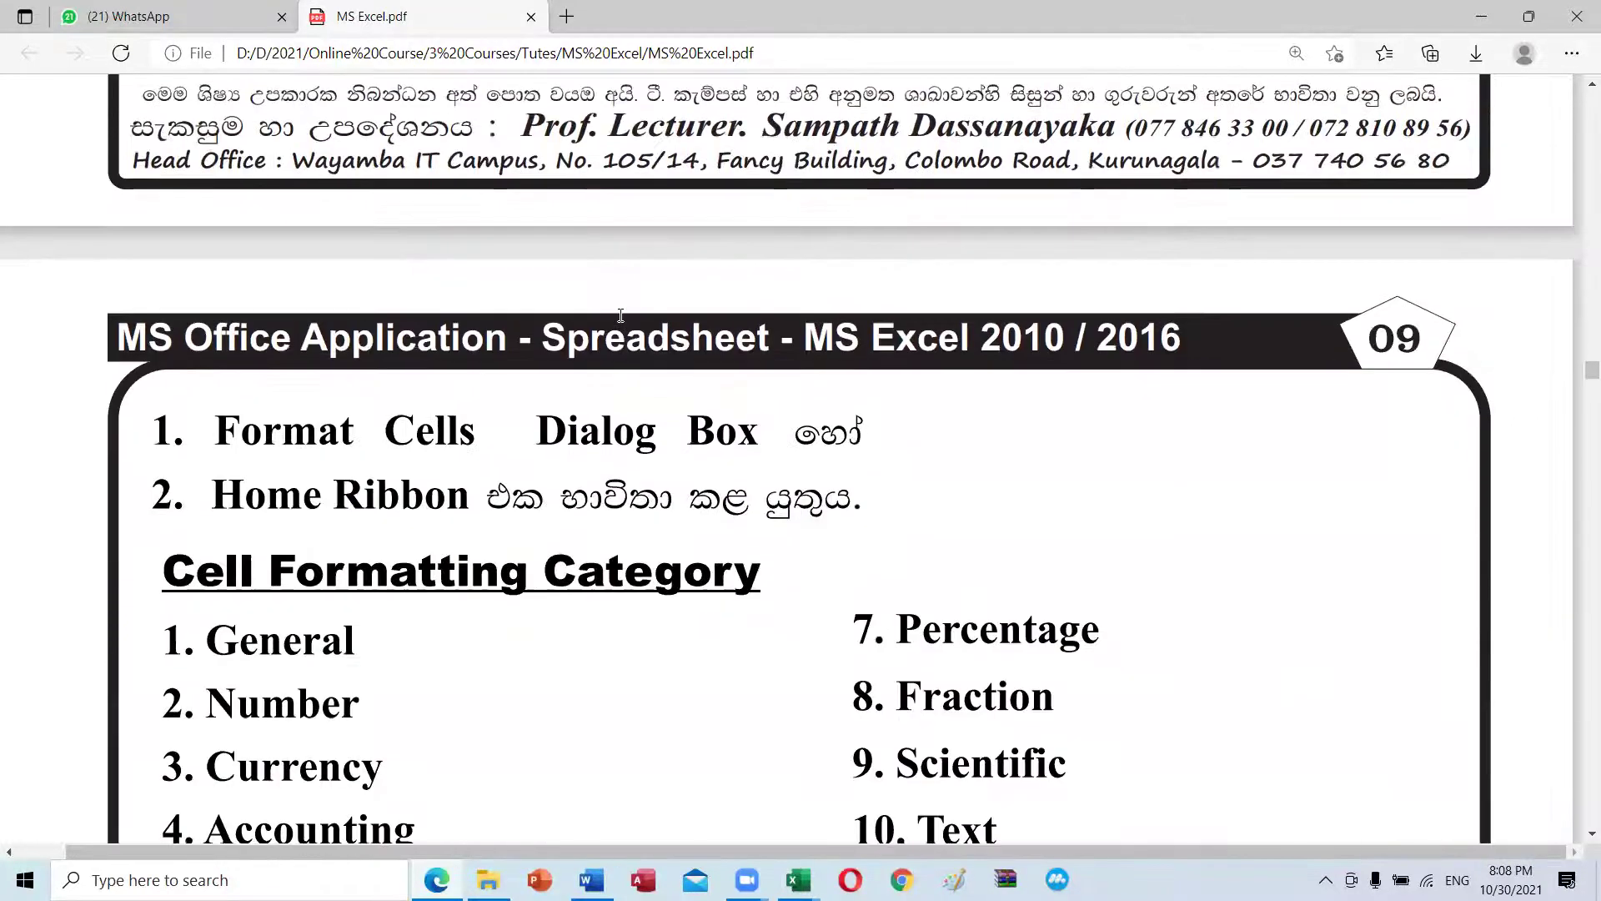
scroll(584, 450, "up", 8)
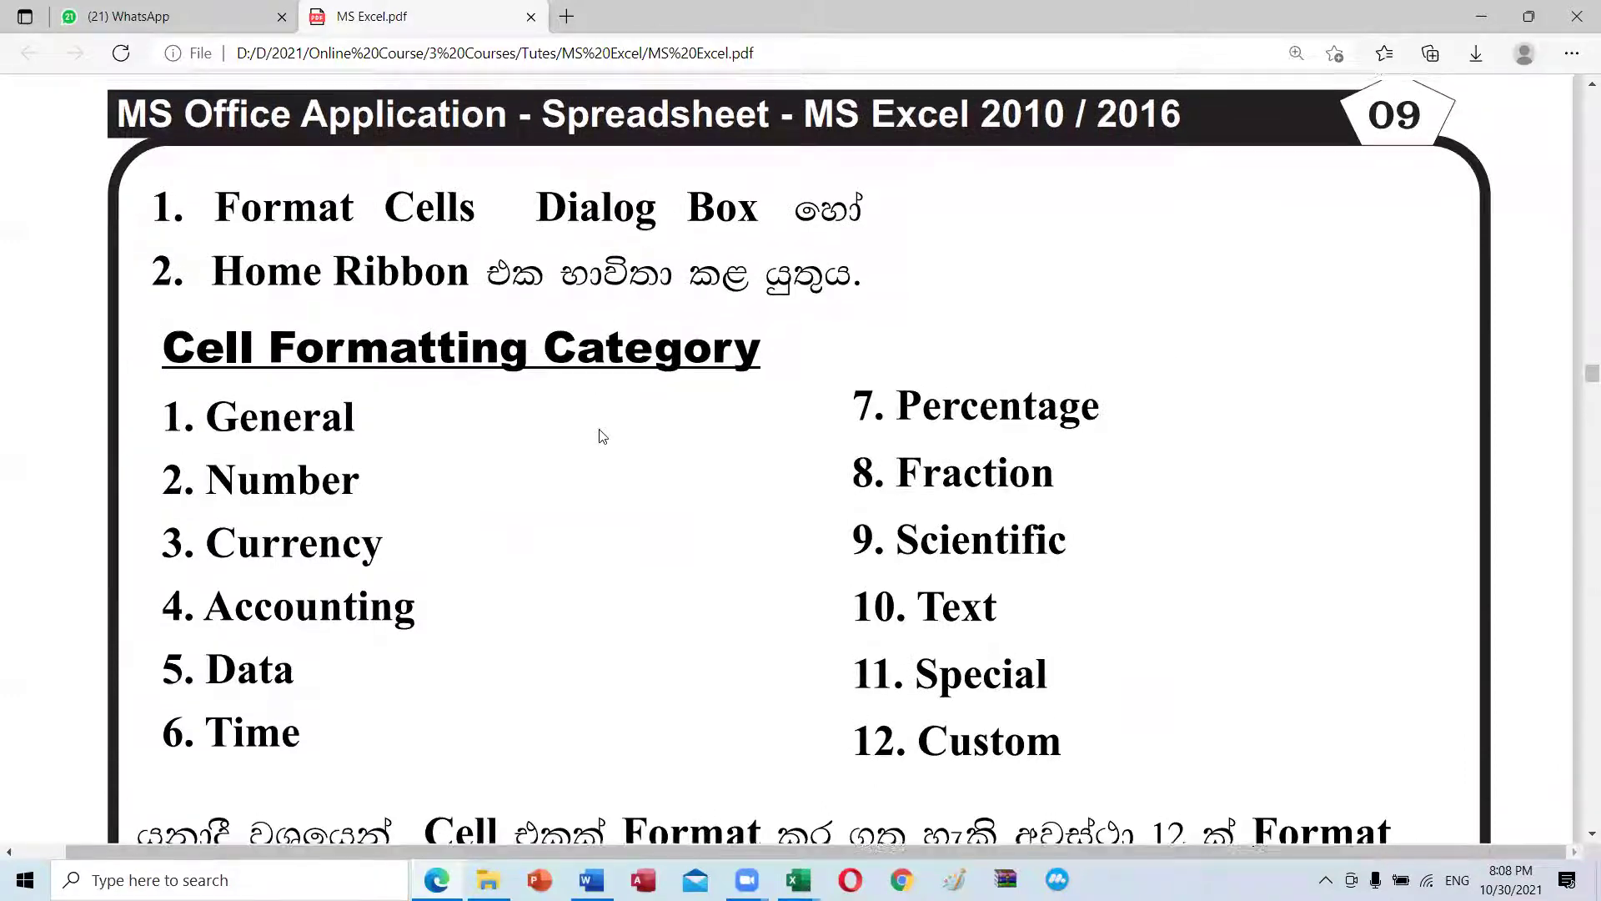
scroll(576, 462, "down", 1)
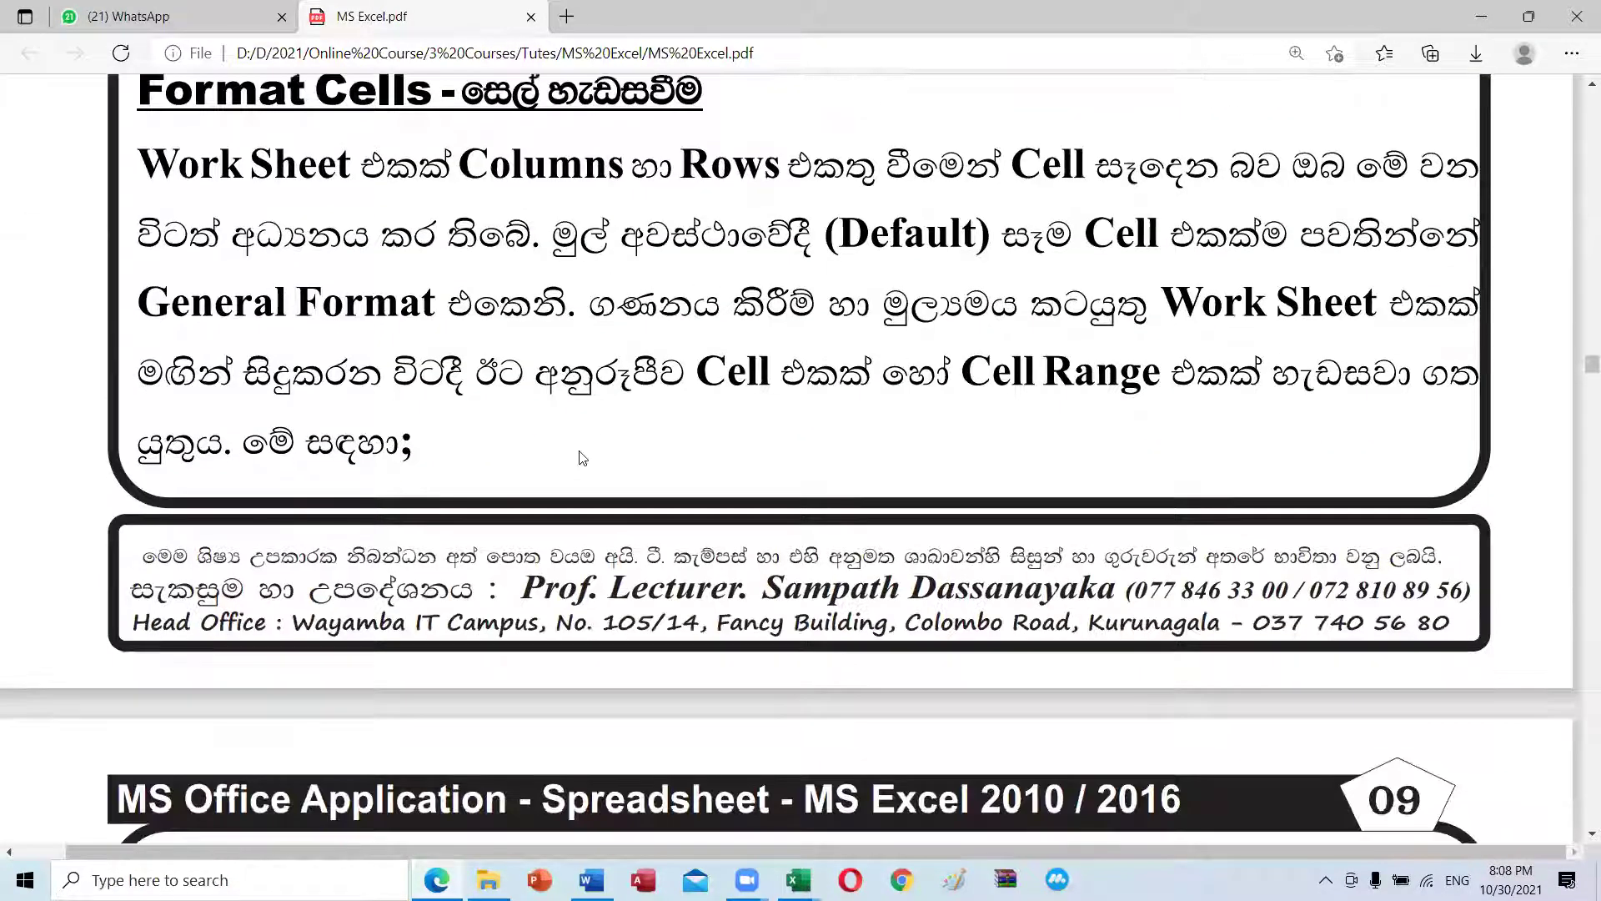